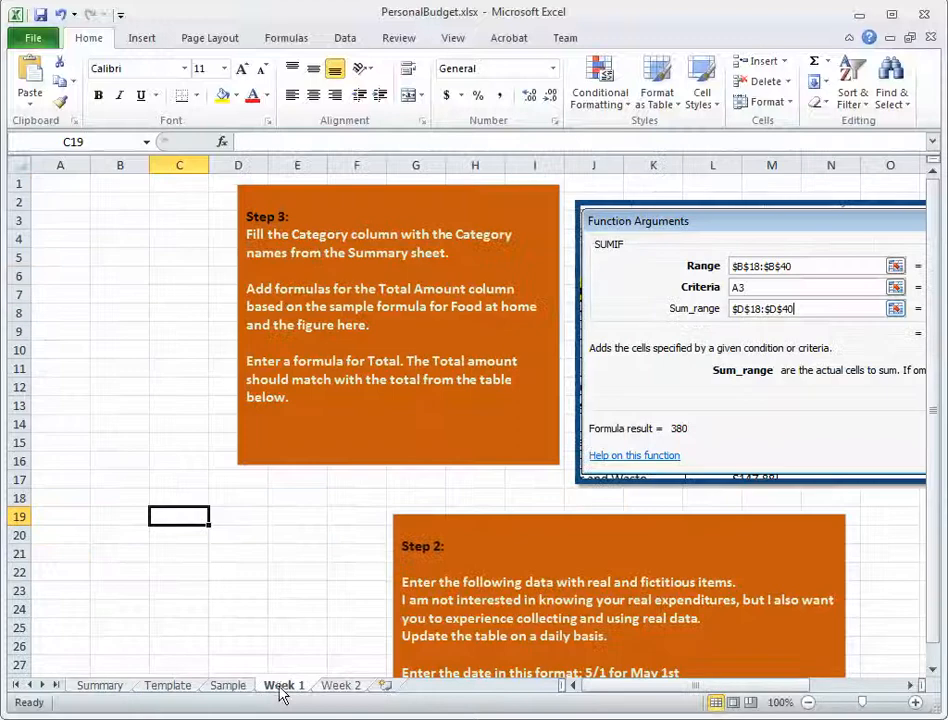
# Check the Week 2 sheet and review each expense category on the Summary sheet, from Food at home through Other Expenditures.
pyautogui.click(340, 686)
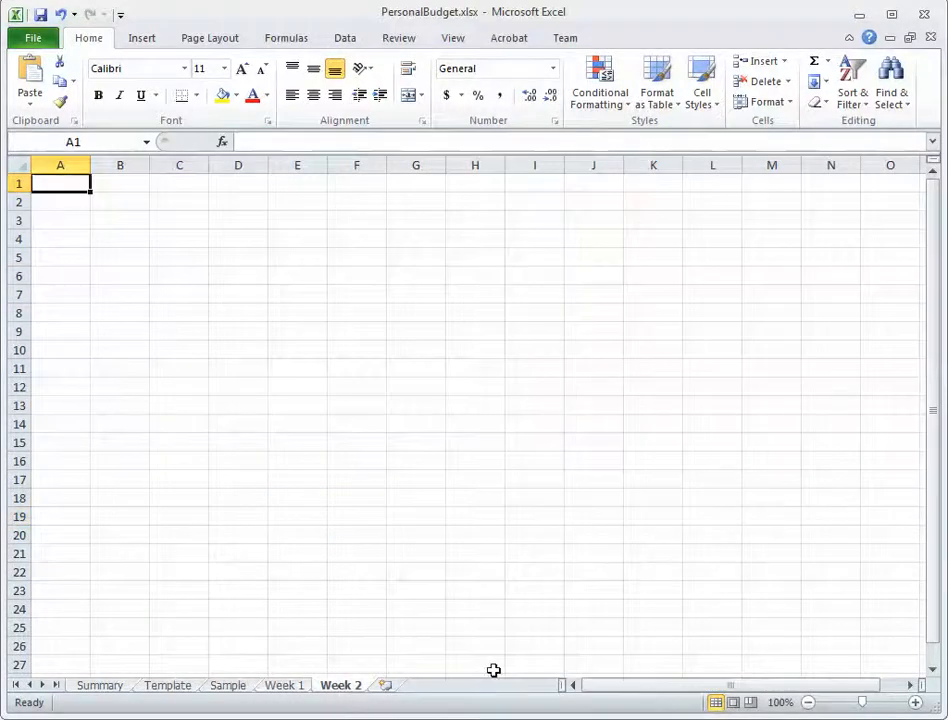
pyautogui.click(97, 686)
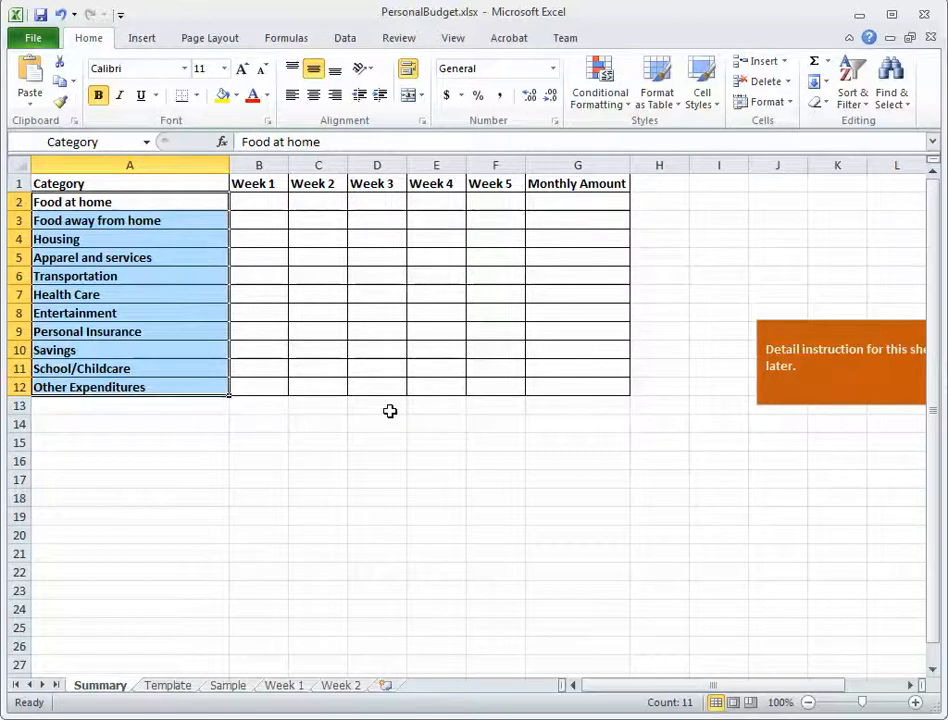
pyautogui.click(140, 208)
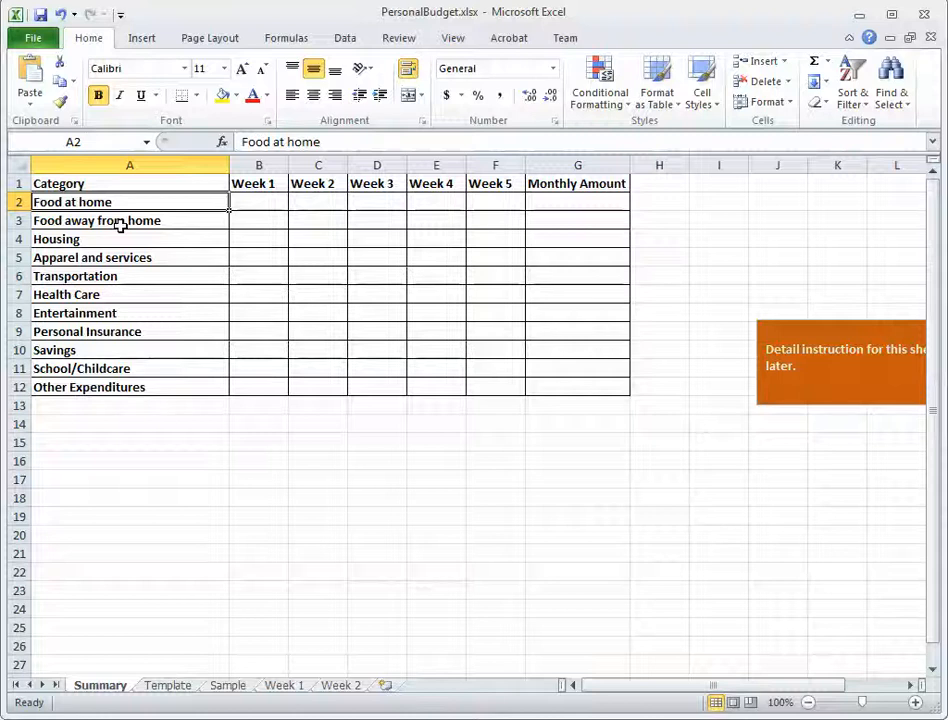
pyautogui.click(120, 224)
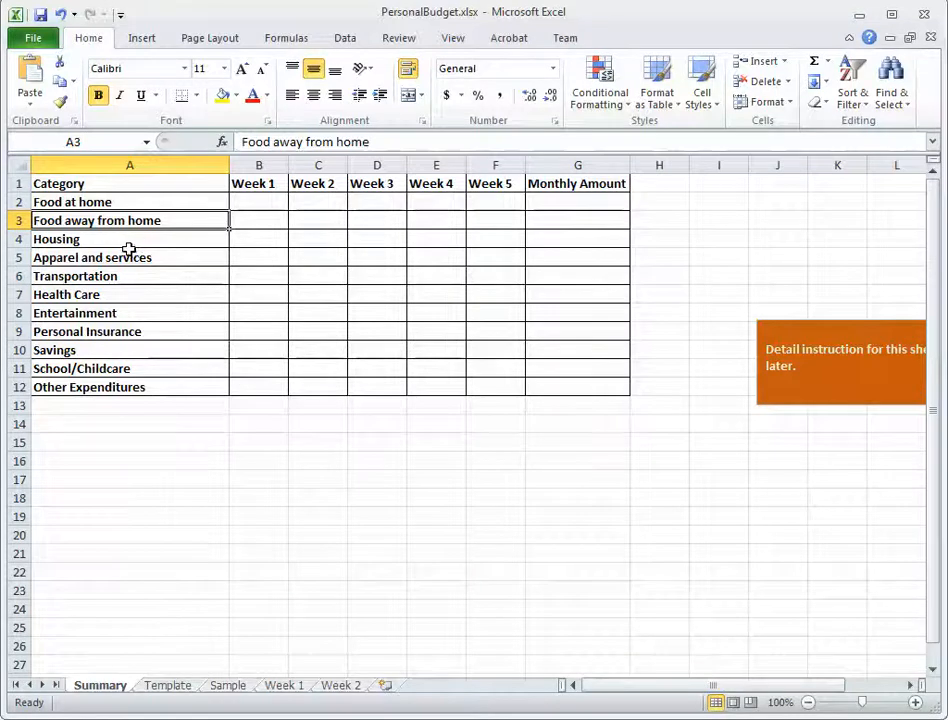
pyautogui.click(129, 250)
pyautogui.click(116, 243)
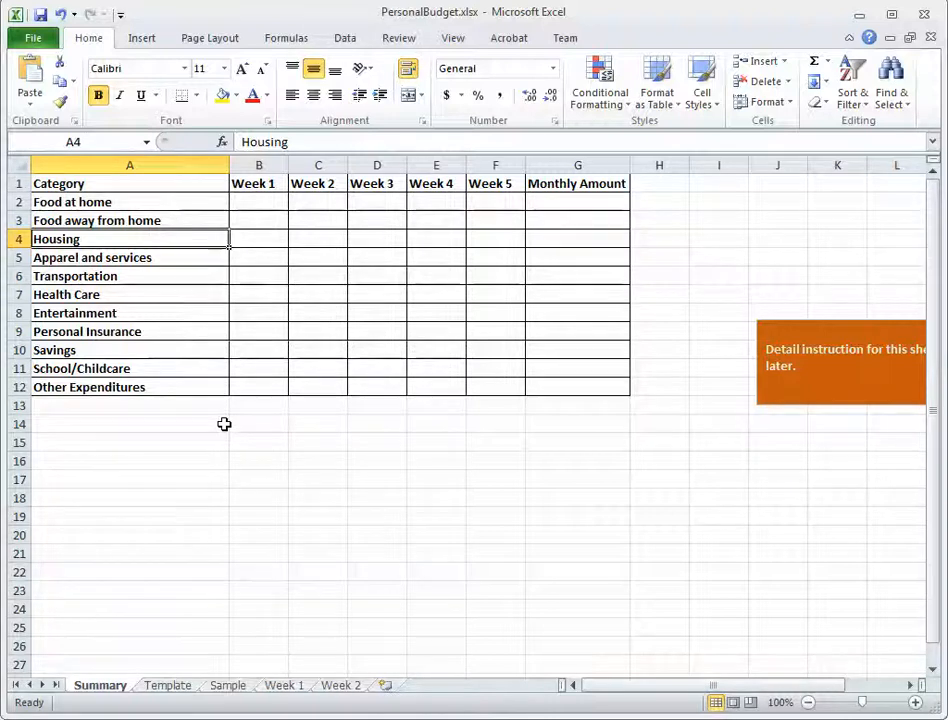
pyautogui.click(121, 258)
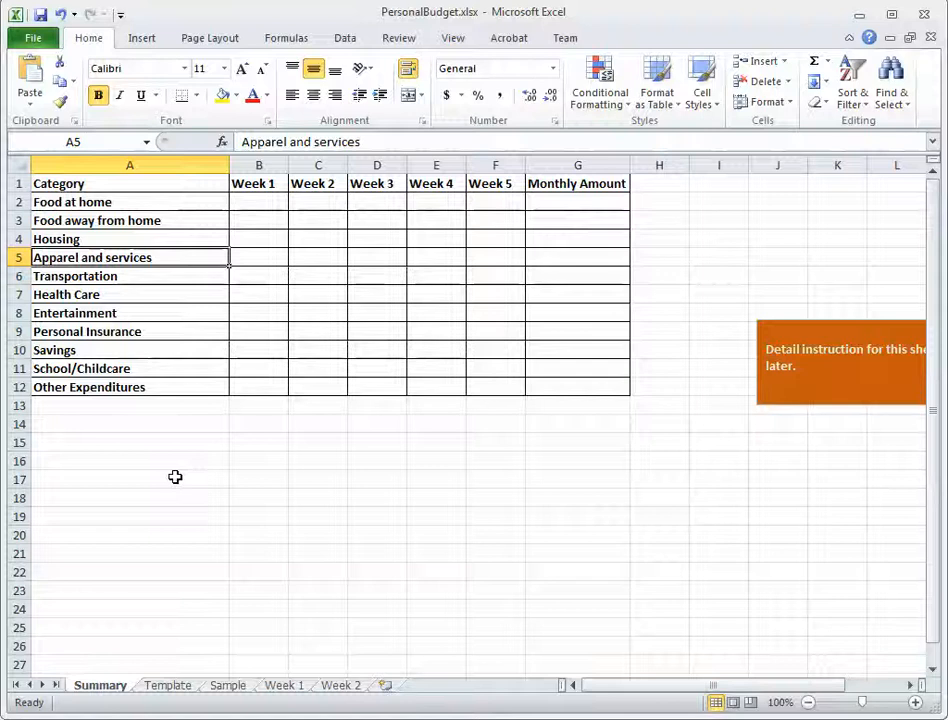
pyautogui.click(115, 279)
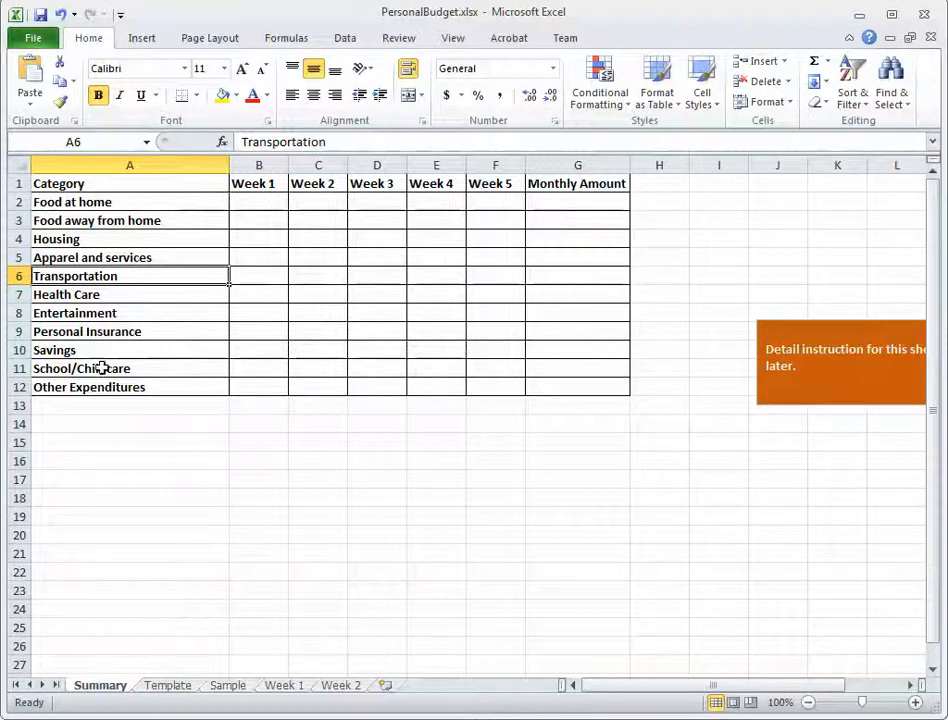
pyautogui.click(109, 294)
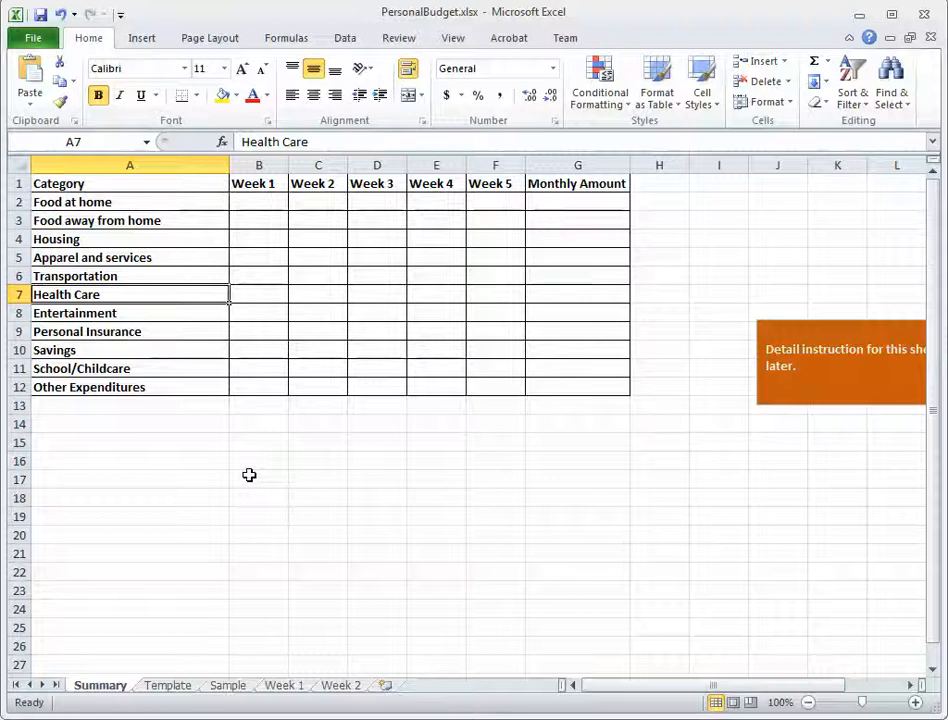
pyautogui.click(100, 313)
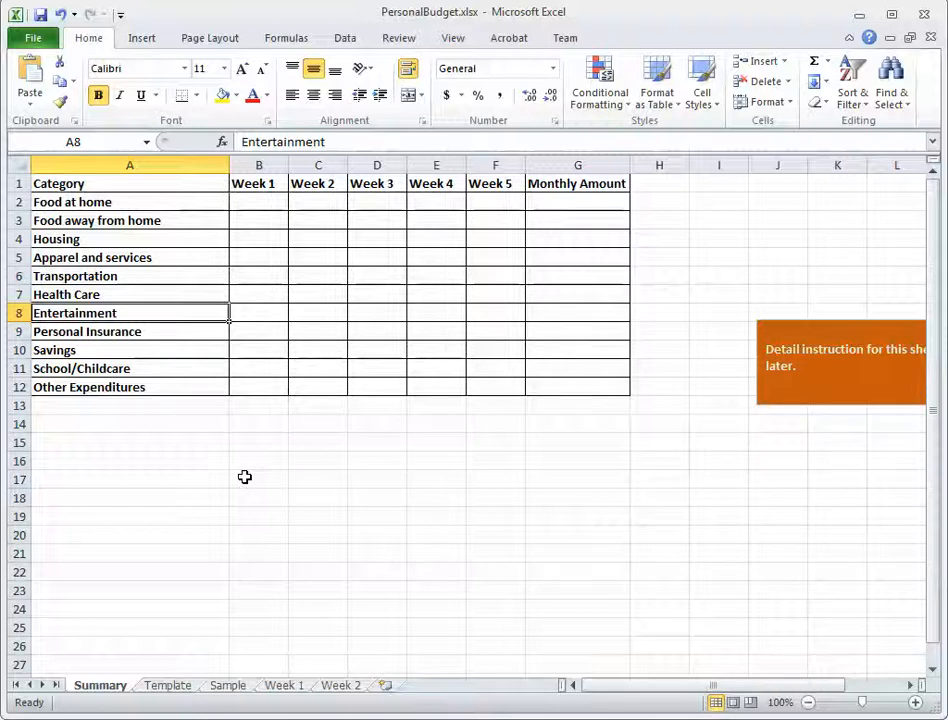
pyautogui.click(99, 333)
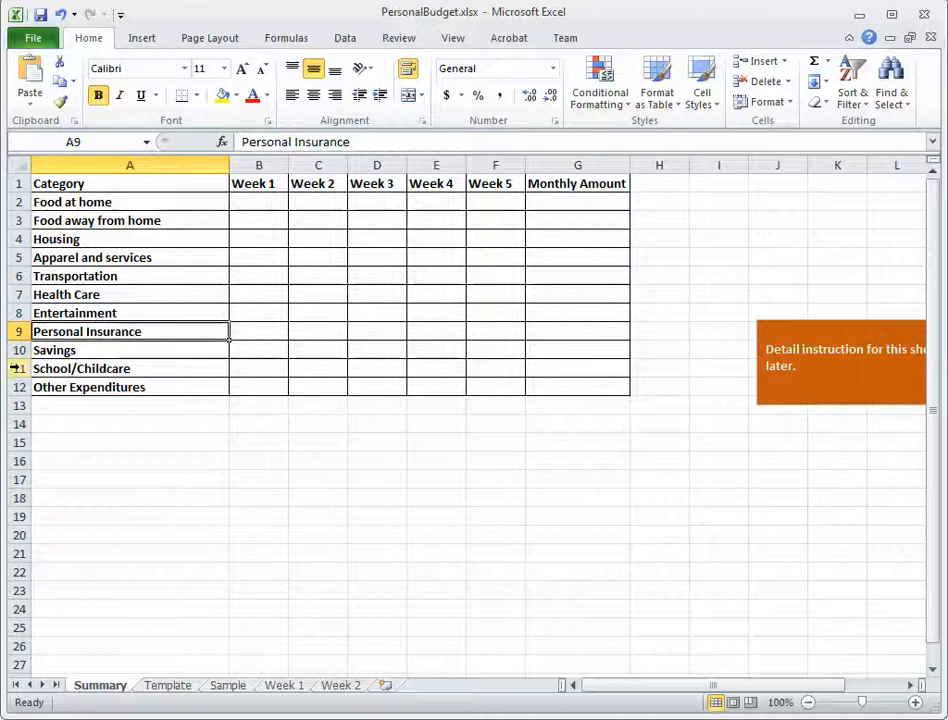
pyautogui.click(167, 355)
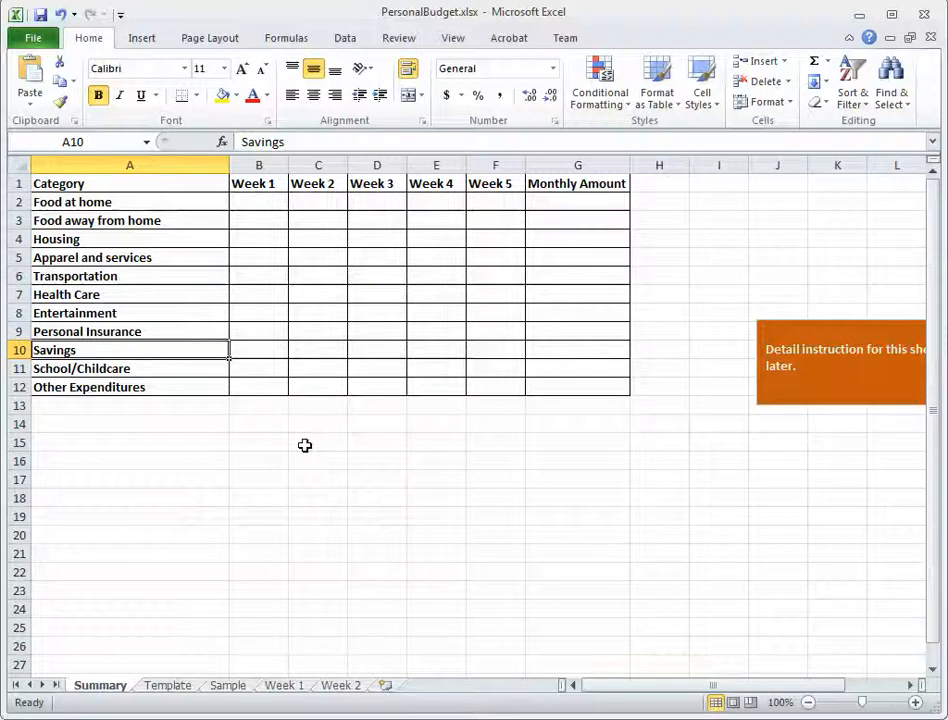
pyautogui.click(124, 372)
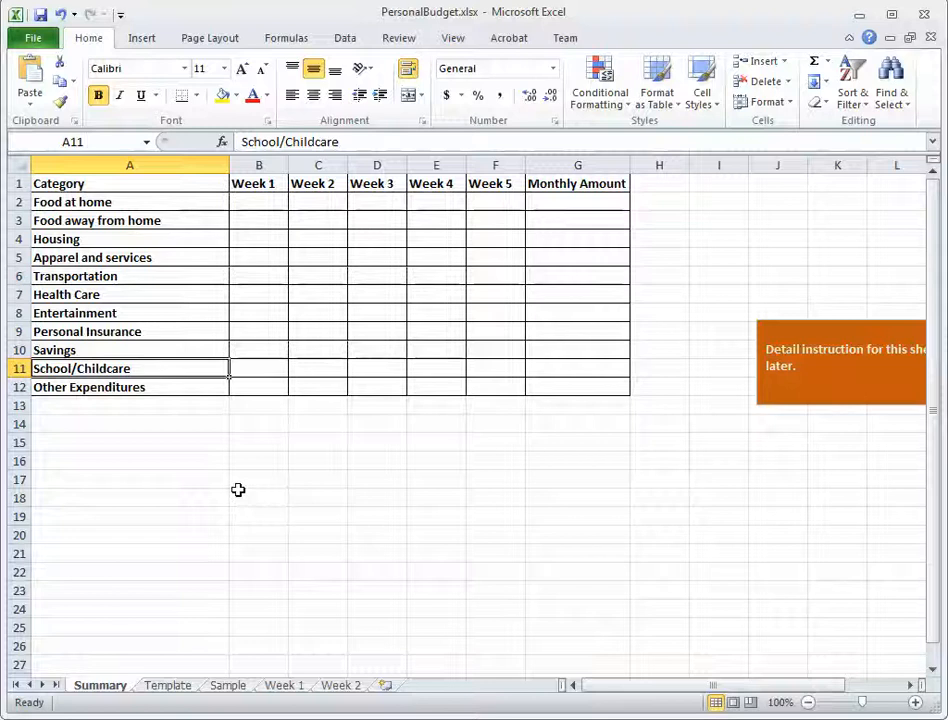
pyautogui.click(159, 389)
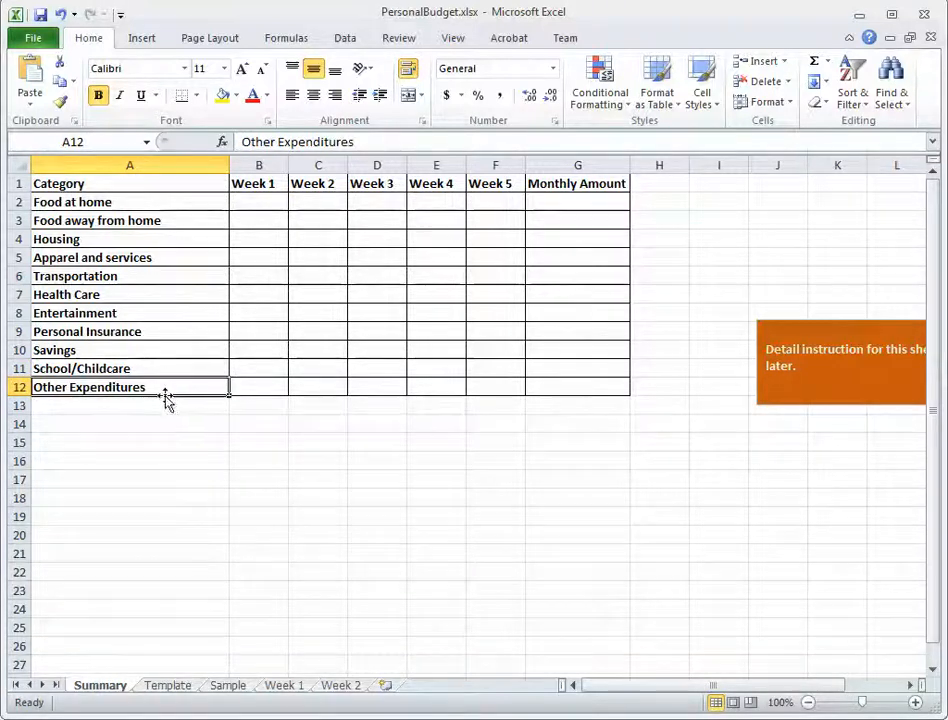
pyautogui.moveTo(157, 368); pyautogui.dragTo(140, 205)
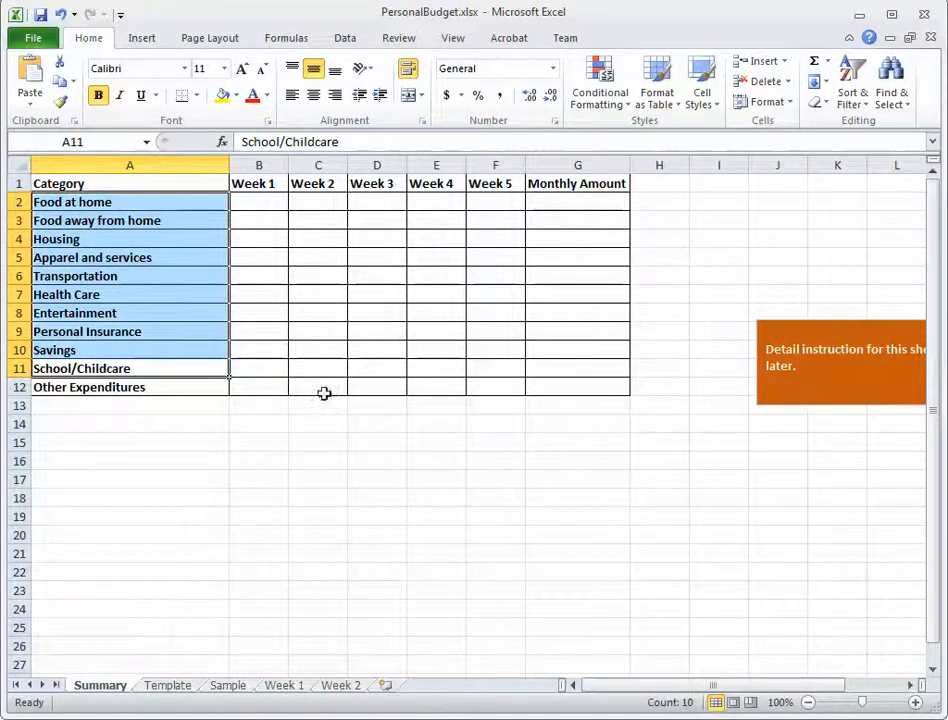
pyautogui.click(173, 387)
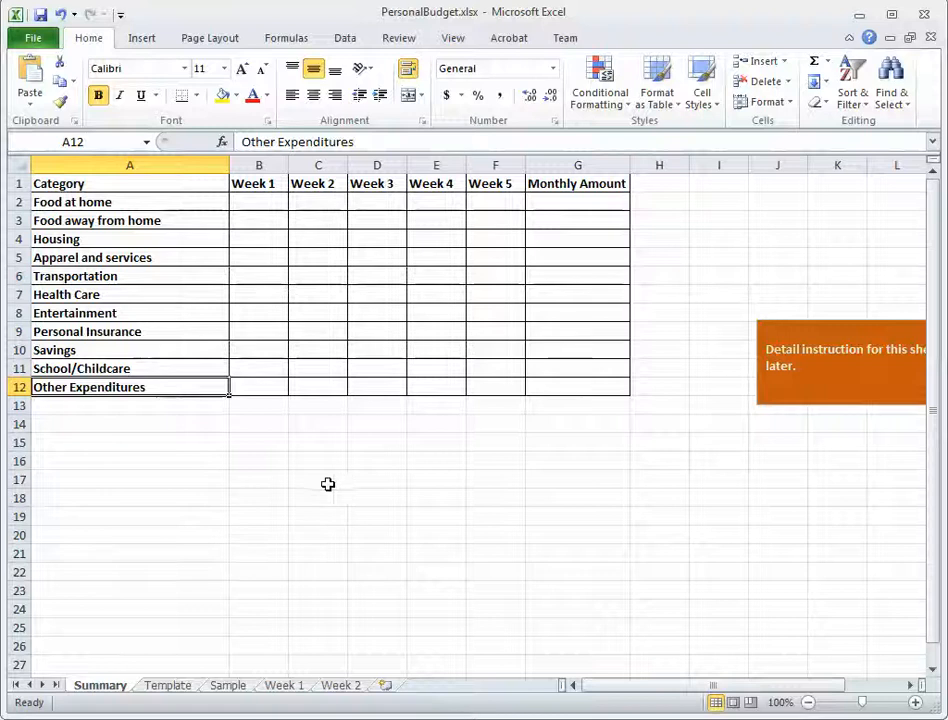
# Examine the layout of the Template sheet, covering the Weekly Summary category and total cells and the Individual Expenditure Amount column.
pyautogui.click(168, 688)
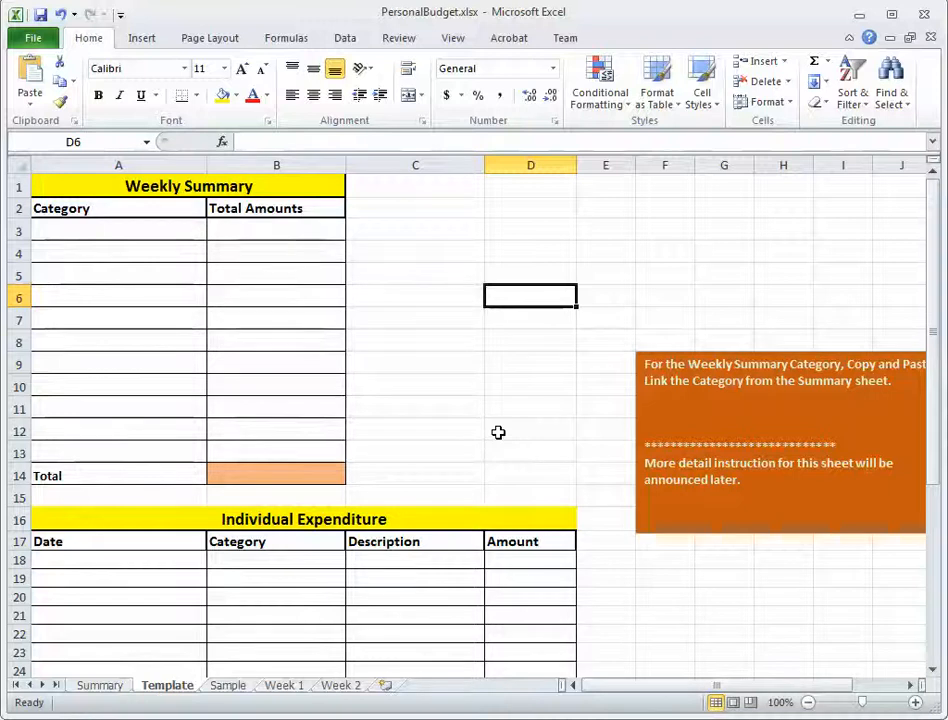
pyautogui.click(133, 187)
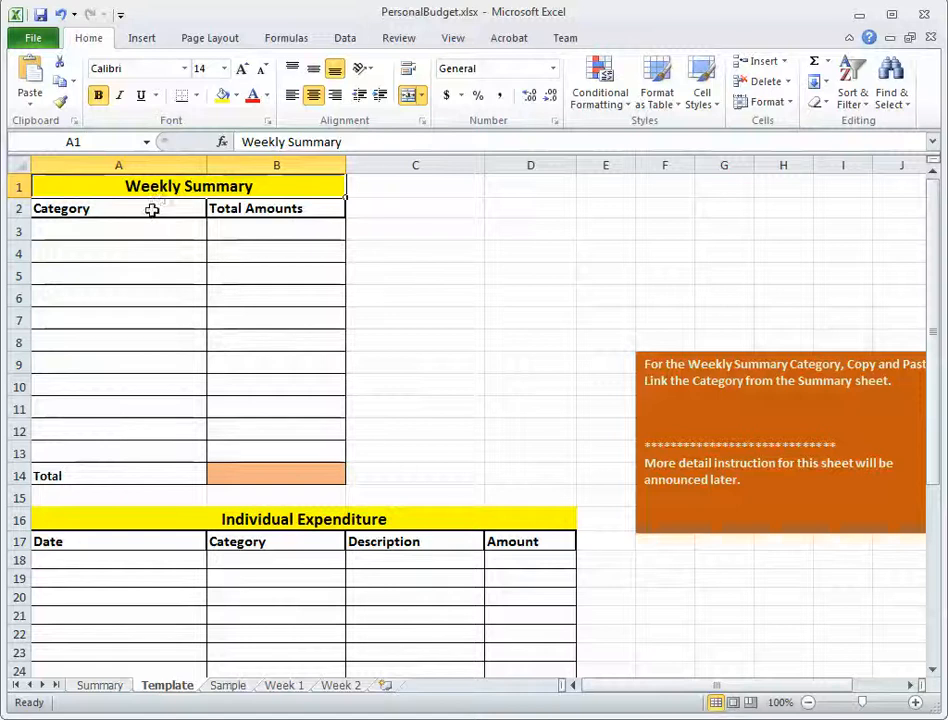
pyautogui.click(166, 216)
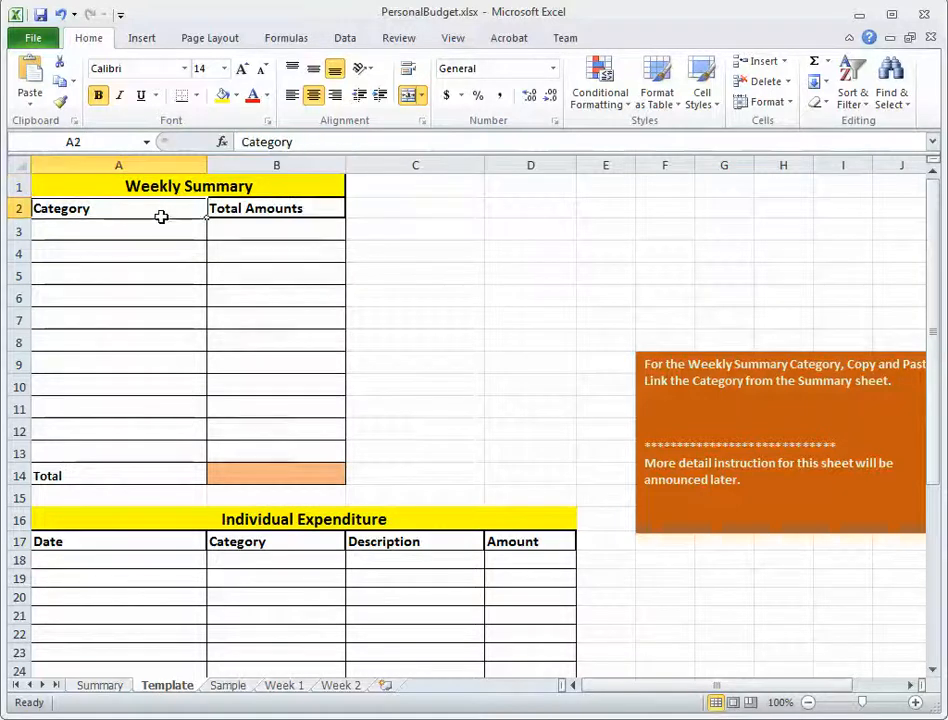
pyautogui.click(277, 208)
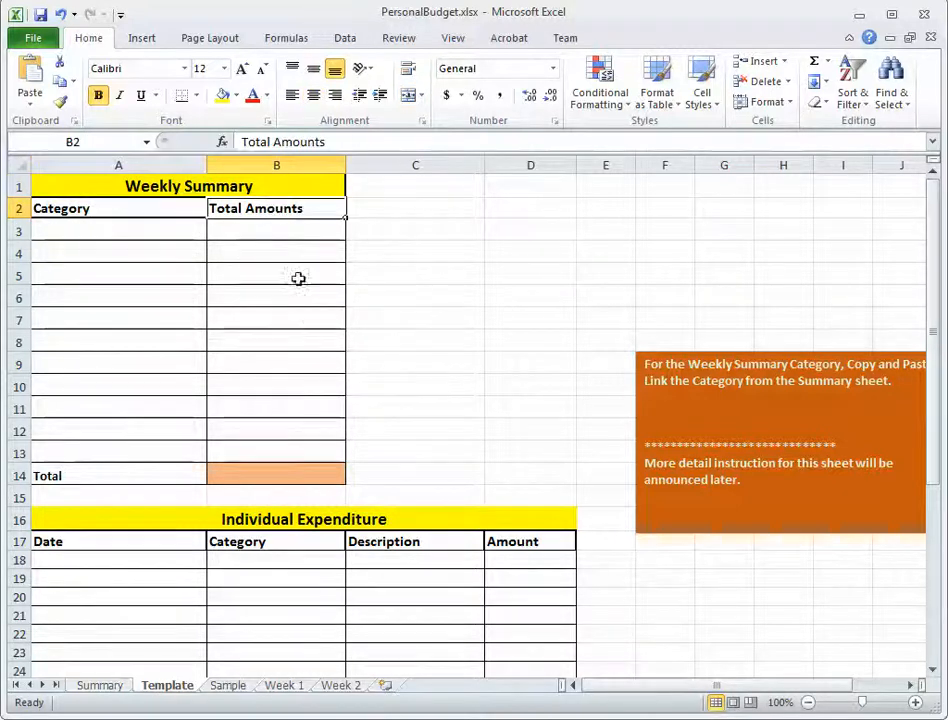
pyautogui.moveTo(290, 231); pyautogui.dragTo(297, 409)
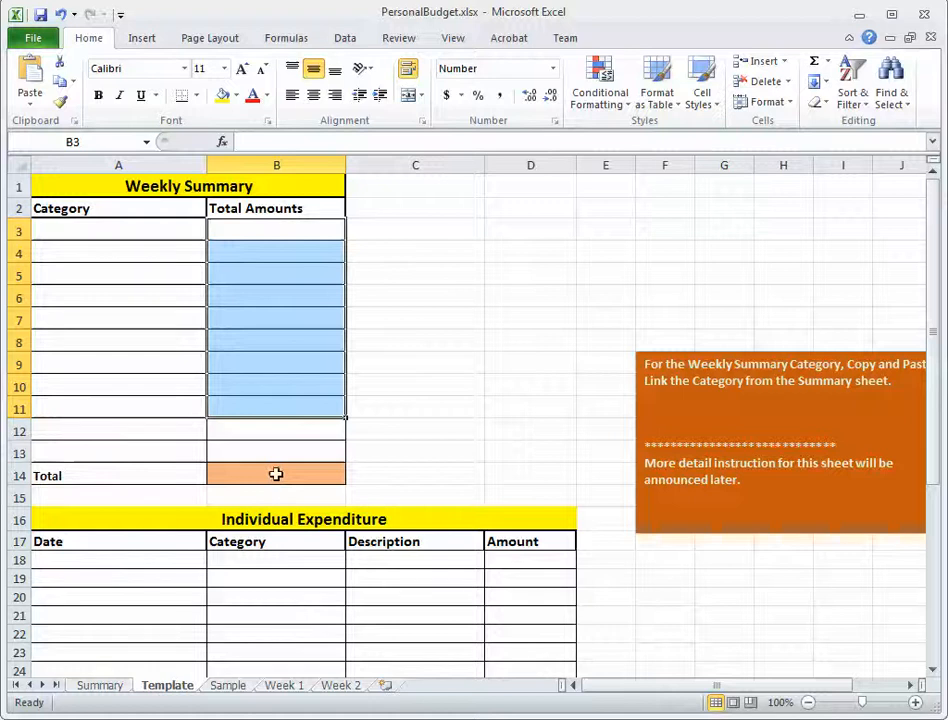
pyautogui.click(275, 474)
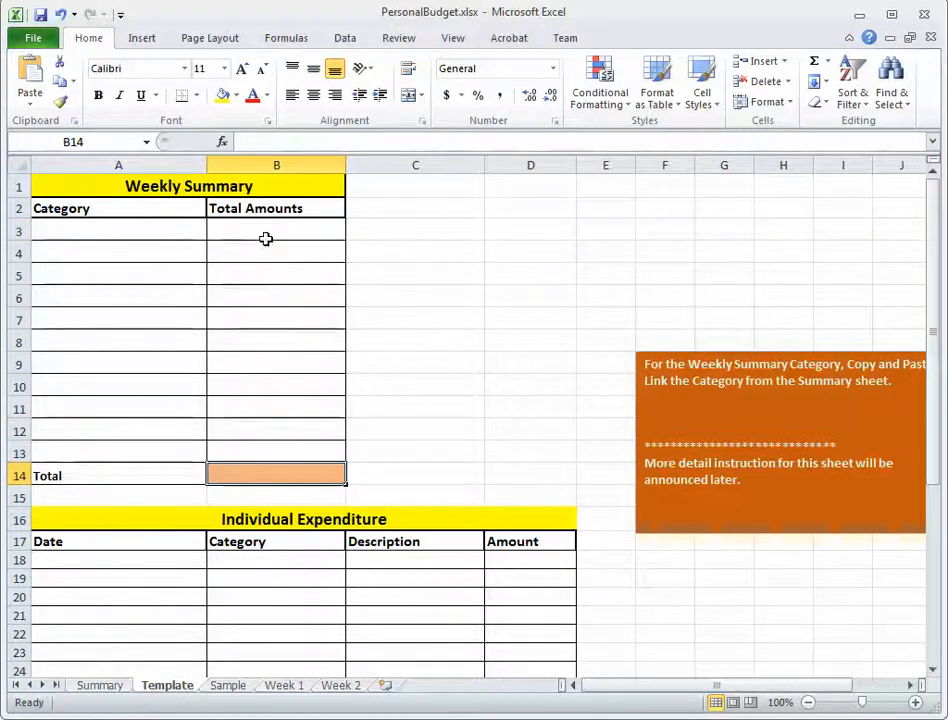
pyautogui.moveTo(267, 233); pyautogui.dragTo(290, 450)
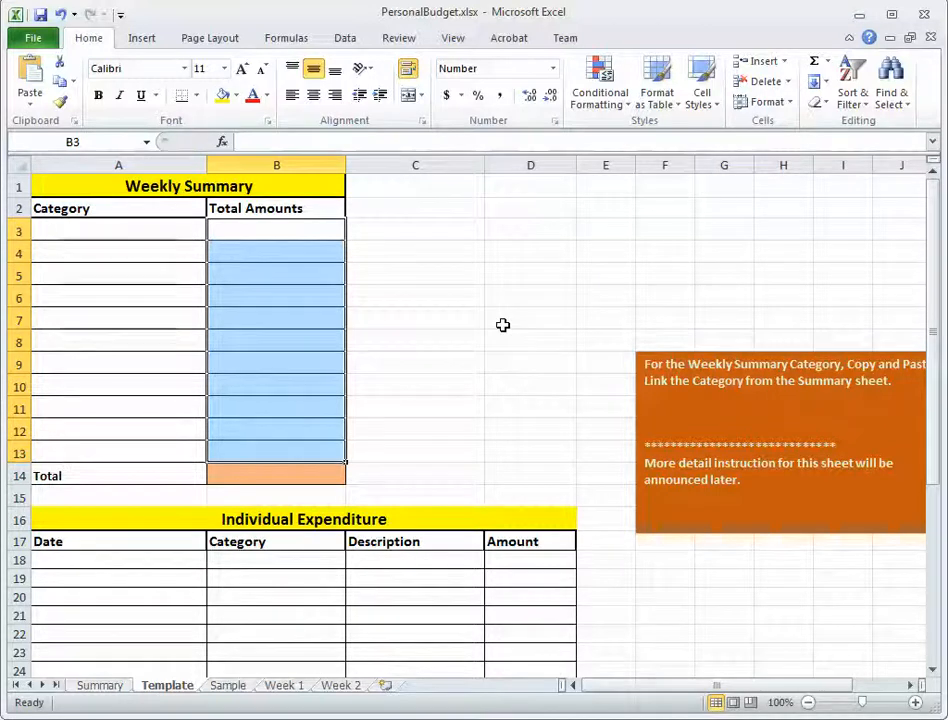
pyautogui.click(537, 580)
pyautogui.moveTo(537, 630); pyautogui.dragTo(540, 643)
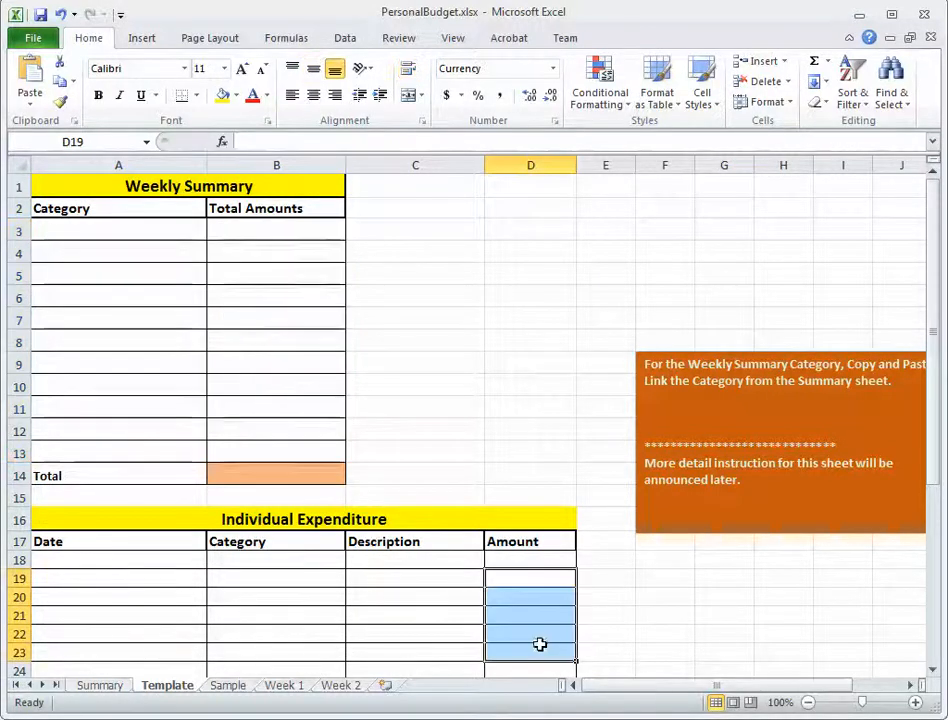
pyautogui.click(528, 429)
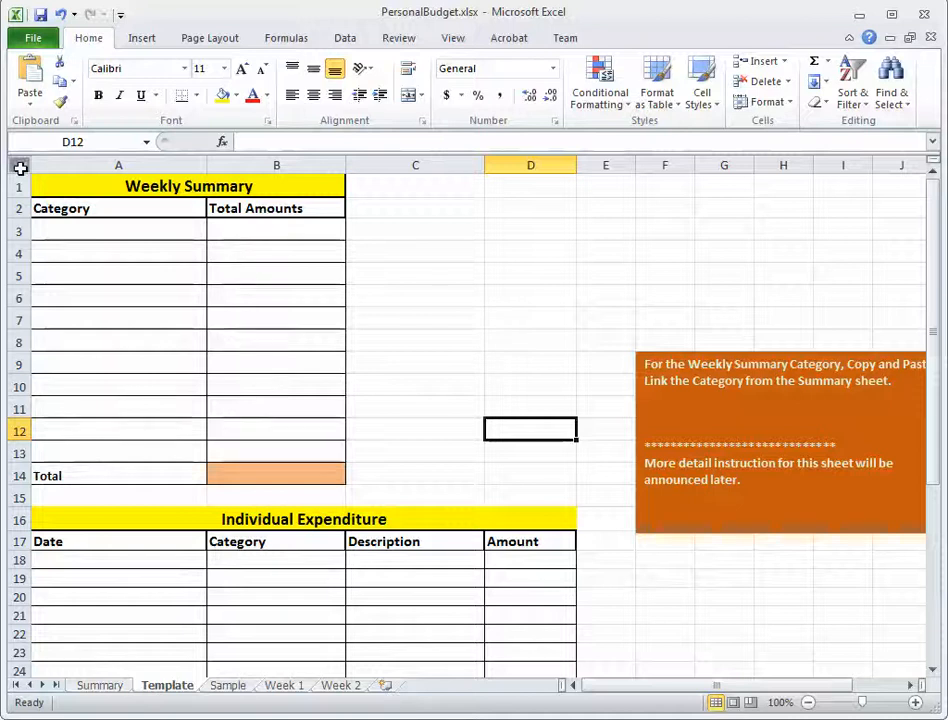
pyautogui.click(19, 165)
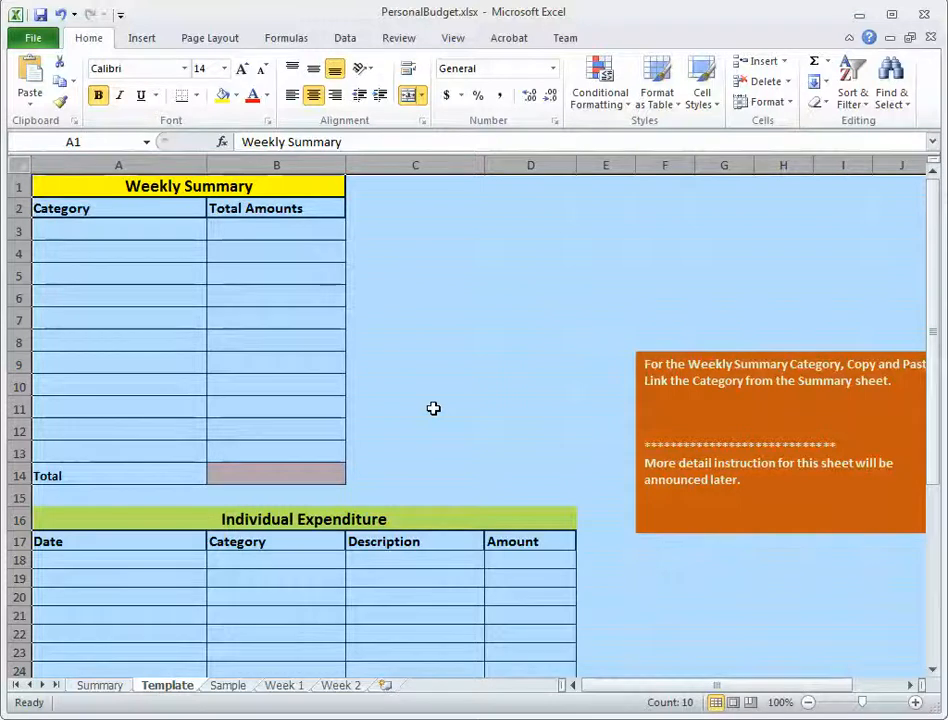
pyautogui.click(487, 358)
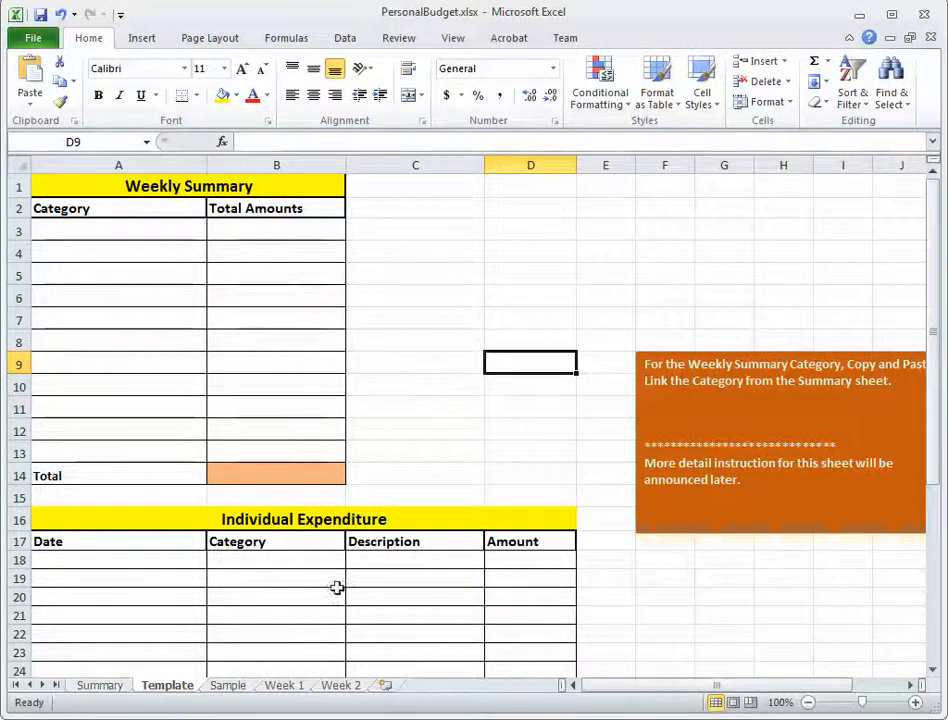
# On the Sample sheet, change the first Individual Expenditure date in cell A18 to 5/5 and check the stored date.
pyautogui.click(228, 686)
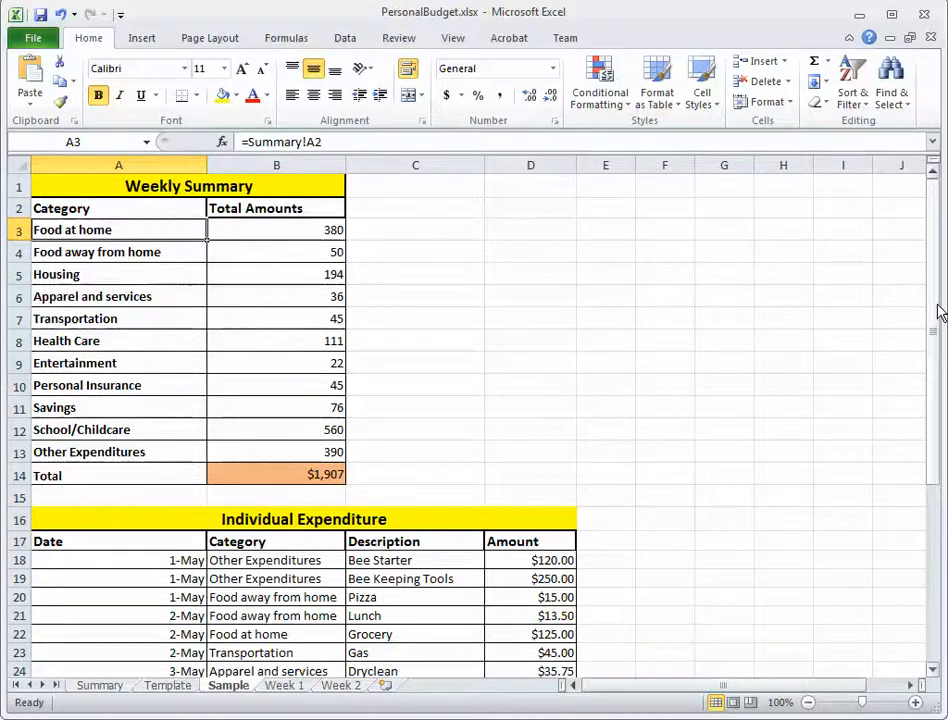
pyautogui.moveTo(937, 308); pyautogui.dragTo(931, 432)
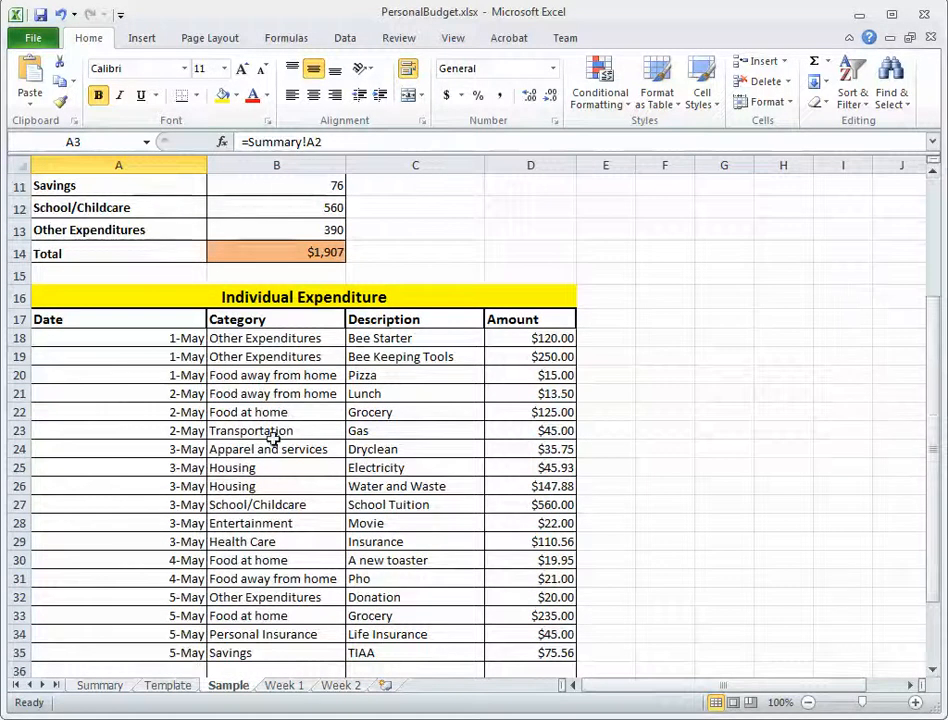
pyautogui.click(154, 335)
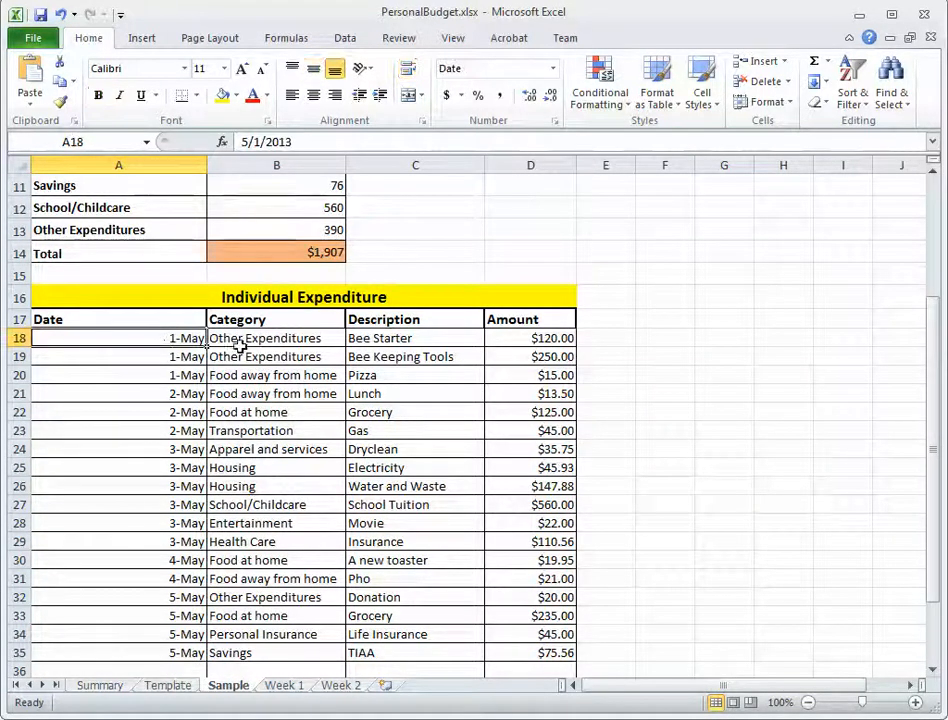
pyautogui.click(250, 298)
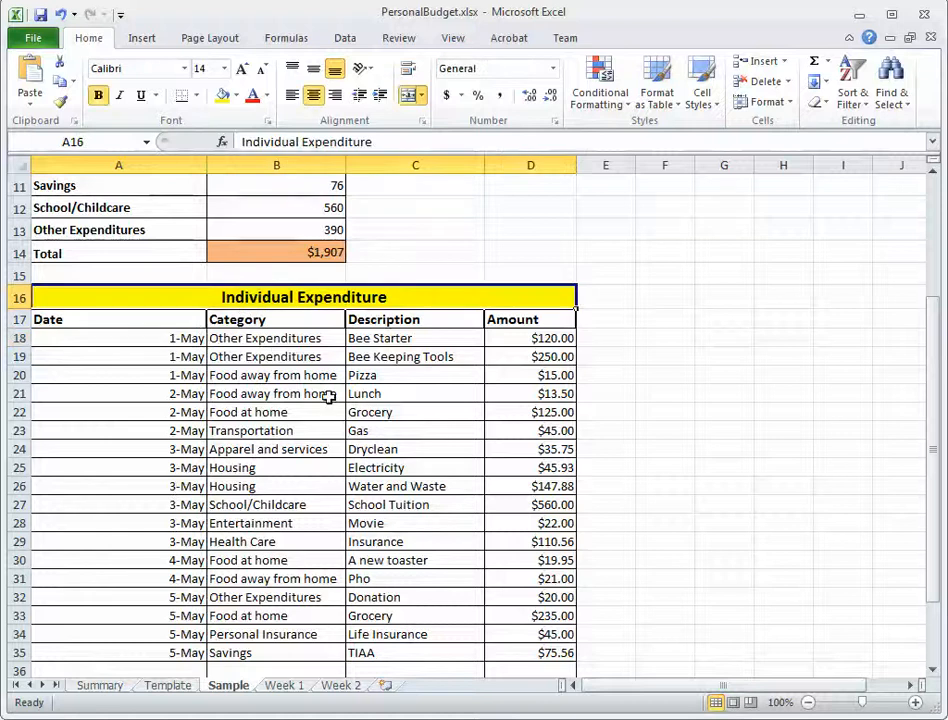
pyautogui.click(167, 339)
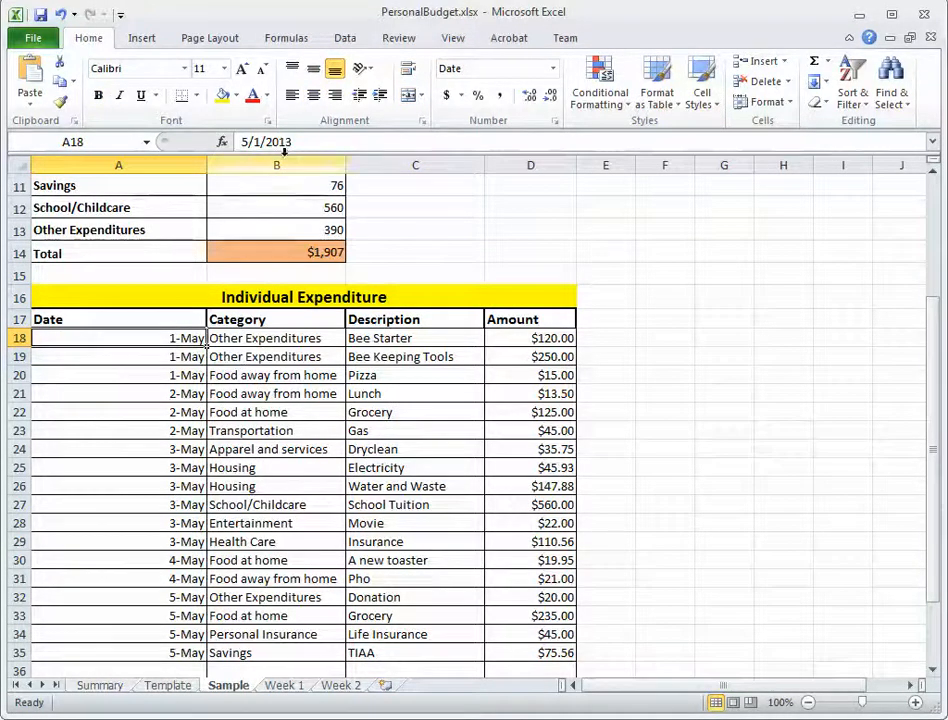
pyautogui.click(300, 142)
pyautogui.moveTo(300, 142); pyautogui.dragTo(240, 142)
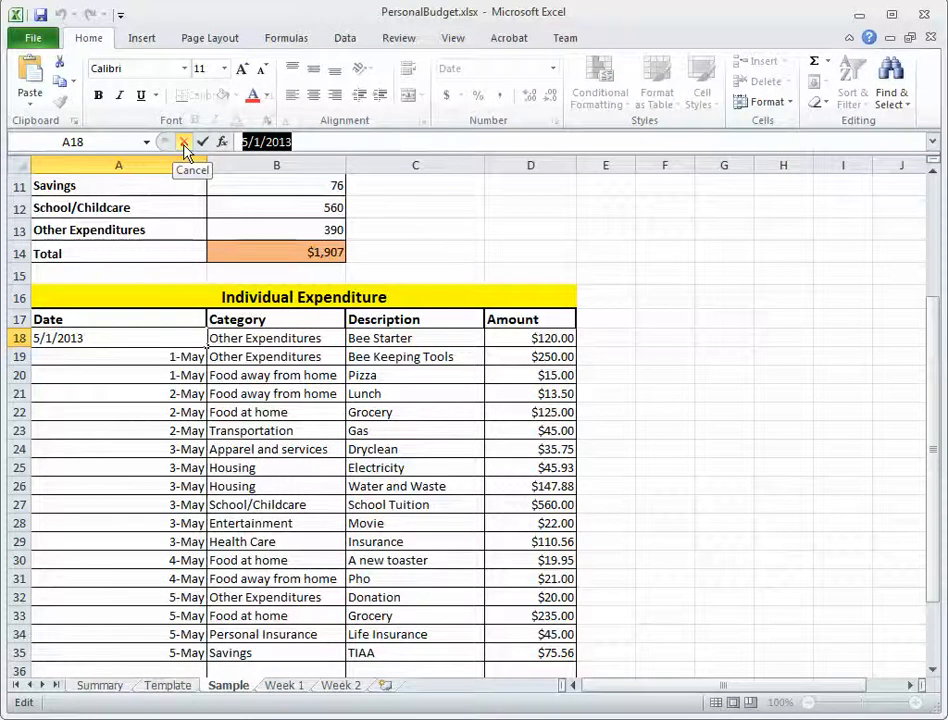
pyautogui.write('5/')
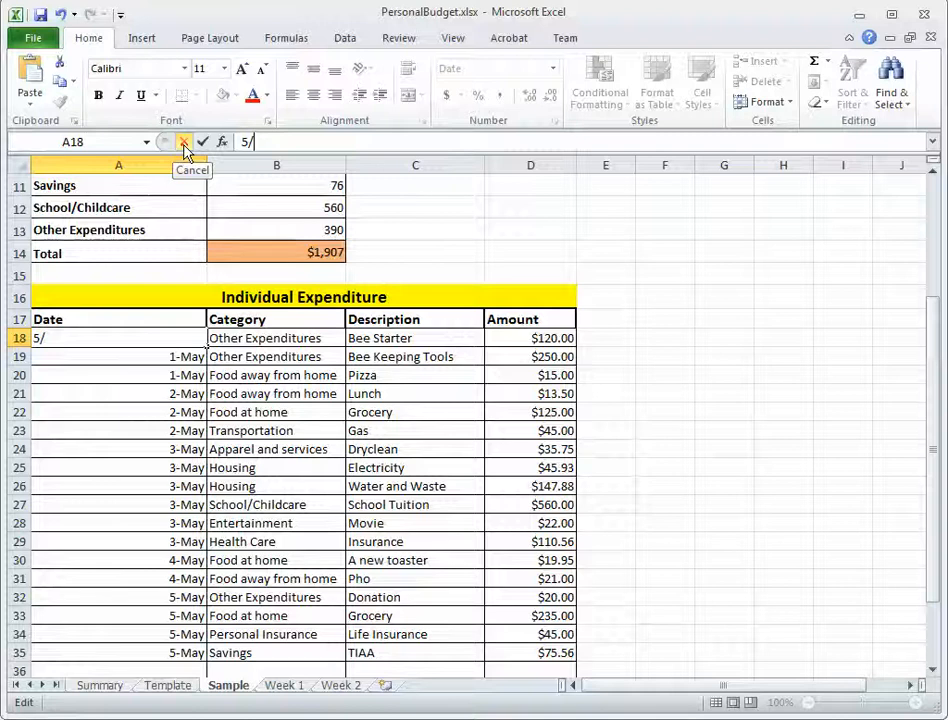
pyautogui.write('5')
pyautogui.press('Return')
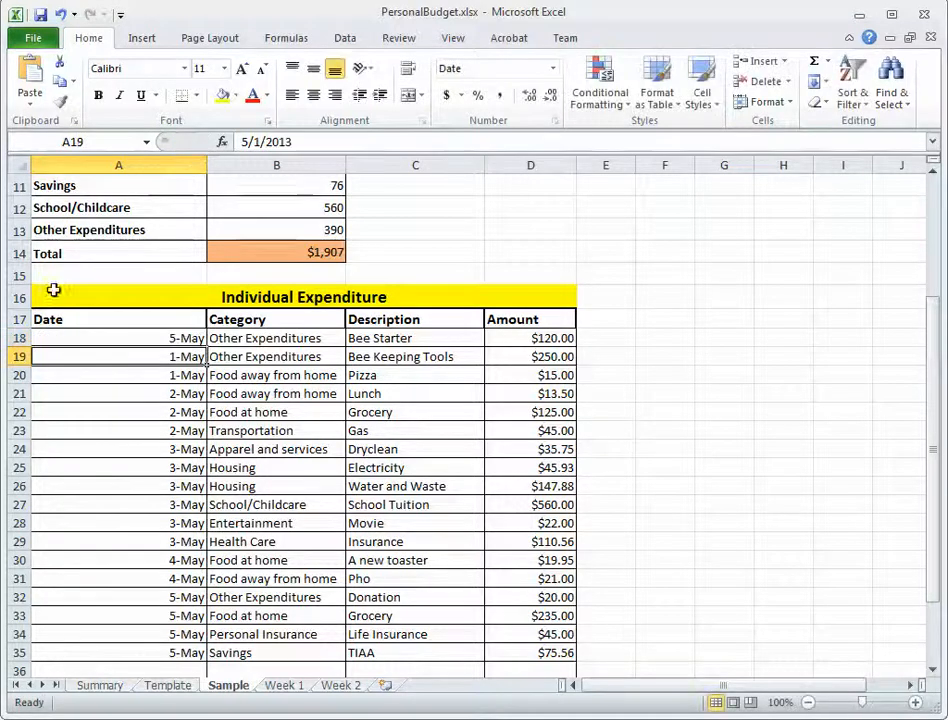
pyautogui.click(168, 338)
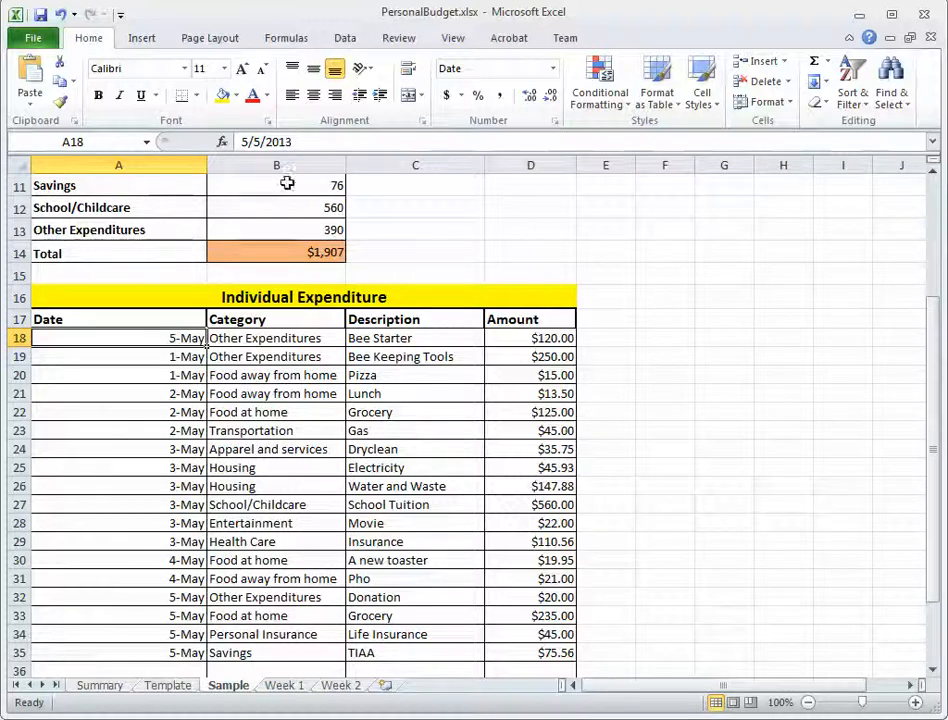
# Change the first Individual Expenditure date in cell A18 to 5/4 and check the stored date.
pyautogui.click(287, 141)
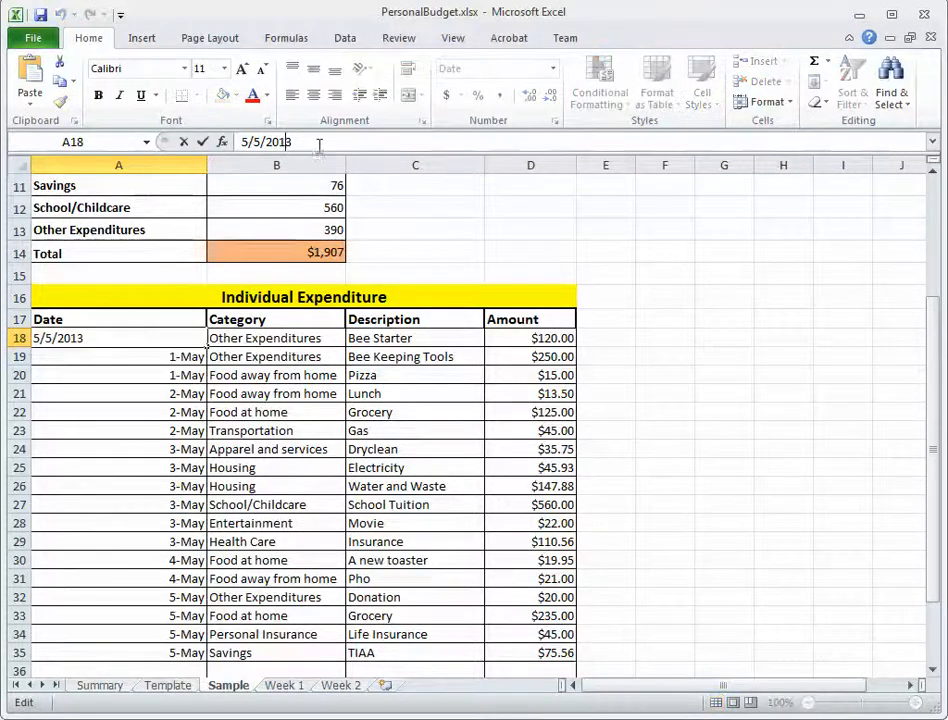
pyautogui.moveTo(317, 144); pyautogui.dragTo(142, 142)
pyautogui.write('5')
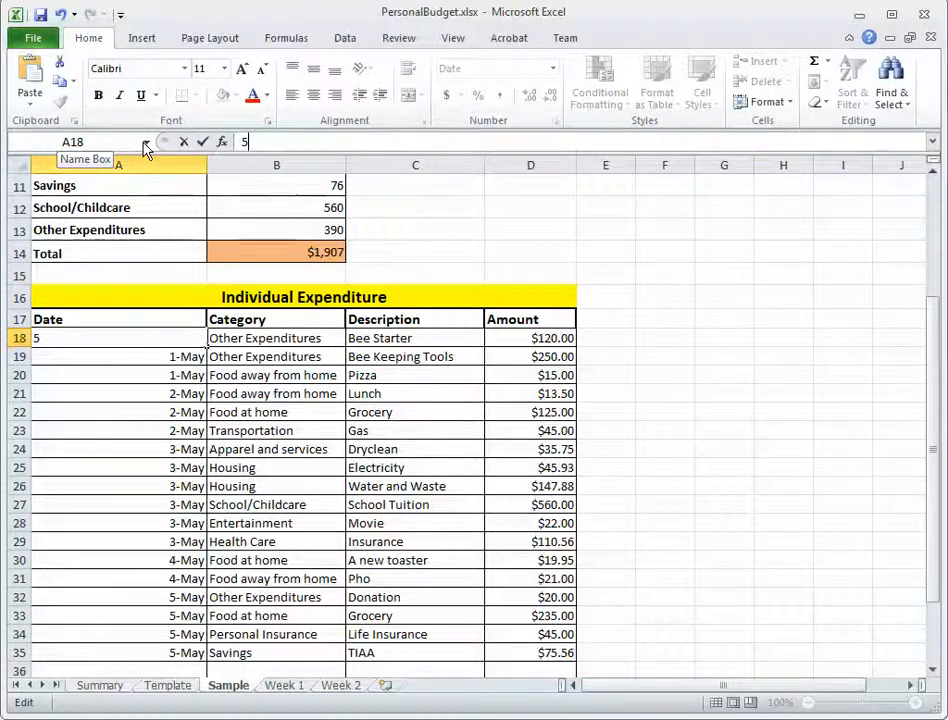
pyautogui.write('/5')
pyautogui.press('BackSpace')
pyautogui.write('4')
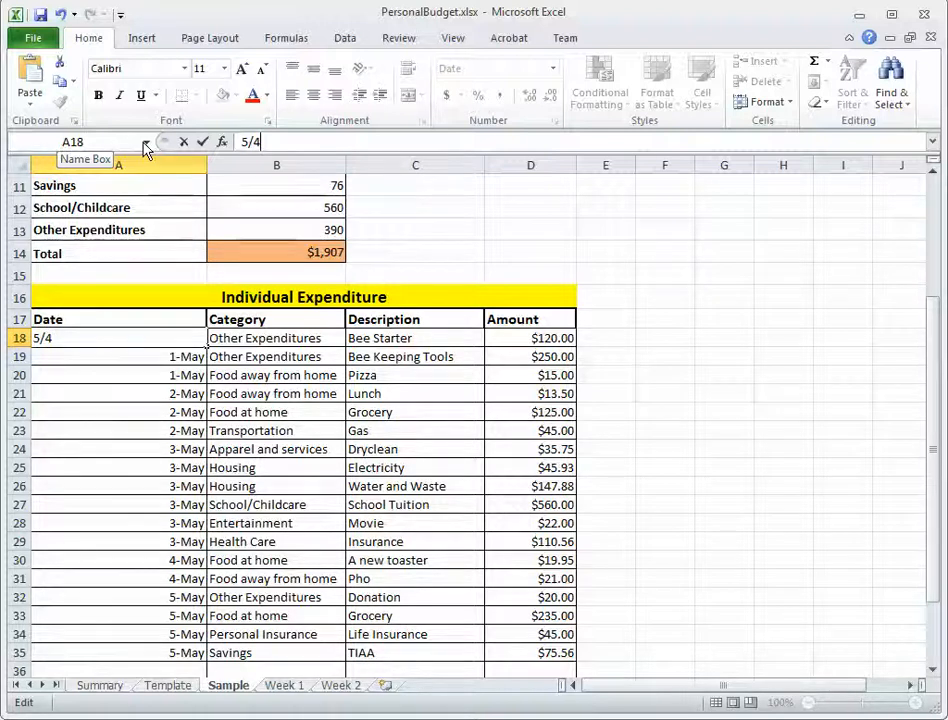
pyautogui.press('Return')
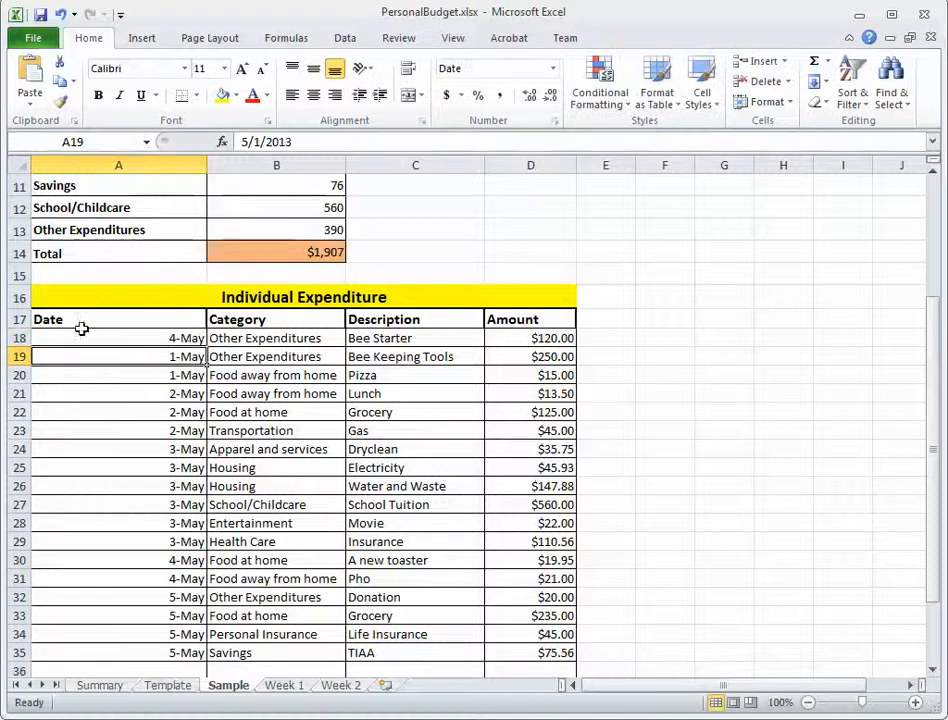
pyautogui.click(188, 338)
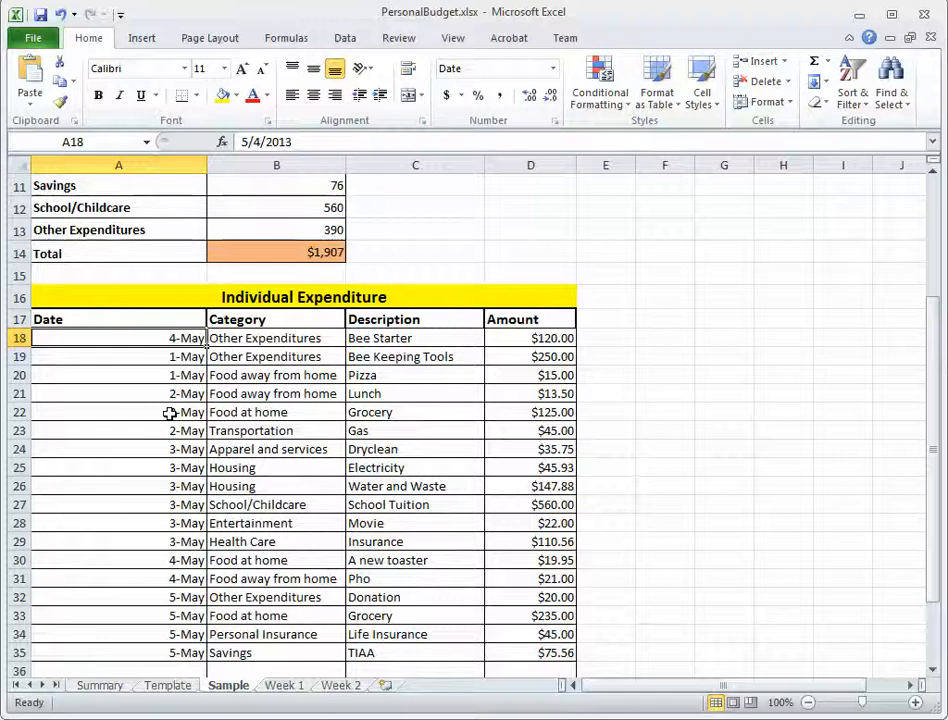
# Set the category of the first Individual Expenditure entry in cell B18 to Housing.
pyautogui.click(271, 336)
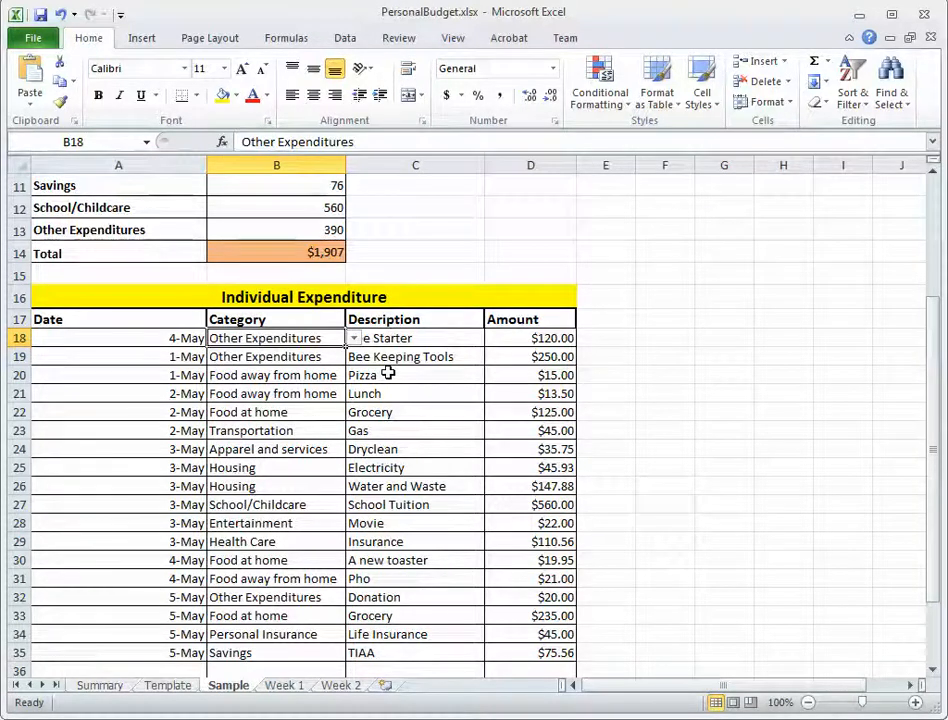
pyautogui.click(354, 339)
pyautogui.moveTo(357, 393)
pyautogui.mouseDown()
pyautogui.moveTo(356, 356)
pyautogui.moveTo(355, 428)
pyautogui.moveTo(355, 378)
pyautogui.mouseUp()
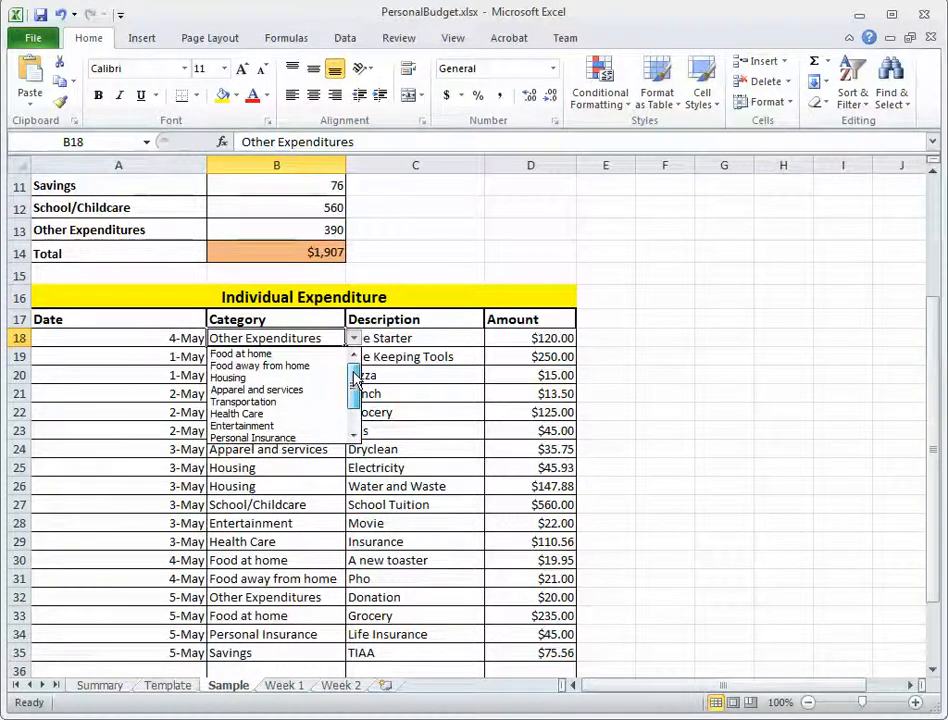
pyautogui.click(248, 380)
# Give the first Individual Expenditure entry the description Rent and an amount of 1200.
pyautogui.click(420, 341)
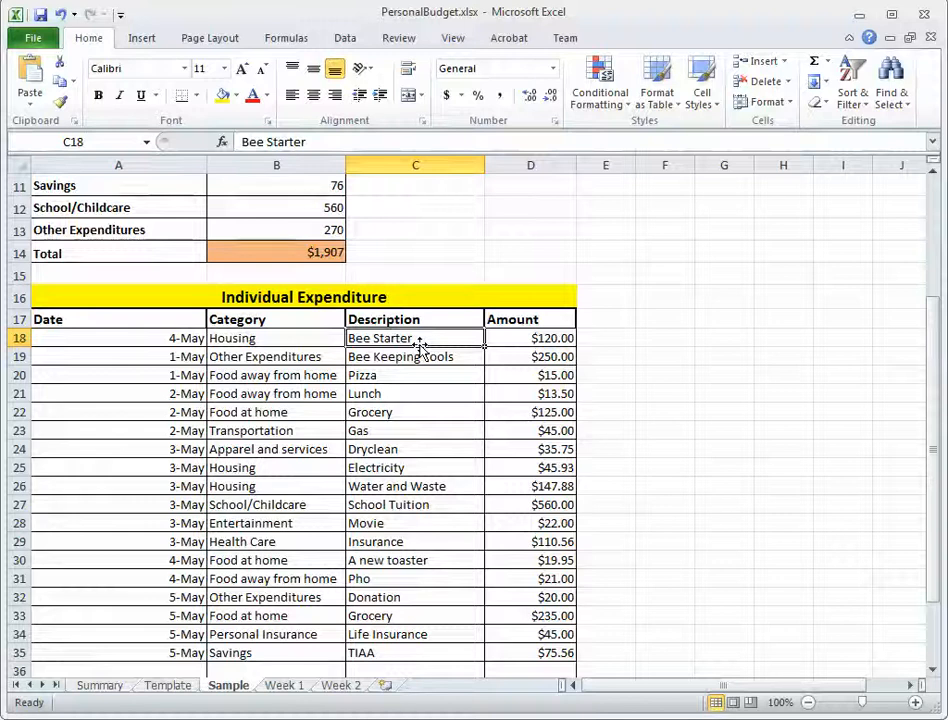
pyautogui.write('Rent')
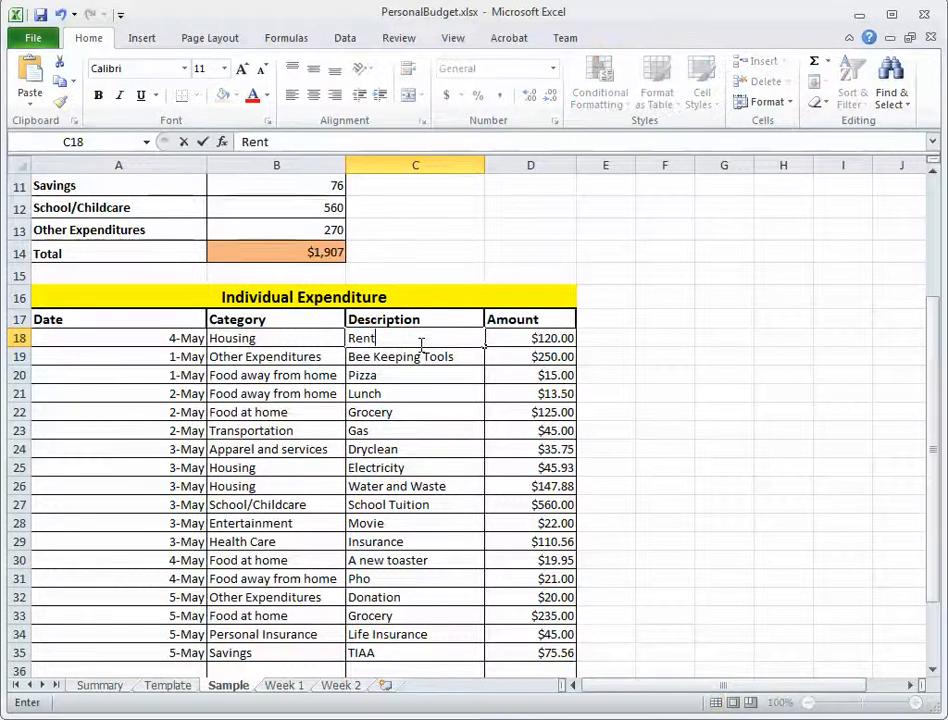
pyautogui.click(560, 338)
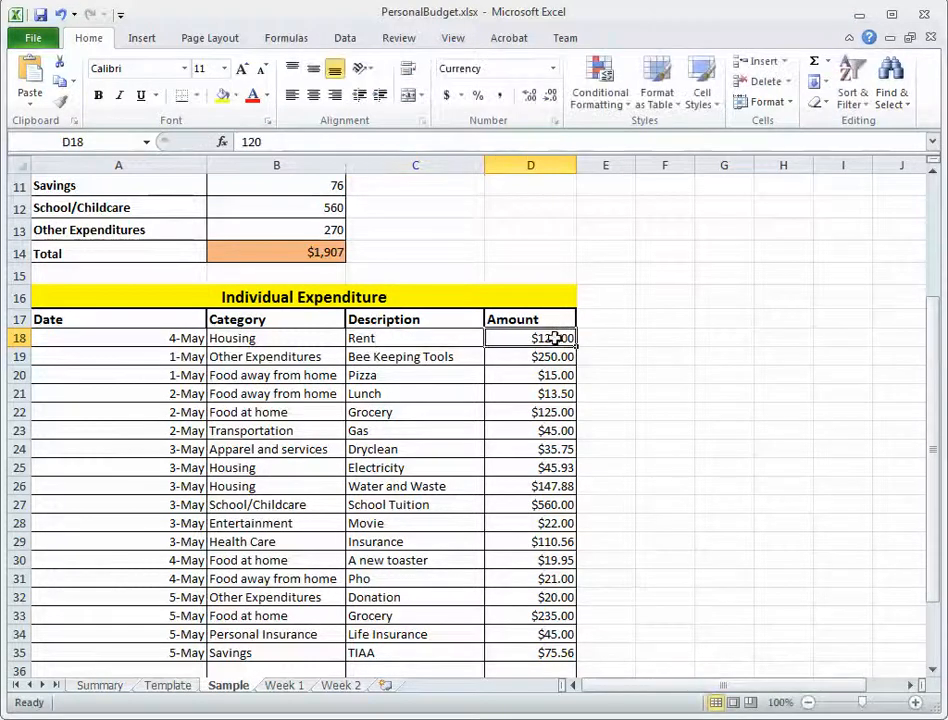
pyautogui.click(270, 141)
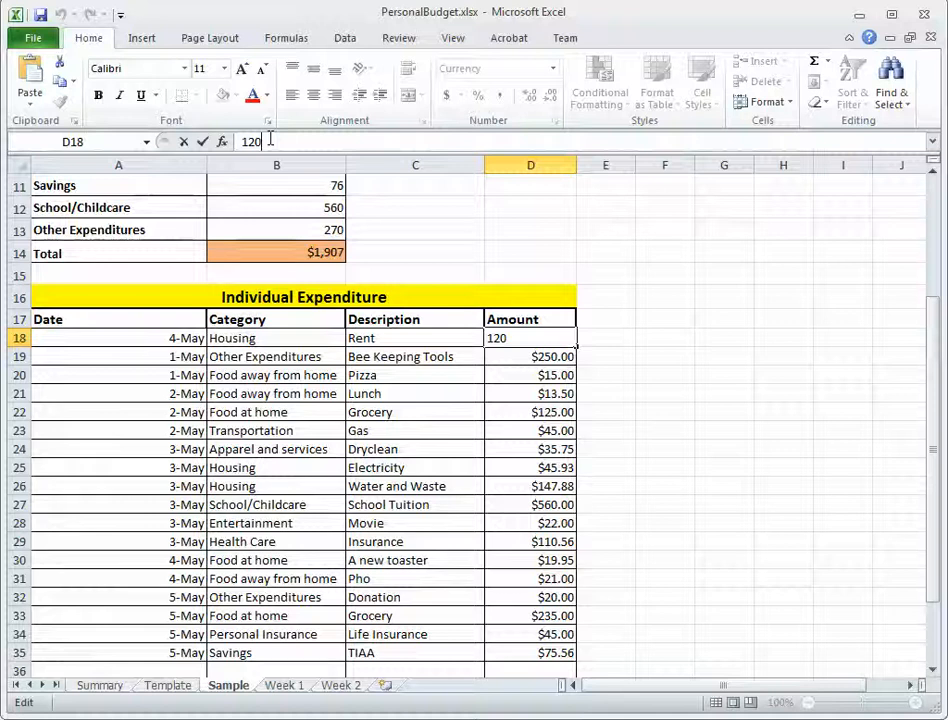
pyautogui.write('0')
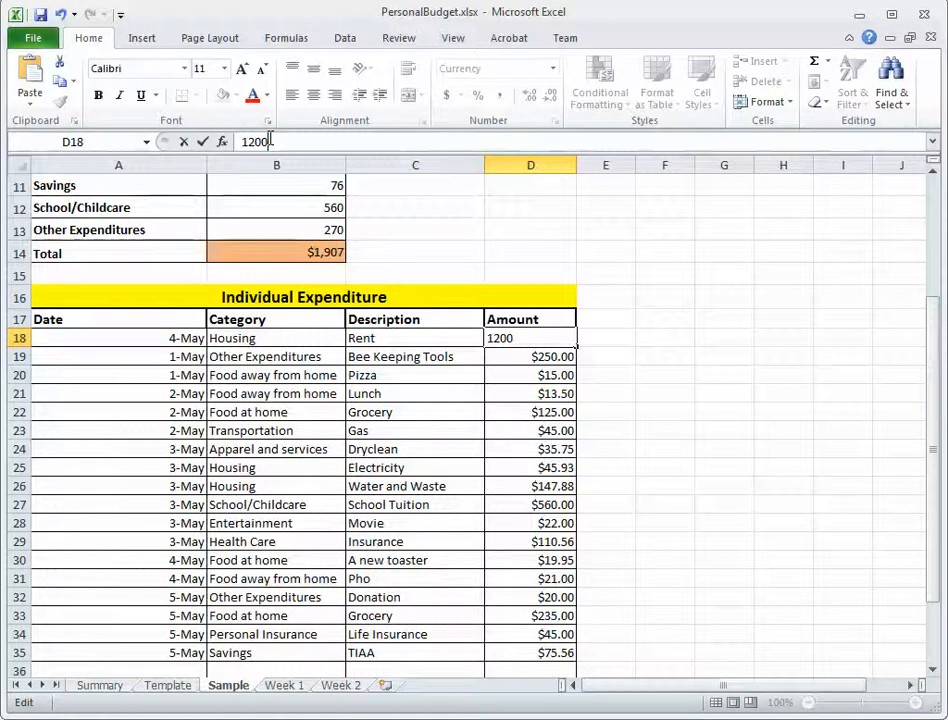
pyautogui.press('Return')
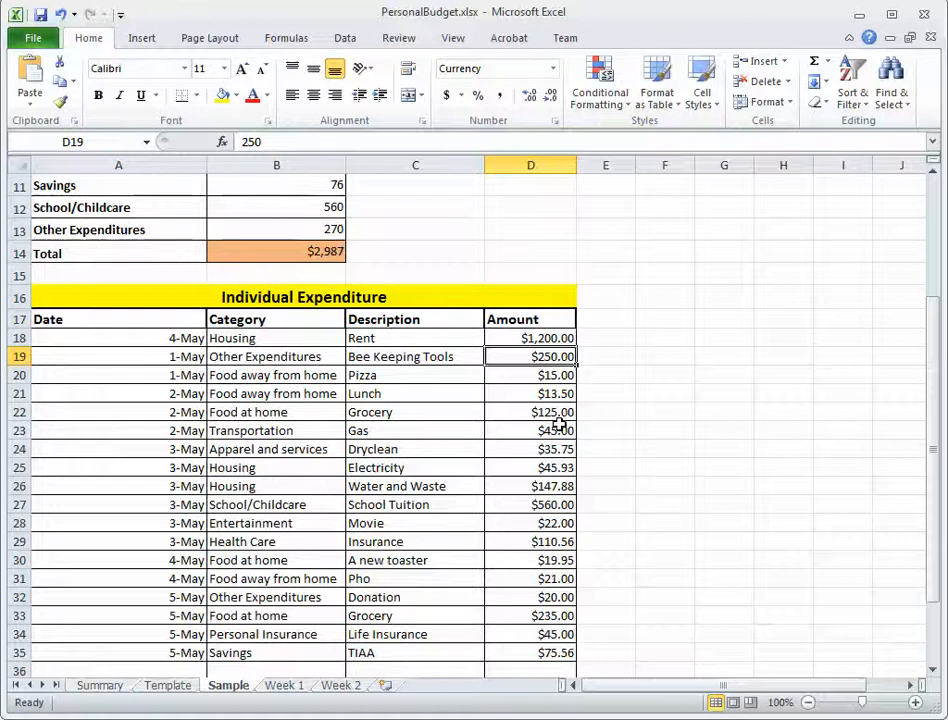
# Review the remaining expenditure rows, and inspect the Weekly Summary's Food at home category link and total formula.
pyautogui.moveTo(237, 356); pyautogui.dragTo(504, 521)
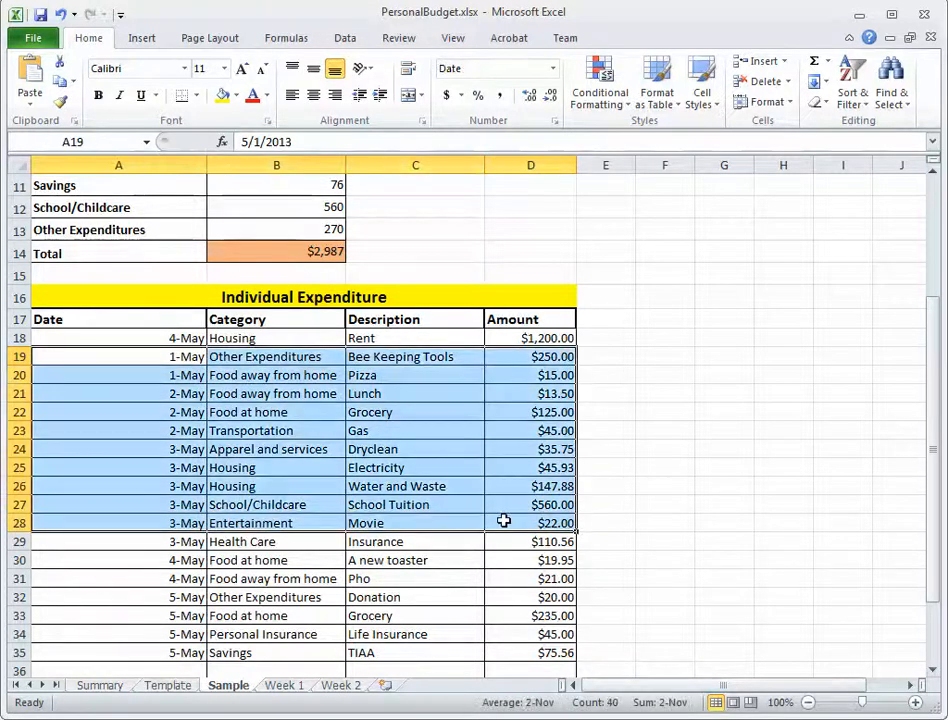
pyautogui.click(704, 444)
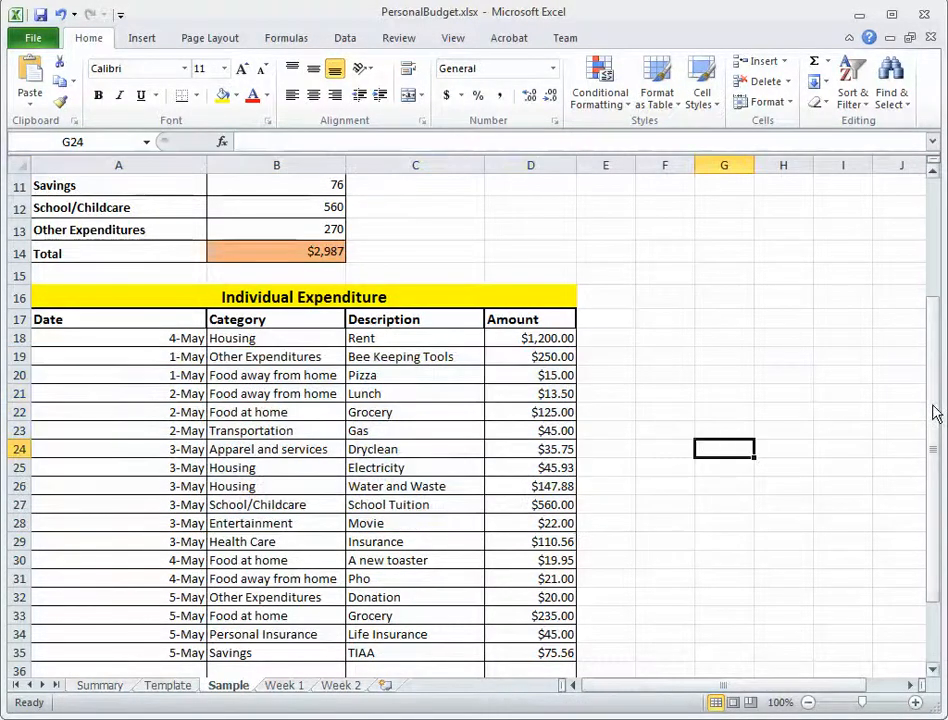
pyautogui.moveTo(934, 395); pyautogui.dragTo(933, 281)
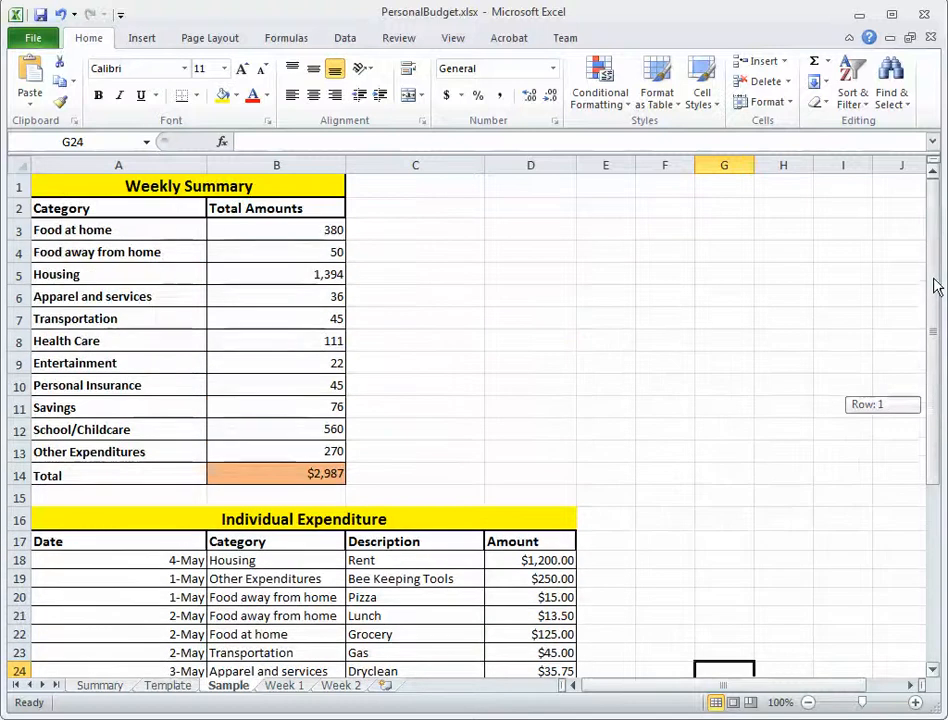
pyautogui.click(274, 232)
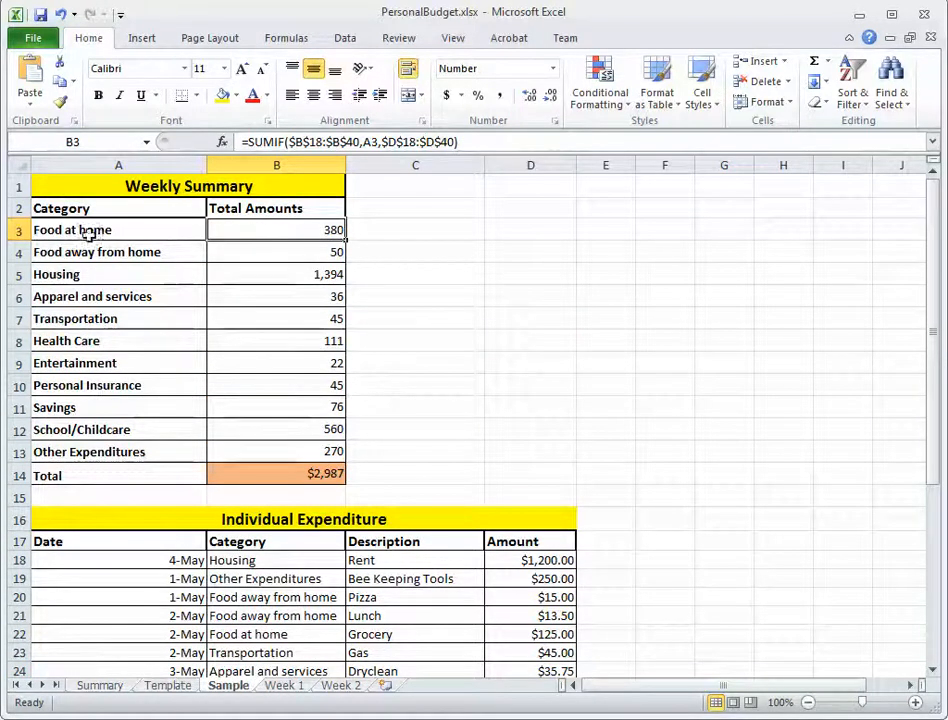
pyautogui.click(150, 232)
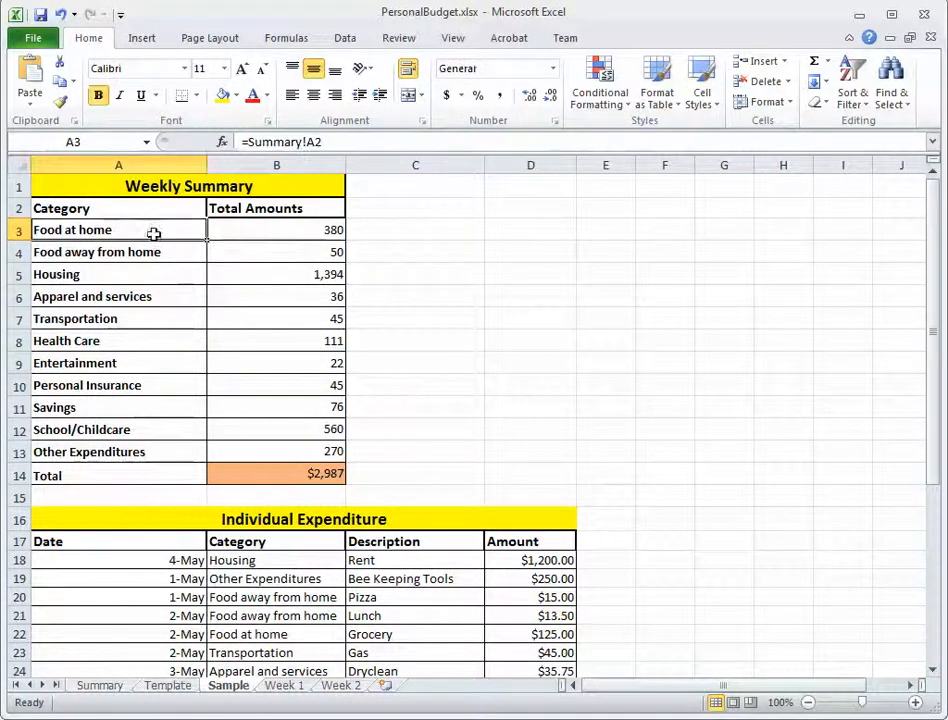
pyautogui.click(276, 231)
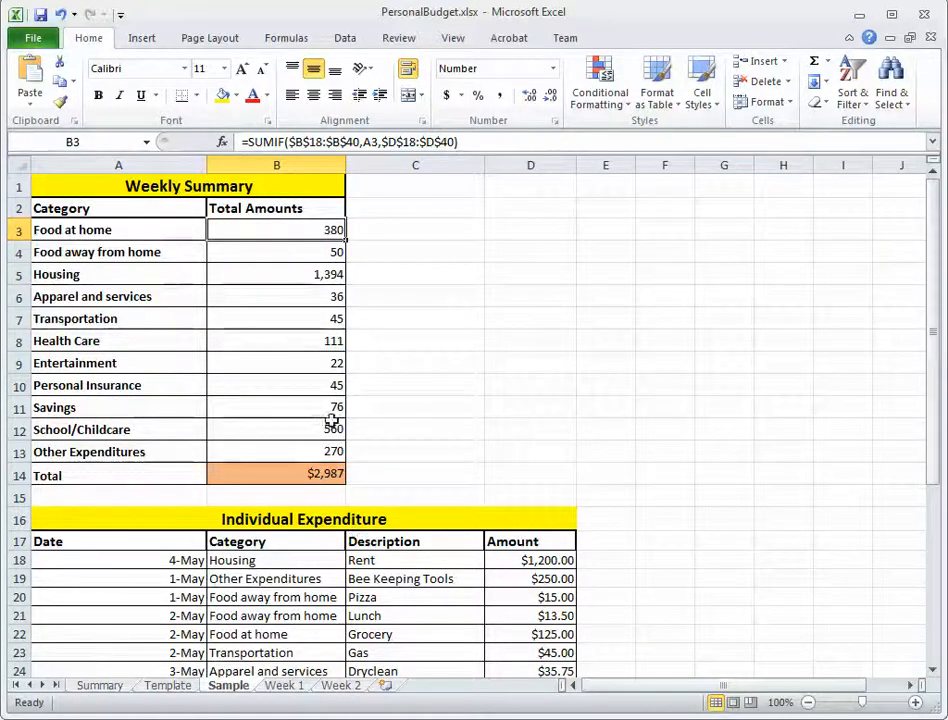
# Compare the Individual Expenditure entries with the Weekly Summary, and examine the category totals in B3:B13.
pyautogui.moveTo(925, 262); pyautogui.dragTo(933, 335)
pyautogui.moveTo(423, 455); pyautogui.dragTo(432, 655)
pyautogui.moveTo(936, 365); pyautogui.dragTo(931, 294)
pyautogui.click(312, 236)
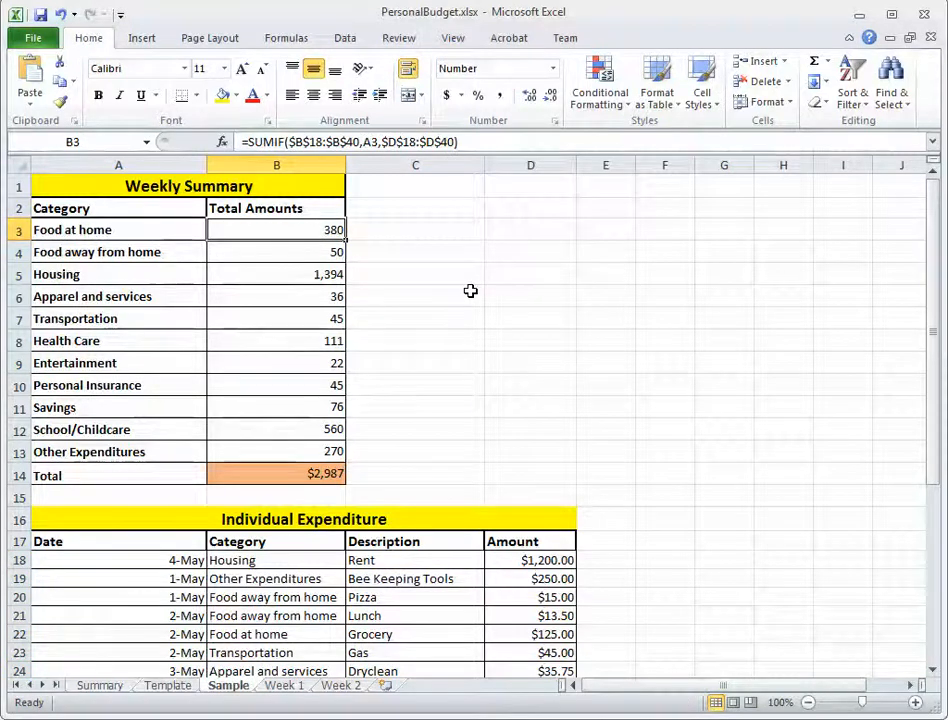
pyautogui.click(193, 187)
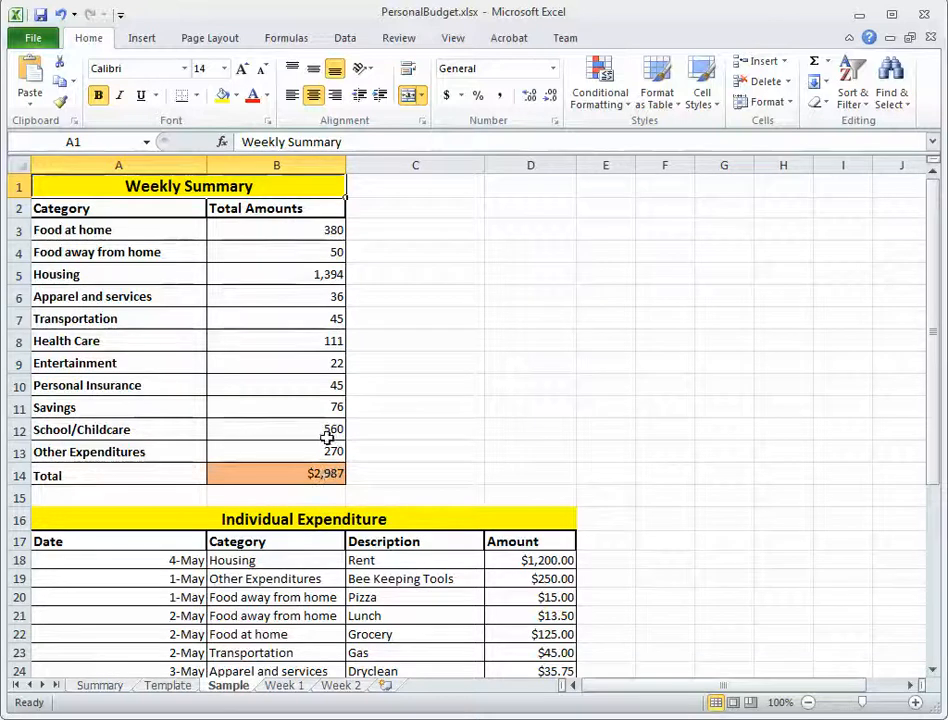
pyautogui.moveTo(328, 452); pyautogui.dragTo(322, 235)
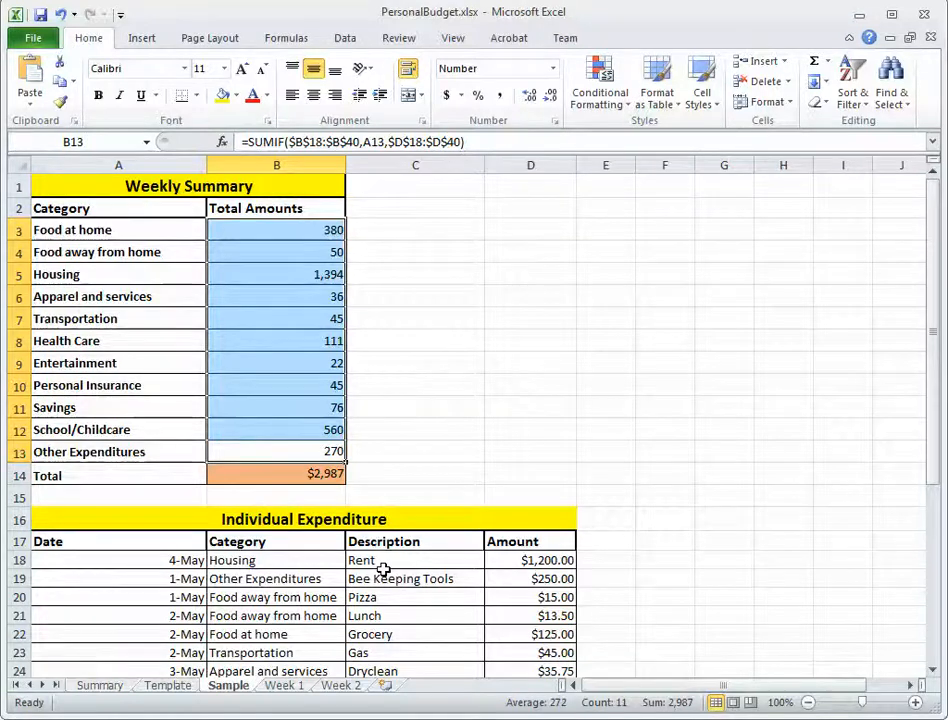
# Review the Week 1, Monthly Amount and Category cells on the Summary sheet.
pyautogui.click(99, 684)
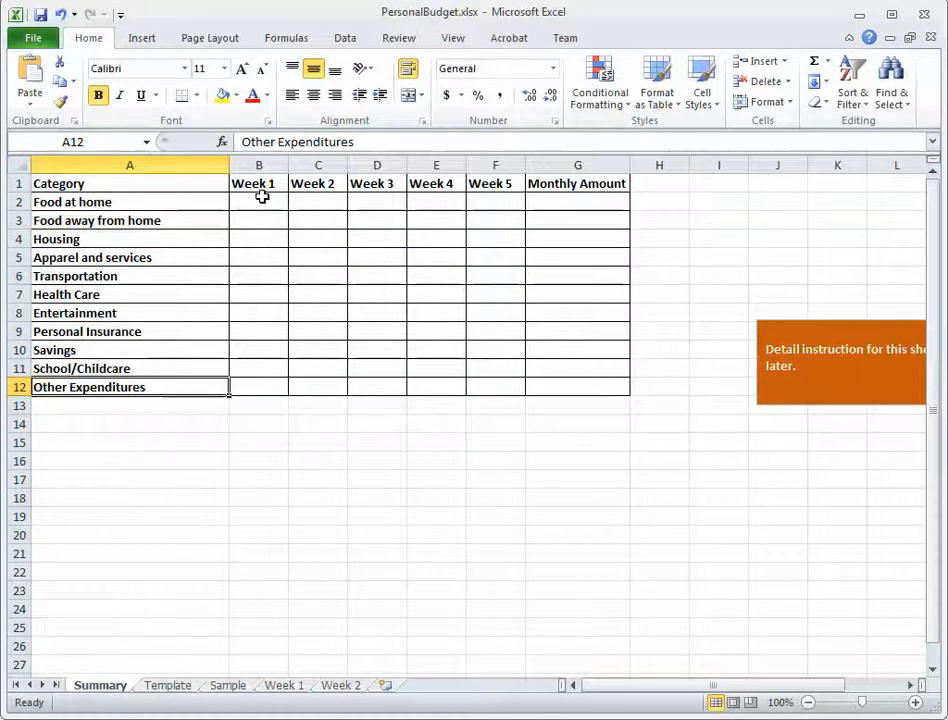
pyautogui.moveTo(261, 197); pyautogui.dragTo(264, 362)
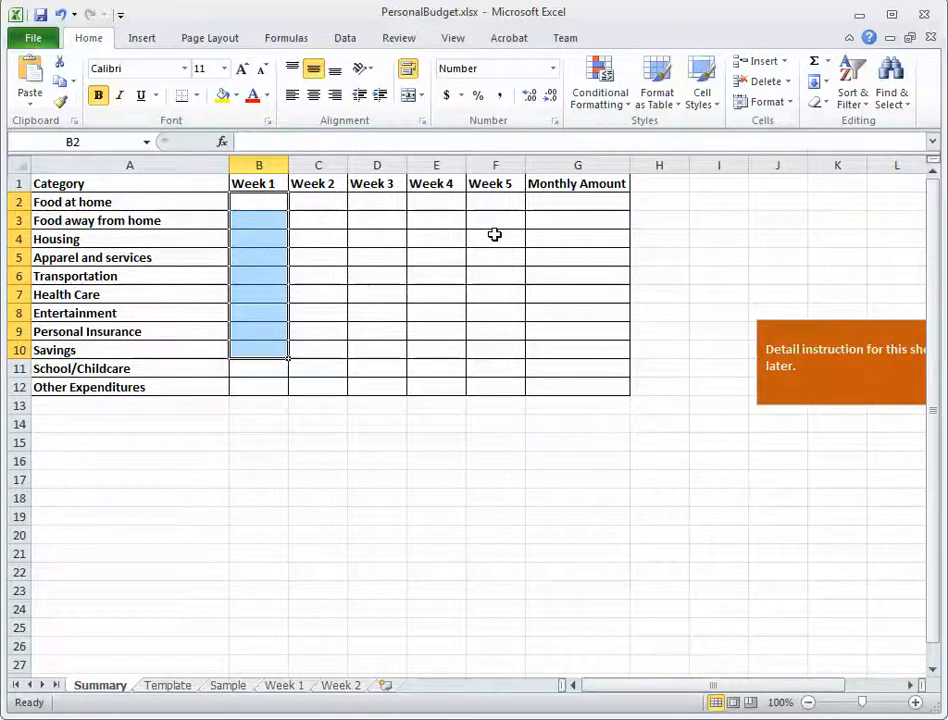
pyautogui.moveTo(567, 205); pyautogui.dragTo(580, 341)
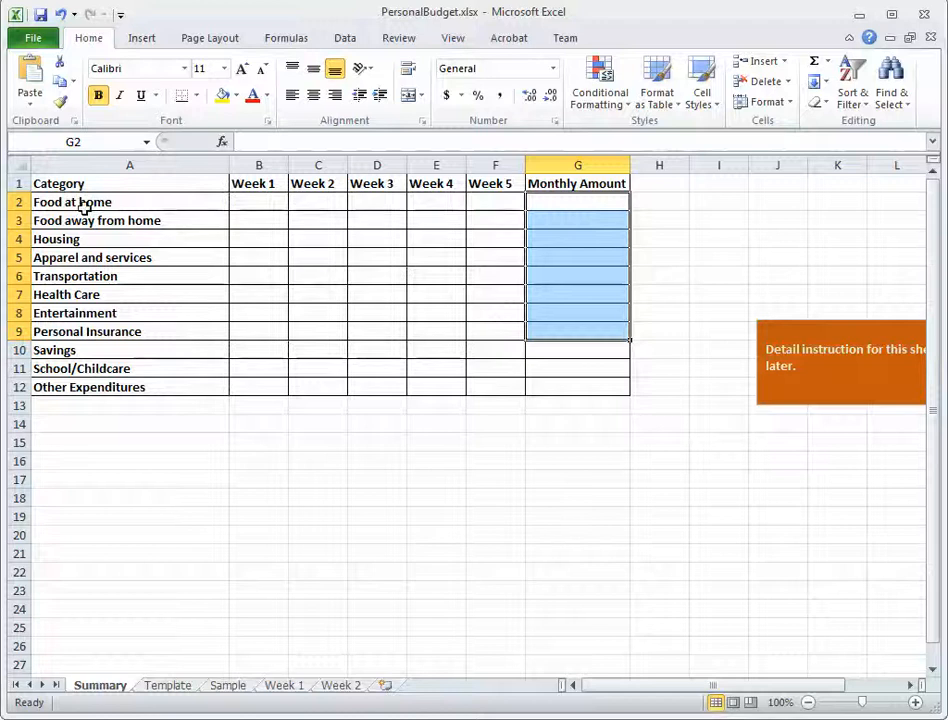
pyautogui.moveTo(85, 205); pyautogui.dragTo(100, 352)
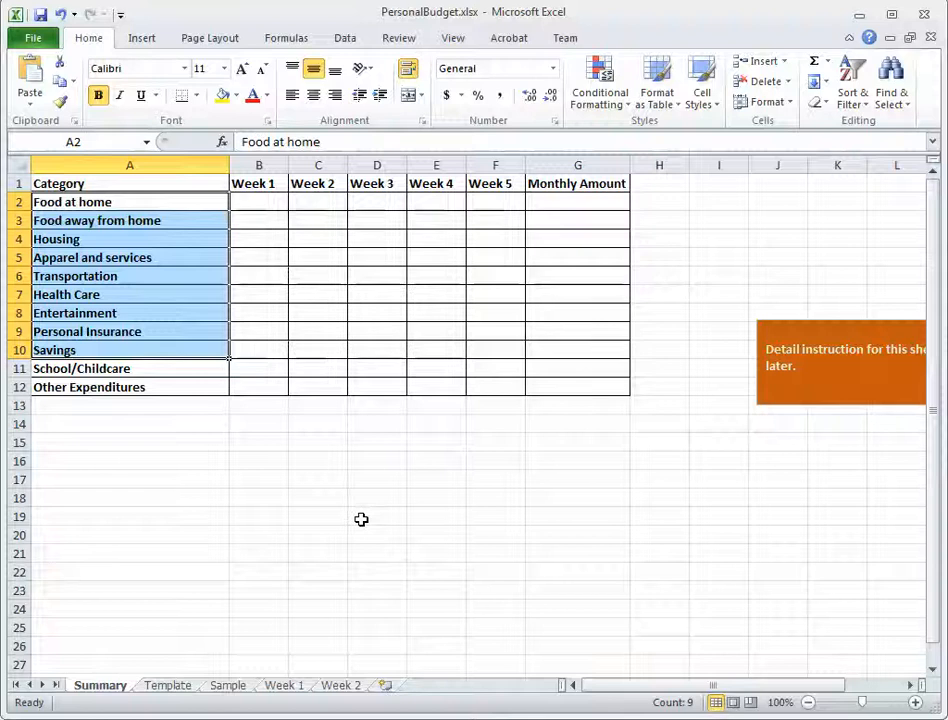
# Review the Weekly Summary's Total Amounts cells on the Template sheet.
pyautogui.click(170, 686)
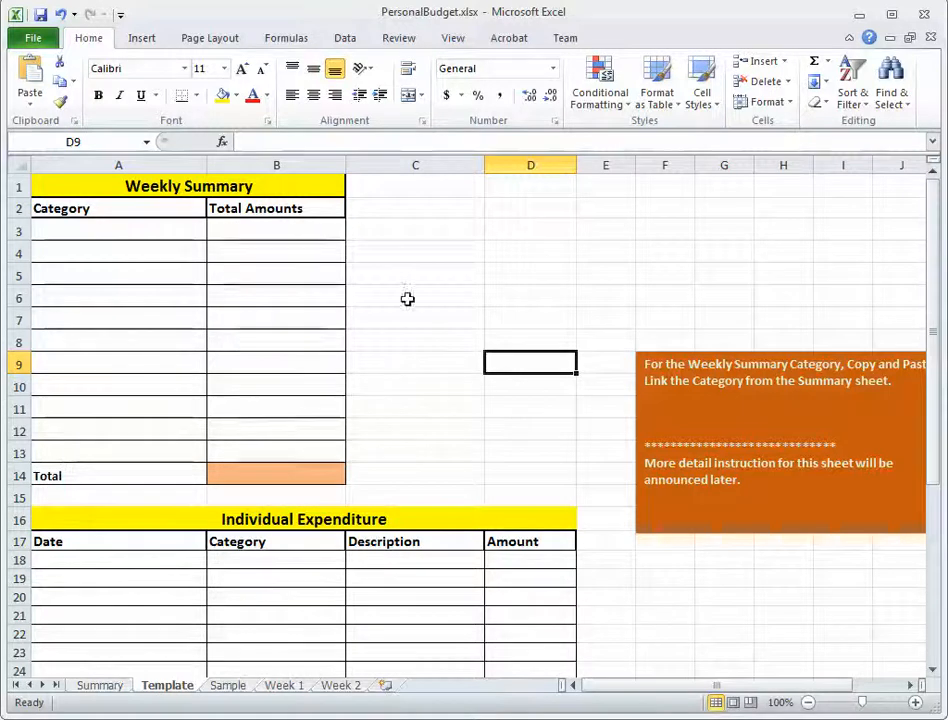
pyautogui.moveTo(275, 231); pyautogui.dragTo(291, 440)
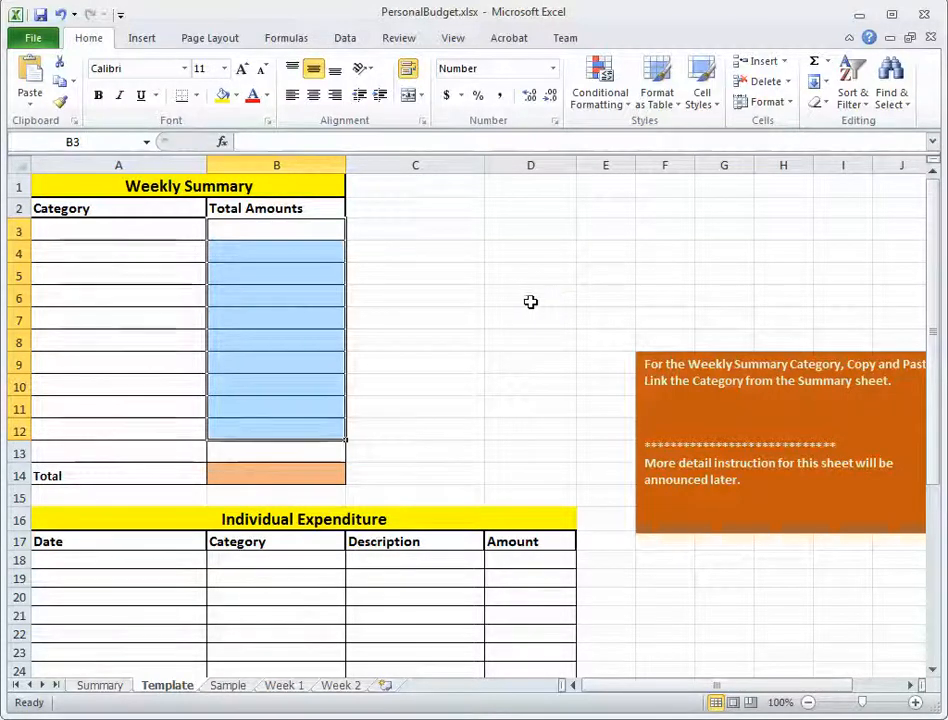
pyautogui.click(530, 300)
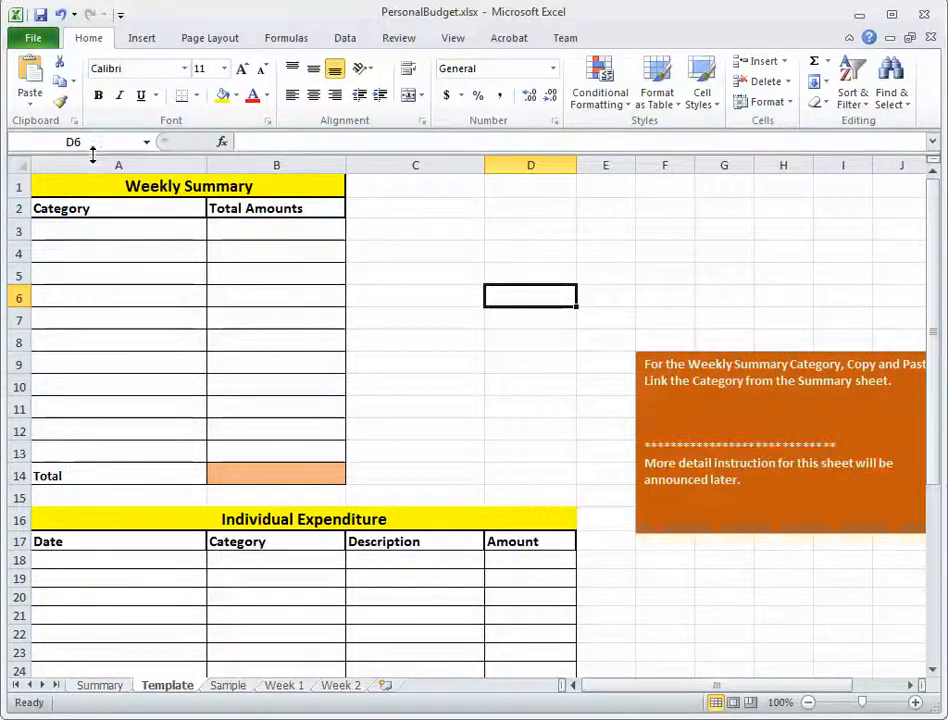
# Copy the entire Template sheet and paste it into the Week 1 sheet starting at cell A1.
pyautogui.click(18, 166)
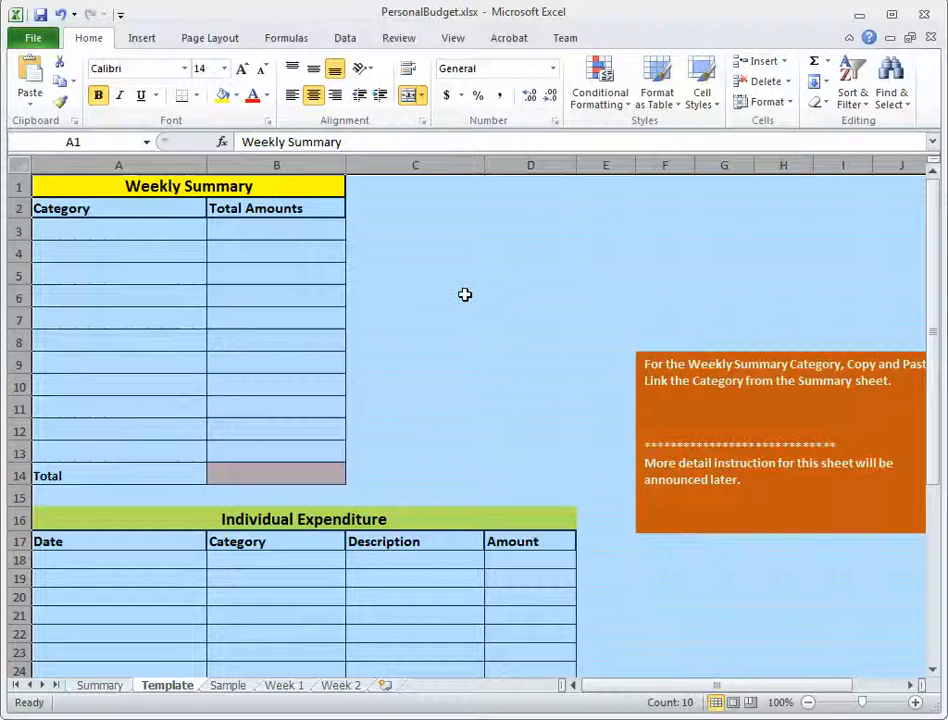
pyautogui.click(60, 82)
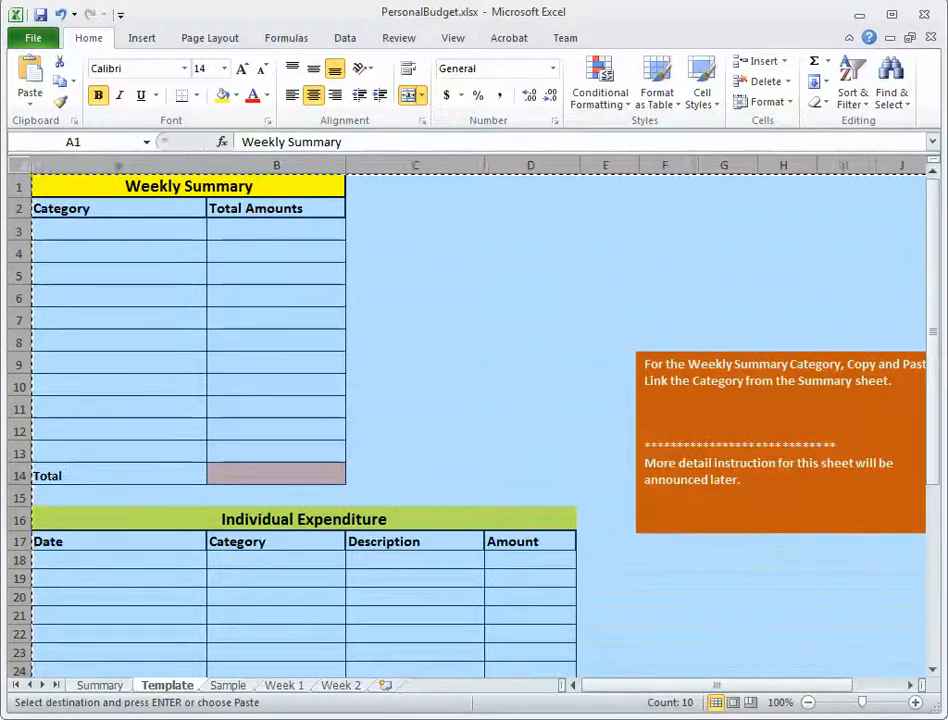
pyautogui.click(287, 687)
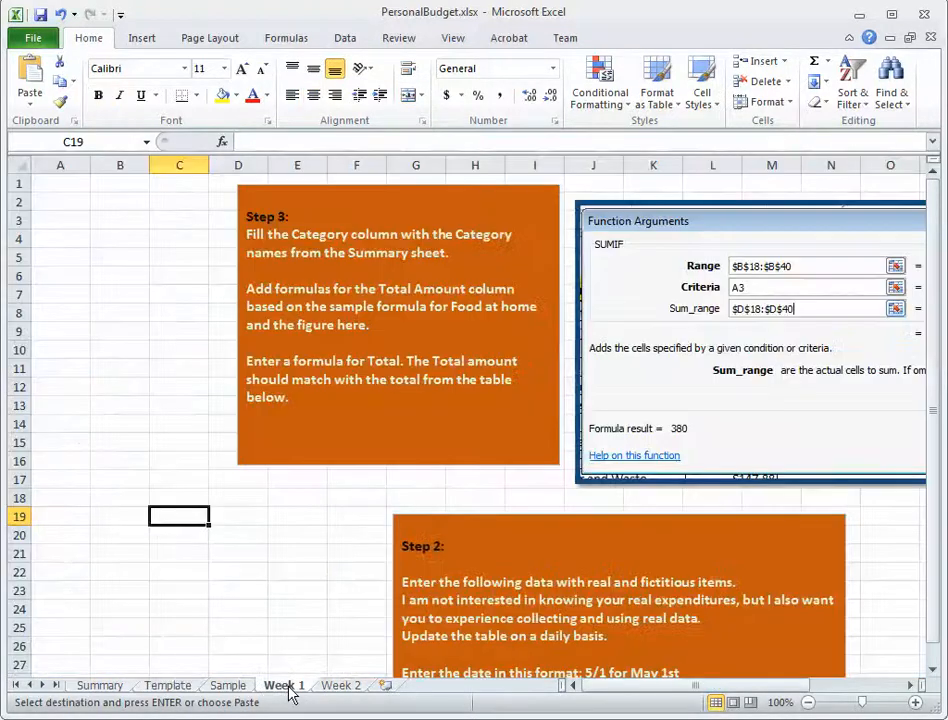
pyautogui.click(69, 185)
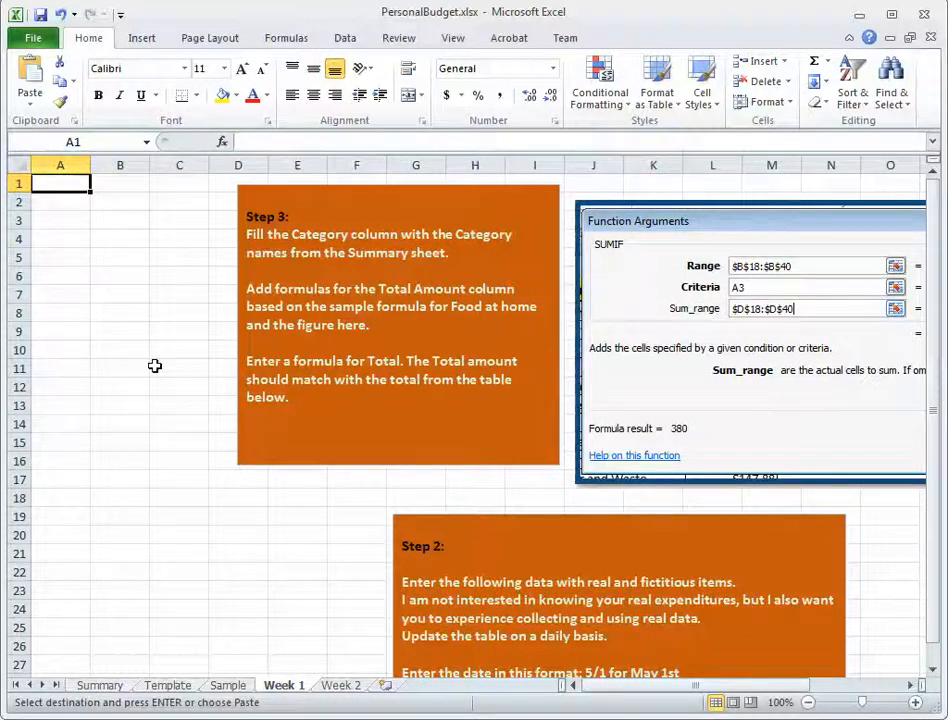
pyautogui.click(30, 72)
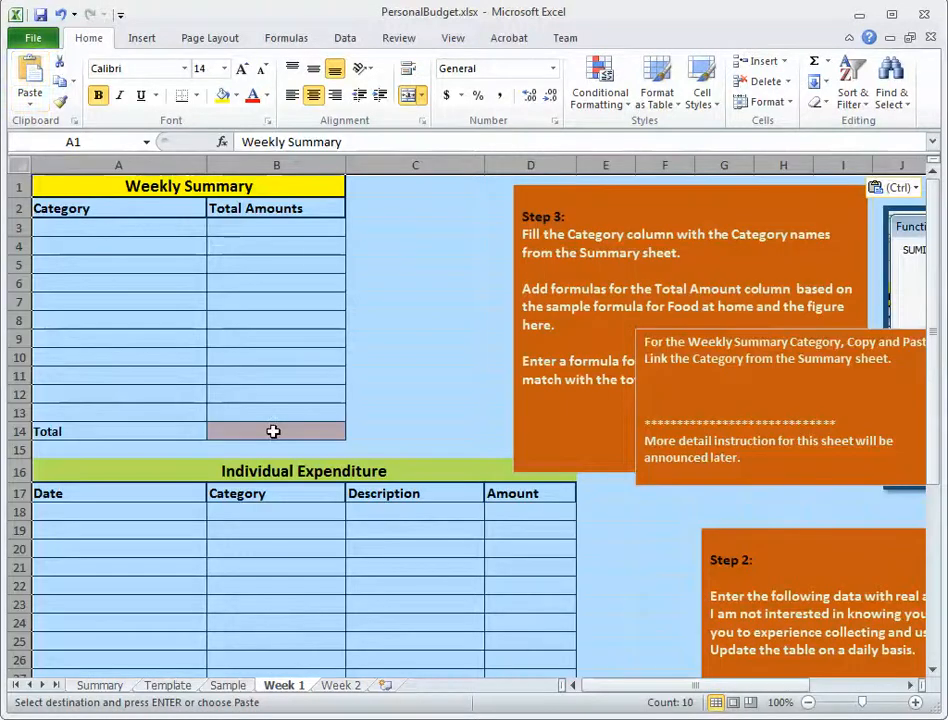
pyautogui.click(442, 303)
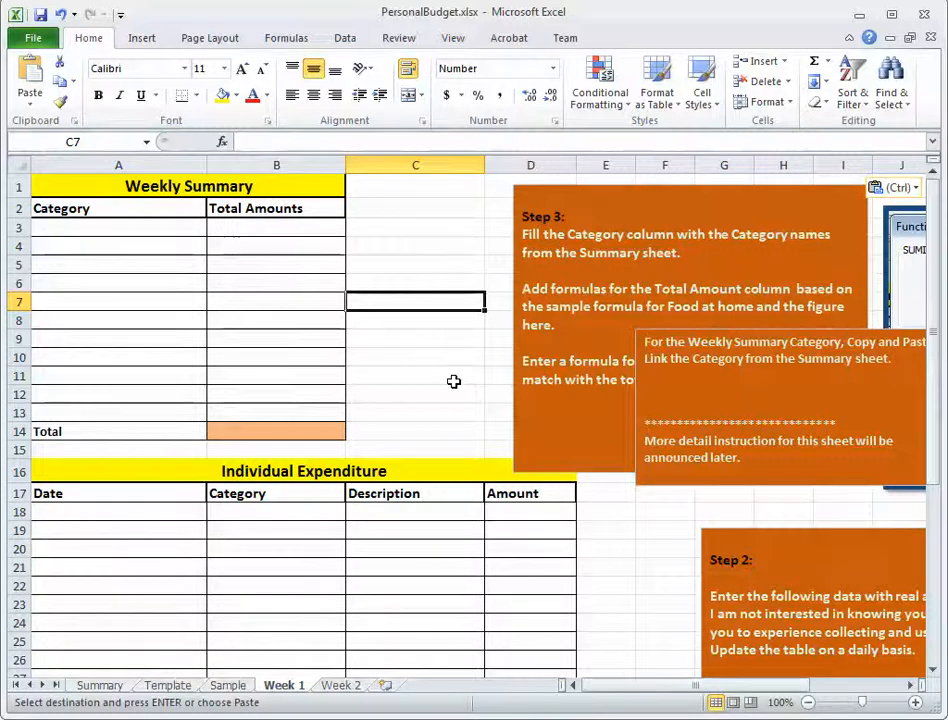
pyautogui.click(648, 392)
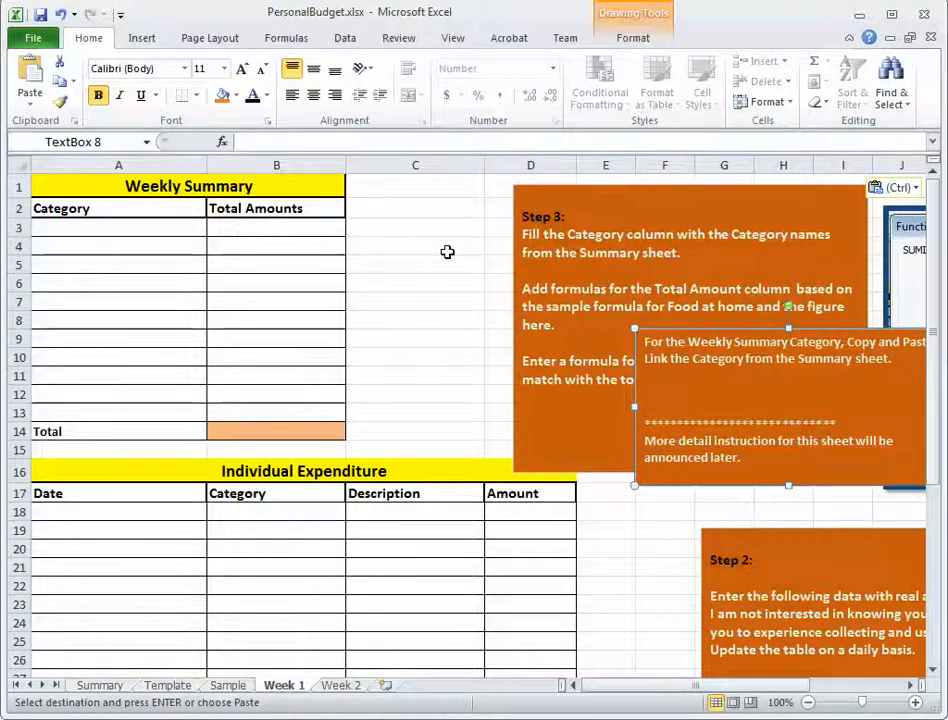
pyautogui.press('Escape')
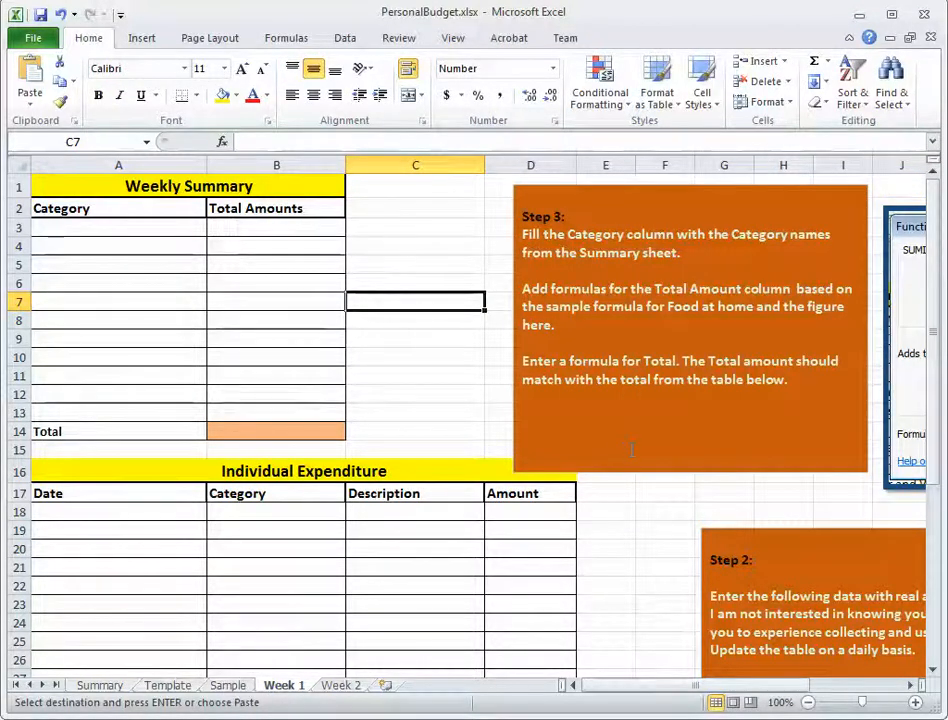
pyautogui.click(60, 14)
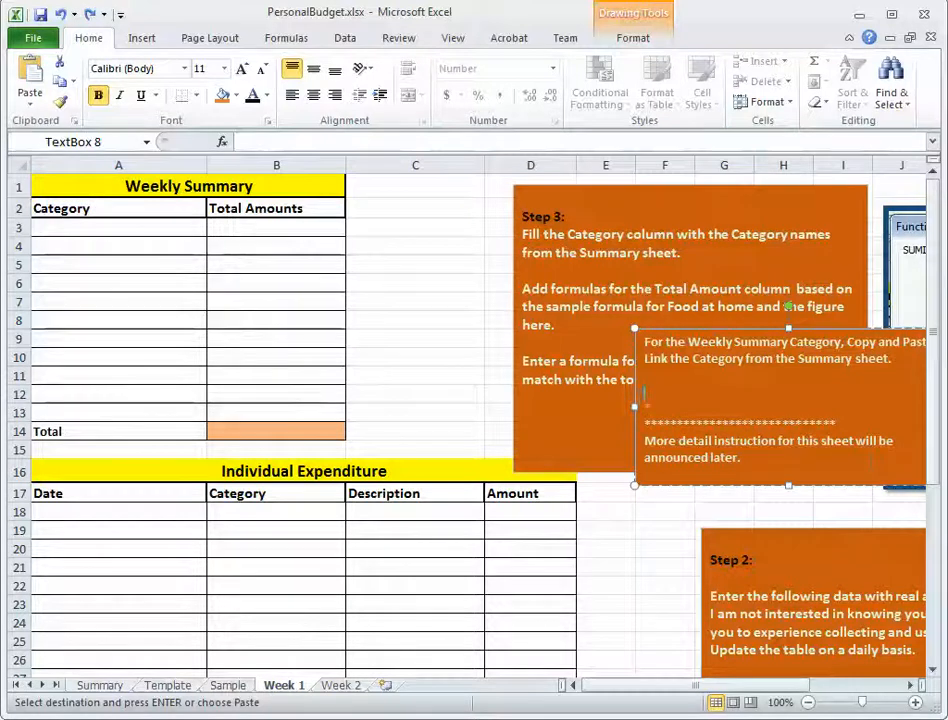
pyautogui.press('Delete')
pyautogui.press('Delete')
pyautogui.press('Delete')
pyautogui.press('Delete')
pyautogui.press('Delete')
pyautogui.press('Delete')
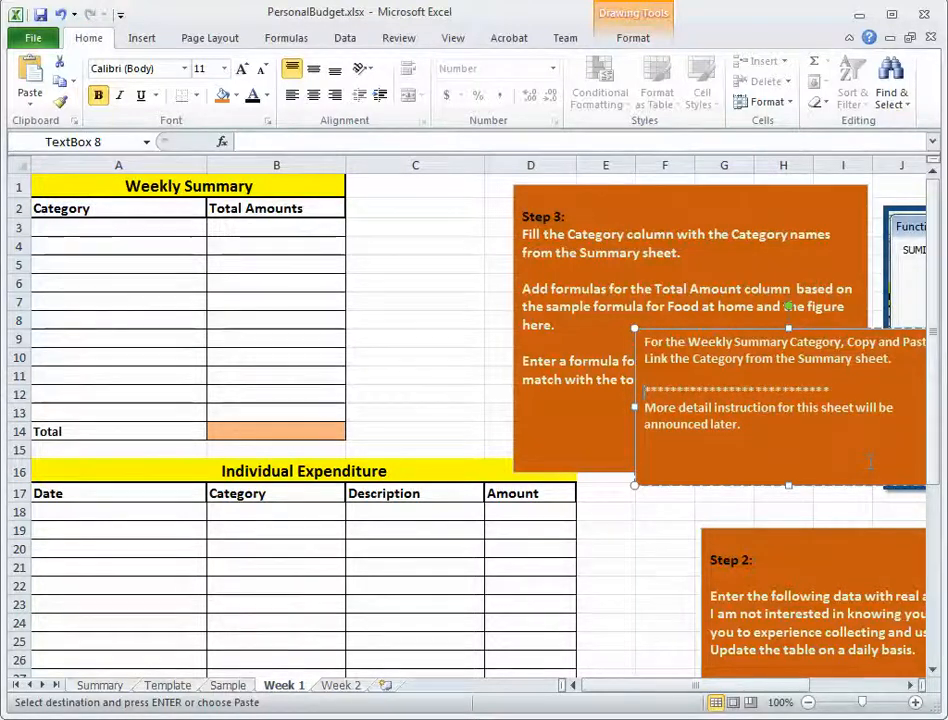
pyautogui.press('Delete')
pyautogui.press('Delete')
pyautogui.press('Delete')
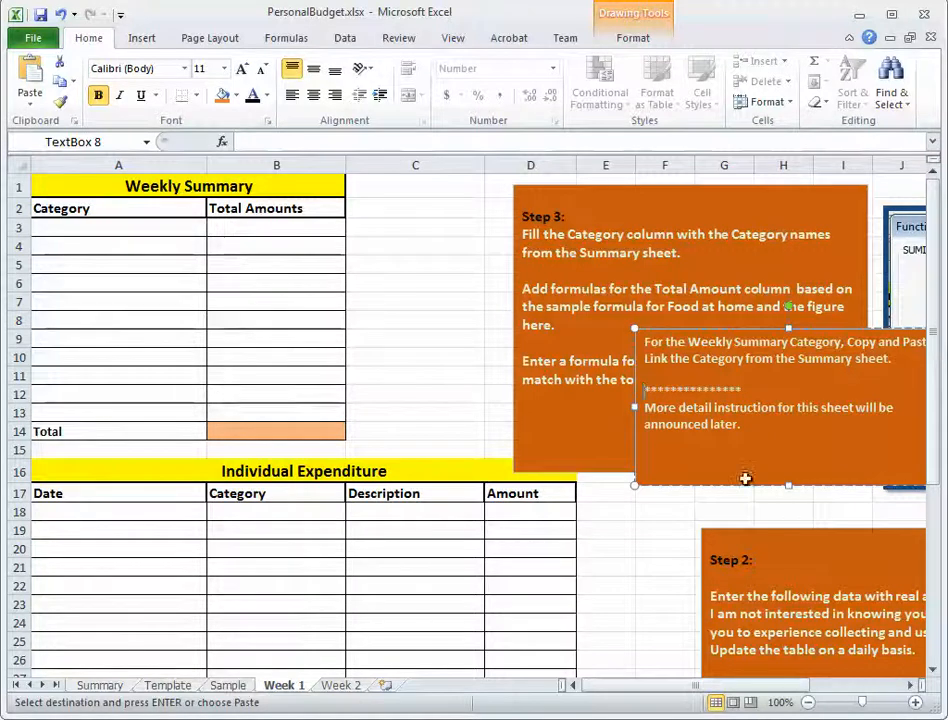
# Delete the text box about linking the Weekly Summary Category, which overlaps the Step 3 instructions on the Week 1 sheet.
pyautogui.click(634, 443)
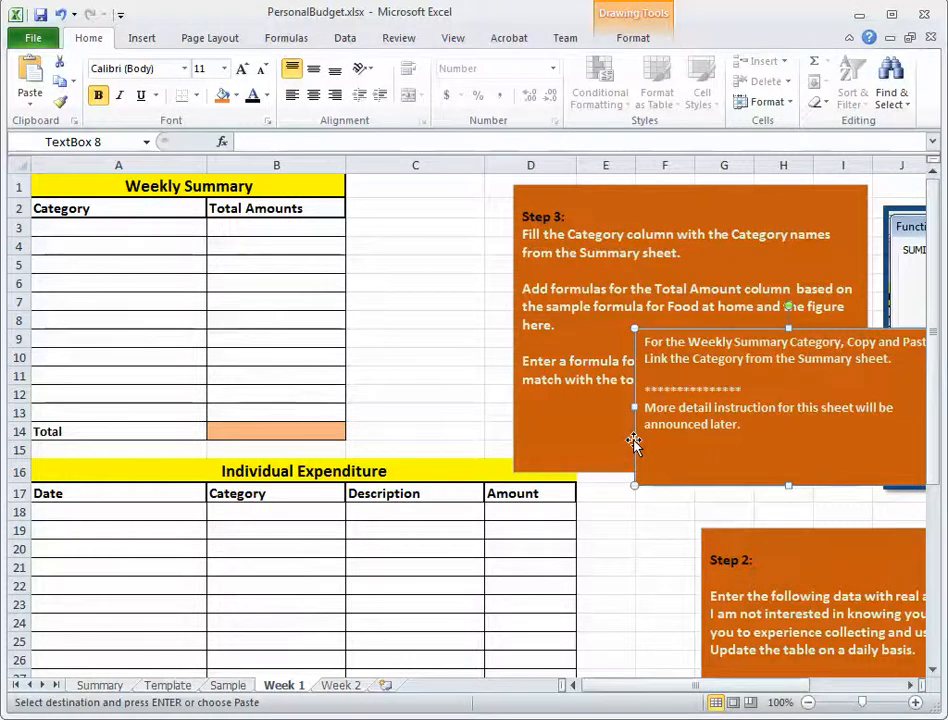
pyautogui.press('Delete')
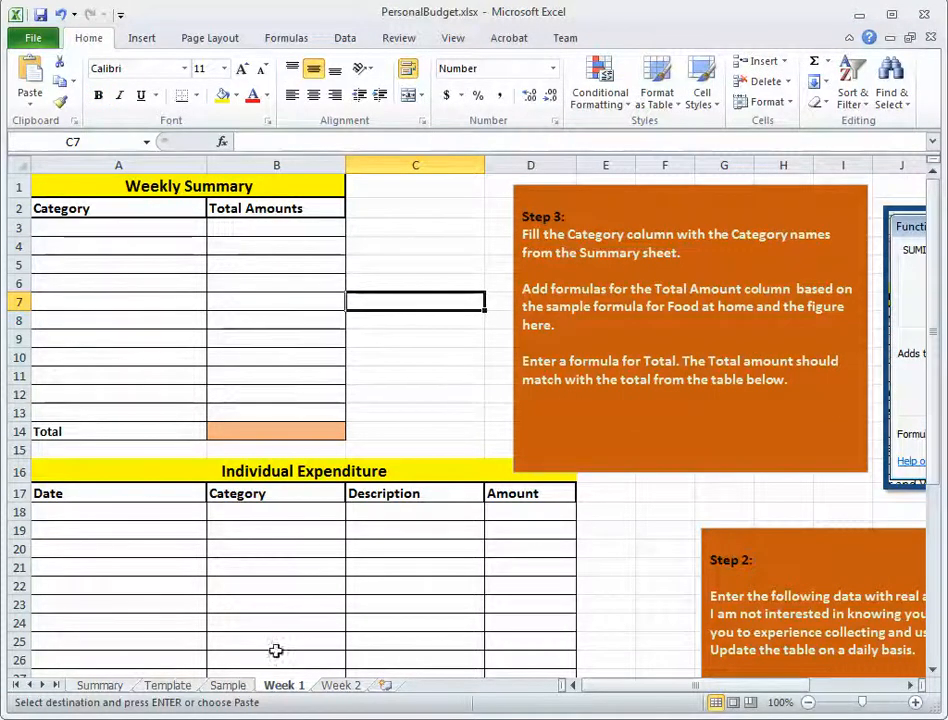
# Copy the Individual Expenditure entries in A18:D35 on the Sample sheet.
pyautogui.click(229, 686)
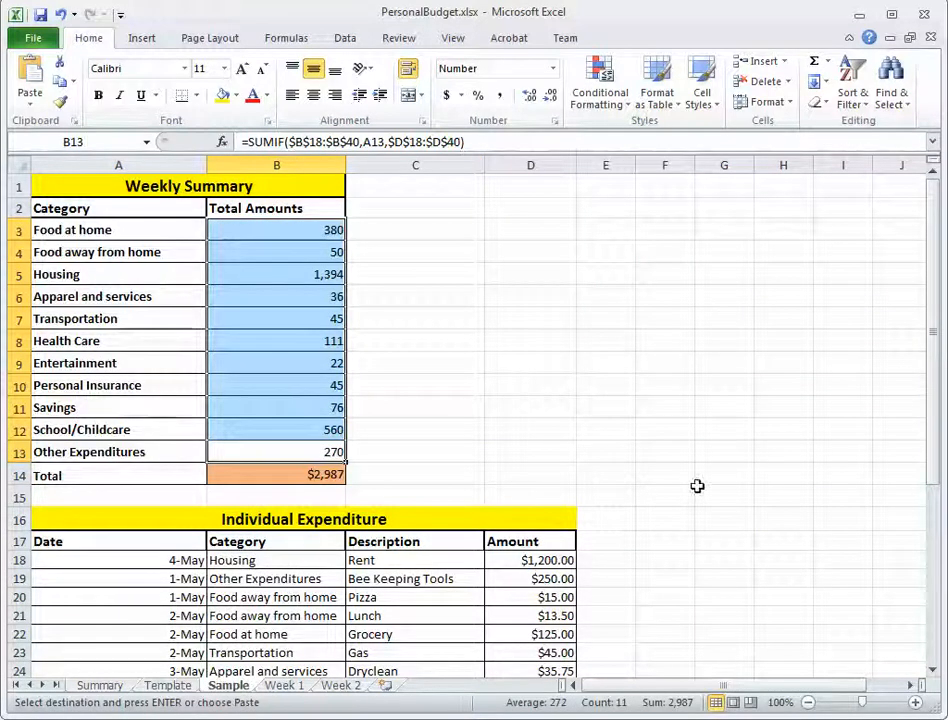
pyautogui.scroll(-1, 697, 486)
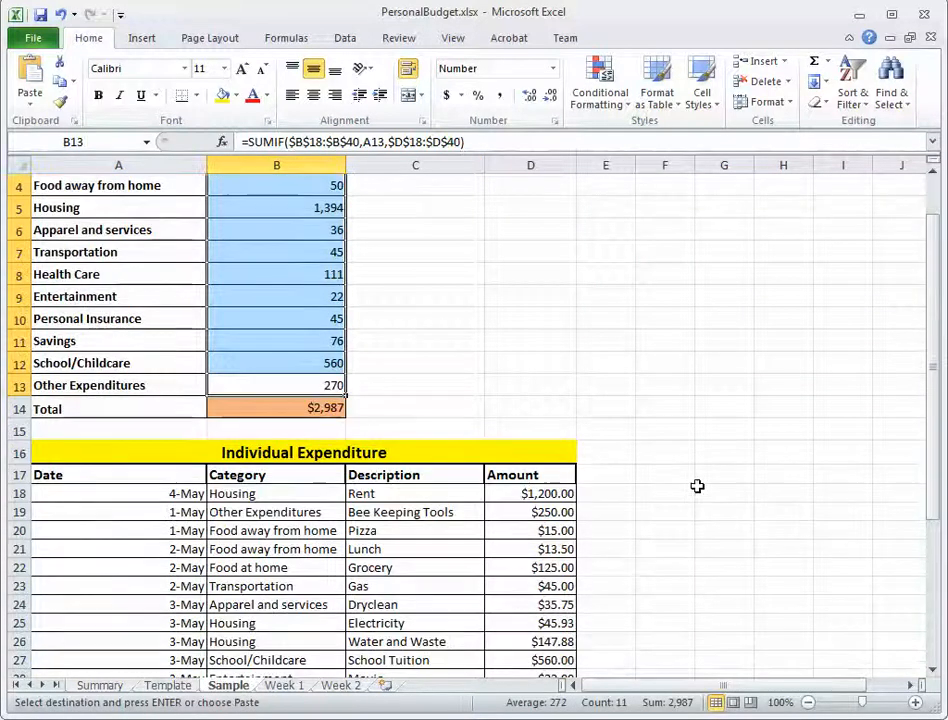
pyautogui.click(85, 496)
pyautogui.moveTo(85, 496); pyautogui.dragTo(543, 631)
pyautogui.hotkey('ctrl', 'c')
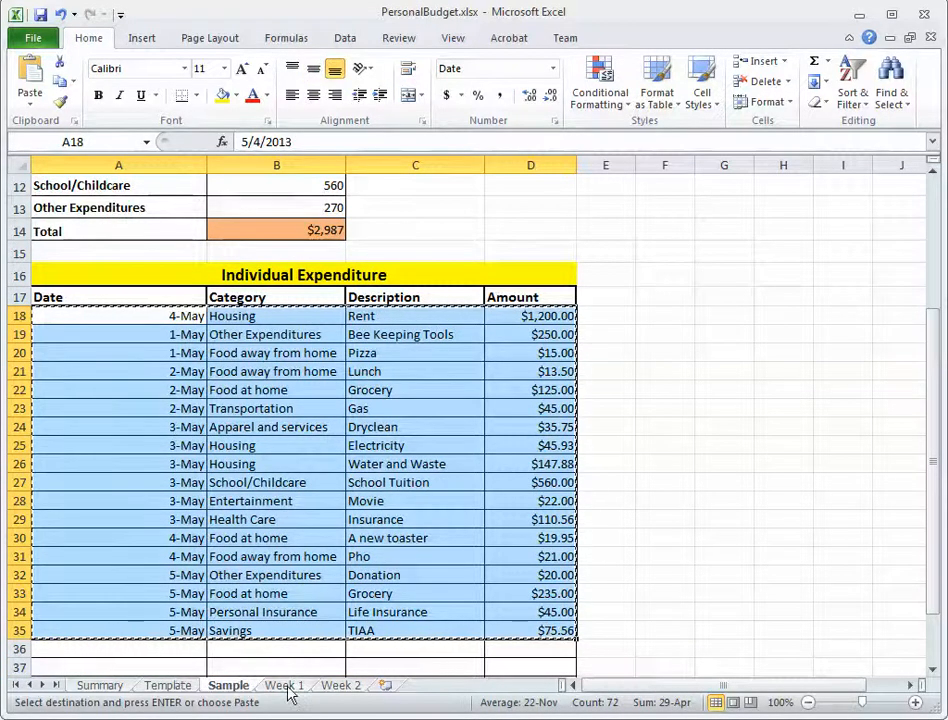
# Paste the copied expenditure entries, including their amounts, into the Week 1 sheet's Individual Expenditure table starting at A18.
pyautogui.click(285, 686)
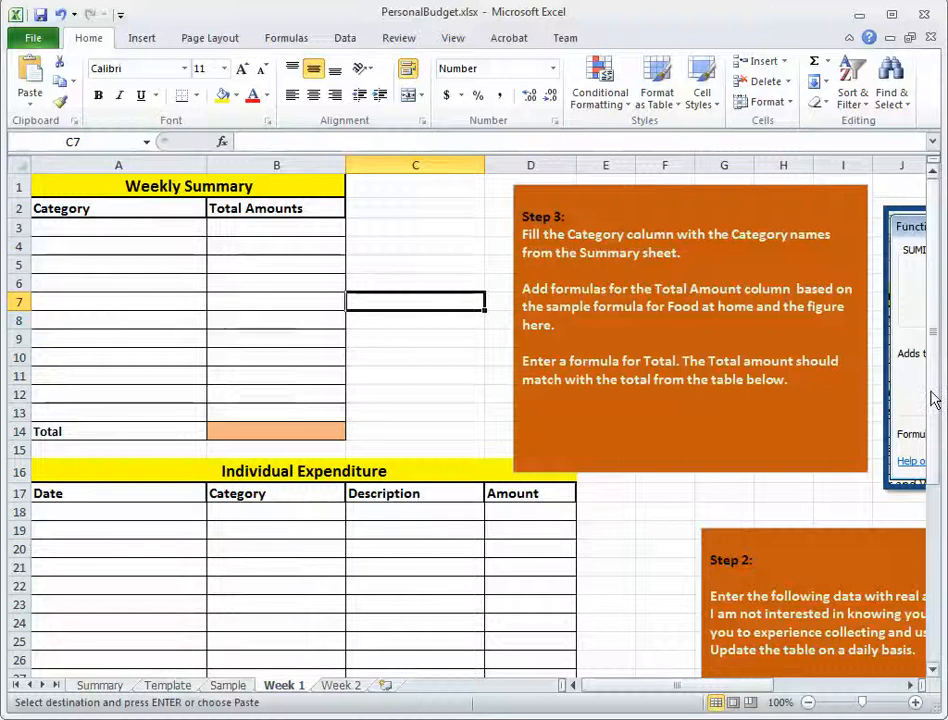
pyautogui.moveTo(933, 399); pyautogui.dragTo(937, 480)
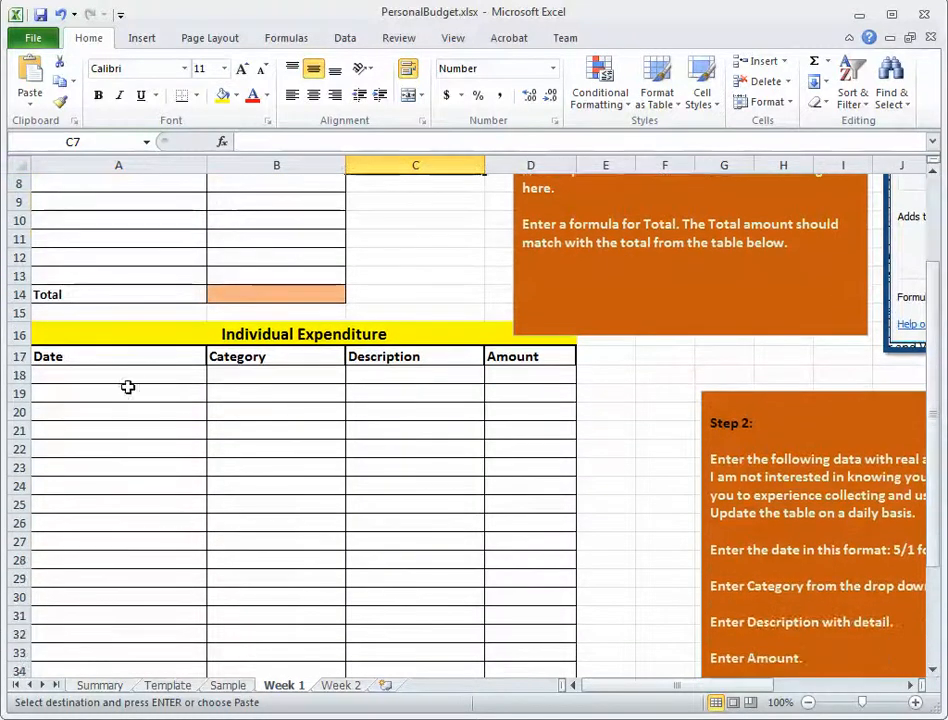
pyautogui.click(180, 378)
pyautogui.moveTo(180, 389); pyautogui.dragTo(485, 577)
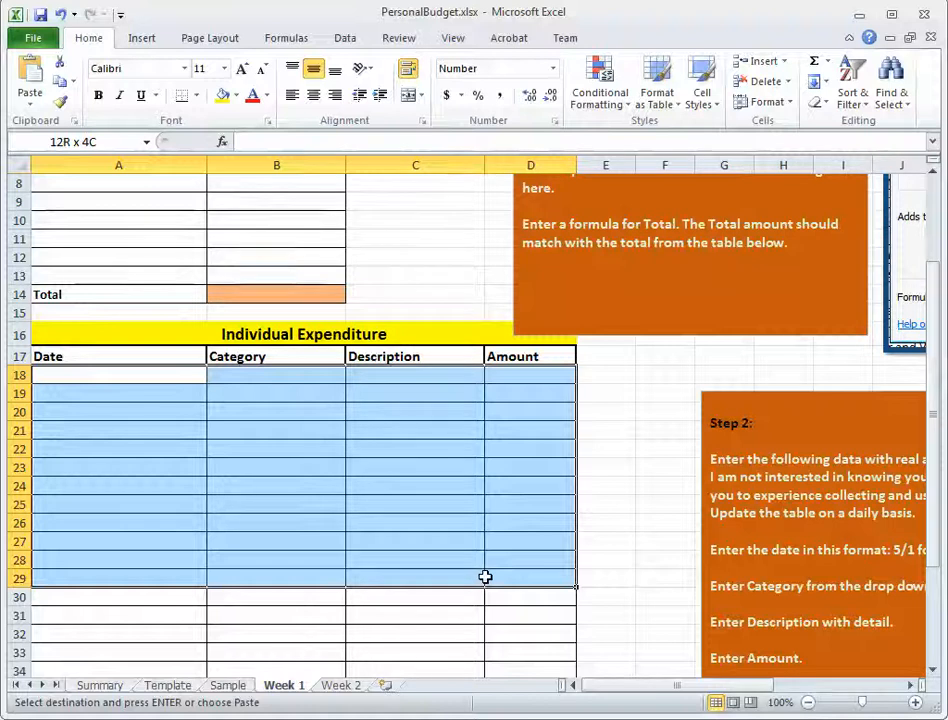
pyautogui.moveTo(485, 576); pyautogui.dragTo(485, 576)
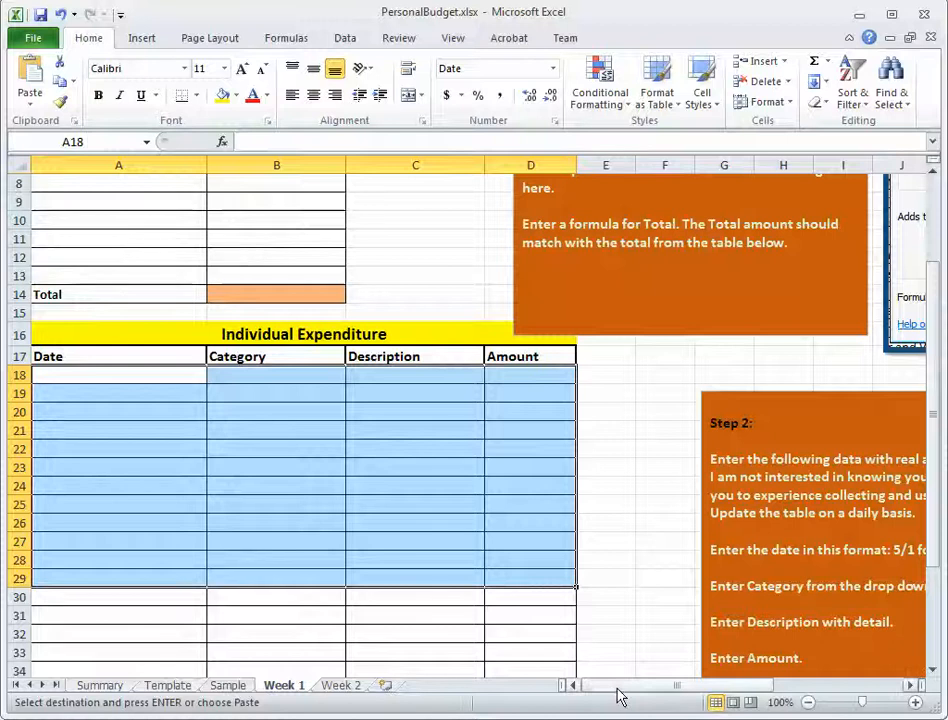
pyautogui.moveTo(618, 689)
pyautogui.mouseDown()
pyautogui.moveTo(633, 689)
pyautogui.moveTo(601, 690)
pyautogui.mouseUp()
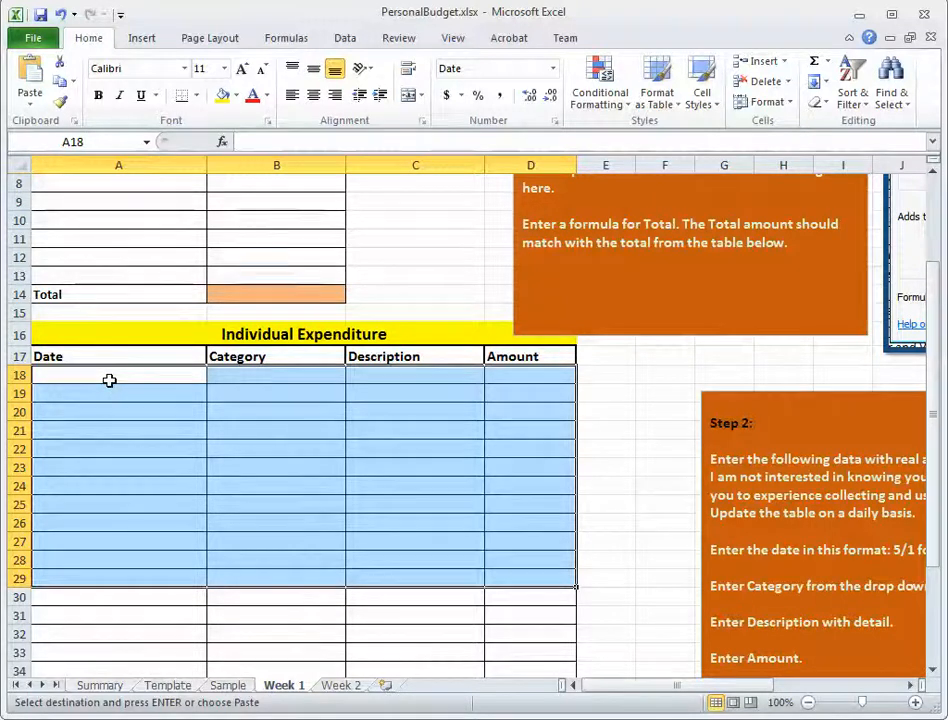
pyautogui.click(121, 432)
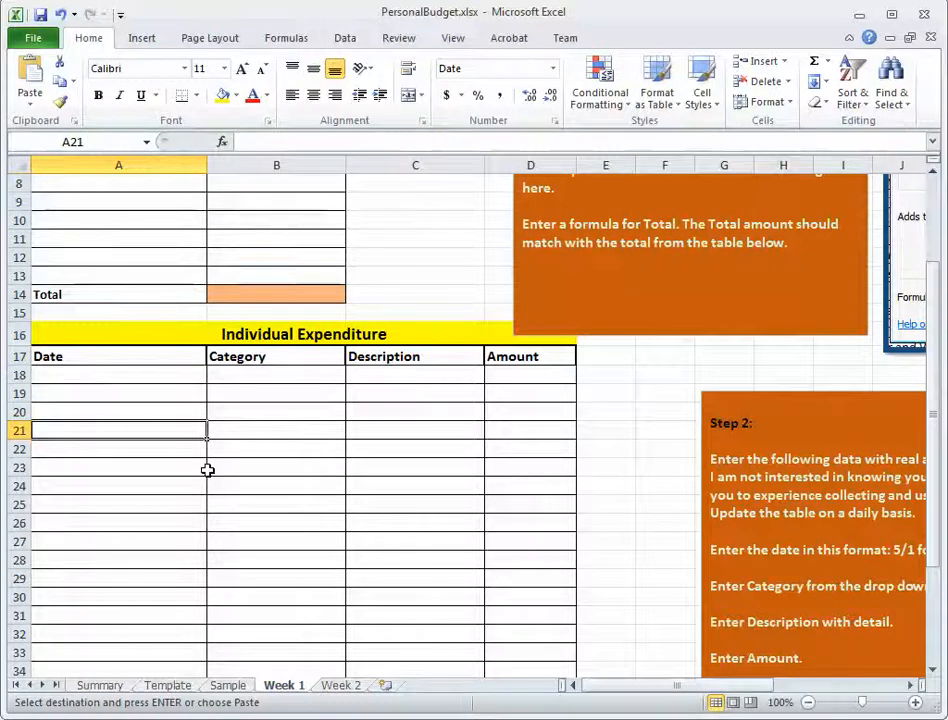
pyautogui.moveTo(100, 383); pyautogui.dragTo(405, 508)
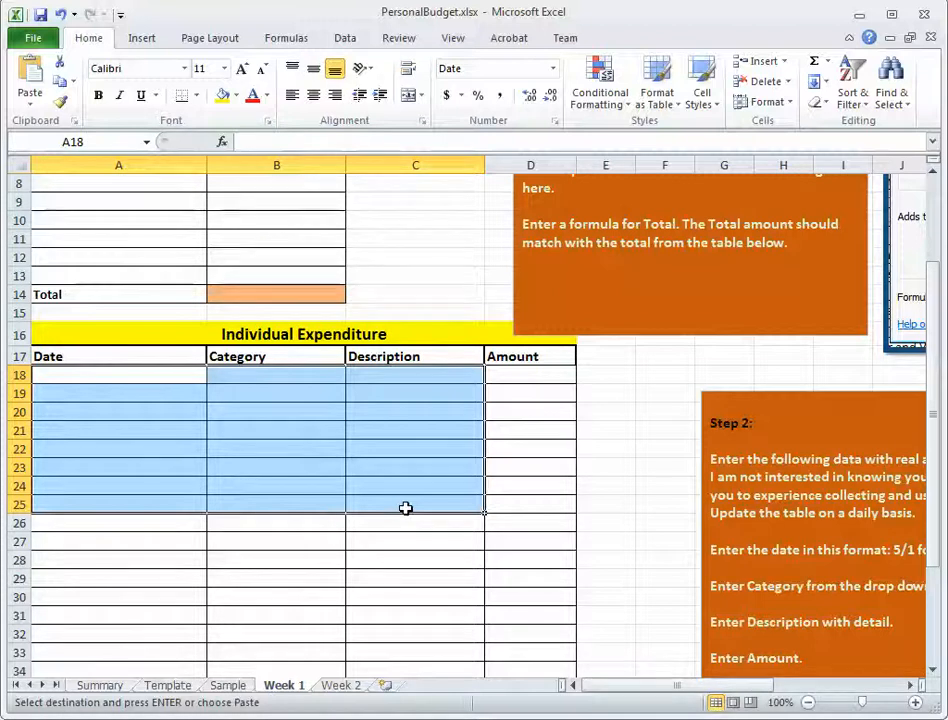
pyautogui.click(110, 373)
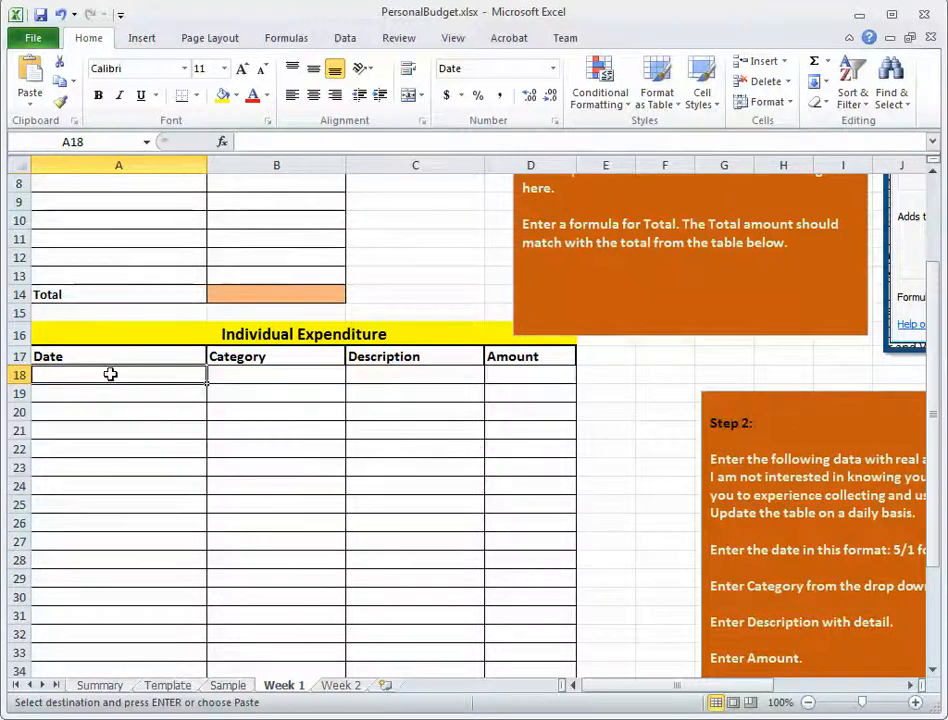
pyautogui.hotkey('ctrl', 'v')
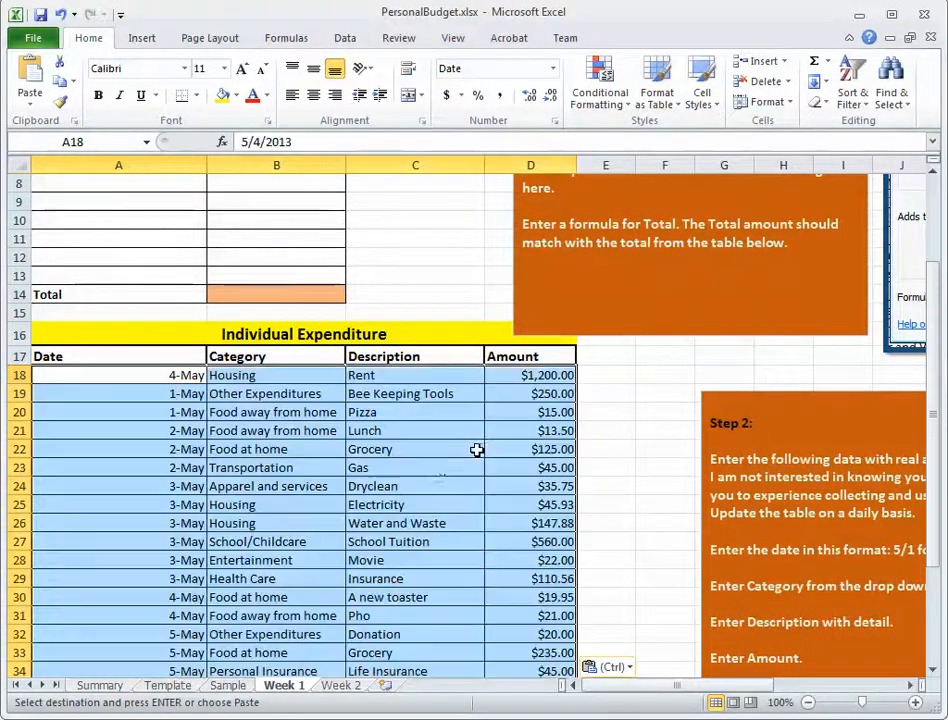
# Undo pasting the expenditure entries into the Week 1 sheet.
pyautogui.click(527, 390)
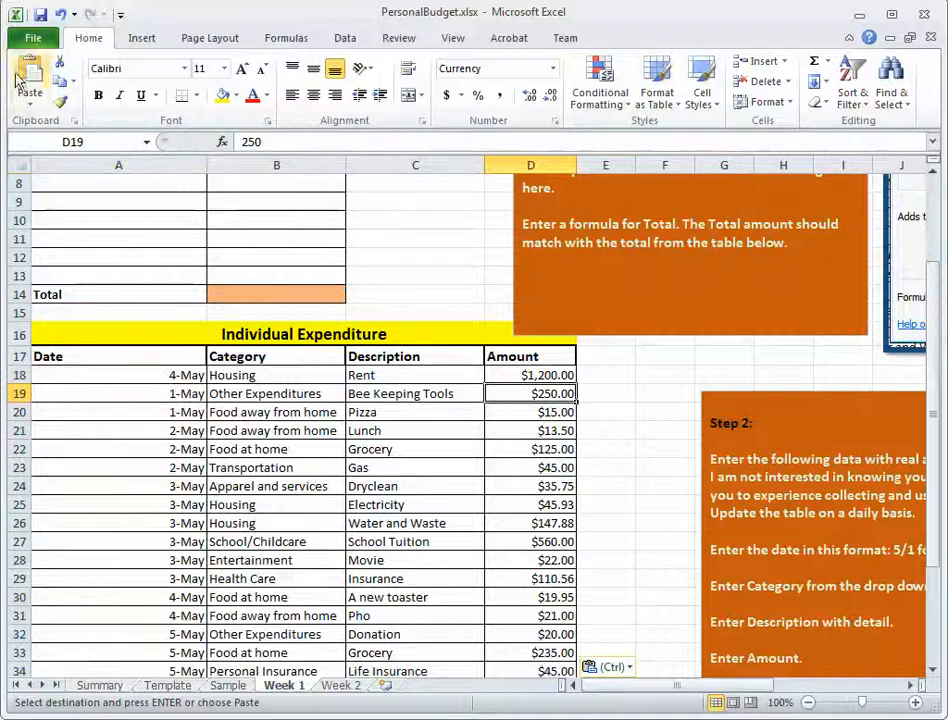
pyautogui.click(63, 14)
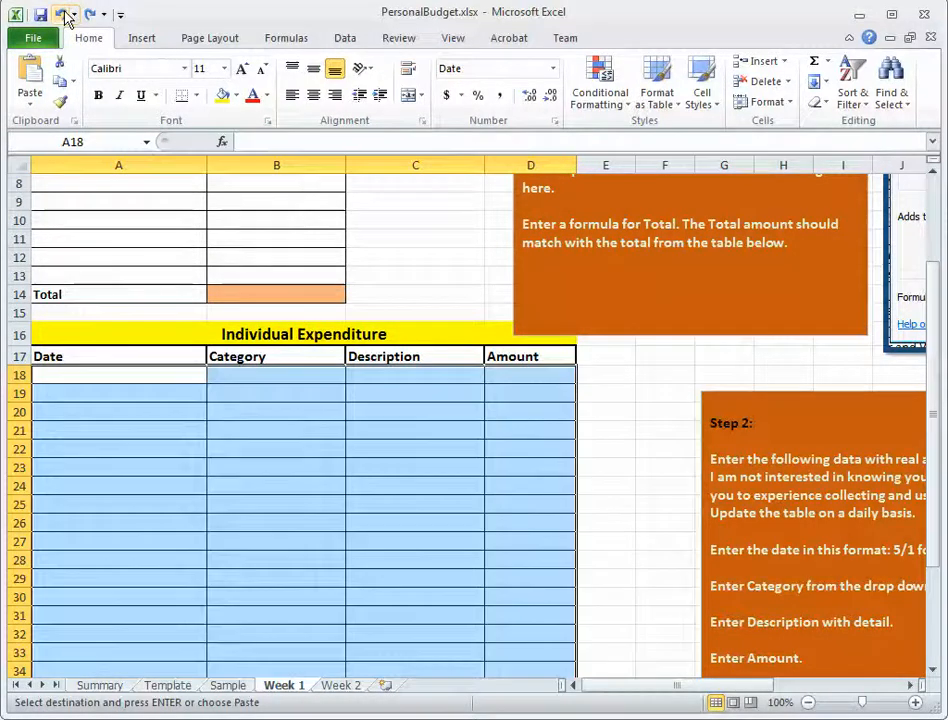
pyautogui.click(535, 461)
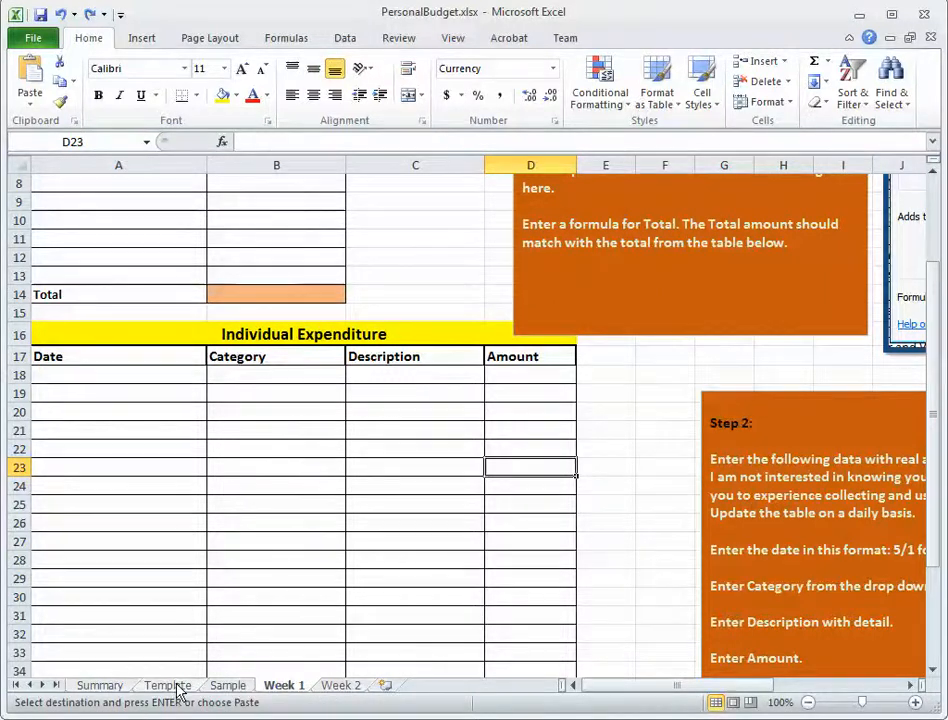
# Copy only the Date, Category and Description entries in A18:C35 from the Sample sheet and paste them at A18 in Week 1.
pyautogui.click(227, 686)
pyautogui.click(655, 571)
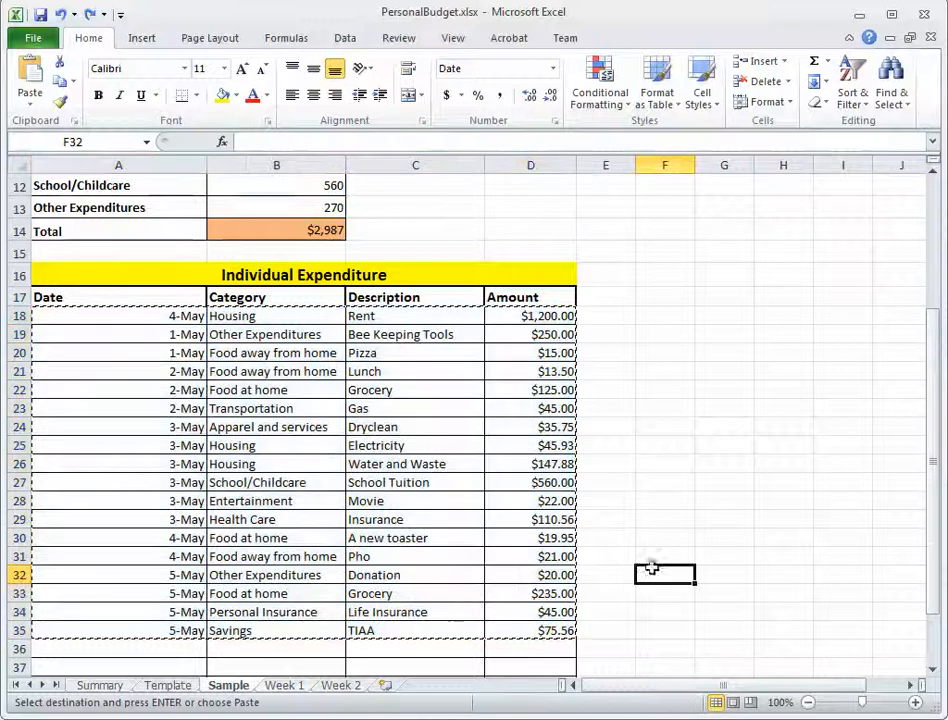
pyautogui.moveTo(432, 631); pyautogui.dragTo(121, 314)
pyautogui.hotkey('ctrl', 'c')
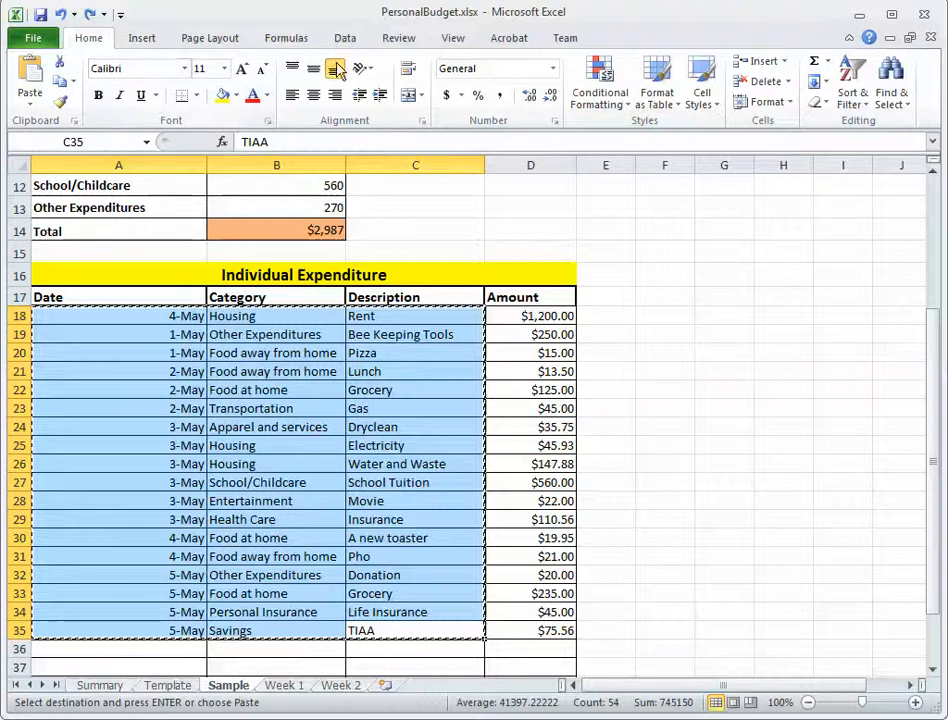
pyautogui.click(287, 688)
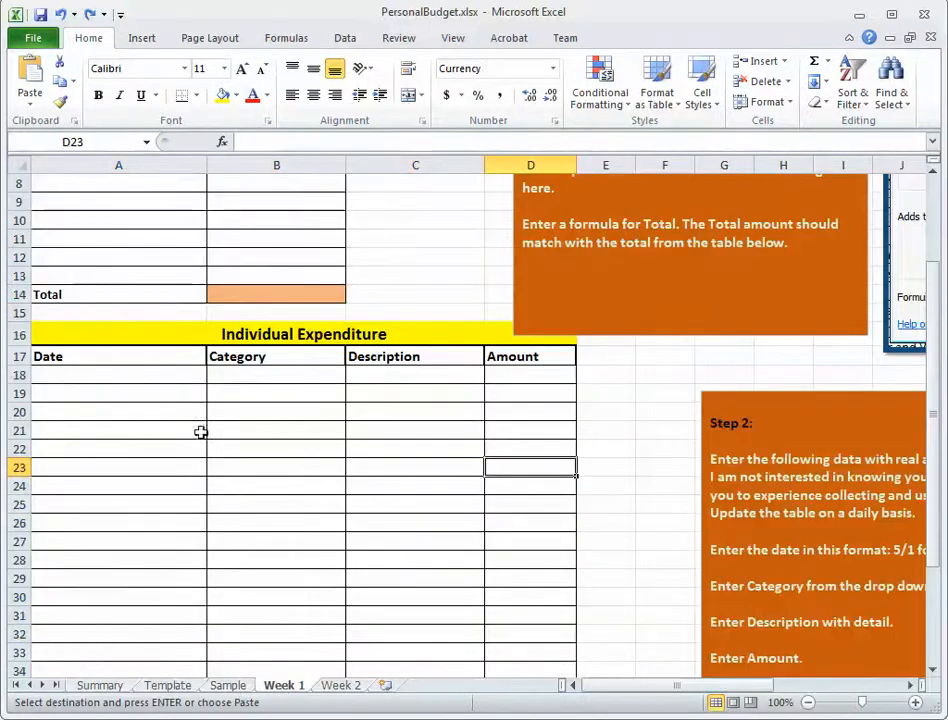
pyautogui.click(61, 371)
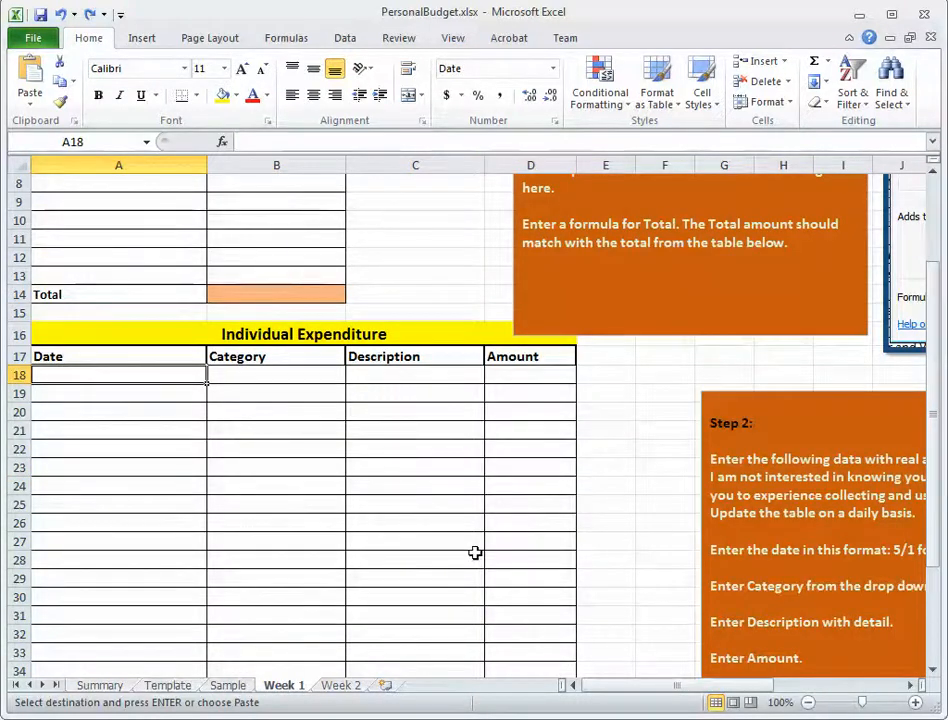
pyautogui.hotkey('ctrl', 'v')
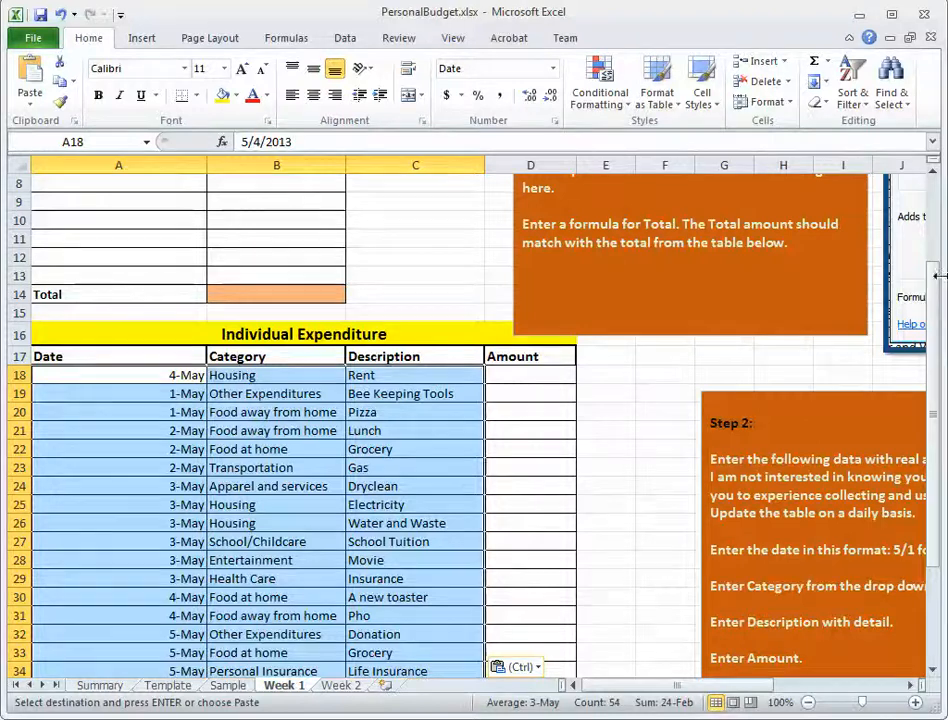
# Review the pasted Date, Category and Description entries and the Amount column on Week 1, and undo the paste.
pyautogui.click(138, 409)
pyautogui.click(127, 381)
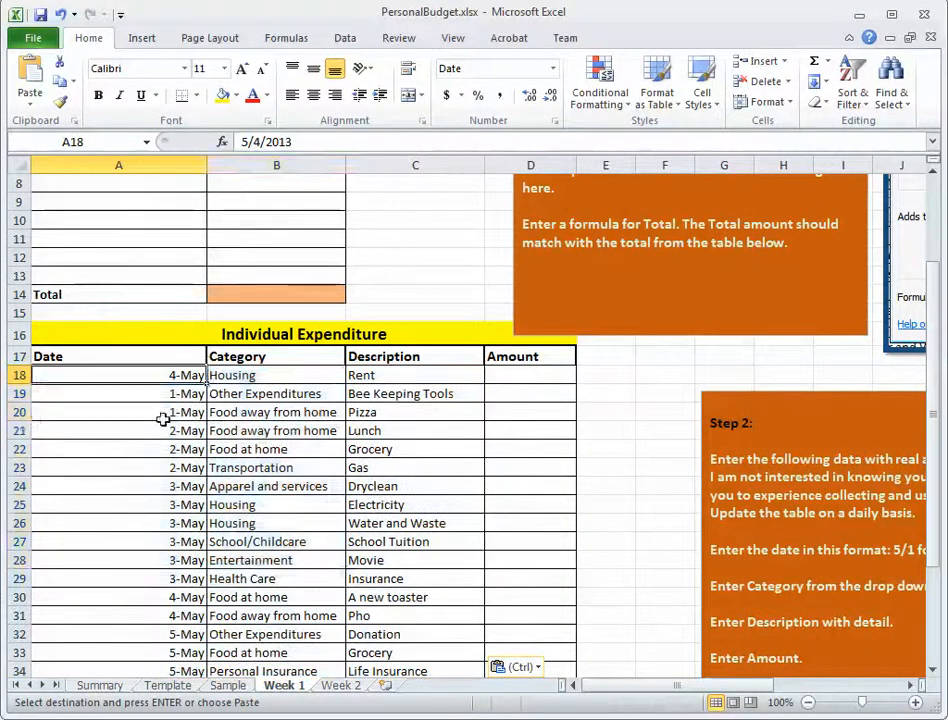
pyautogui.moveTo(160, 377); pyautogui.dragTo(328, 597)
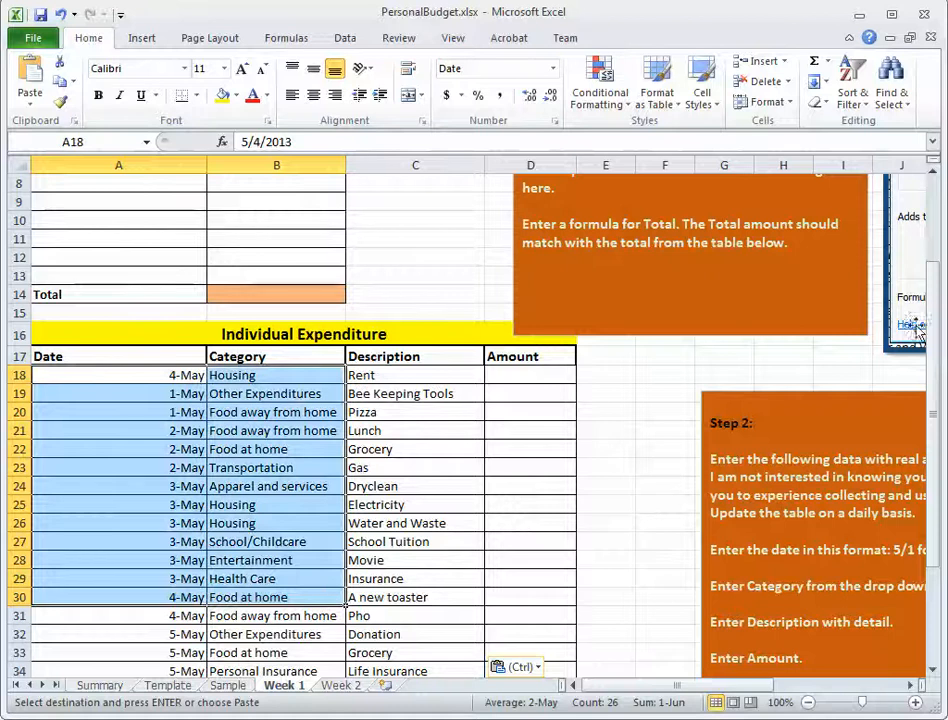
pyautogui.moveTo(931, 320); pyautogui.dragTo(942, 360)
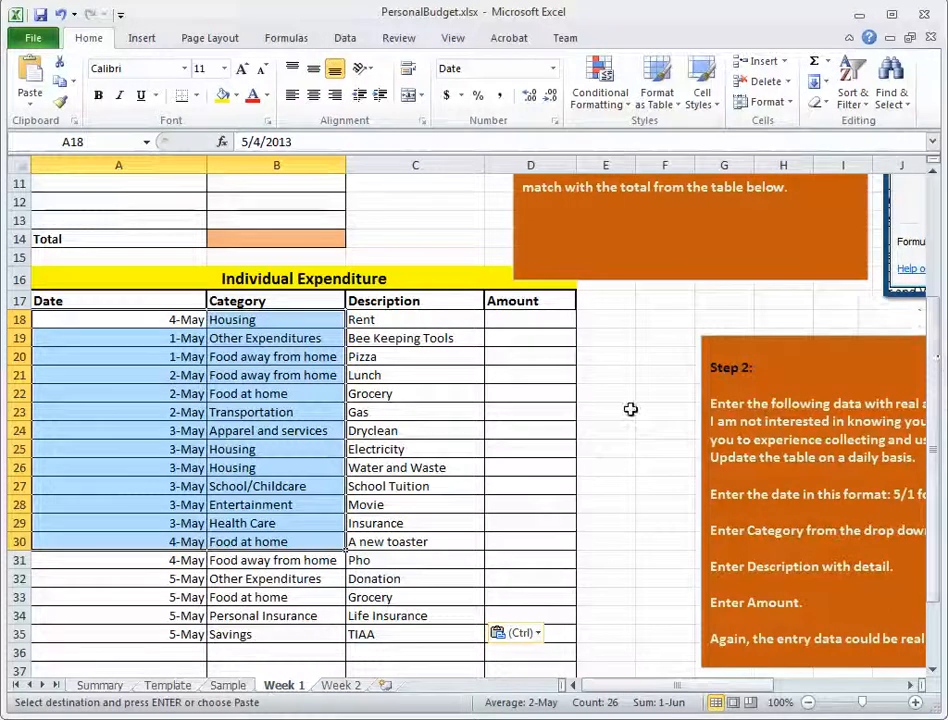
pyautogui.click(631, 362)
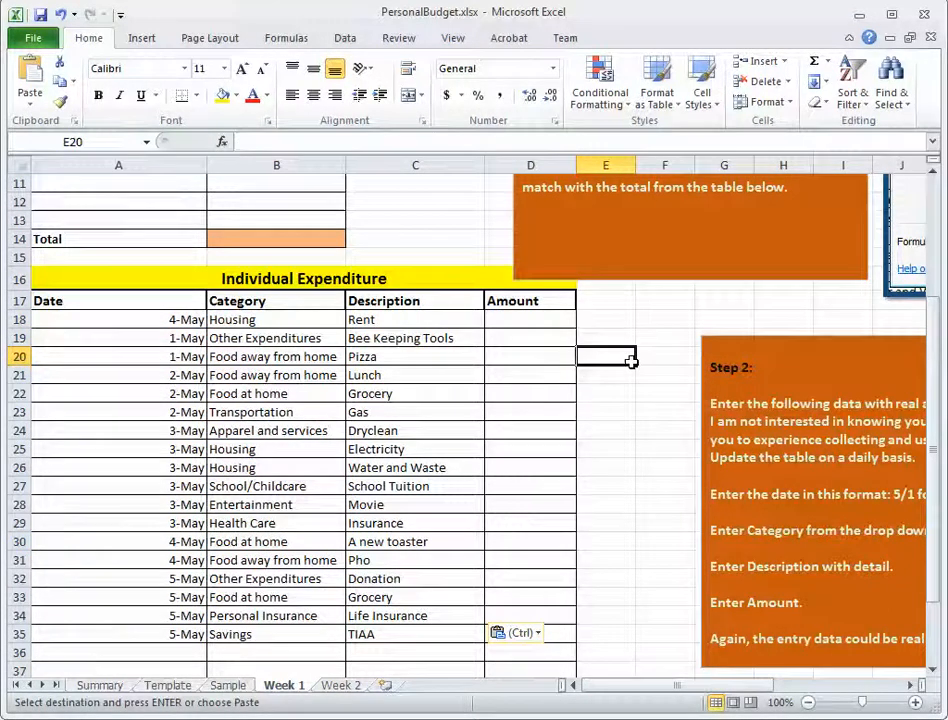
pyautogui.click(534, 318)
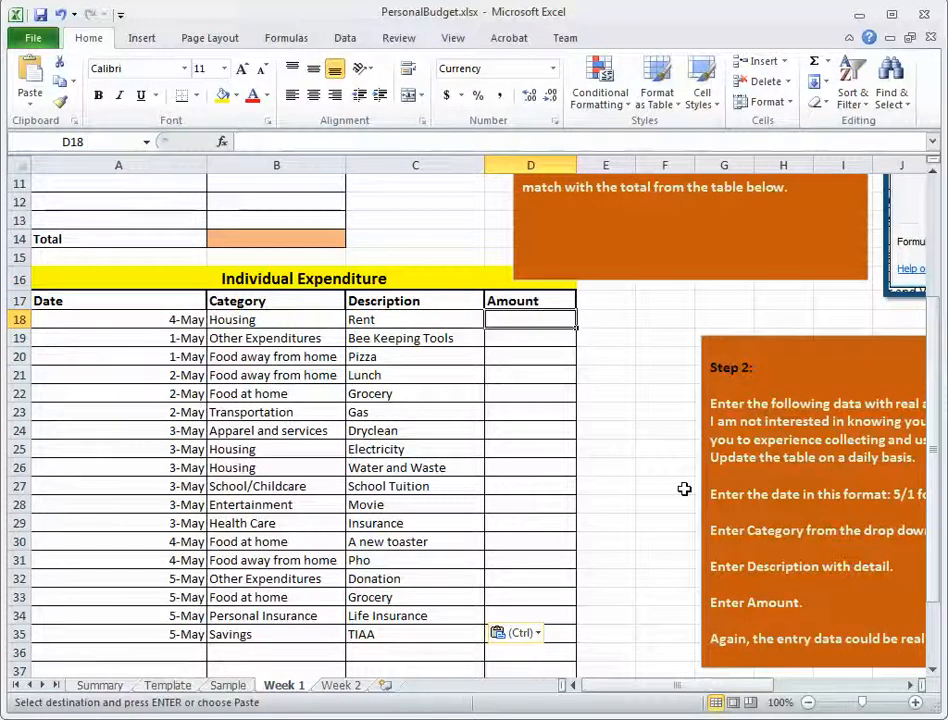
pyautogui.click(60, 15)
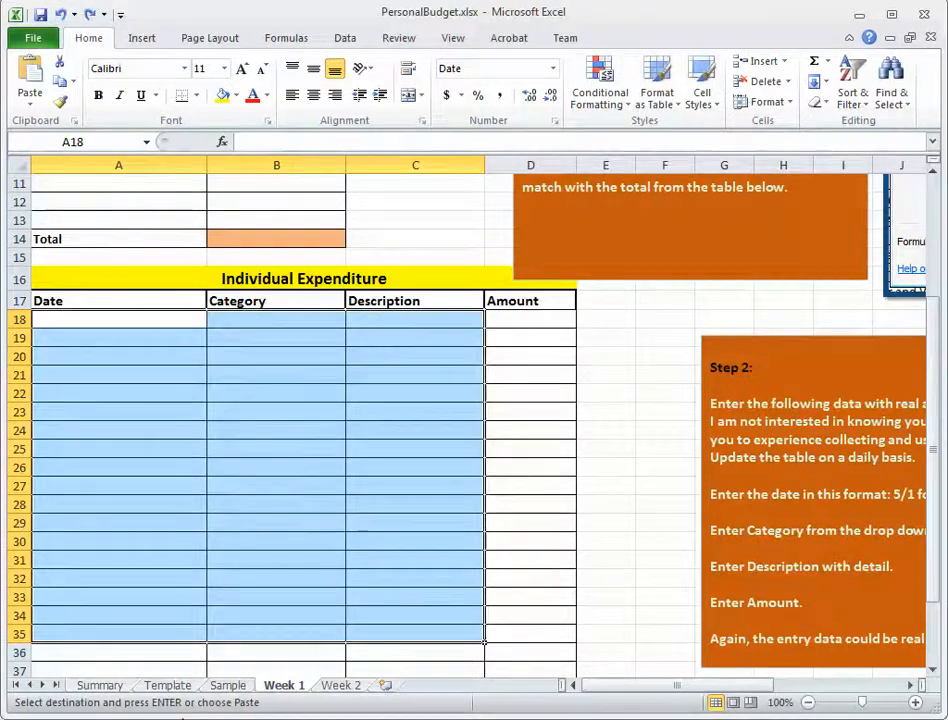
# Copy the complete expenditure entries, including Amount, in A18:D35 from the Sample sheet and paste them at A18 in Week 1.
pyautogui.click(227, 686)
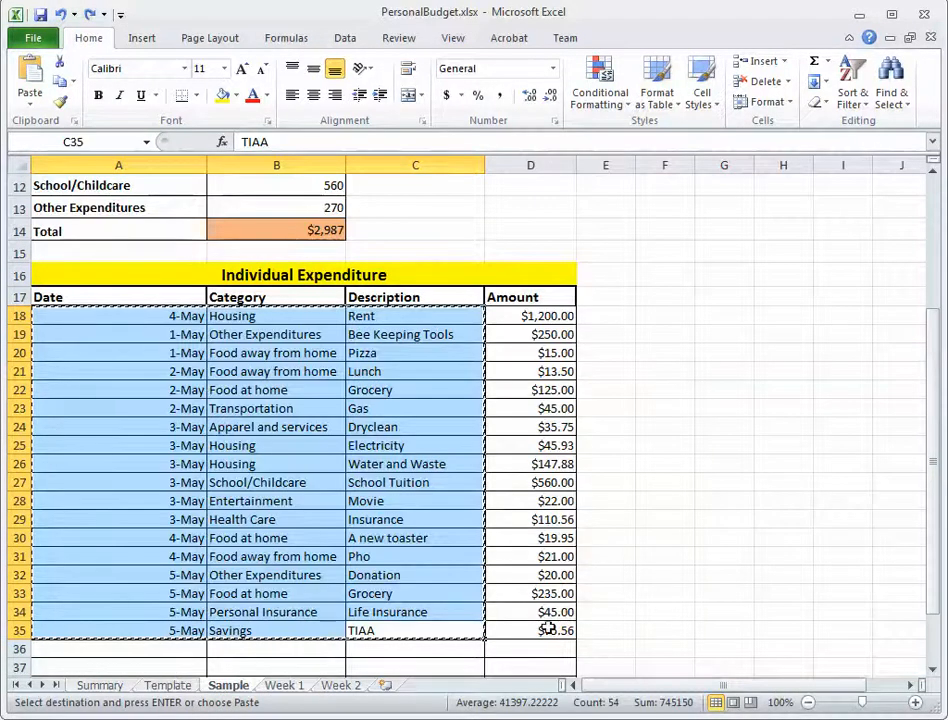
pyautogui.moveTo(549, 631); pyautogui.dragTo(117, 317)
pyautogui.hotkey('ctrl', 'c')
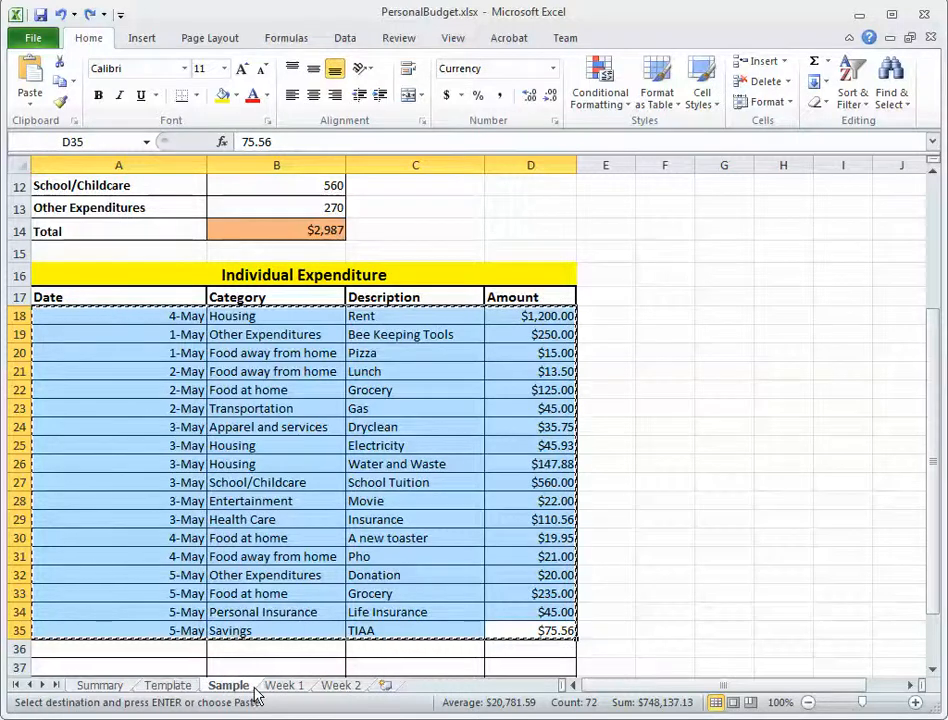
pyautogui.click(288, 686)
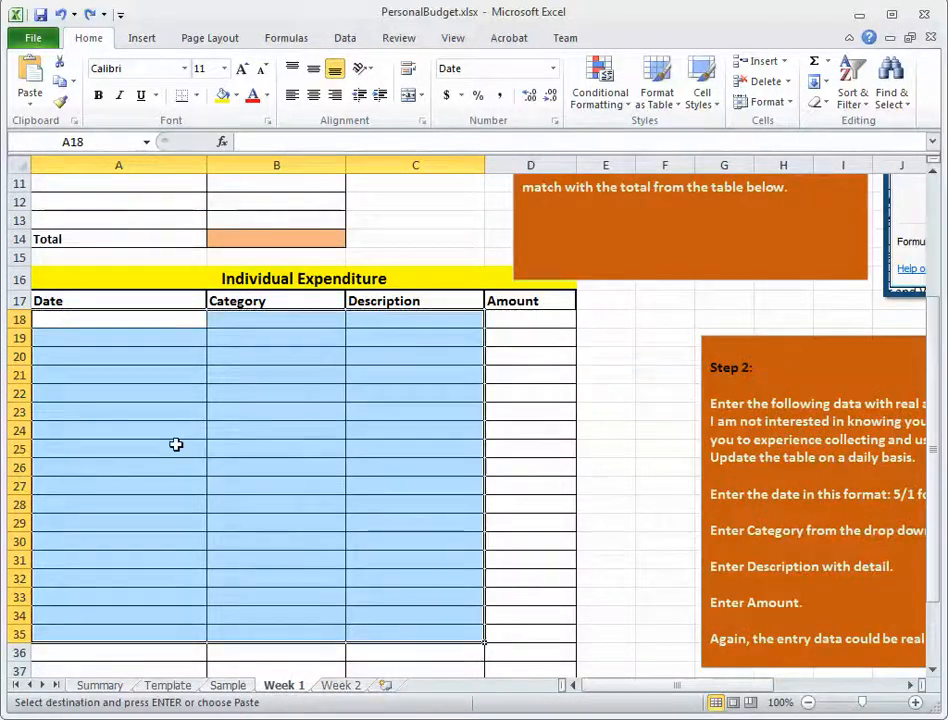
pyautogui.click(111, 320)
pyautogui.hotkey('ctrl', 'v')
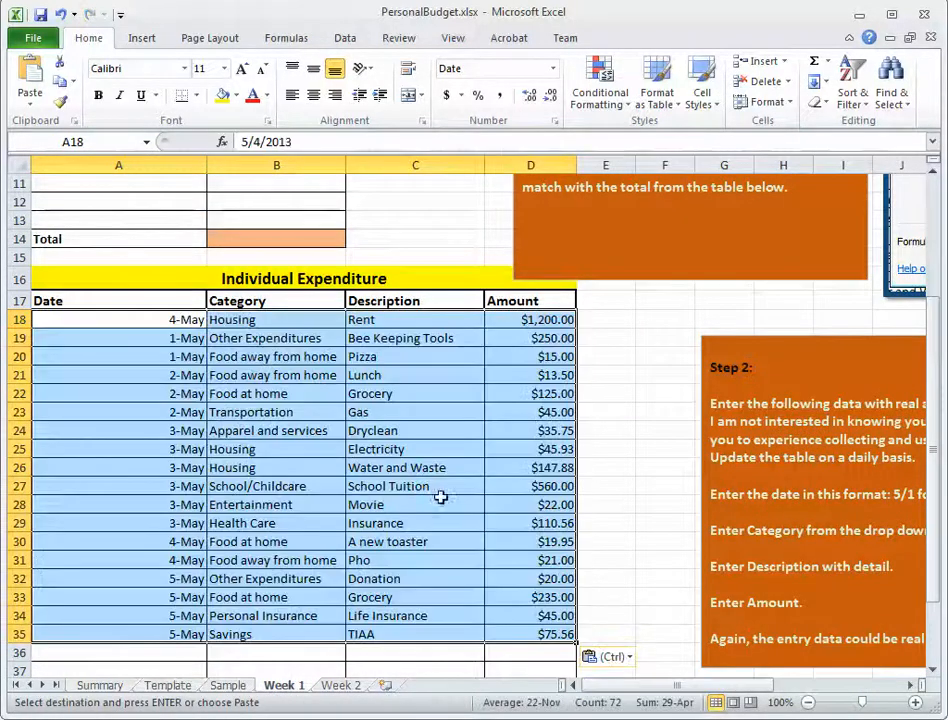
pyautogui.click(540, 374)
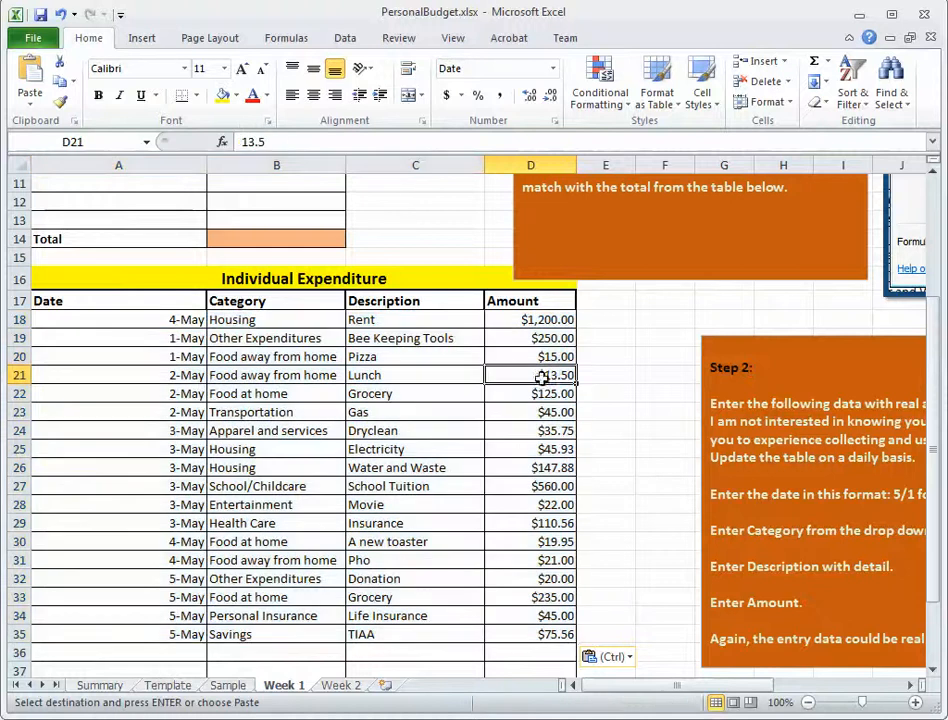
pyautogui.click(531, 503)
pyautogui.click(533, 399)
pyautogui.click(277, 338)
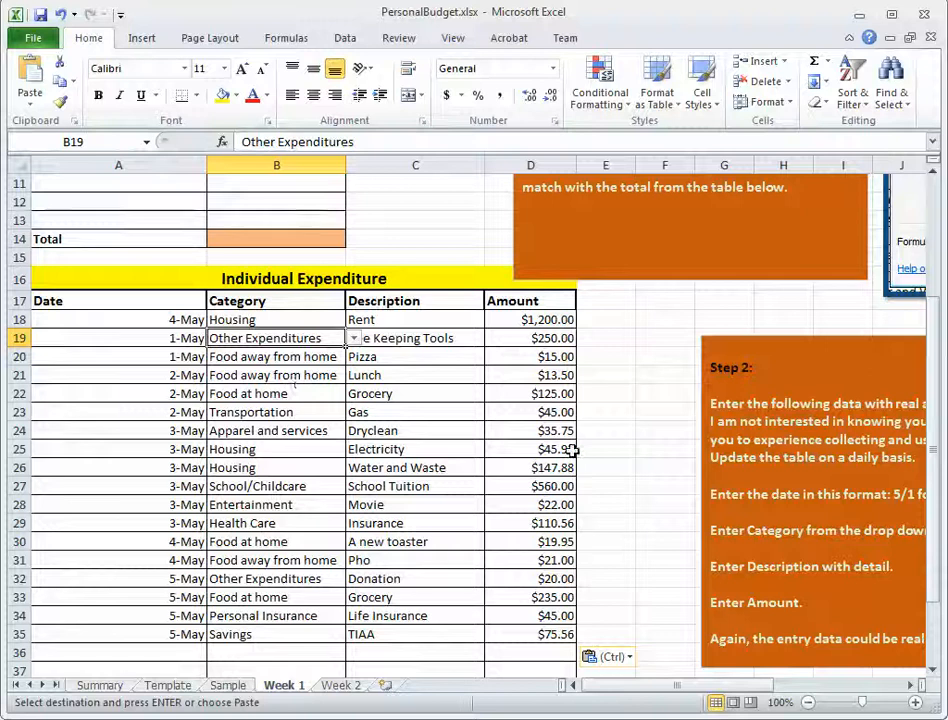
# Total the Individual Expenditure amounts in D41 of Week 1 with AutoSum, using =SUM(D18:D40).
pyautogui.moveTo(932, 333); pyautogui.dragTo(927, 423)
pyautogui.click(530, 655)
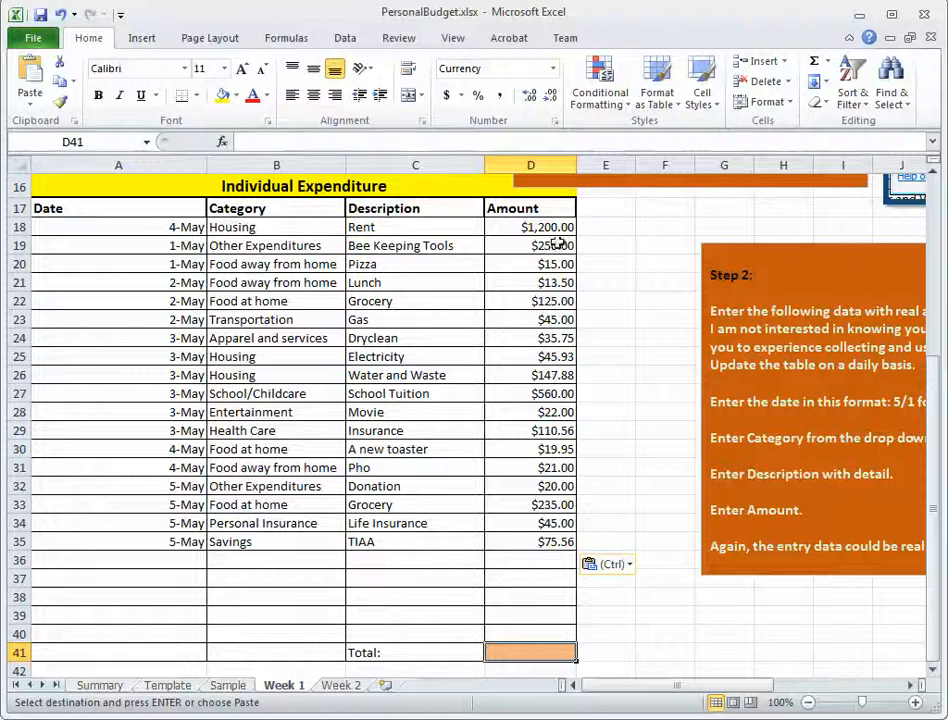
pyautogui.moveTo(545, 228); pyautogui.dragTo(549, 645)
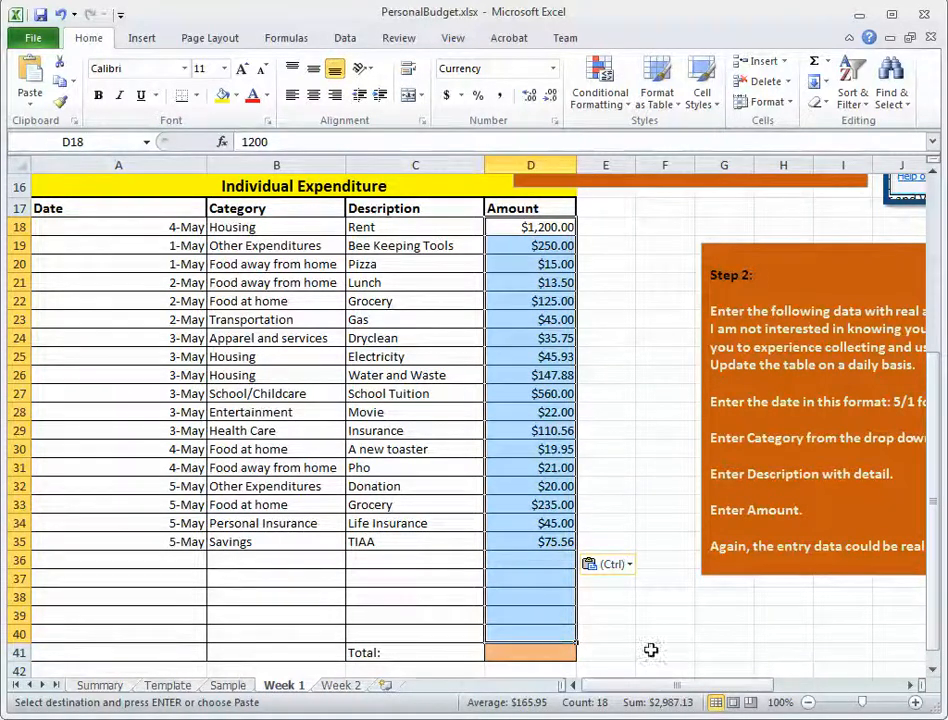
pyautogui.click(535, 657)
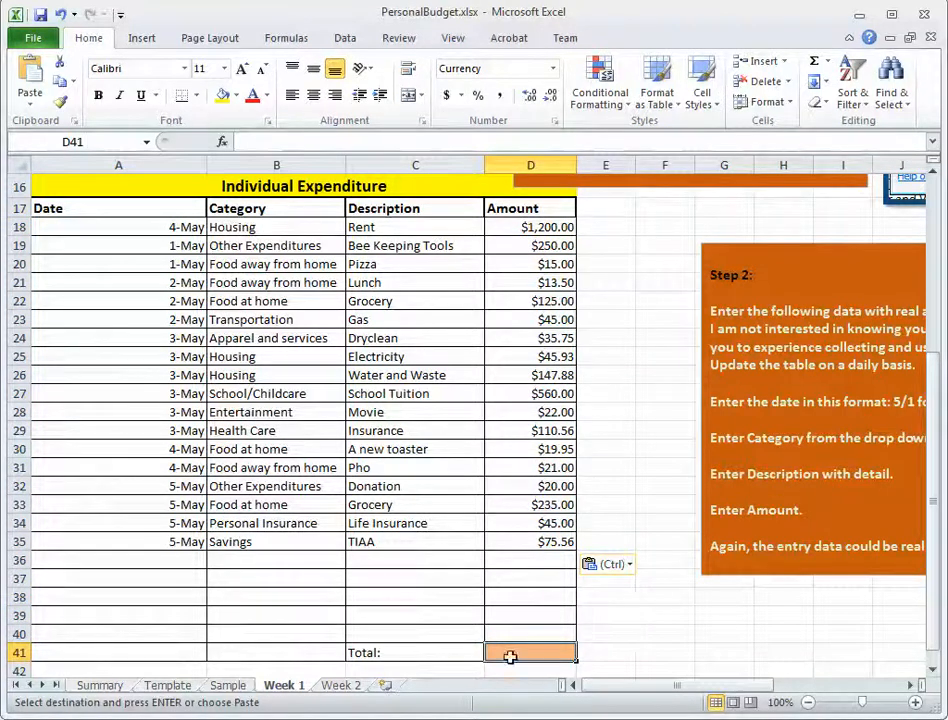
pyautogui.click(817, 65)
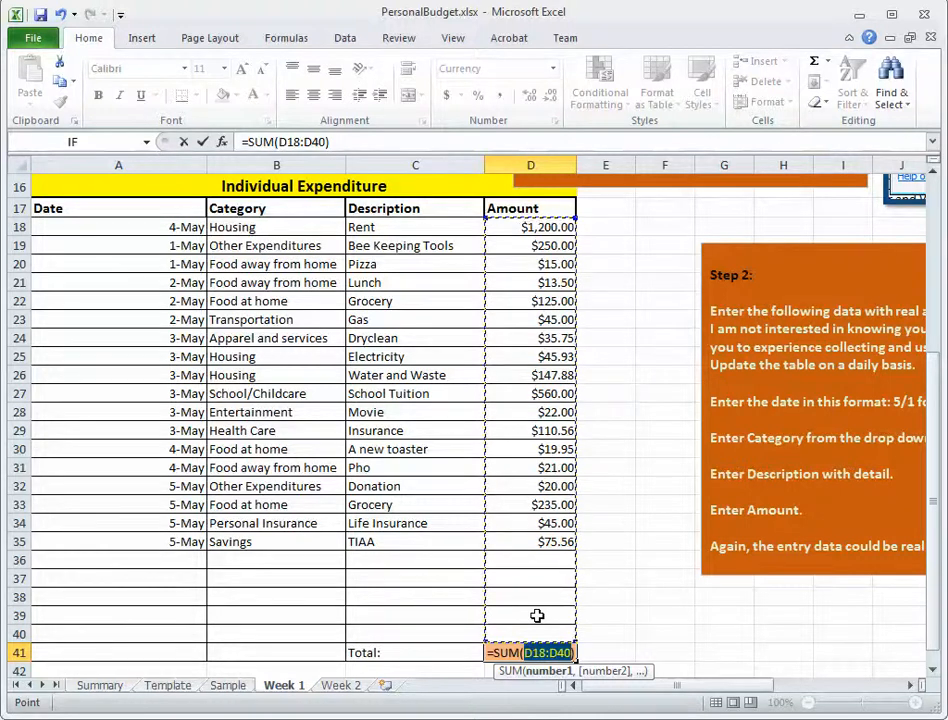
pyautogui.press('Return')
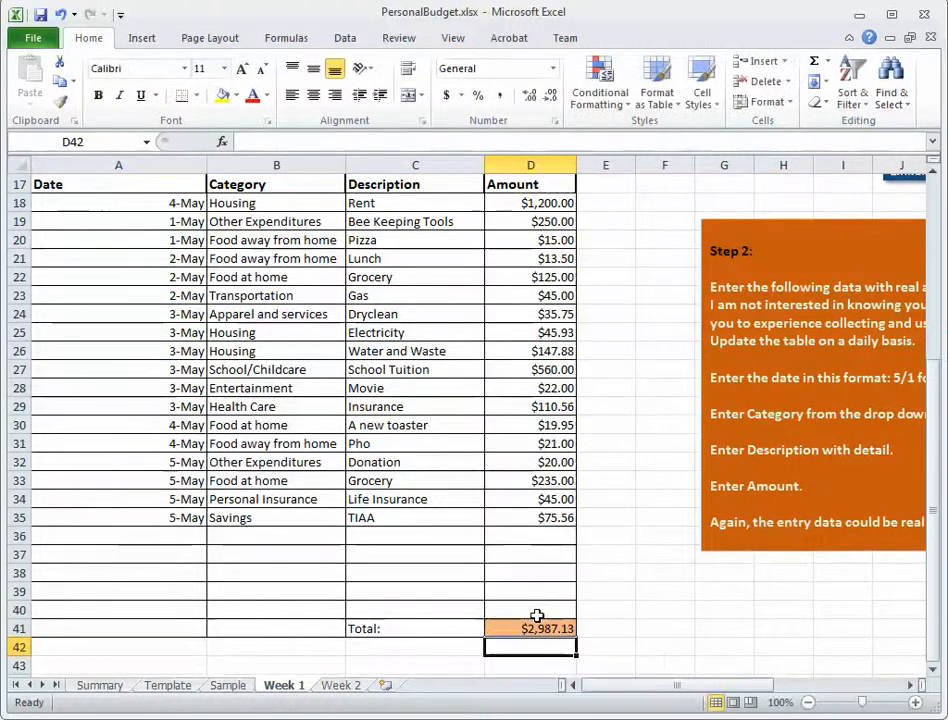
pyautogui.click(551, 630)
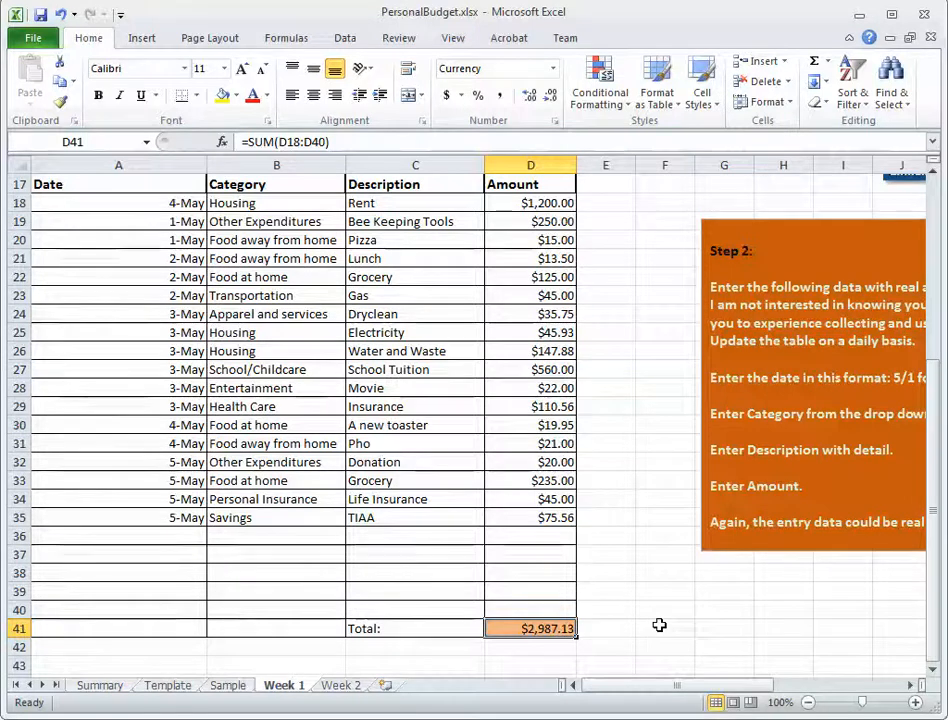
# Start a new expenditure entry in row 36 with the date 5/6 and the category Entertainment.
pyautogui.click(195, 535)
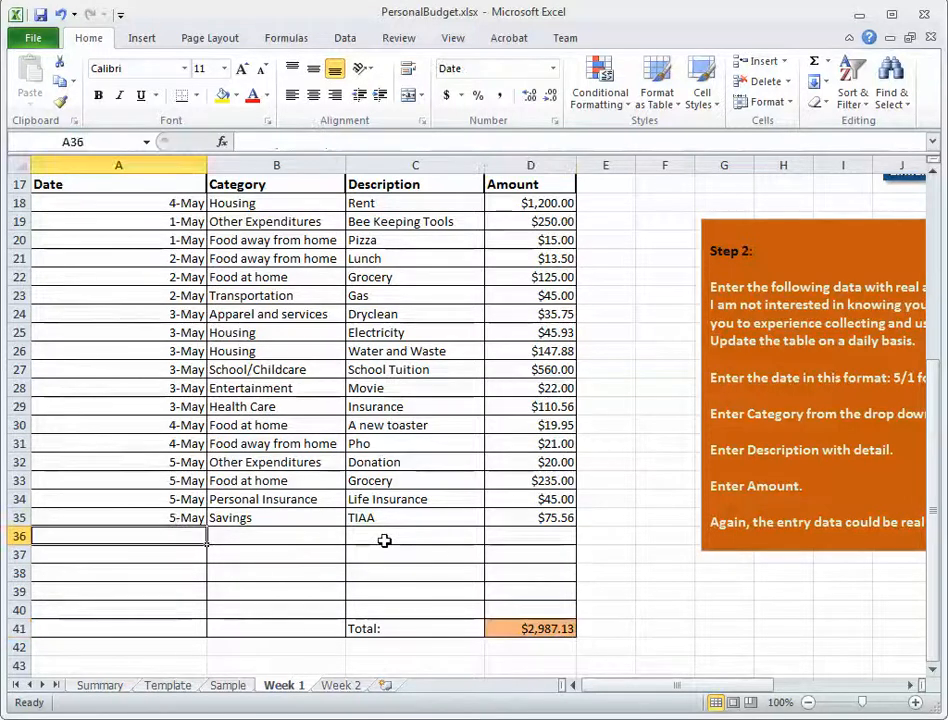
pyautogui.write('5/')
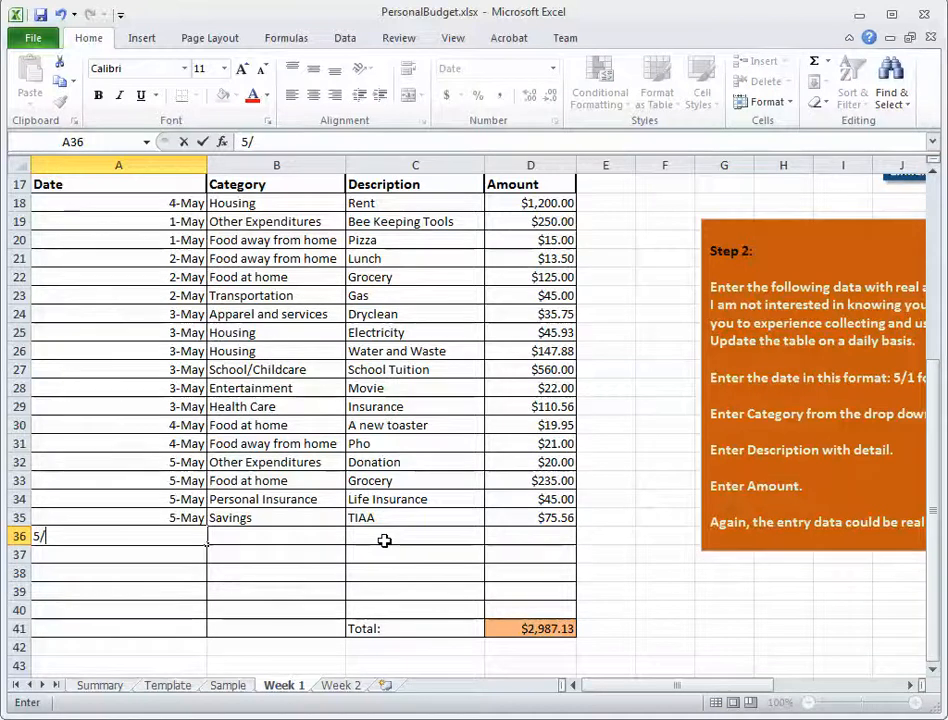
pyautogui.write('6')
pyautogui.press('Return')
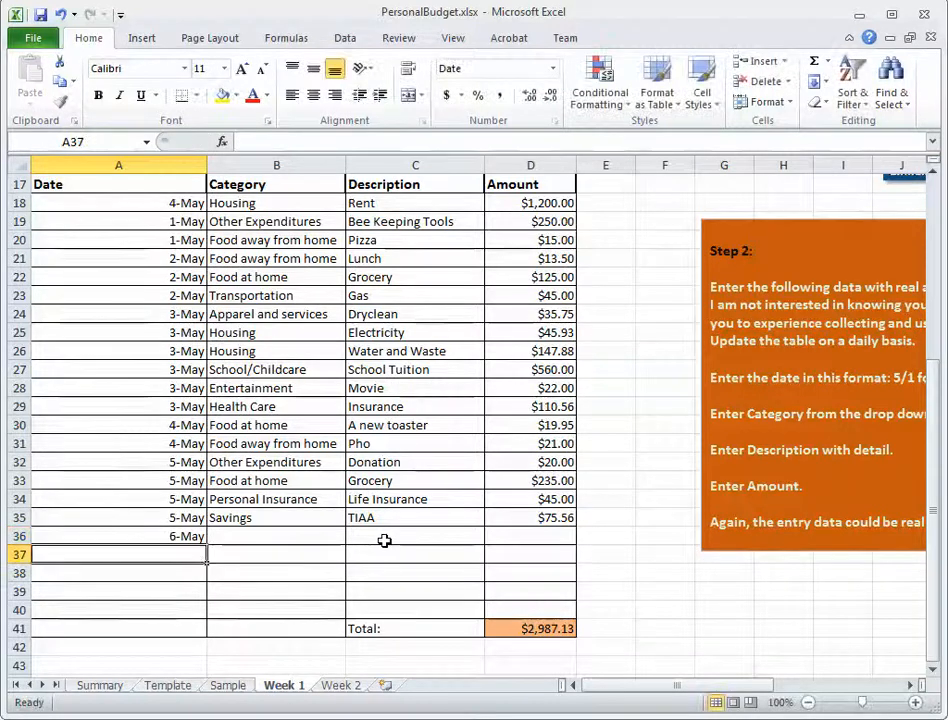
pyautogui.click(288, 536)
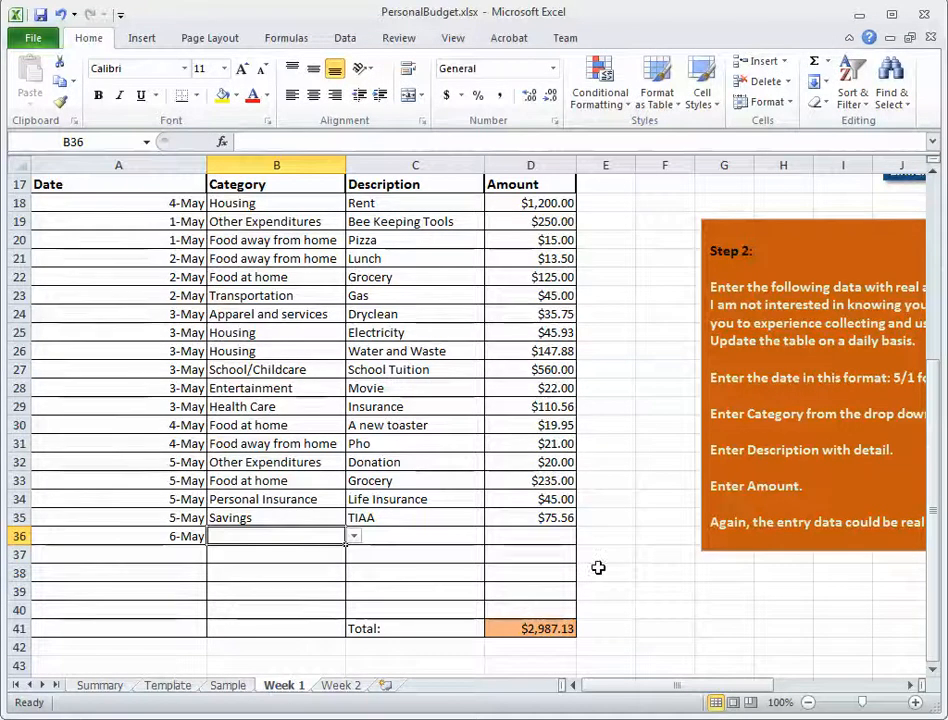
pyautogui.click(353, 537)
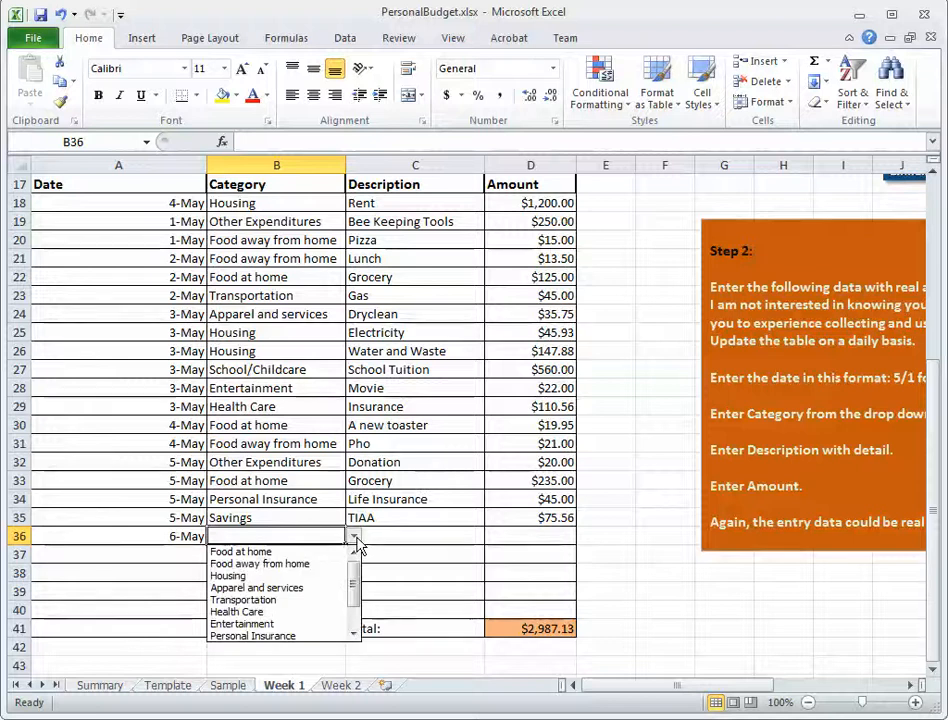
pyautogui.moveTo(355, 590); pyautogui.dragTo(357, 600)
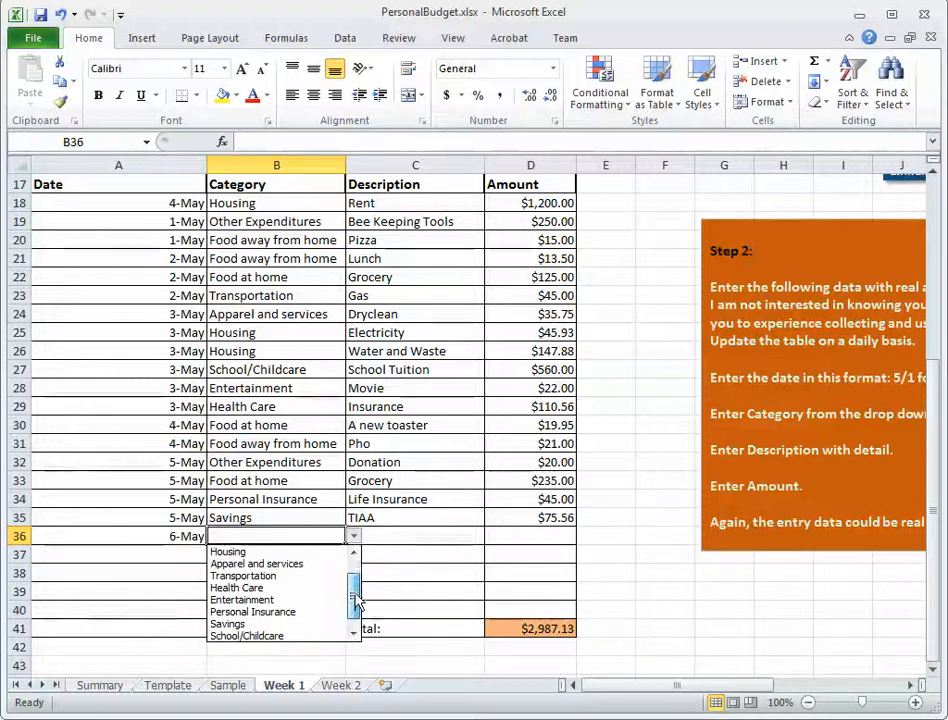
pyautogui.click(262, 600)
# Complete the row 36 entry with the description Movie and an amount of 20, and check the total formula in D41.
pyautogui.click(408, 537)
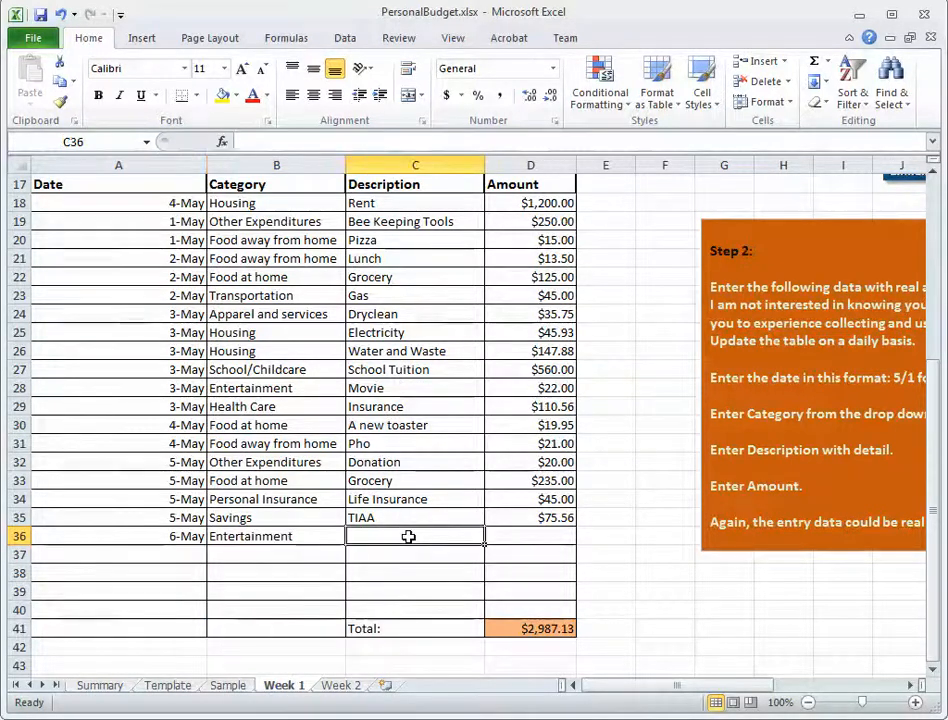
pyautogui.write('20')
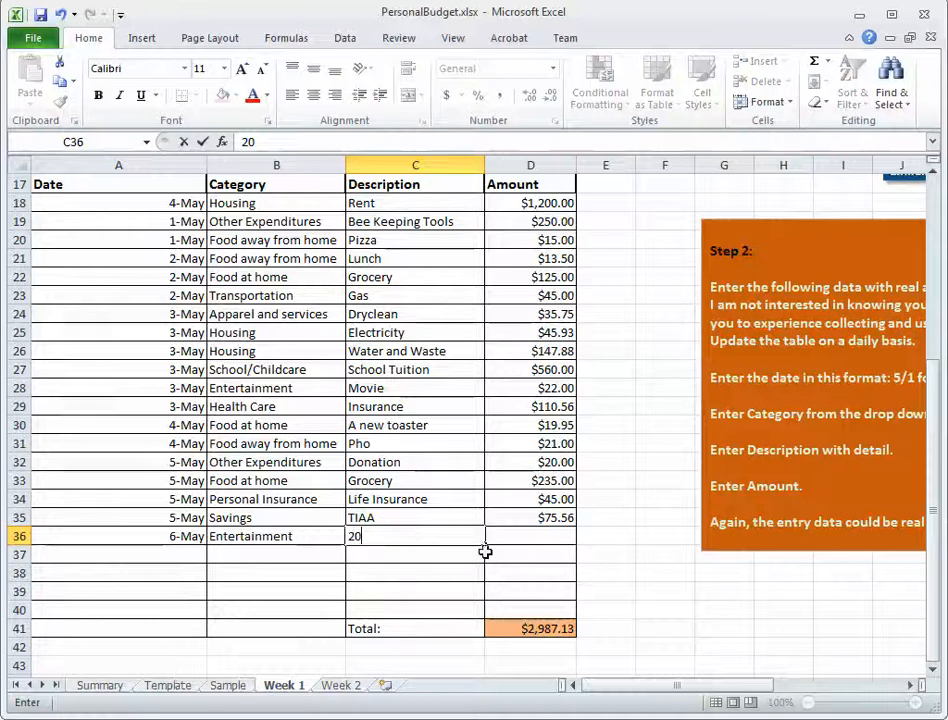
pyautogui.press('BackSpace')
pyautogui.press('BackSpace')
pyautogui.write('Movie')
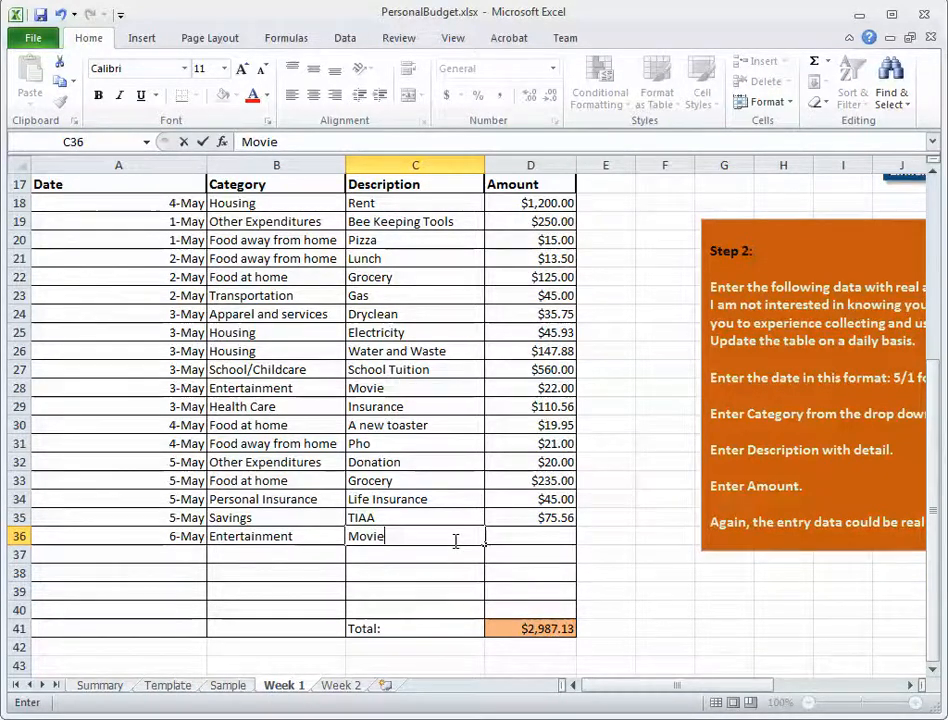
pyautogui.click(527, 533)
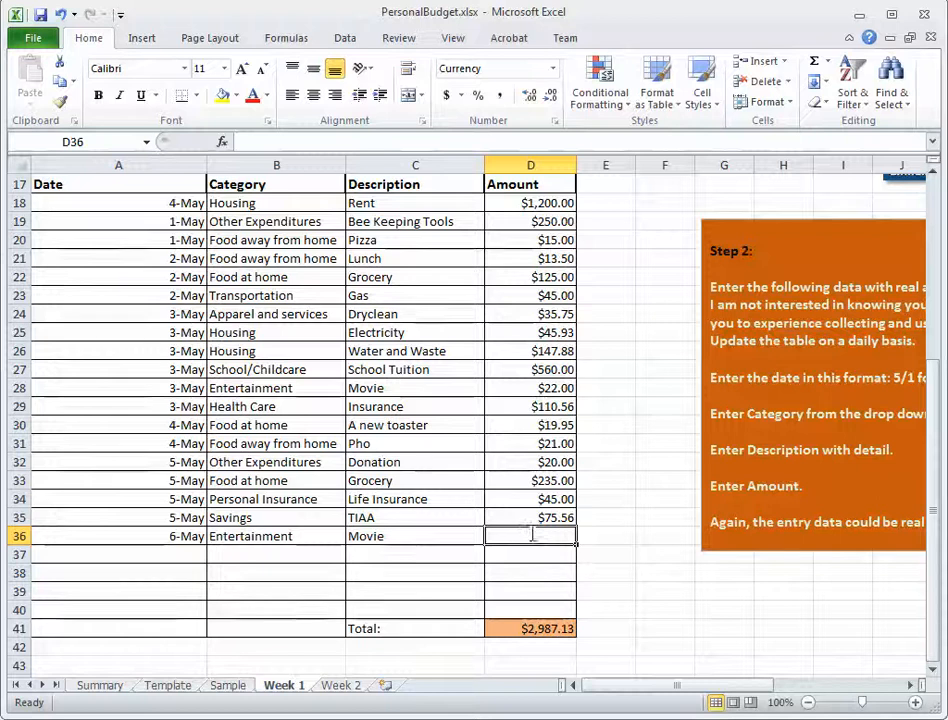
pyautogui.write('20')
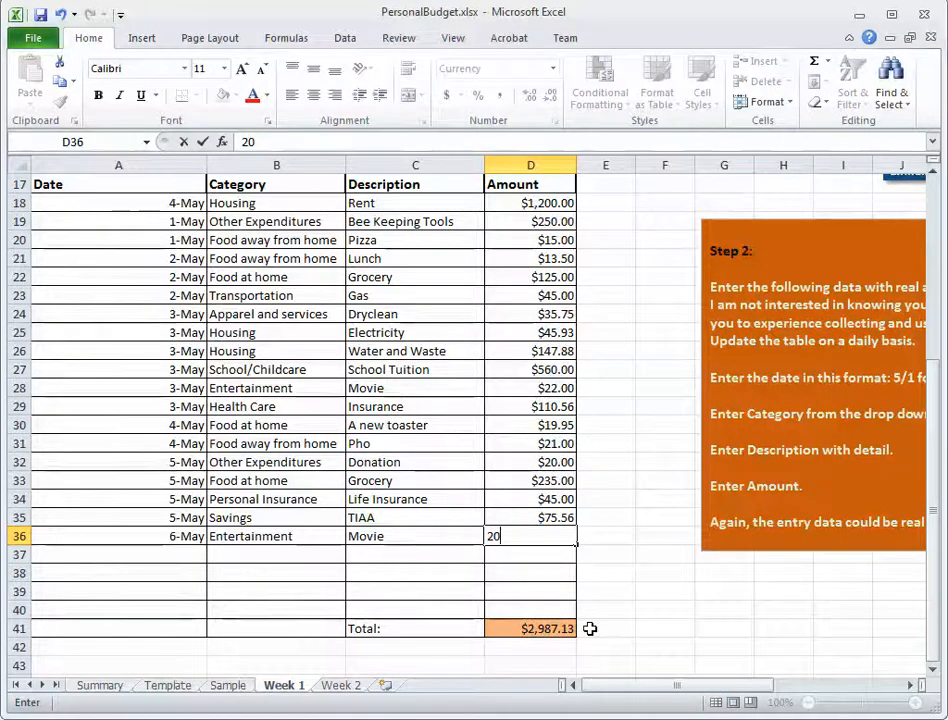
pyautogui.press('Return')
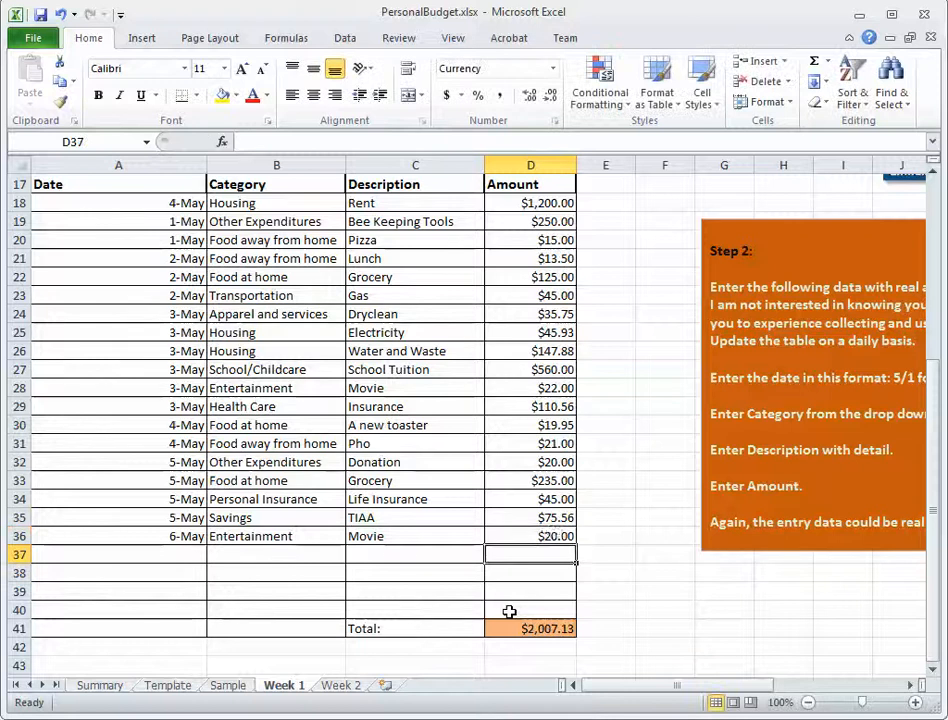
pyautogui.click(553, 537)
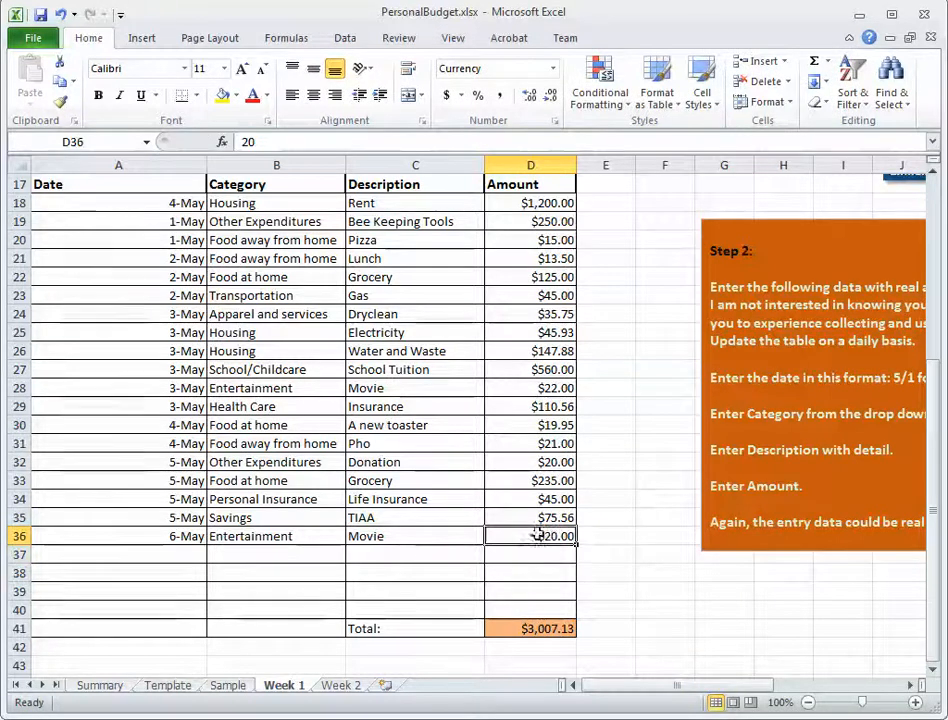
pyautogui.moveTo(523, 542); pyautogui.dragTo(523, 614)
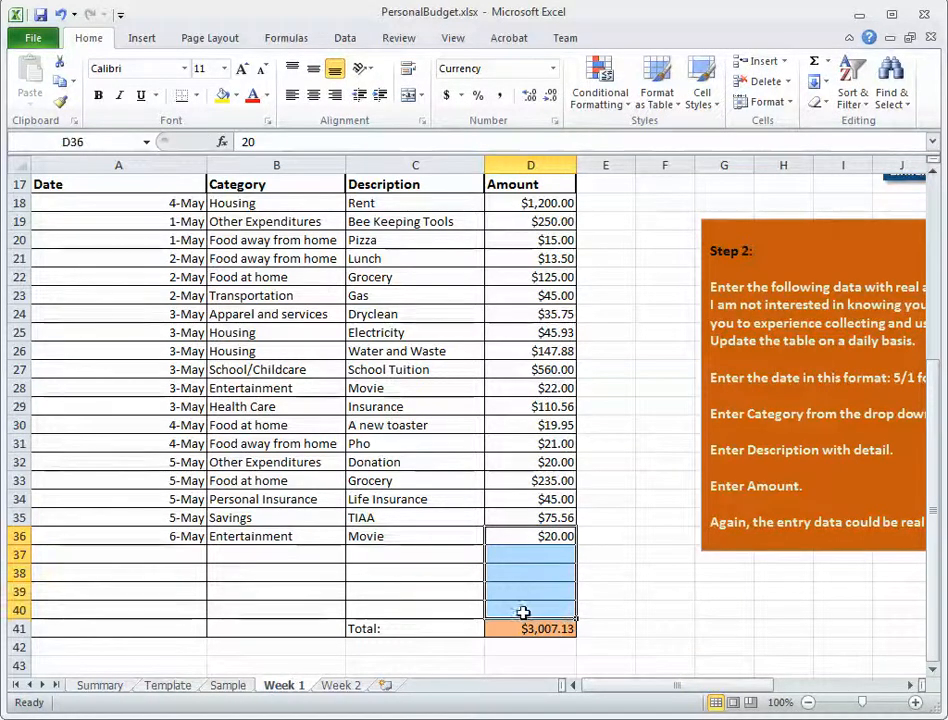
pyautogui.click(548, 632)
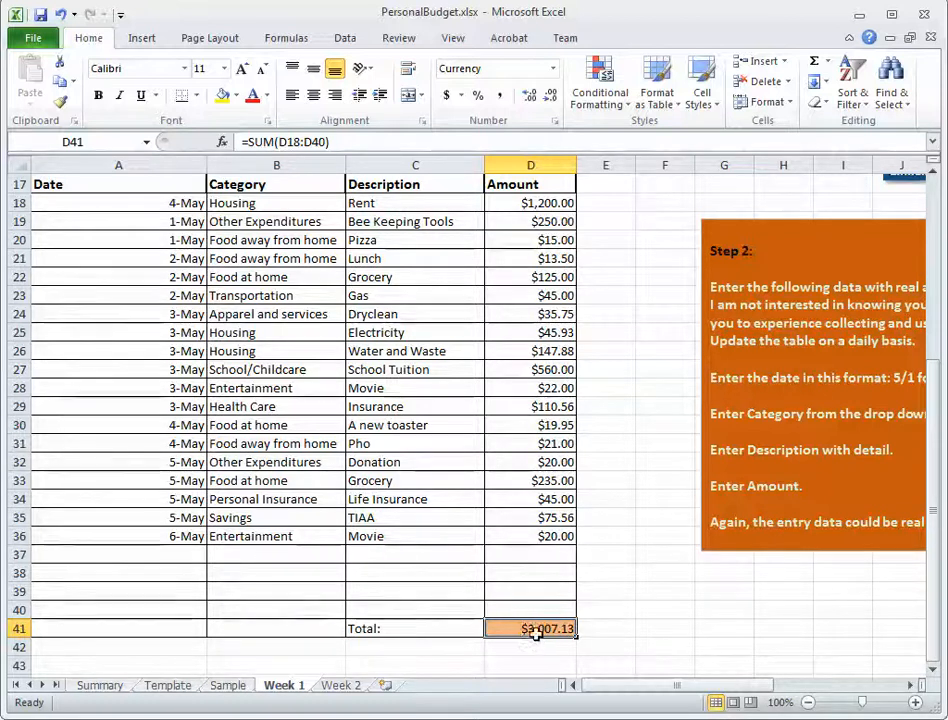
# Copy the category names in A2:A12 from the Summary sheet and paste them at A3 in Week 1's Weekly Summary table.
pyautogui.moveTo(935, 527); pyautogui.dragTo(940, 312)
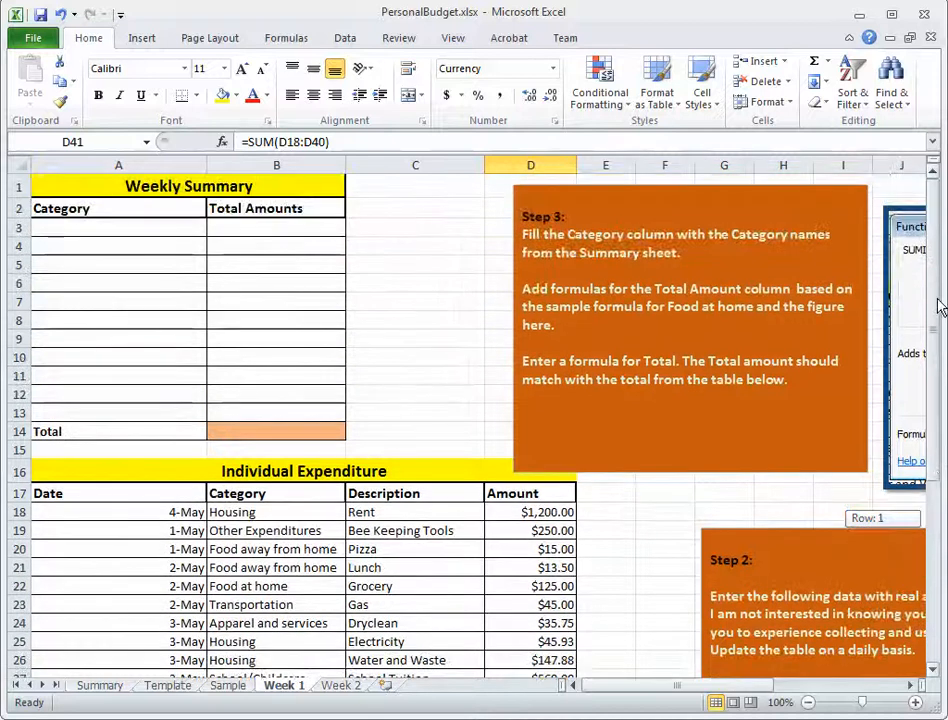
pyautogui.moveTo(85, 226); pyautogui.dragTo(88, 412)
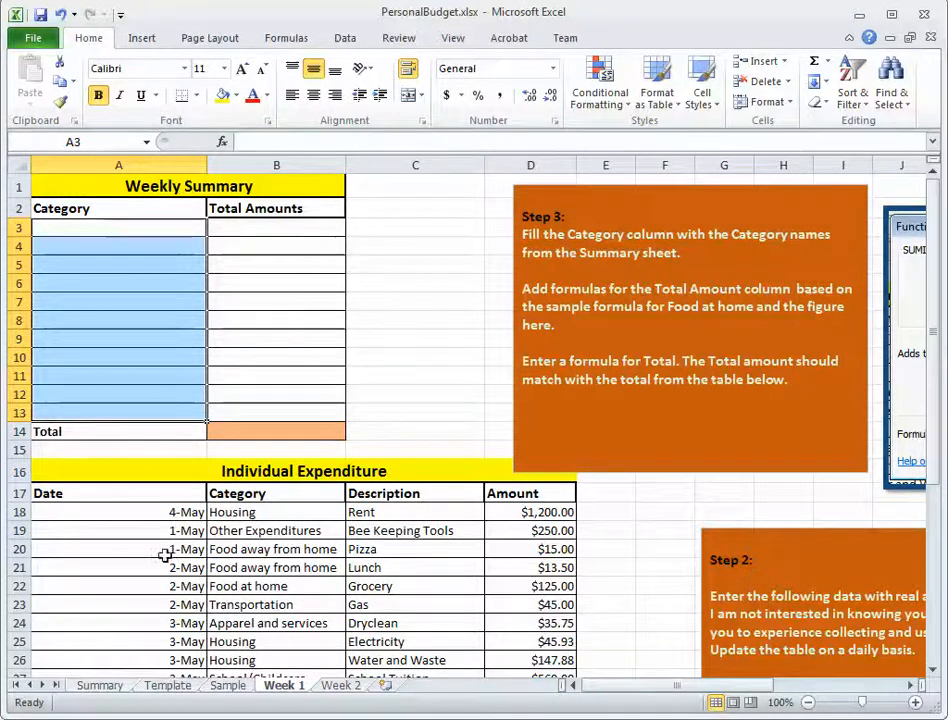
pyautogui.click(103, 689)
pyautogui.click(274, 438)
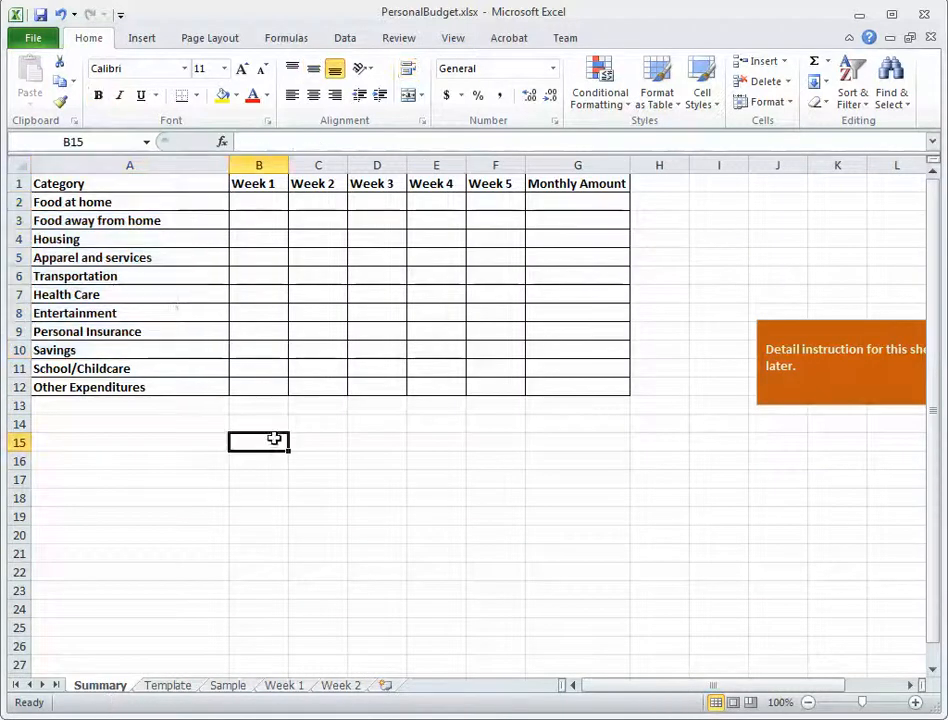
pyautogui.moveTo(141, 202); pyautogui.dragTo(135, 387)
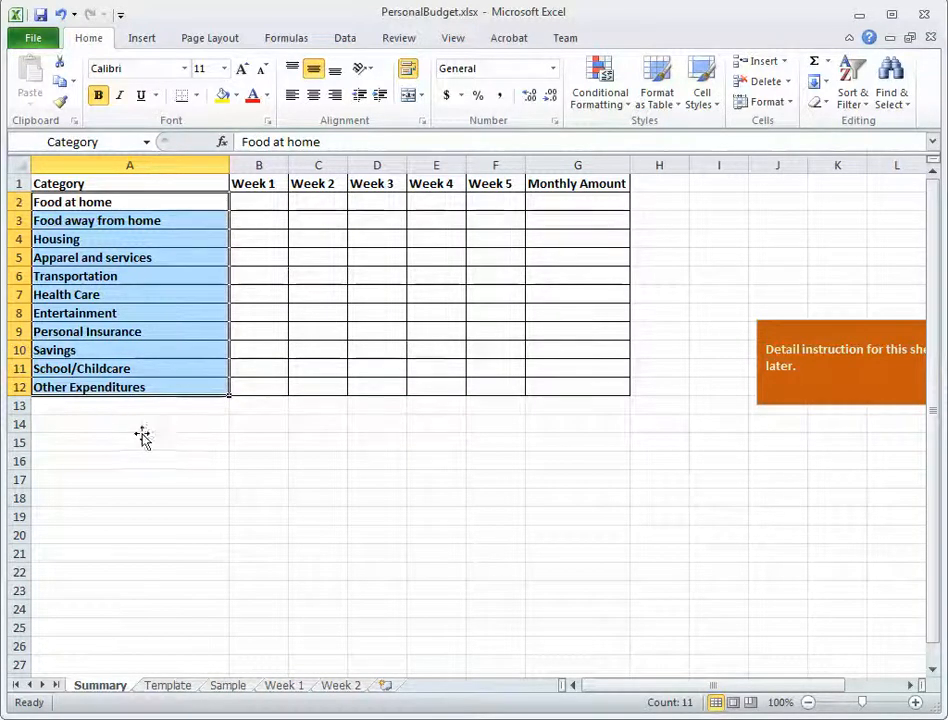
pyautogui.click(60, 82)
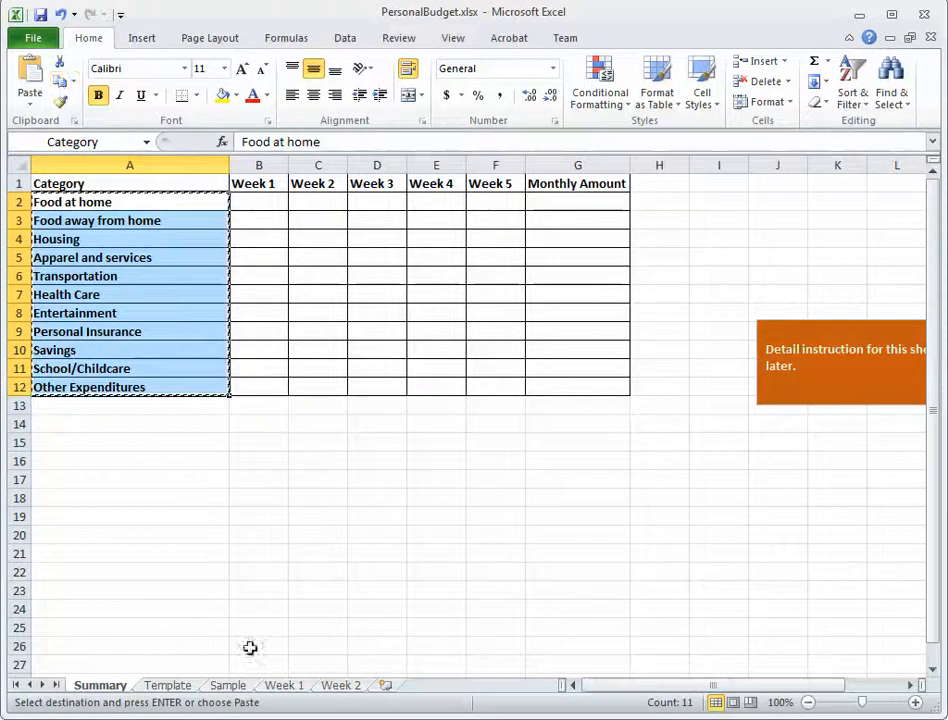
pyautogui.click(289, 688)
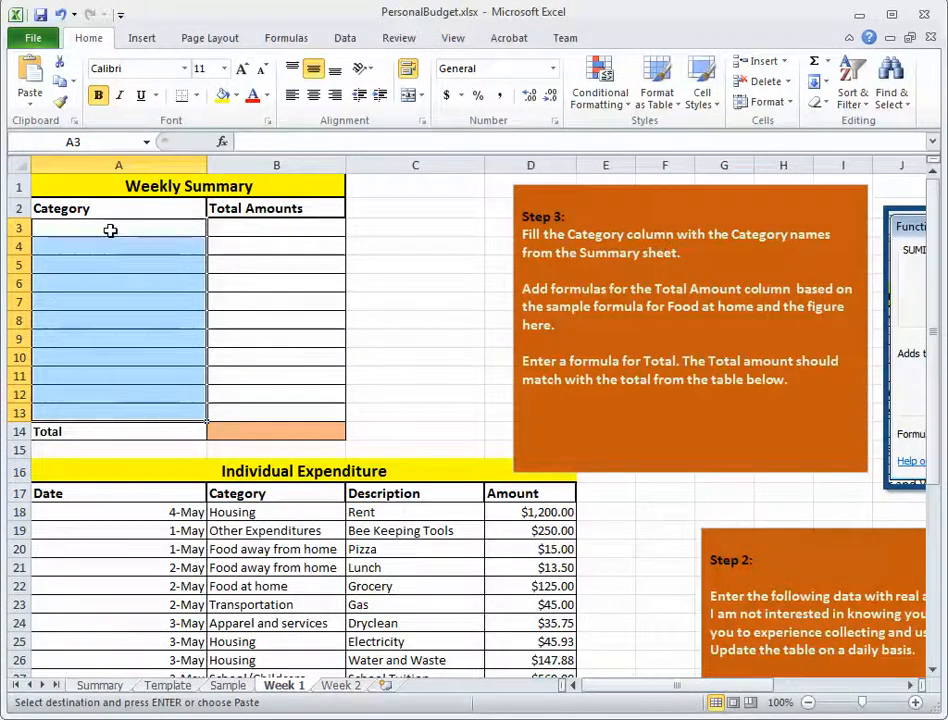
pyautogui.click(112, 230)
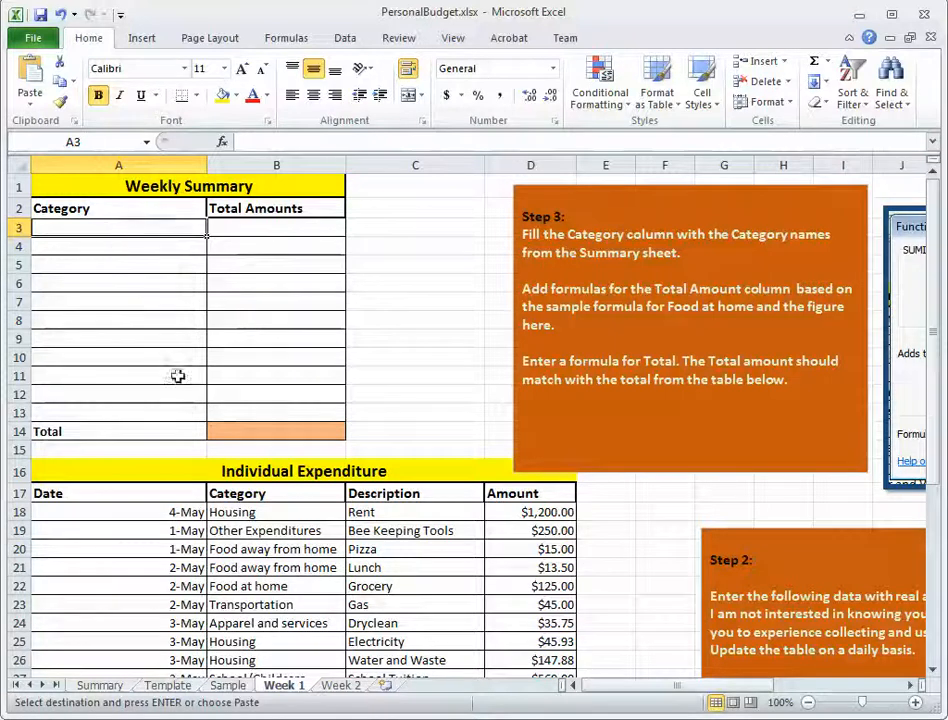
pyautogui.click(33, 82)
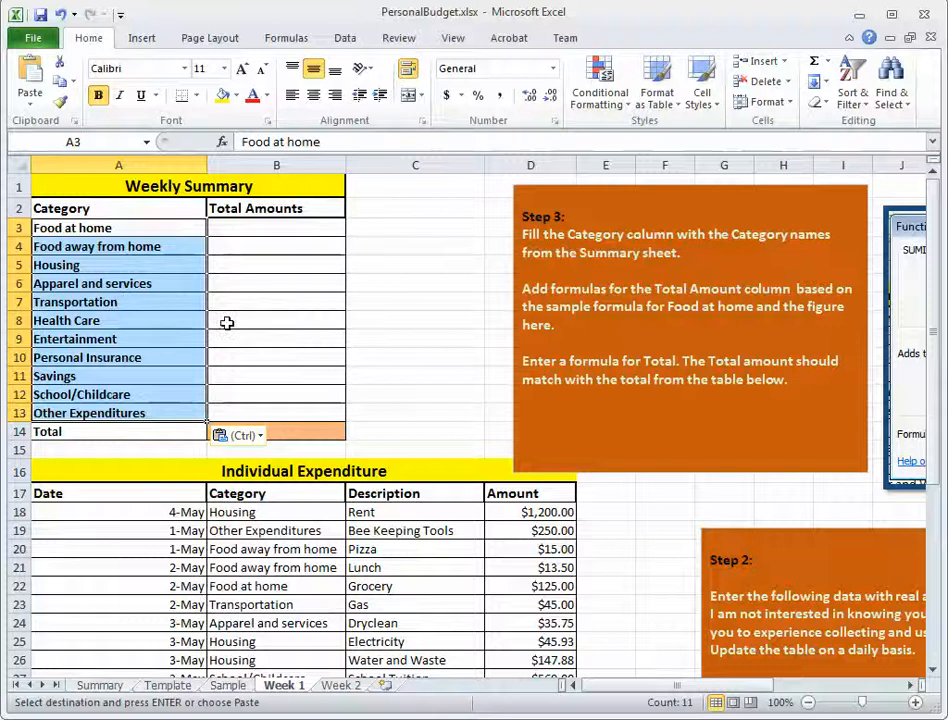
# Check the pasted category names in A3:A13 of Week 1's Weekly Summary table and undo the paste.
pyautogui.click(129, 246)
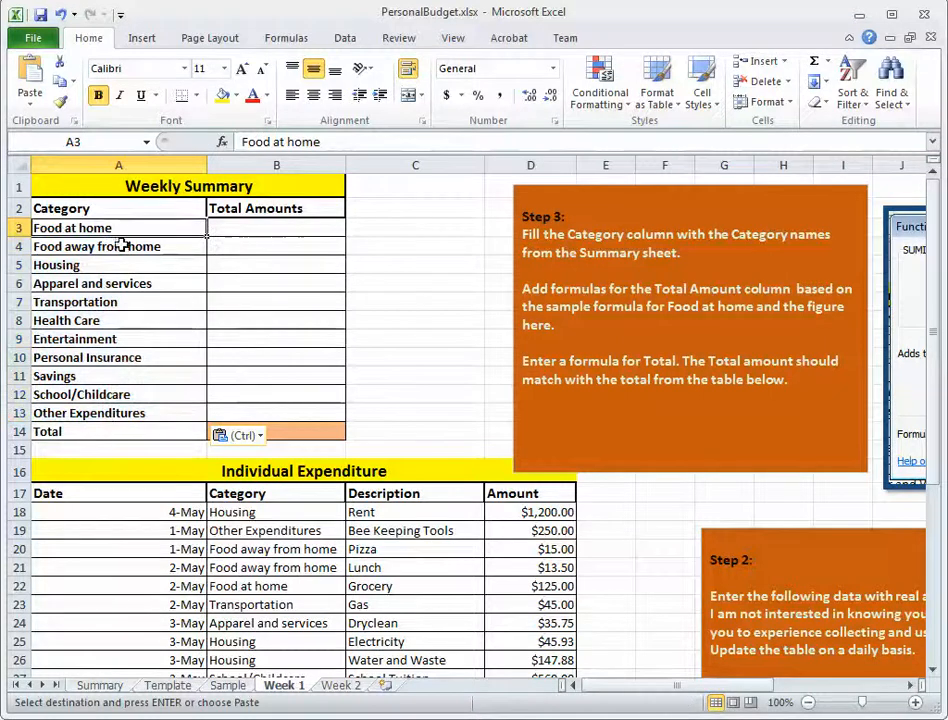
pyautogui.click(122, 281)
pyautogui.click(122, 320)
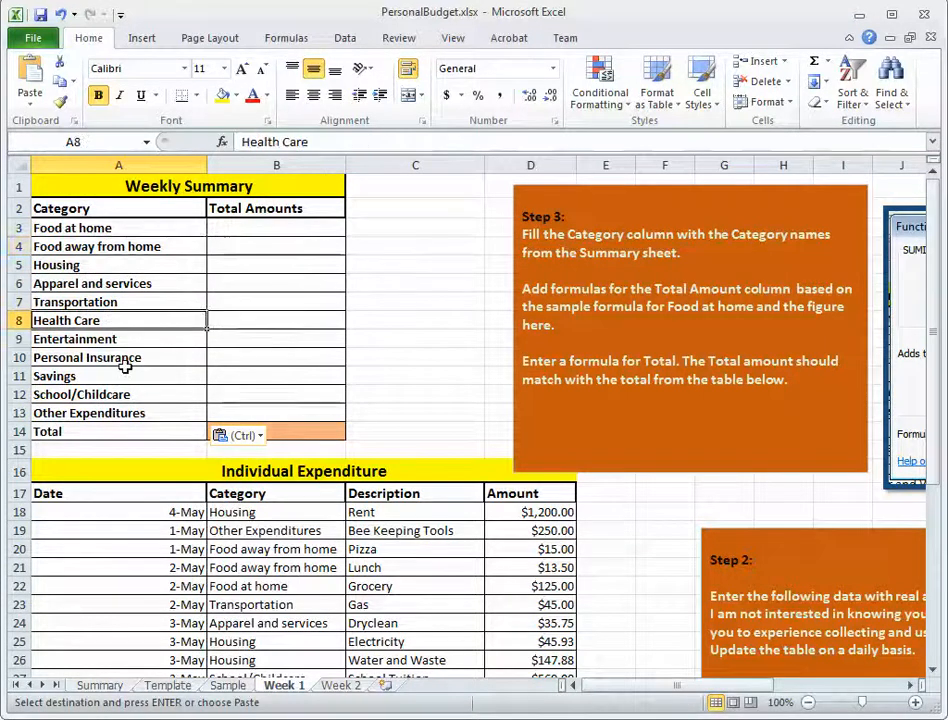
pyautogui.click(127, 374)
pyautogui.click(131, 396)
pyautogui.click(131, 414)
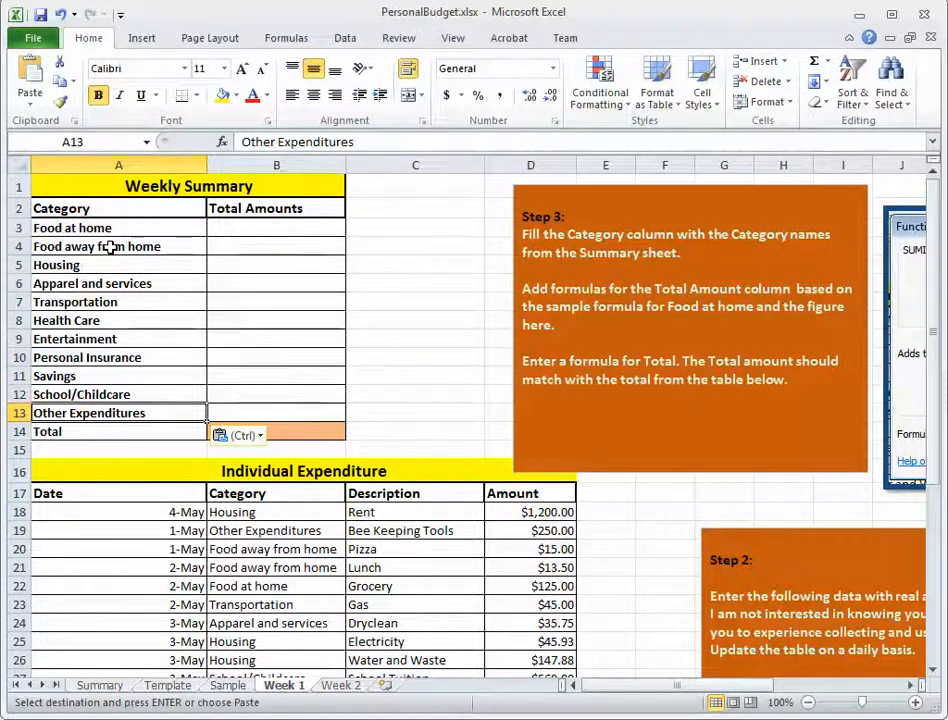
pyautogui.click(62, 14)
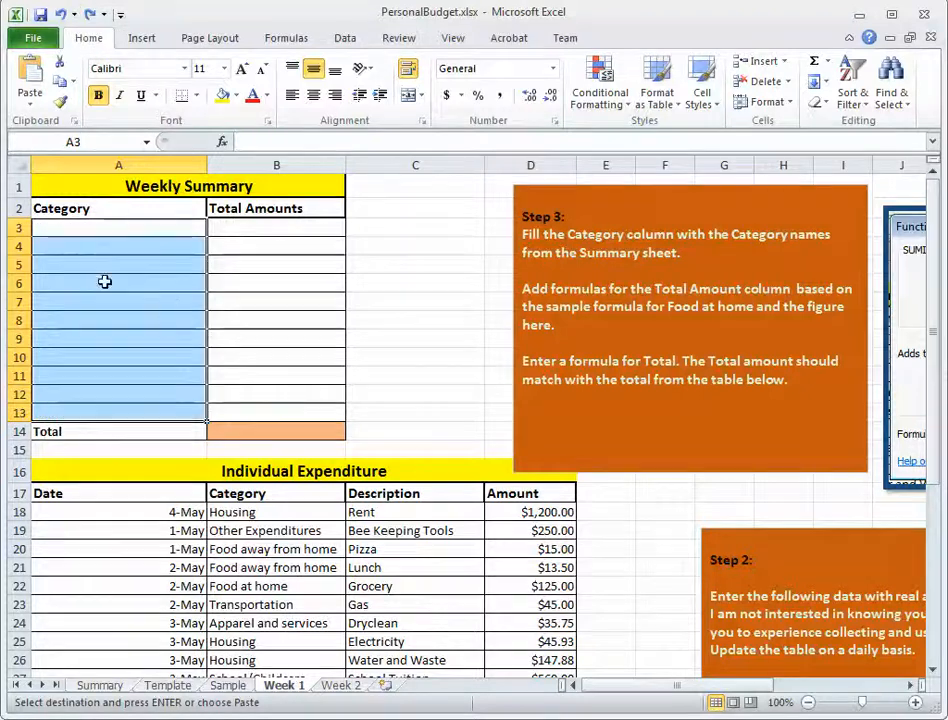
pyautogui.click(400, 320)
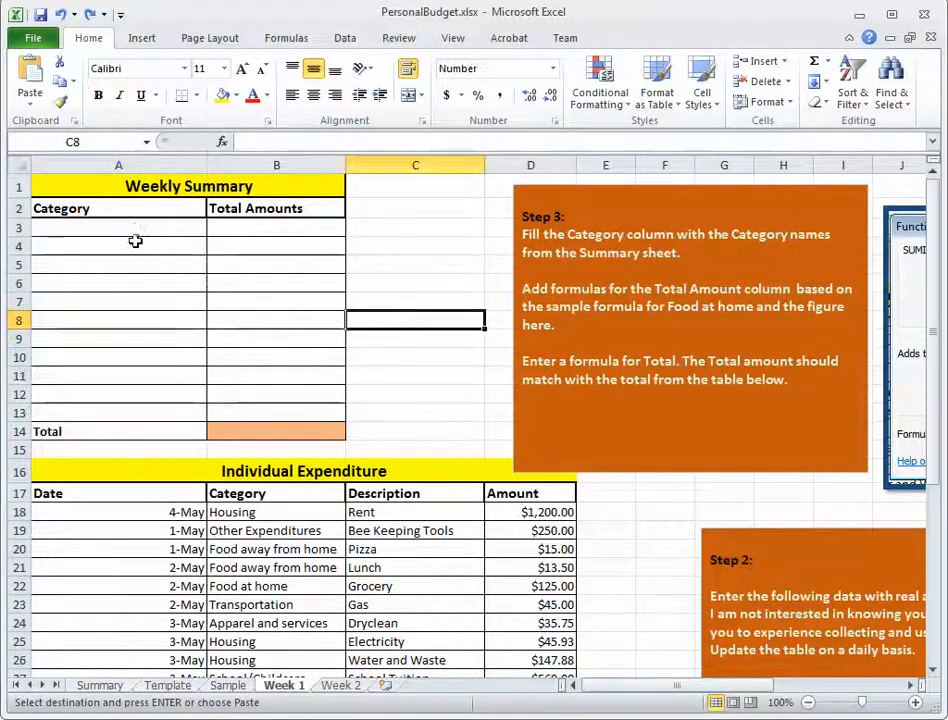
# Enter =Summary!A2 in A3 of Week 1's Weekly Summary table and fill the formula through A13.
pyautogui.click(110, 229)
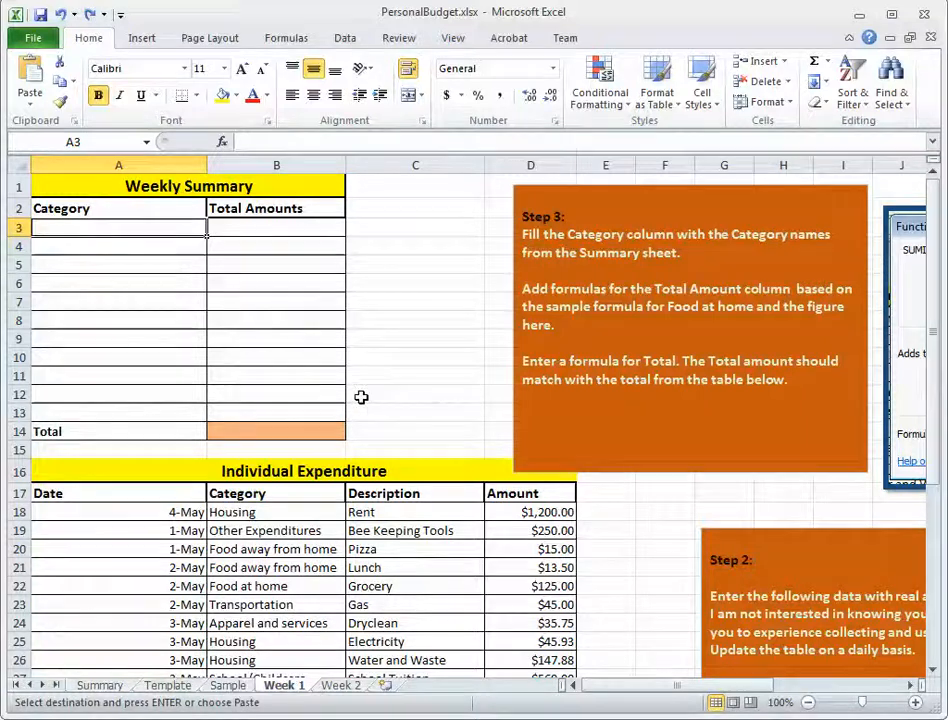
pyautogui.write('=')
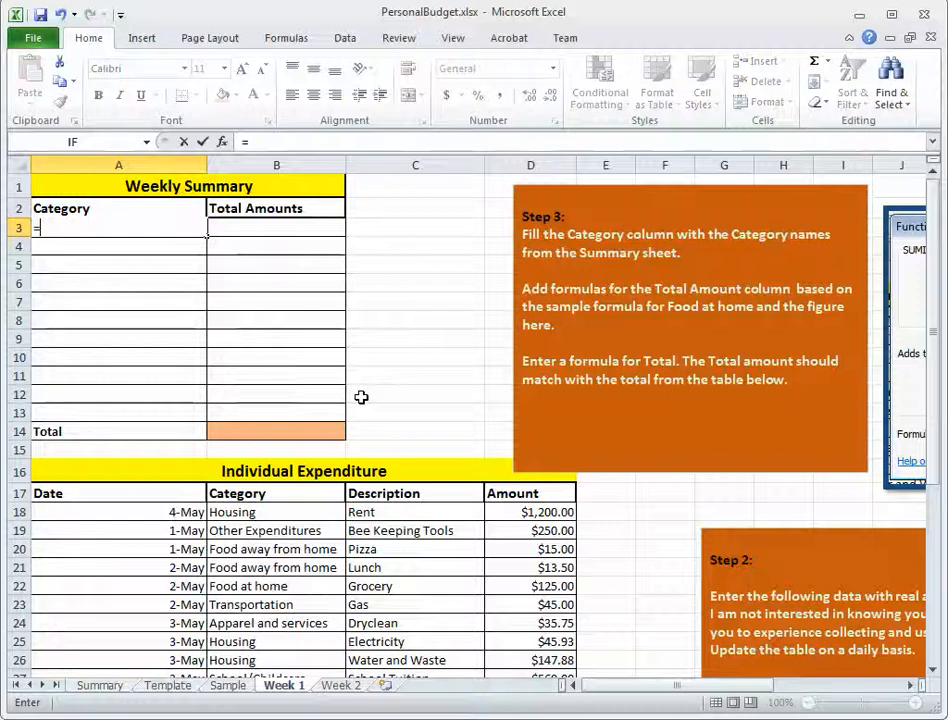
pyautogui.click(98, 686)
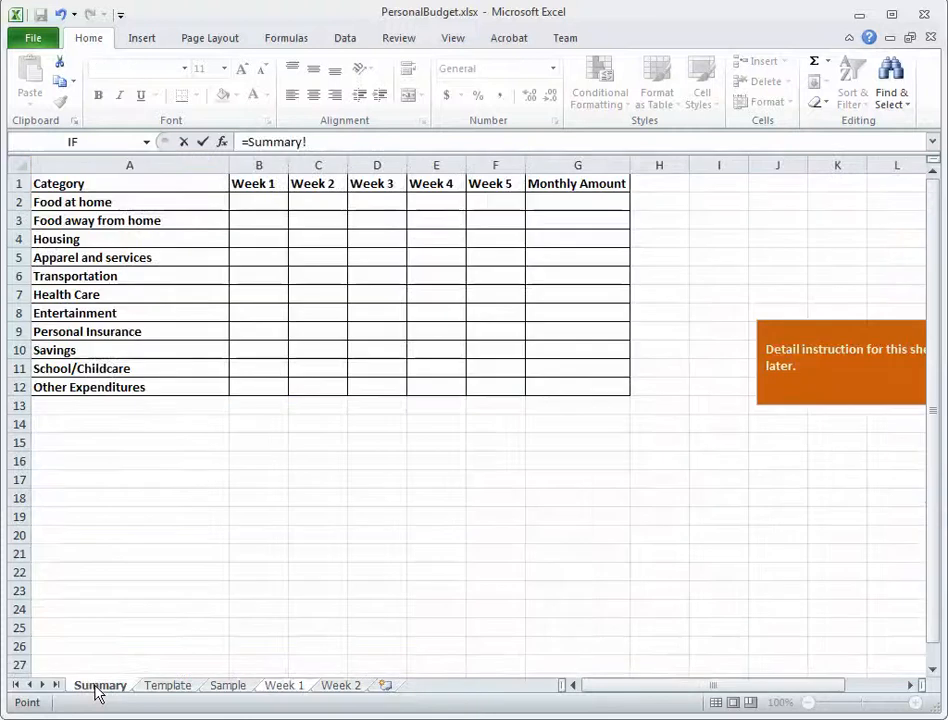
pyautogui.click(106, 203)
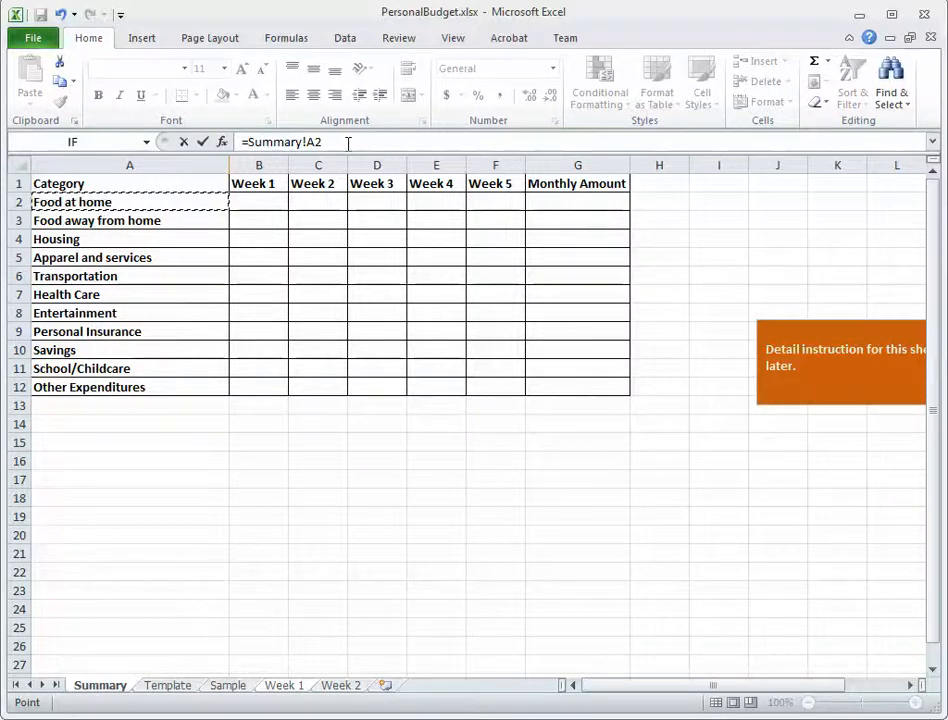
pyautogui.click(104, 199)
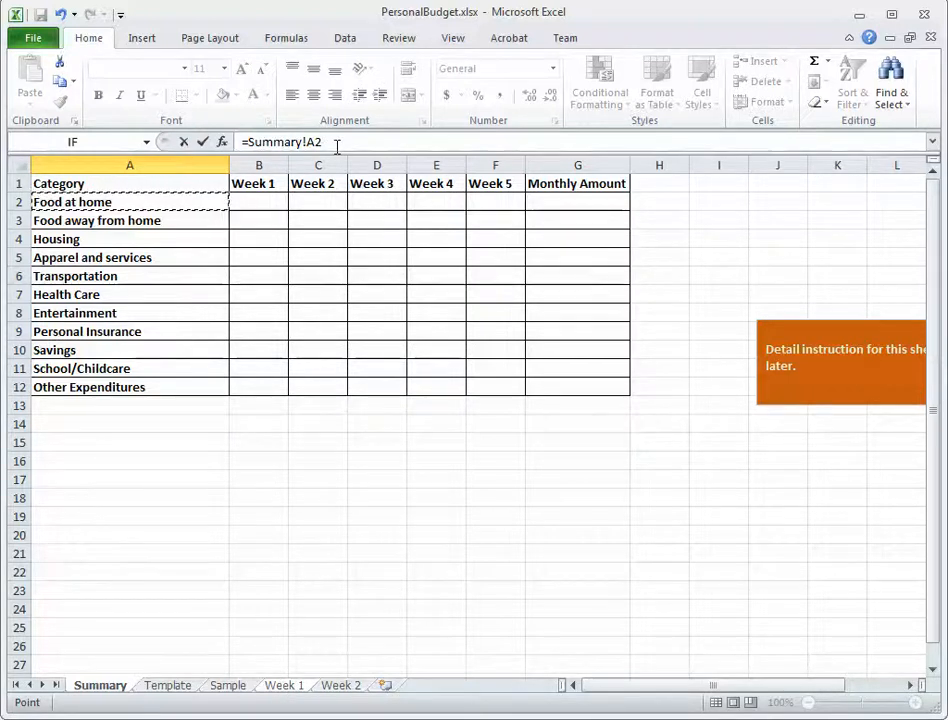
pyautogui.press('Return')
pyautogui.click(91, 230)
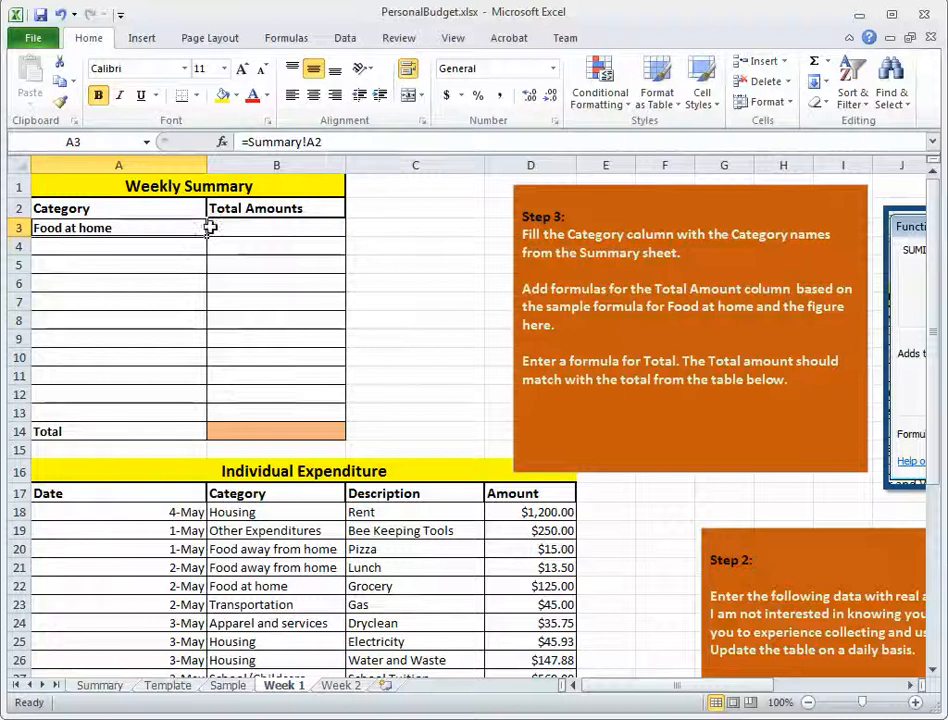
pyautogui.moveTo(207, 237); pyautogui.dragTo(197, 414)
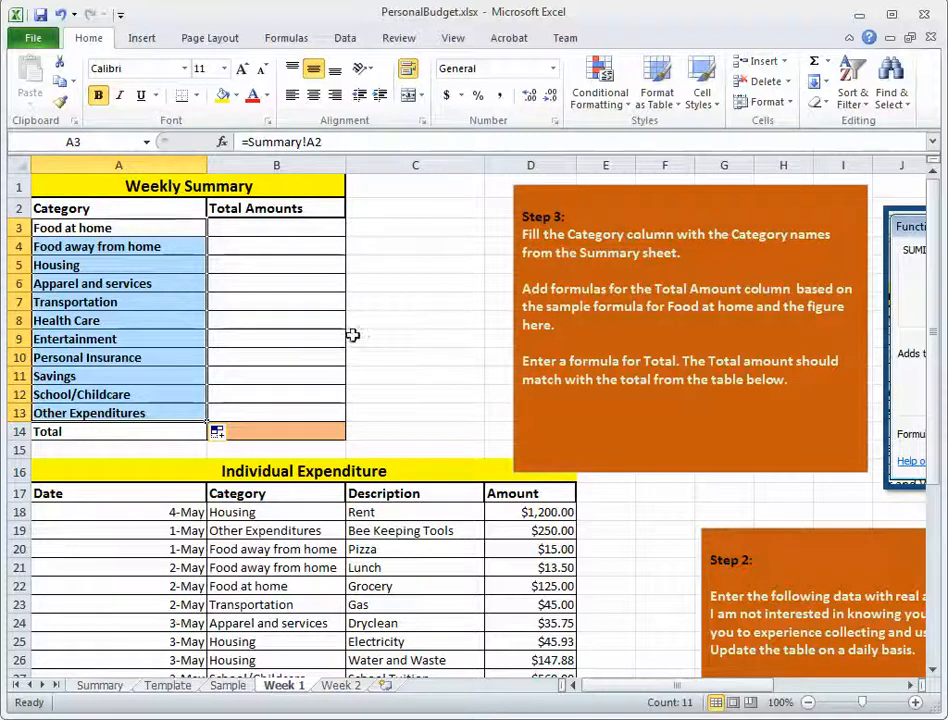
# Change the Housing category in A4 of the Summary sheet to Housing Cost and check the linked cell A5 in Week 1.
pyautogui.click(100, 685)
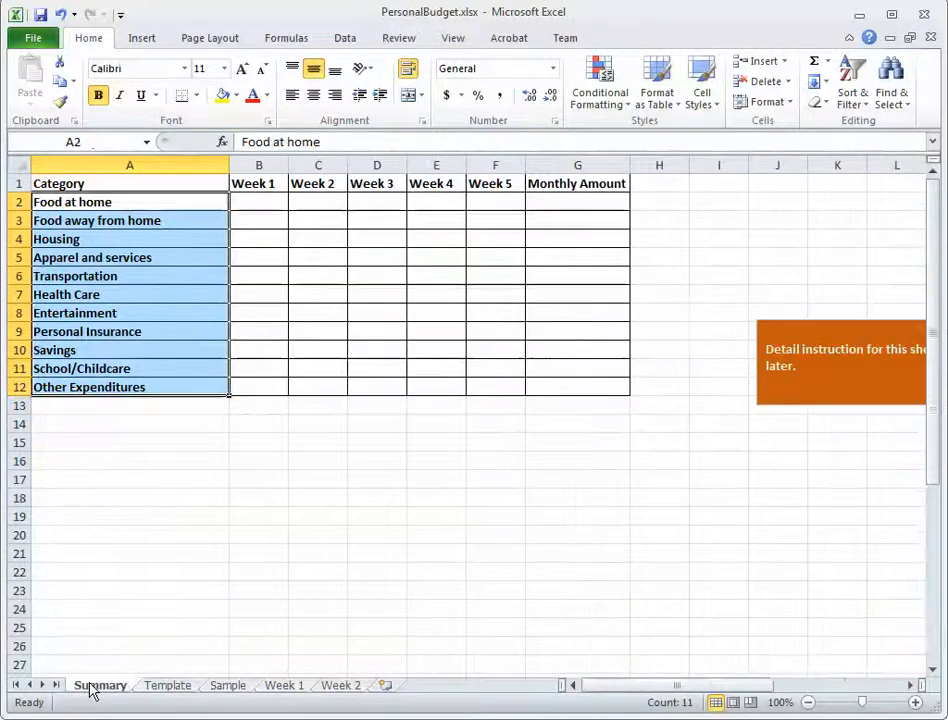
pyautogui.click(106, 203)
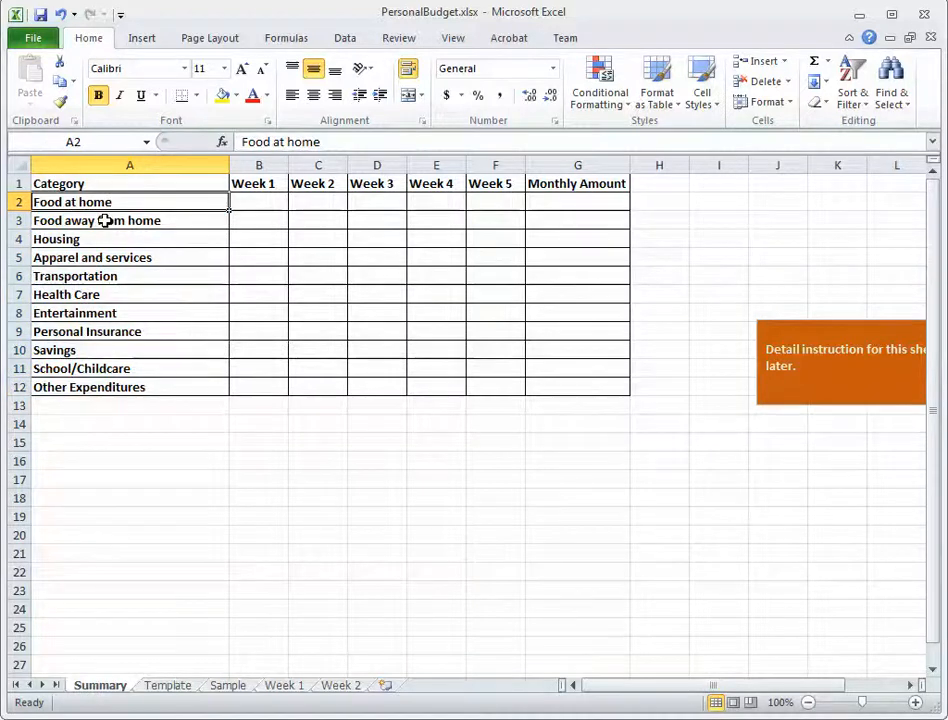
pyautogui.click(106, 219)
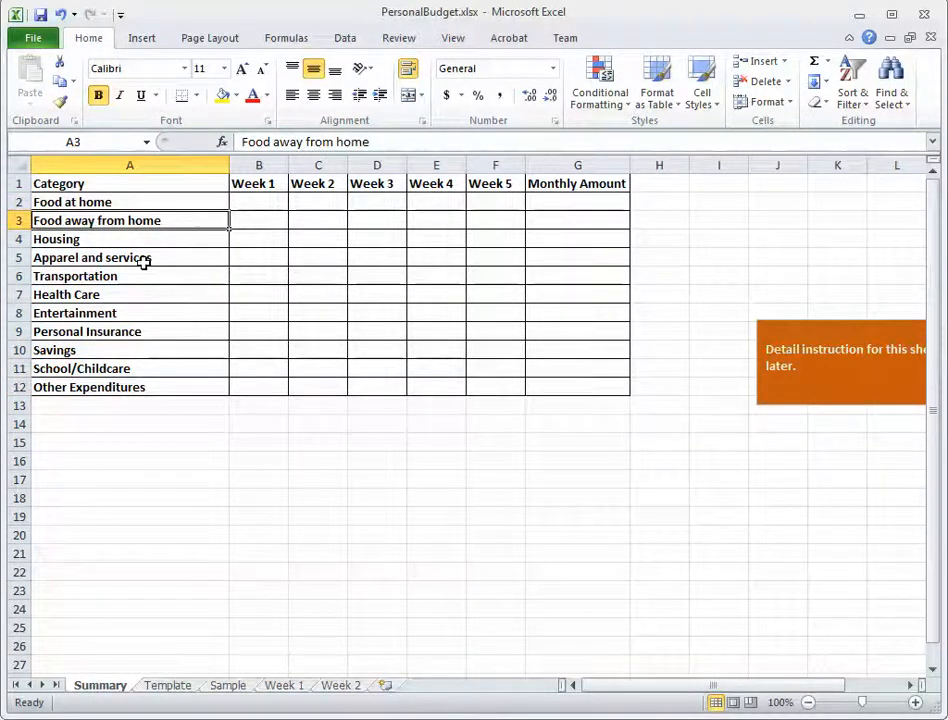
pyautogui.click(70, 240)
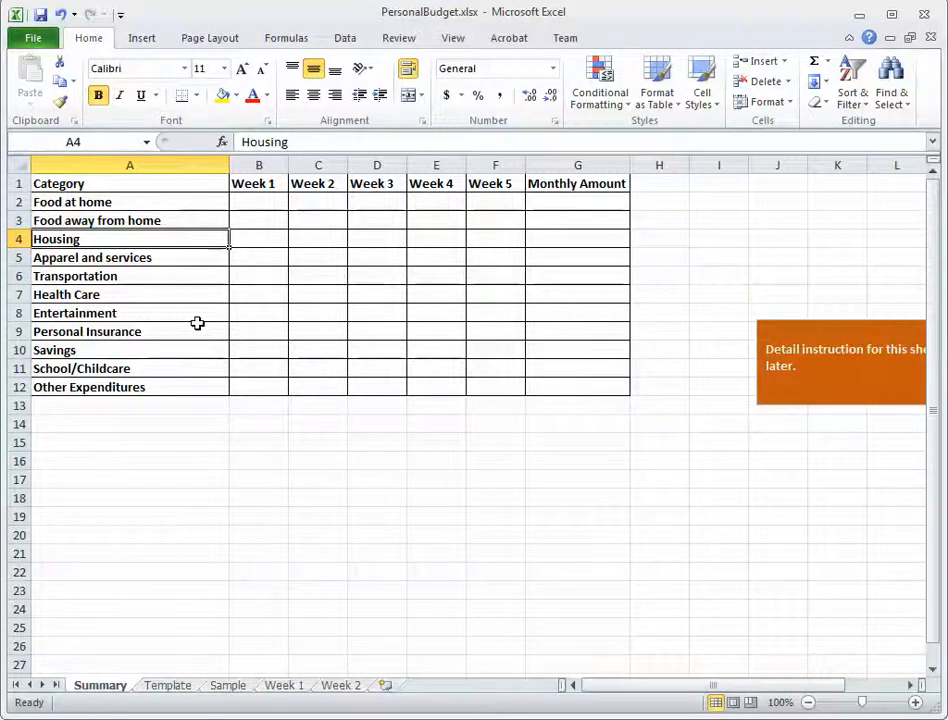
pyautogui.click(314, 145)
pyautogui.write('Cost')
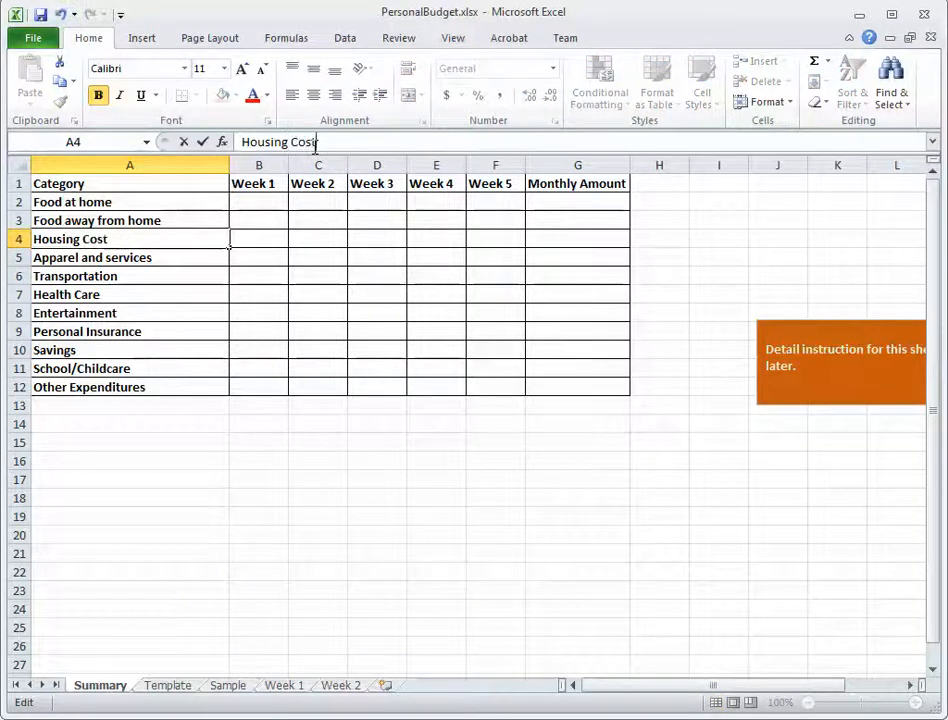
pyautogui.press('Return')
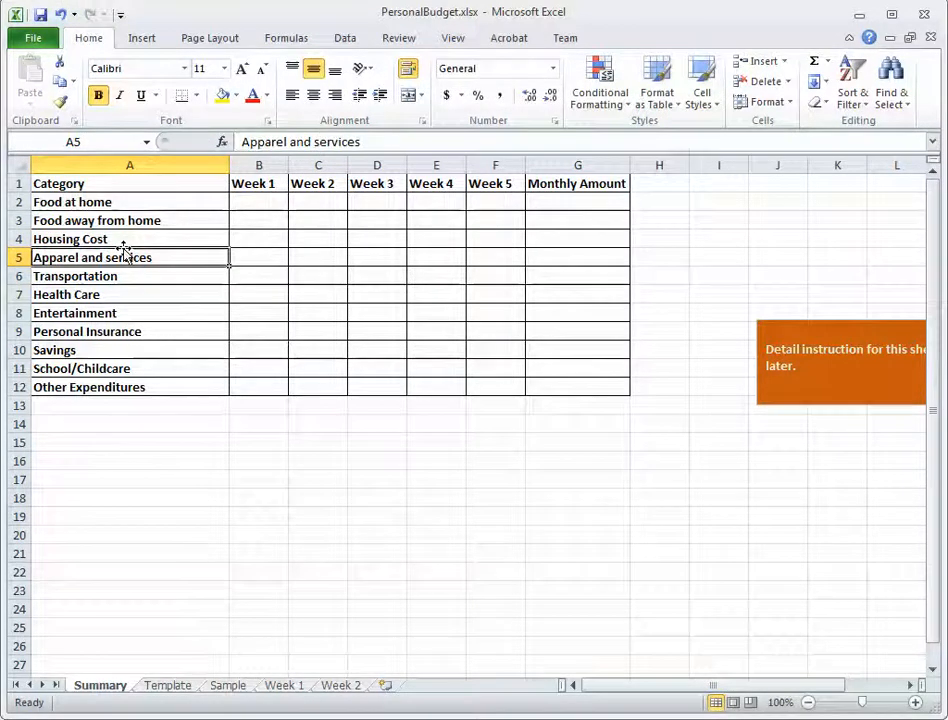
pyautogui.click(285, 690)
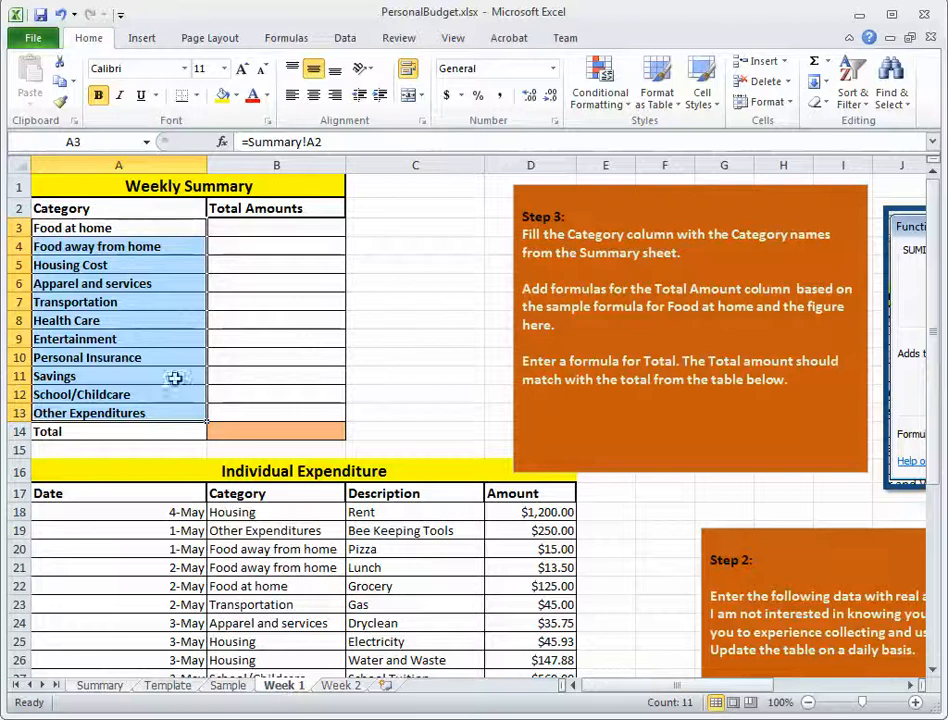
pyautogui.click(99, 265)
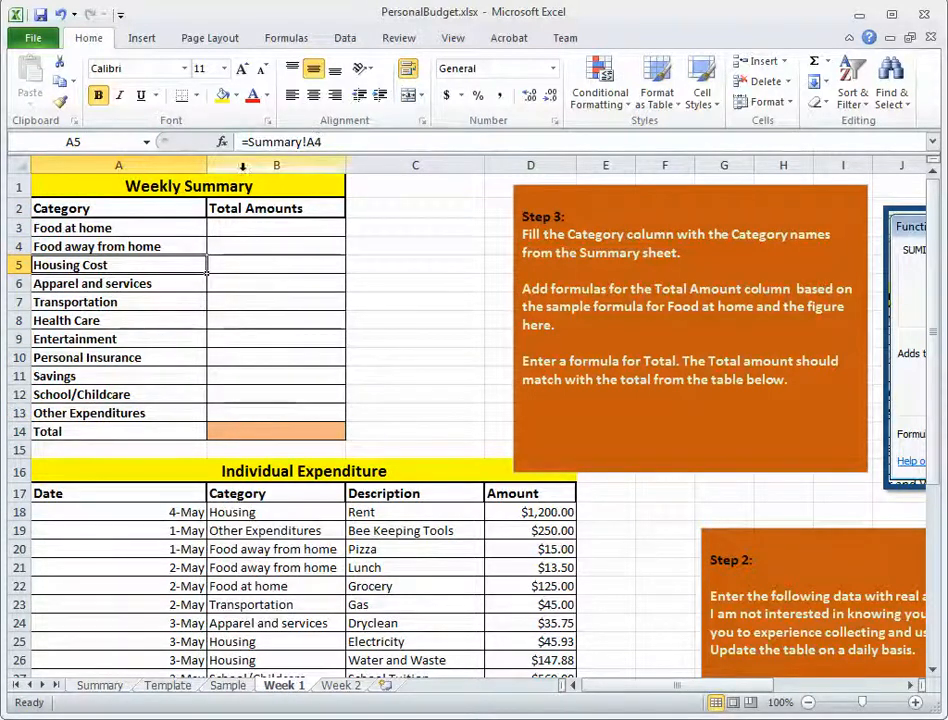
# Undo the Housing Cost edit on the Summary sheet and check the linked category in Week 1.
pyautogui.click(104, 688)
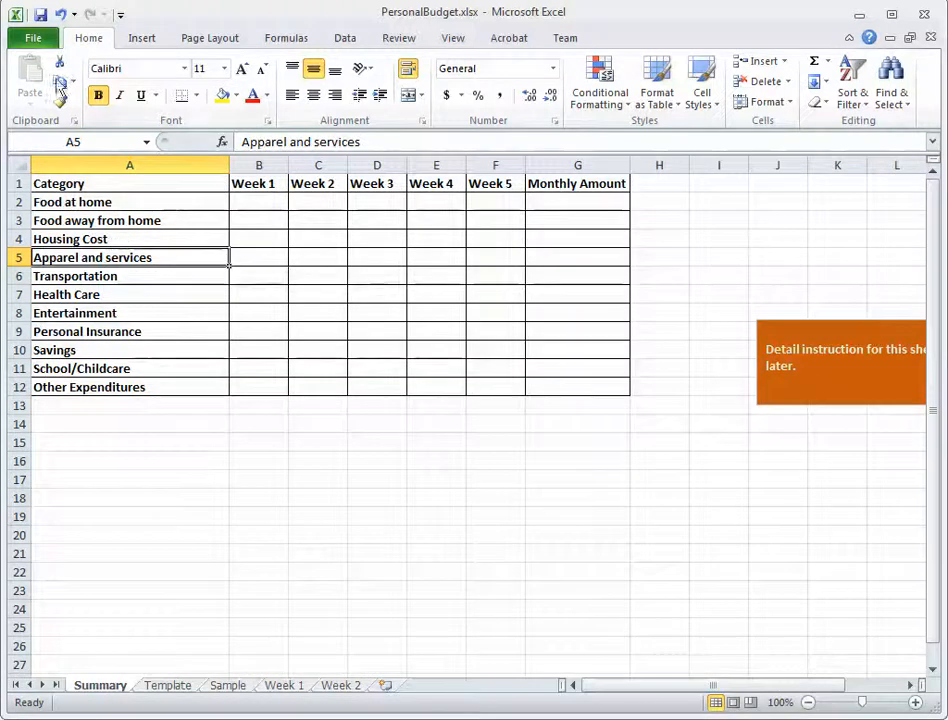
pyautogui.click(62, 18)
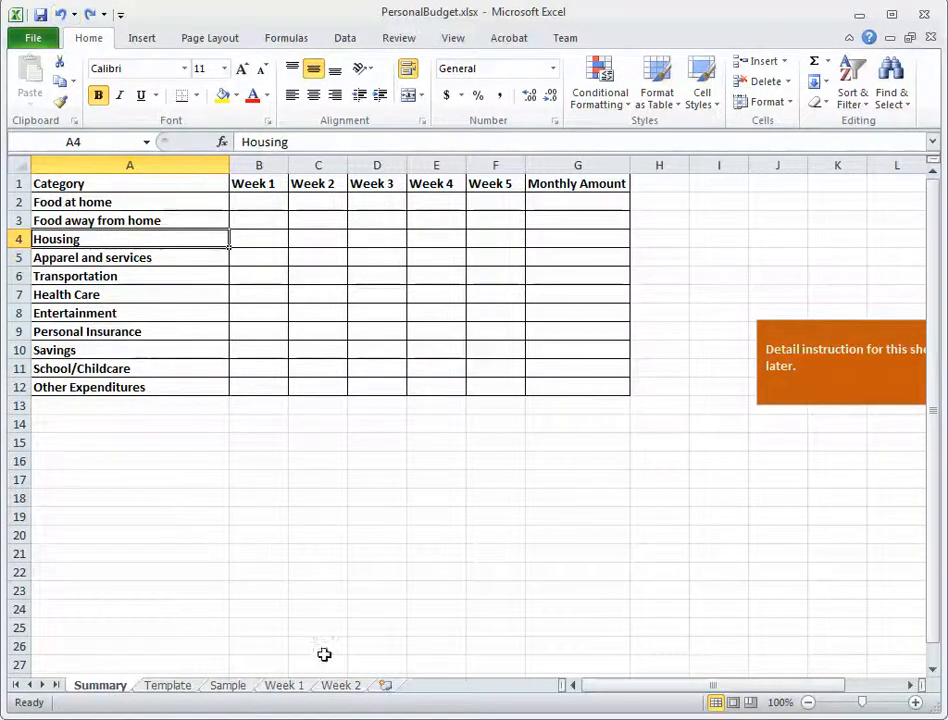
pyautogui.click(290, 688)
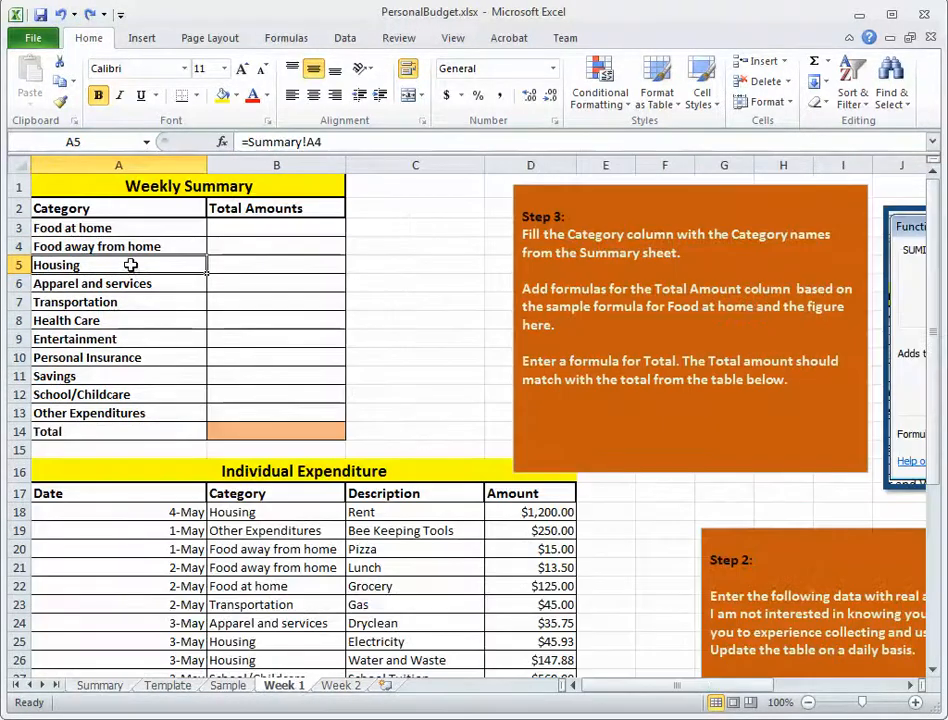
pyautogui.click(453, 277)
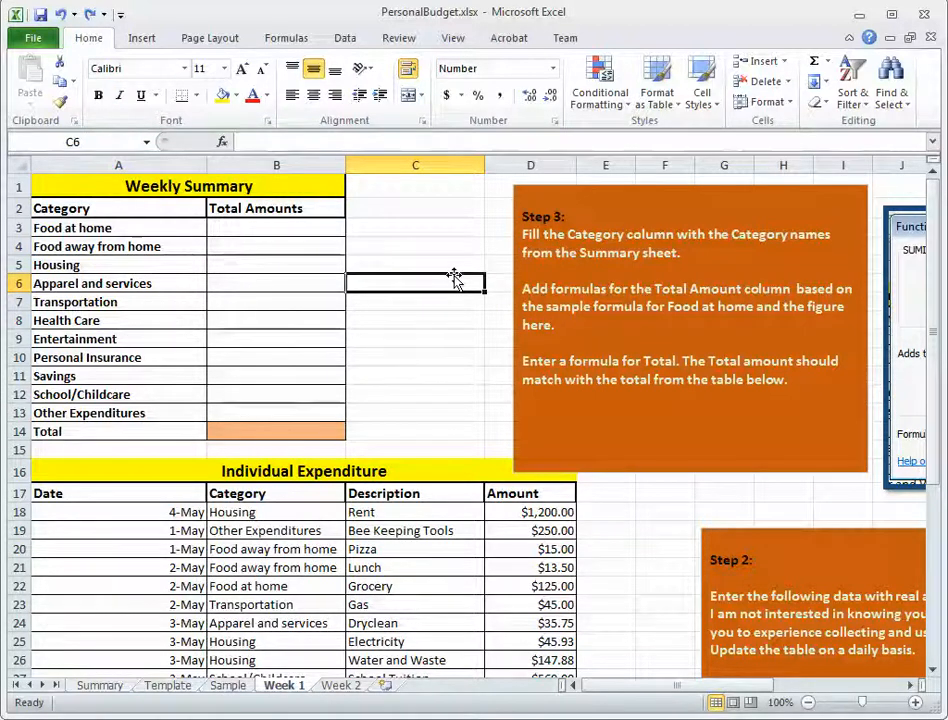
# Examine the categories in B18:B36 of Week 1's Individual Expenditure table, including each Food away from home entry.
pyautogui.click(277, 225)
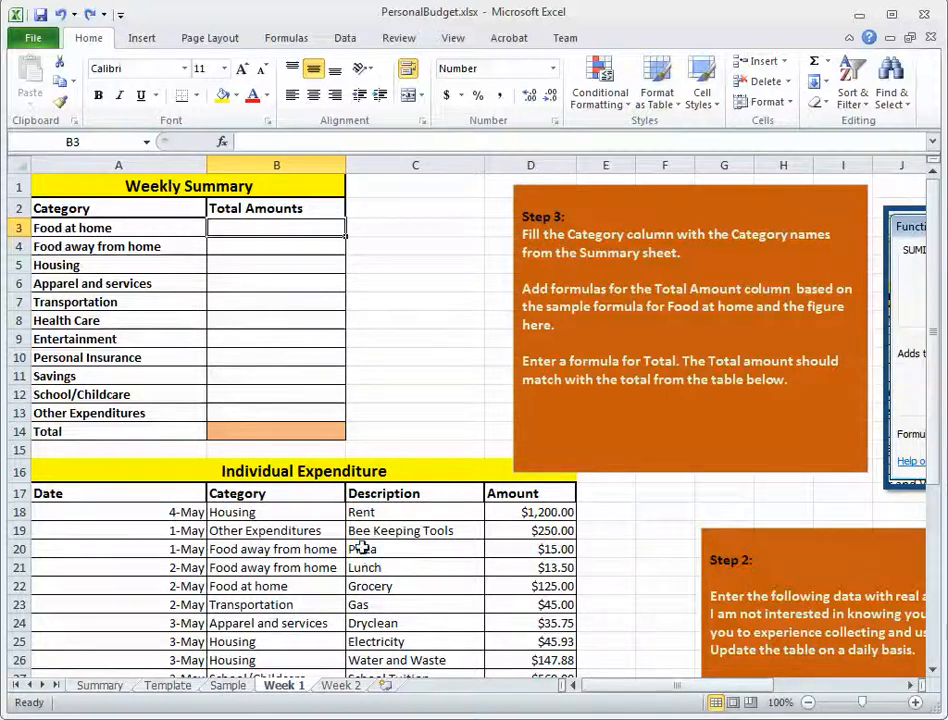
pyautogui.click(262, 513)
pyautogui.moveTo(262, 513); pyautogui.dragTo(271, 683)
pyautogui.moveTo(271, 579); pyautogui.dragTo(276, 649)
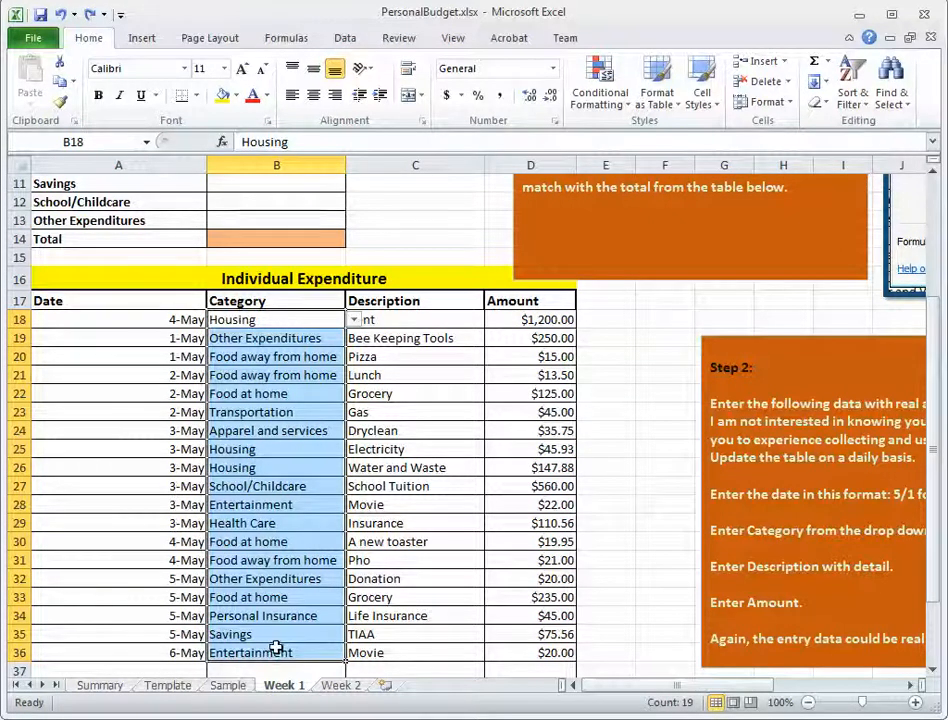
pyautogui.click(286, 358)
pyautogui.click(282, 375)
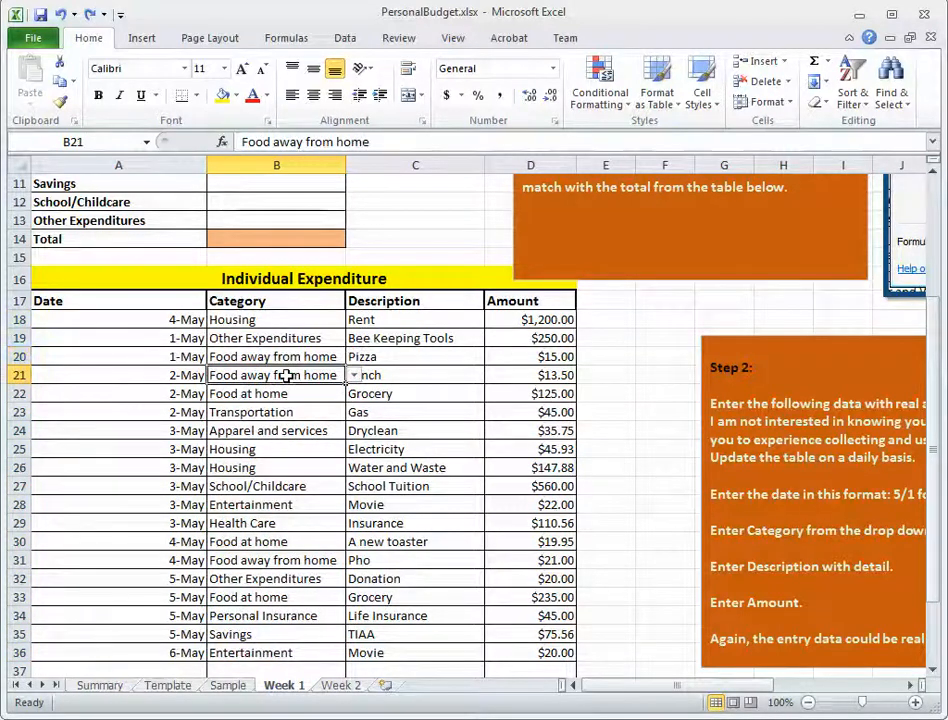
pyautogui.click(282, 561)
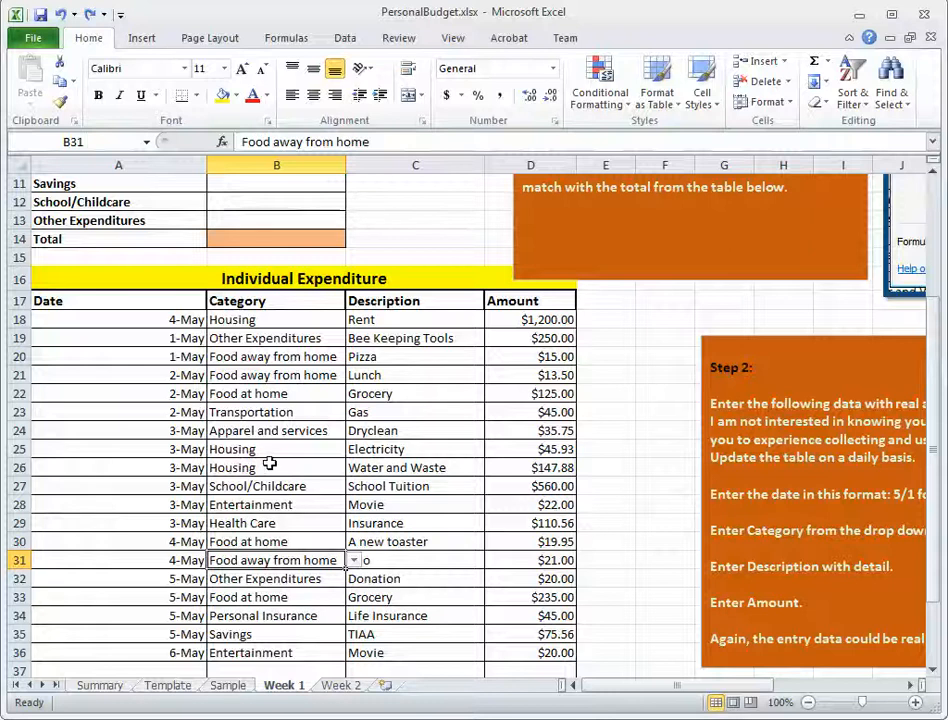
# Examine the Food at home entries in rows 22, 30 and 33 of the Individual Expenditure table with their amounts.
pyautogui.click(253, 394)
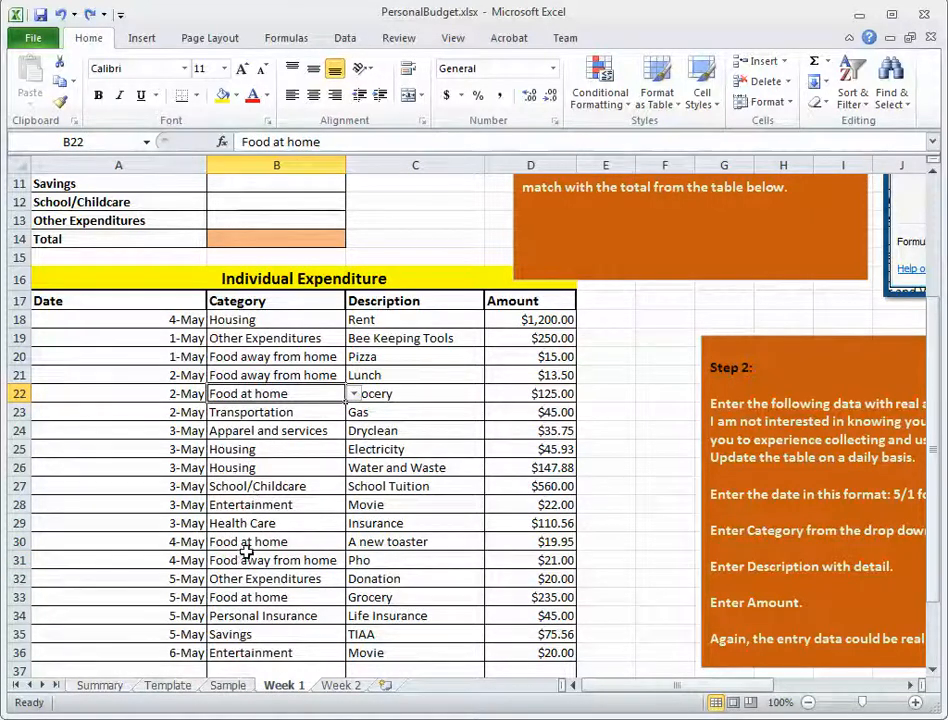
pyautogui.click(248, 545)
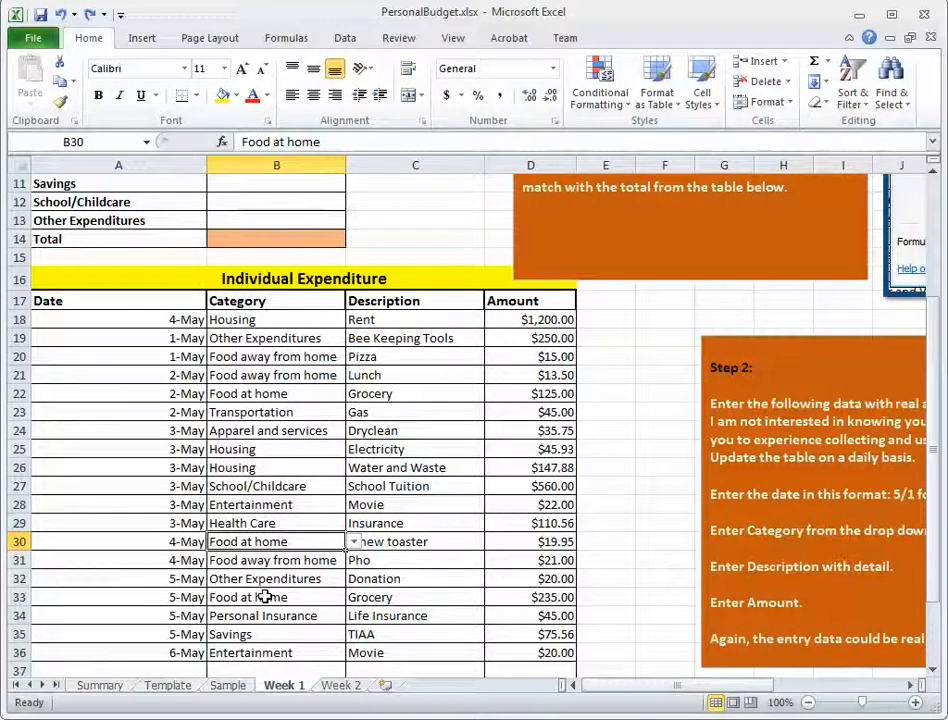
pyautogui.click(262, 395)
pyautogui.click(535, 394)
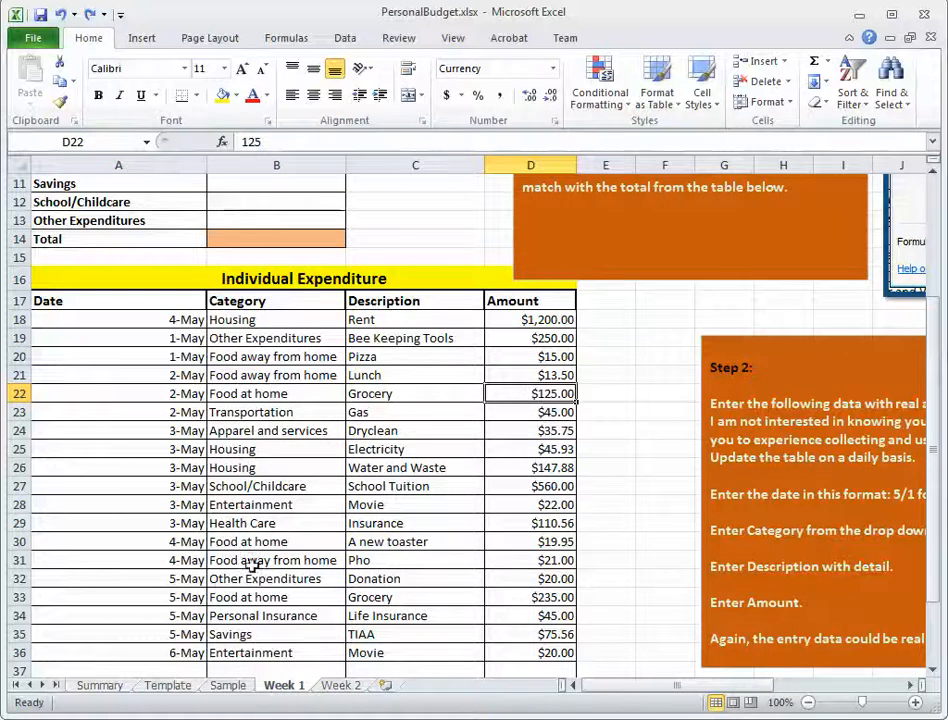
pyautogui.click(302, 541)
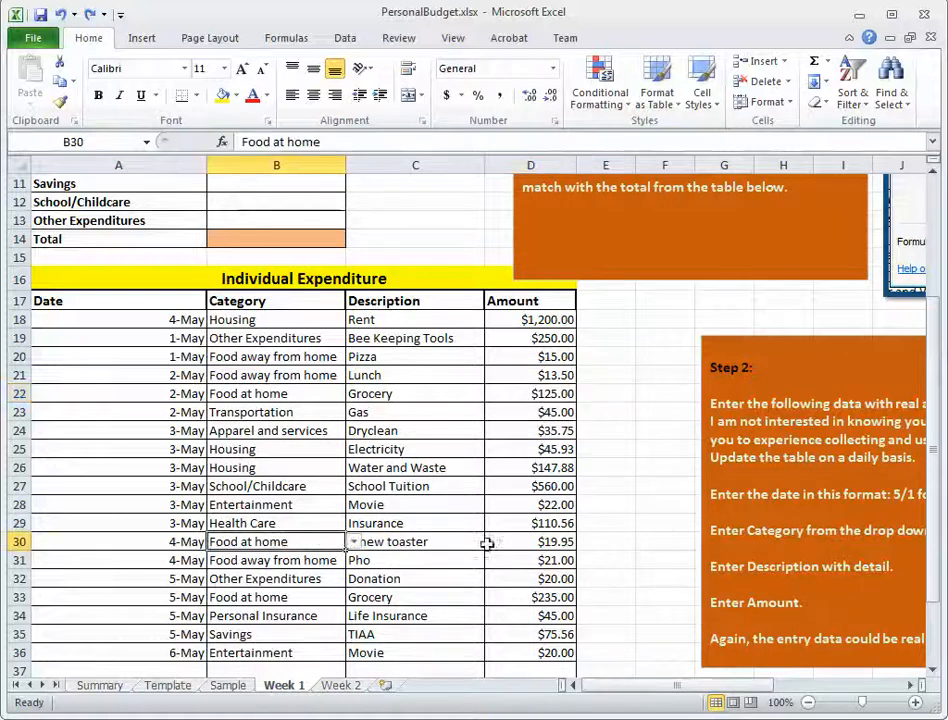
pyautogui.click(535, 542)
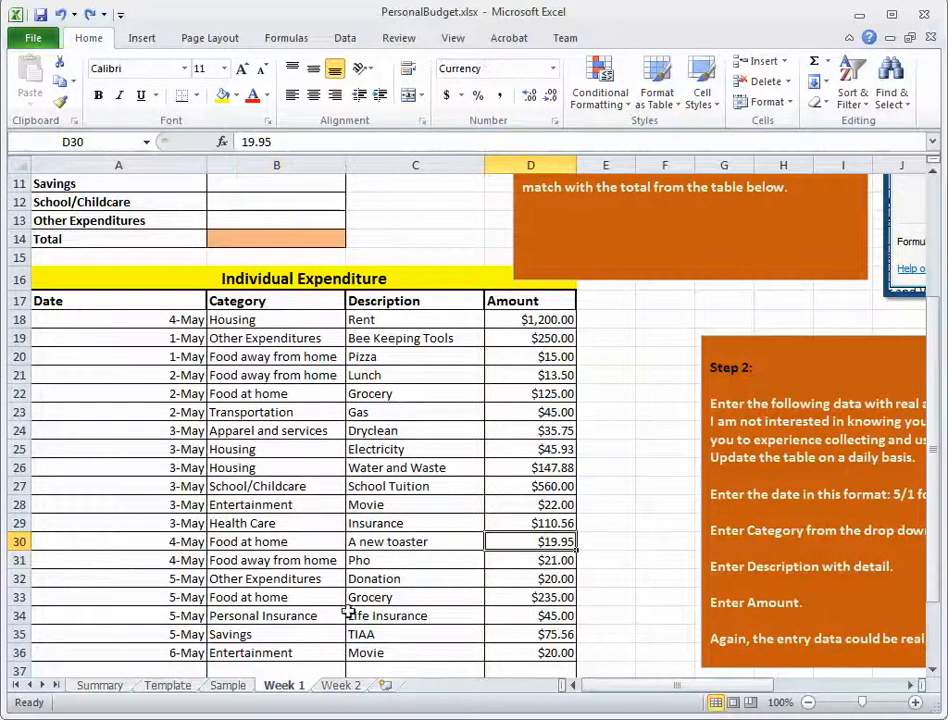
pyautogui.click(269, 598)
pyautogui.click(557, 597)
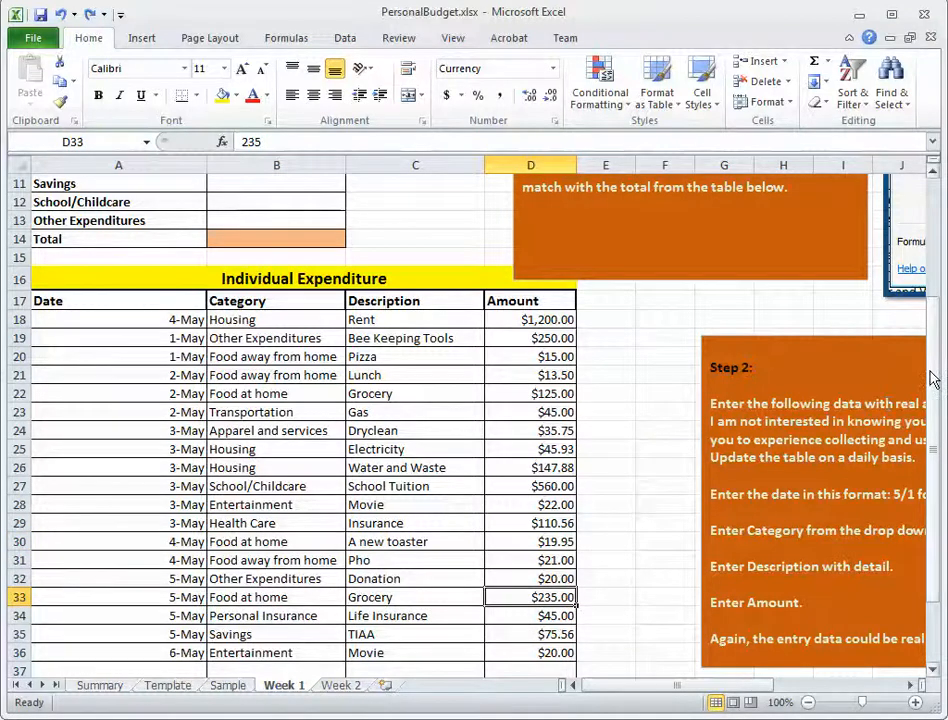
pyautogui.scroll(4, 391, 239)
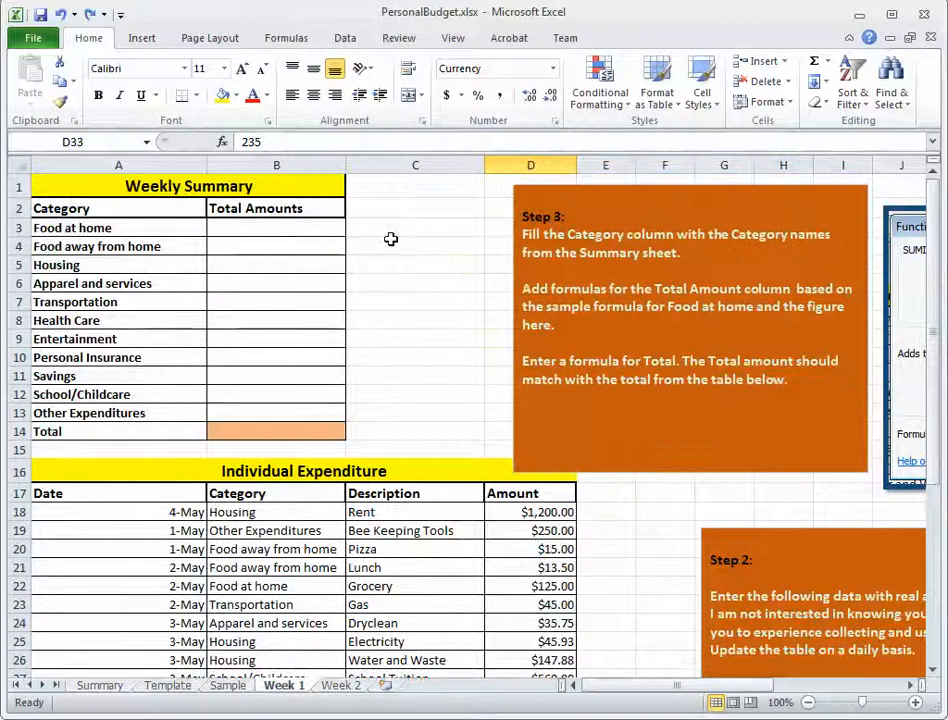
# Examine the linked category names in A3:A5 and the Food at home total cell B3 in the Weekly Summary.
pyautogui.click(279, 227)
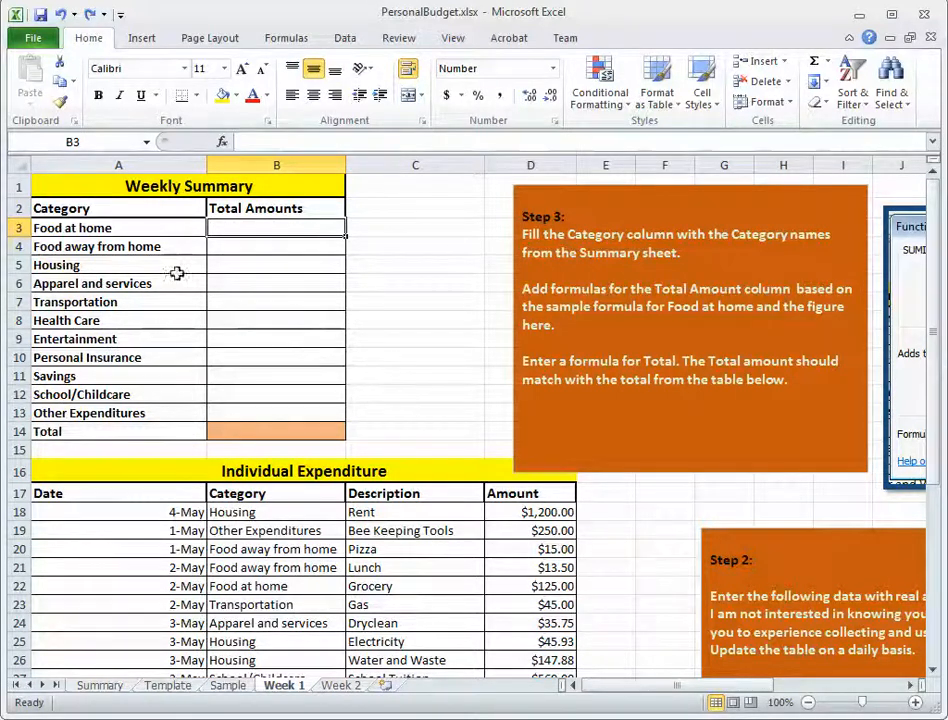
pyautogui.click(74, 226)
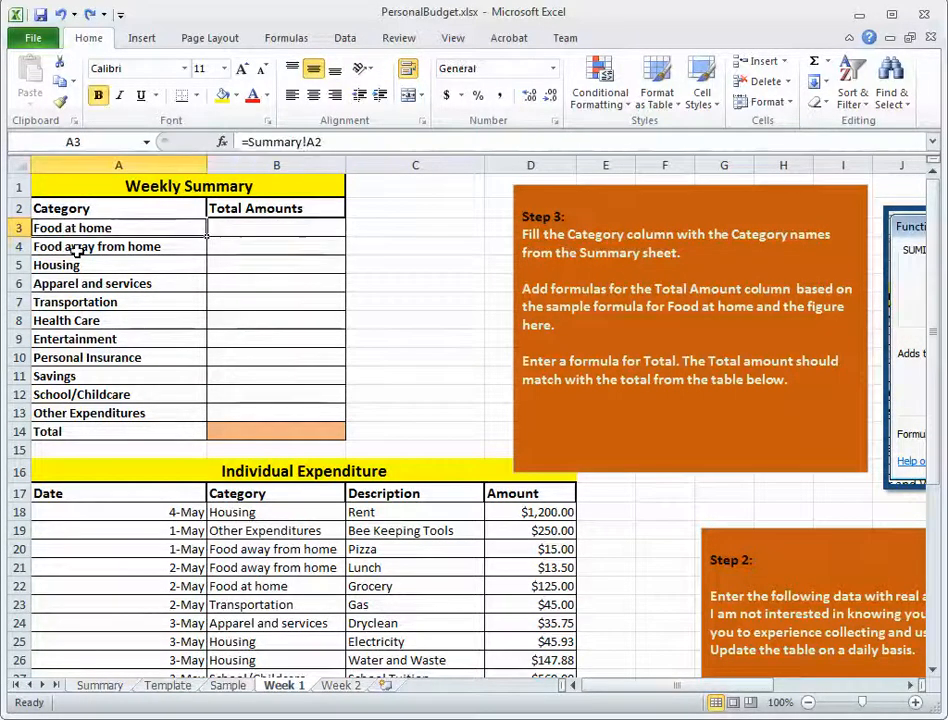
pyautogui.click(77, 247)
pyautogui.click(64, 265)
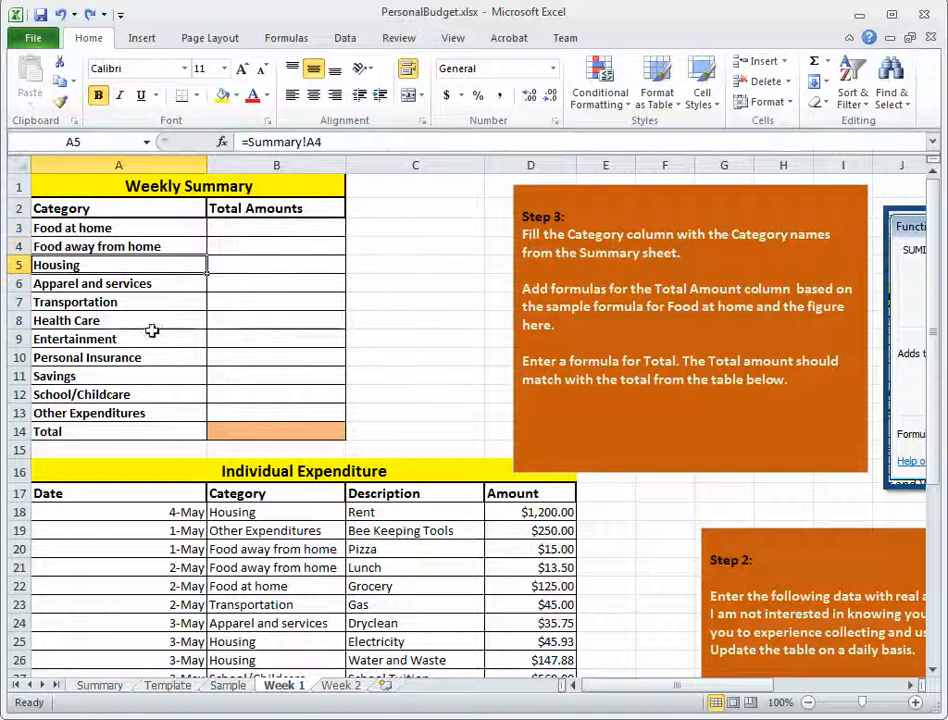
pyautogui.click(260, 228)
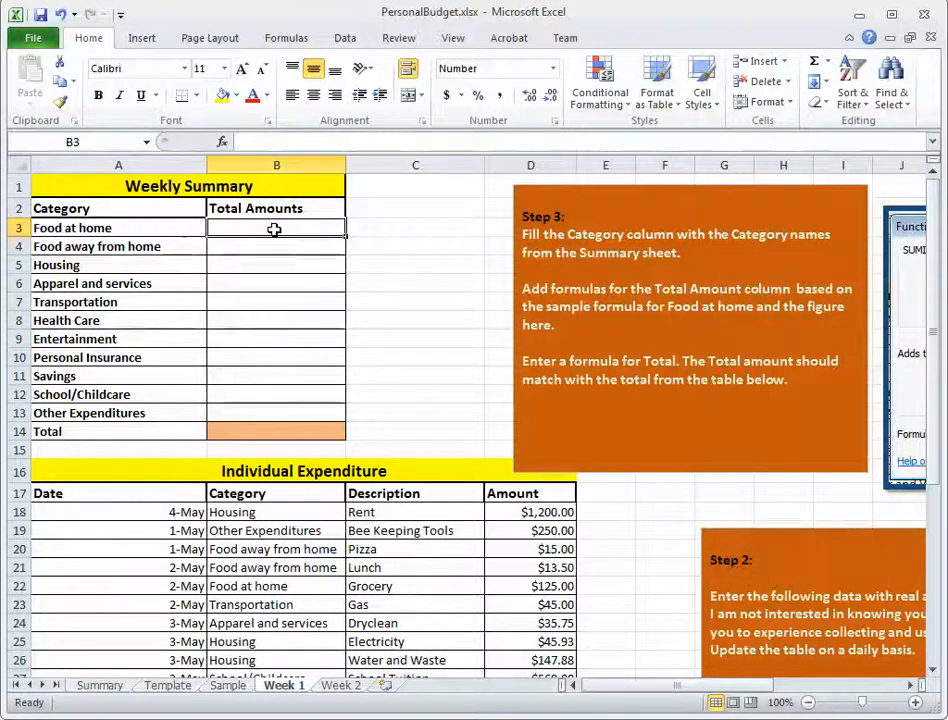
pyautogui.click(122, 227)
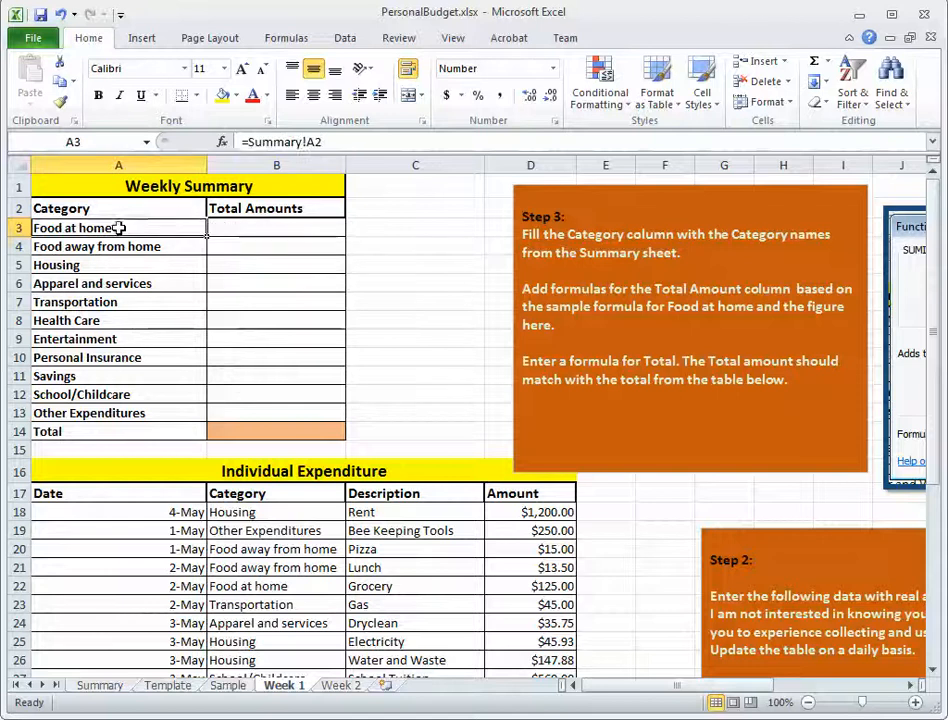
pyautogui.click(236, 230)
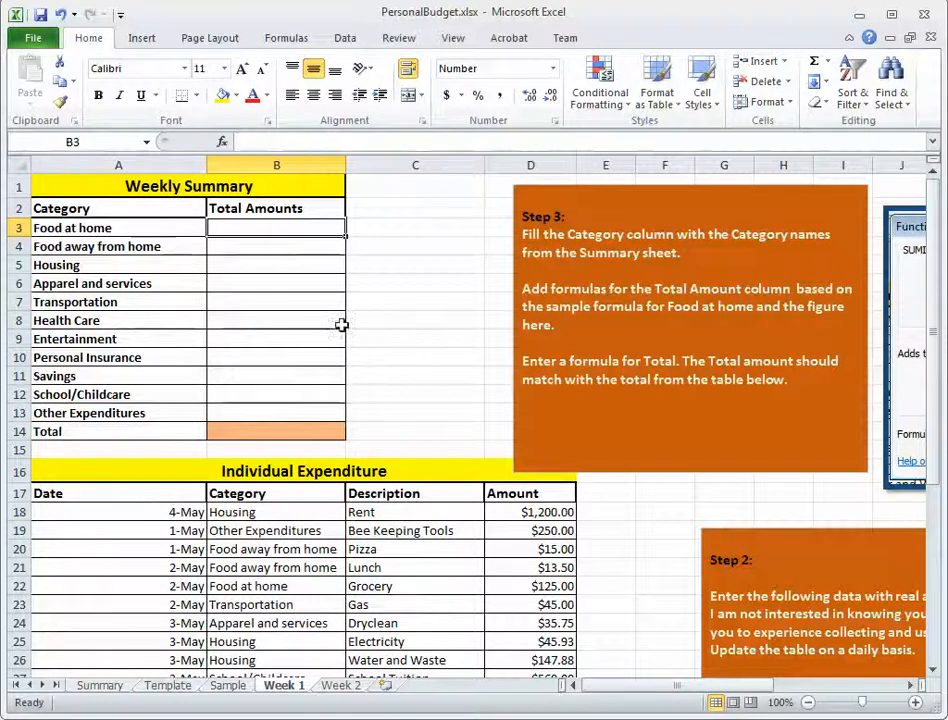
pyautogui.click(112, 230)
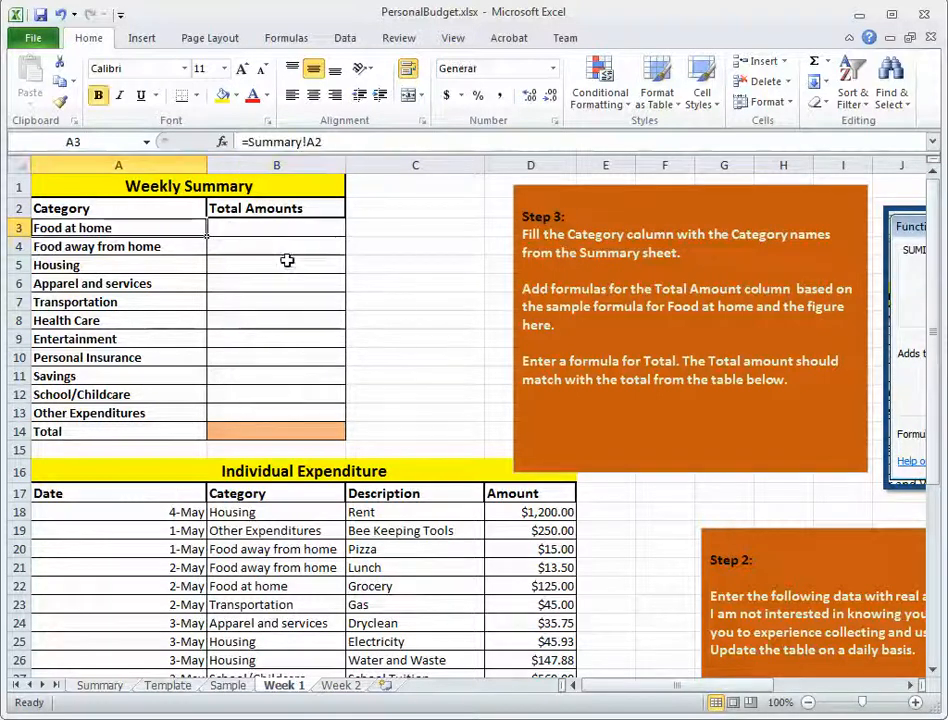
# Search for the sumif function and insert SUMIF into the Food at home total cell B3.
pyautogui.click(241, 226)
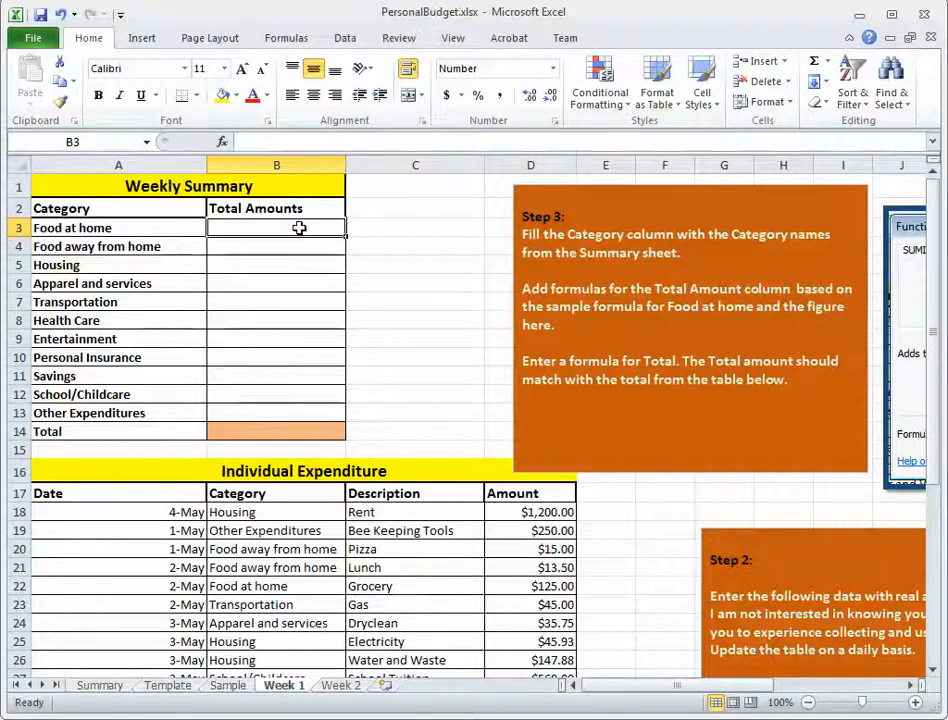
pyautogui.click(223, 143)
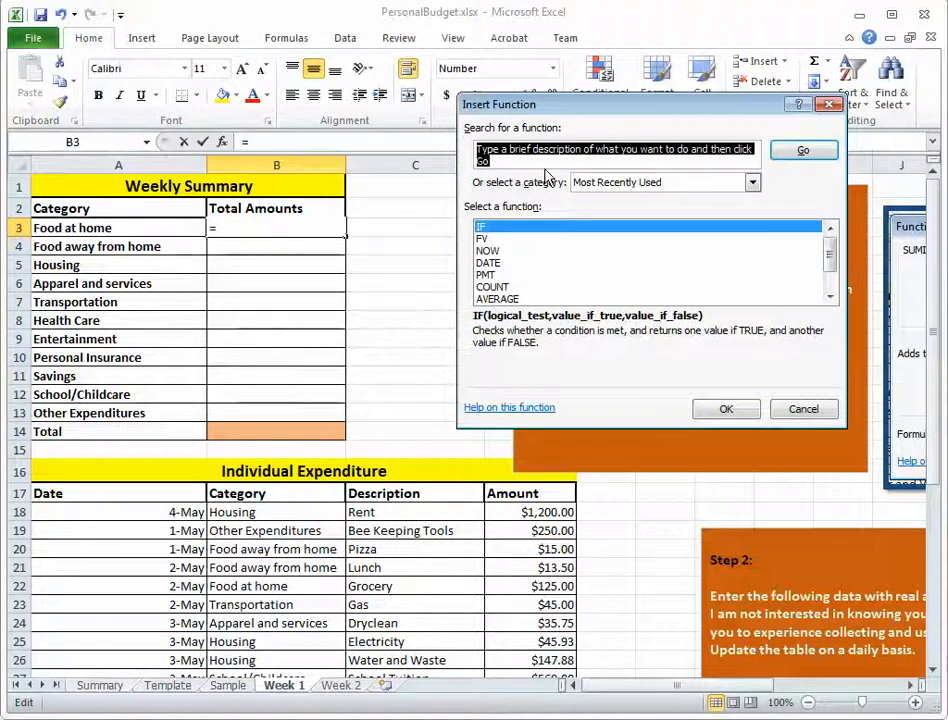
pyautogui.press('BackSpace')
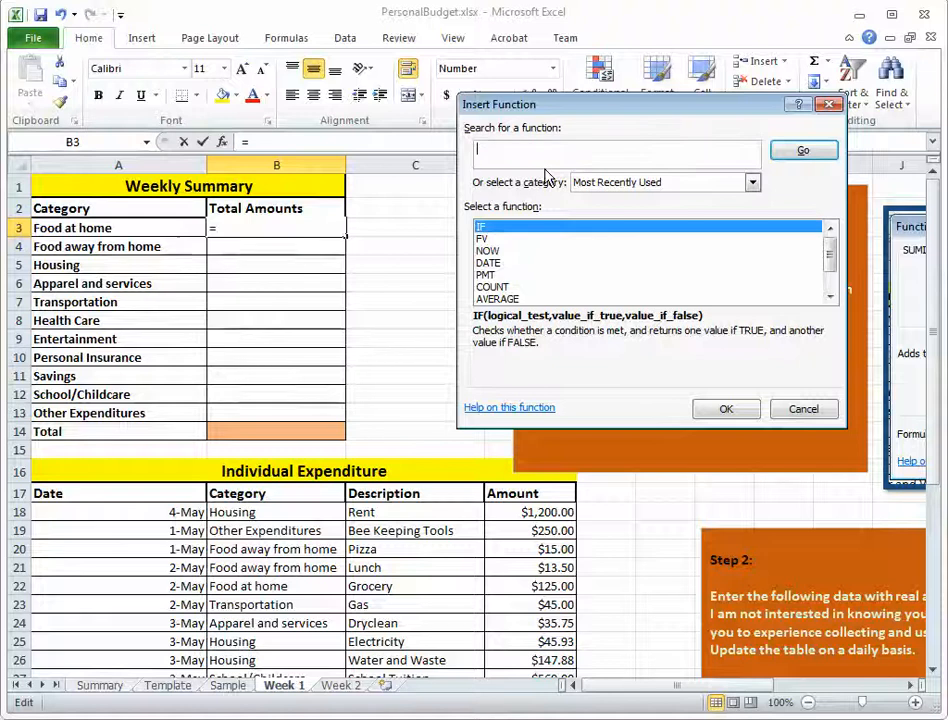
pyautogui.write('sumeif')
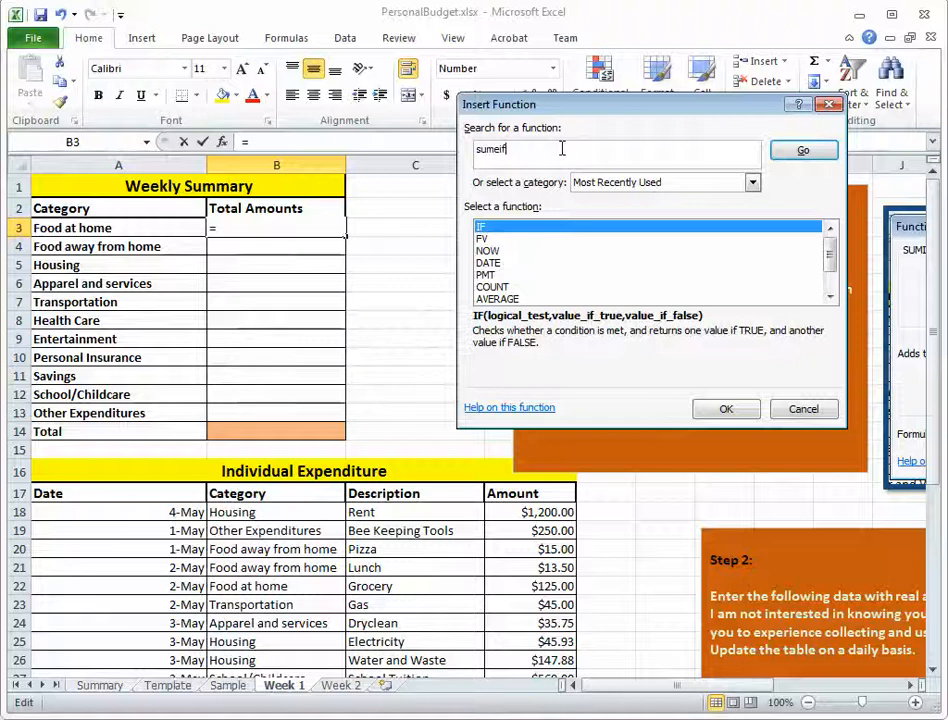
pyautogui.press('BackSpace')
pyautogui.press('BackSpace')
pyautogui.press('BackSpace')
pyautogui.write('if')
pyautogui.moveTo(520, 150); pyautogui.dragTo(472, 149)
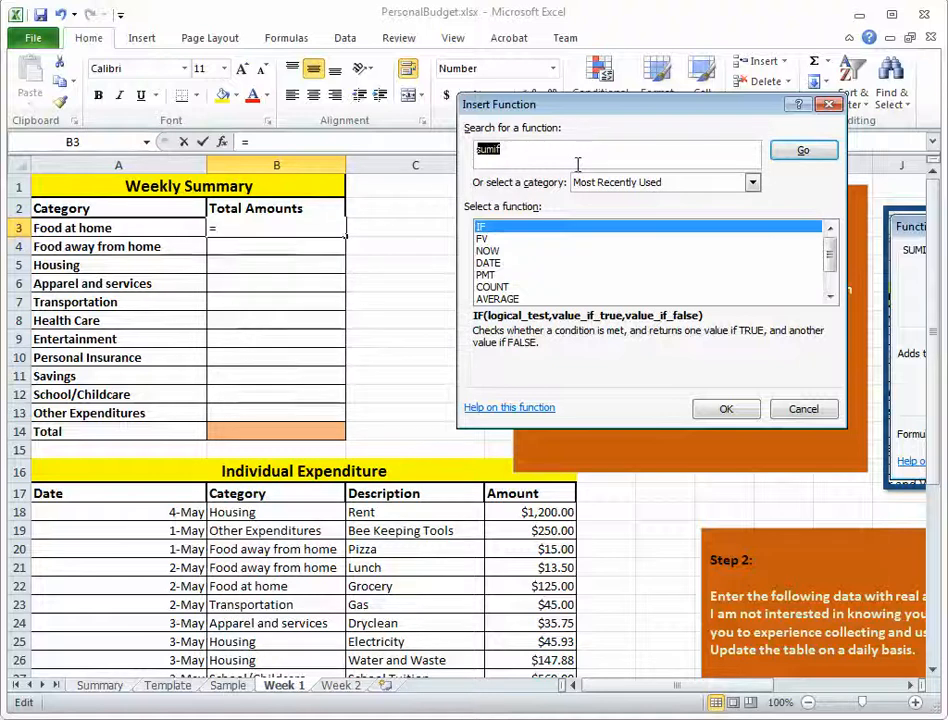
pyautogui.click(804, 152)
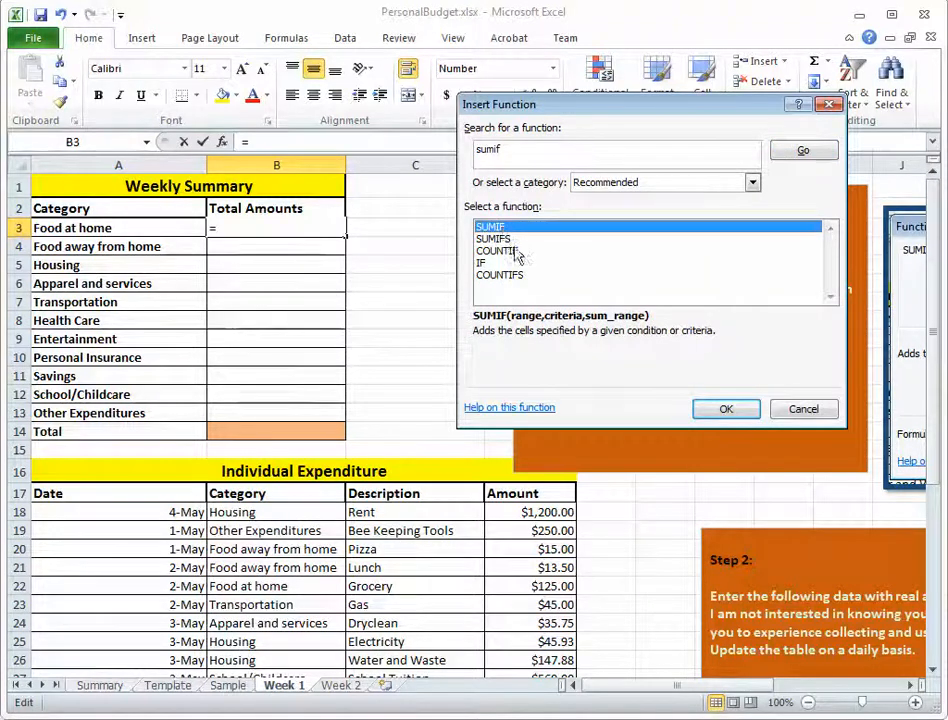
pyautogui.click(727, 410)
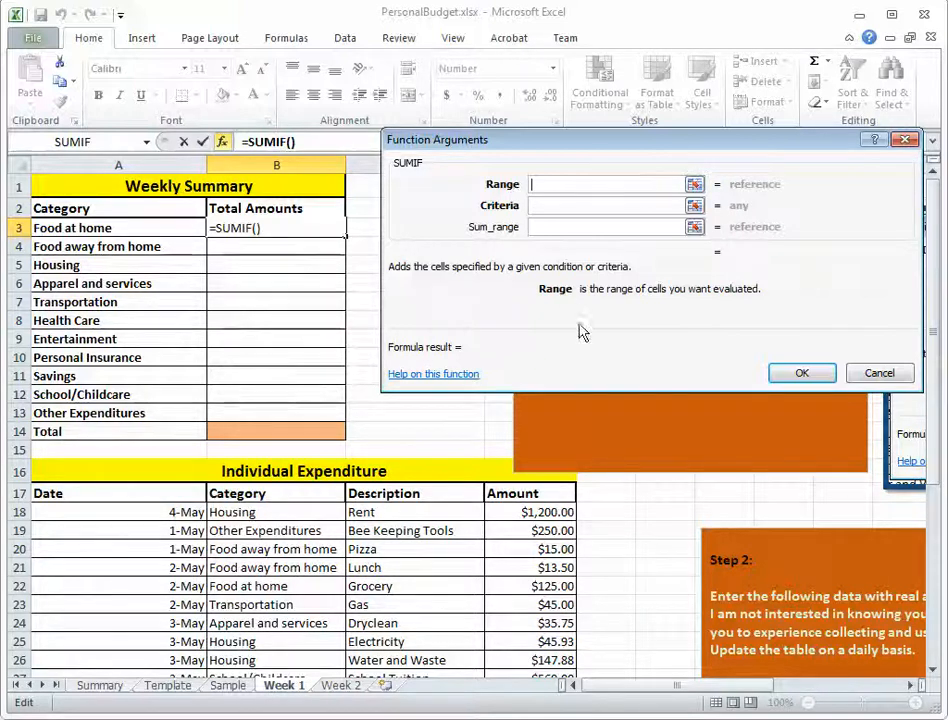
# Set the SUMIF Range to the expenditure categories B18:B40 and its Criteria to the Food at home cell A3.
pyautogui.moveTo(595, 290); pyautogui.dragTo(601, 290)
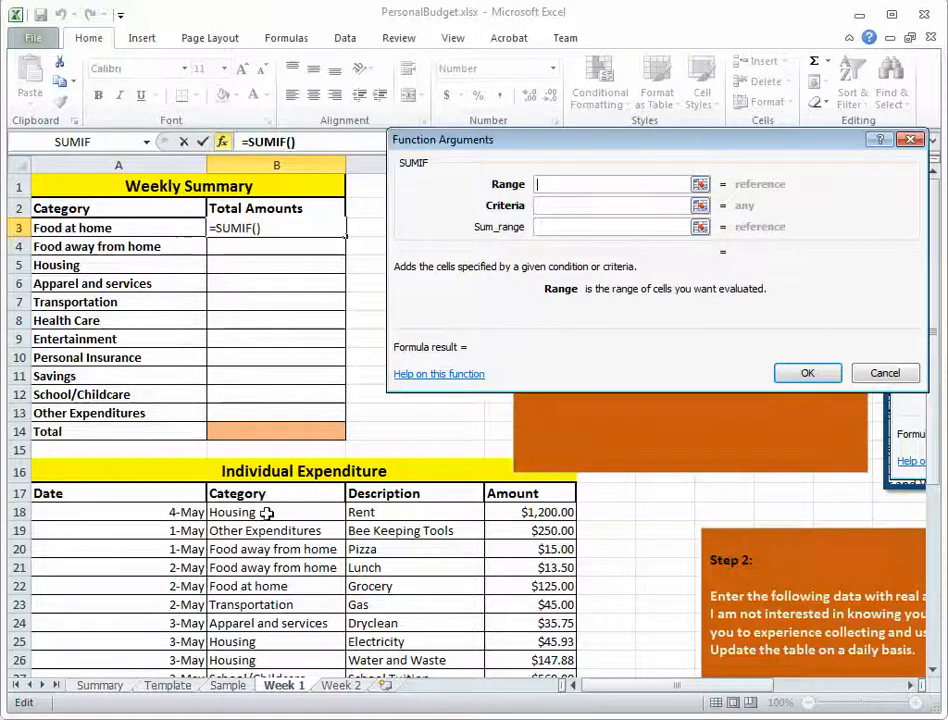
pyautogui.moveTo(267, 511); pyautogui.dragTo(262, 603)
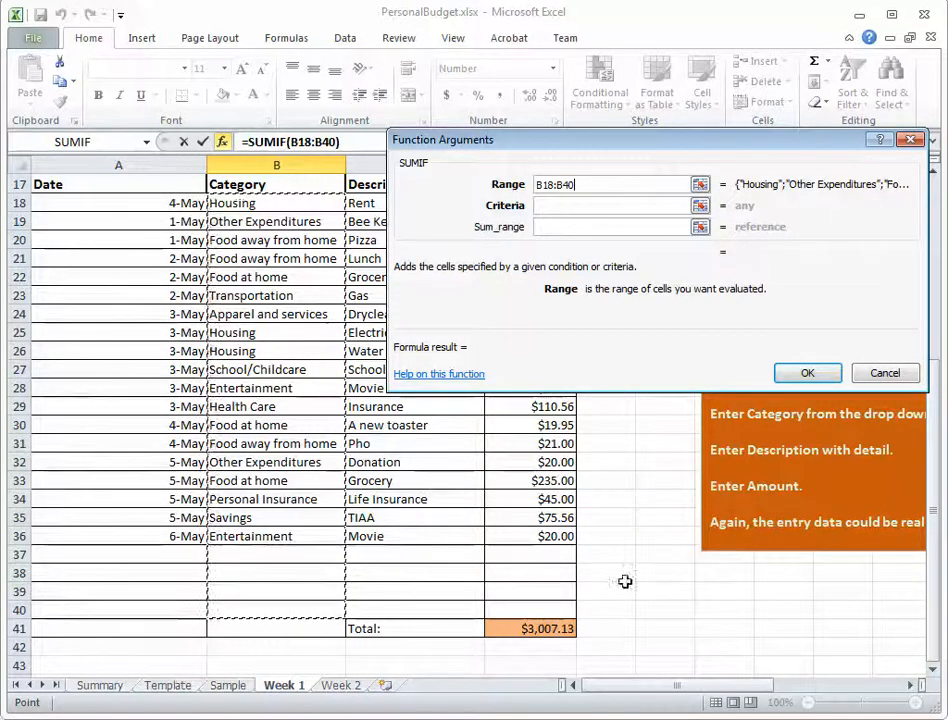
pyautogui.moveTo(931, 413); pyautogui.dragTo(928, 216)
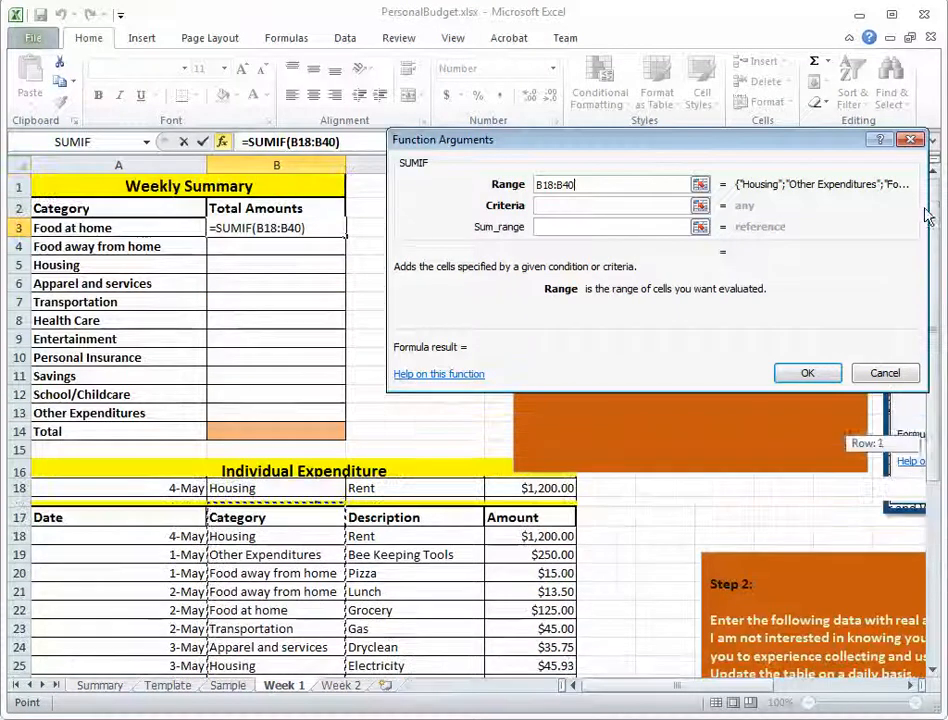
pyautogui.click(576, 203)
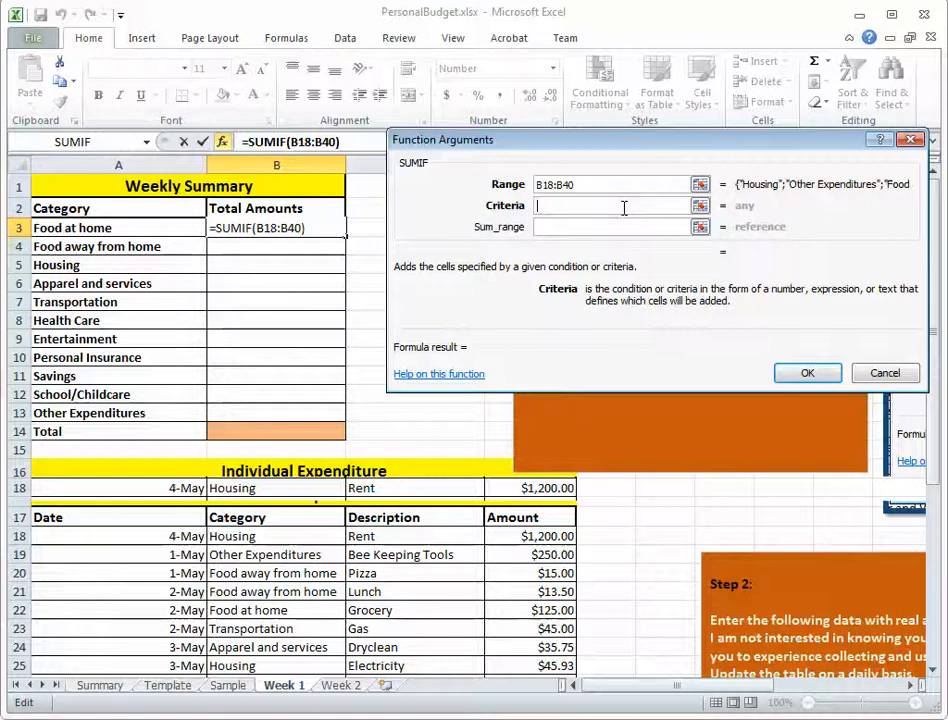
pyautogui.click(93, 228)
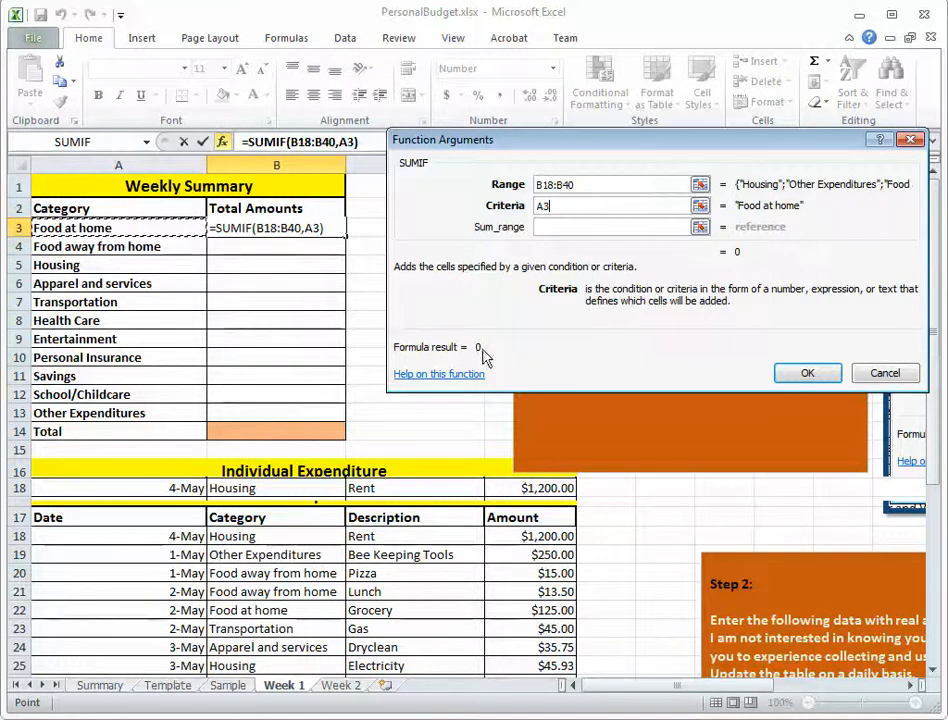
pyautogui.doubleClick(541, 206)
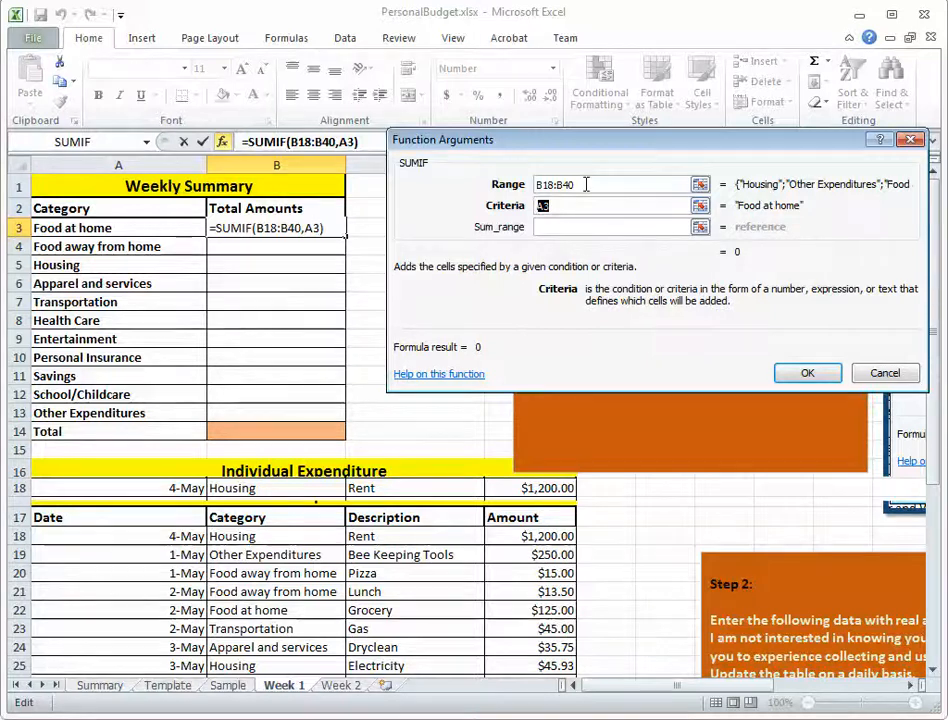
pyautogui.moveTo(586, 184); pyautogui.dragTo(540, 205)
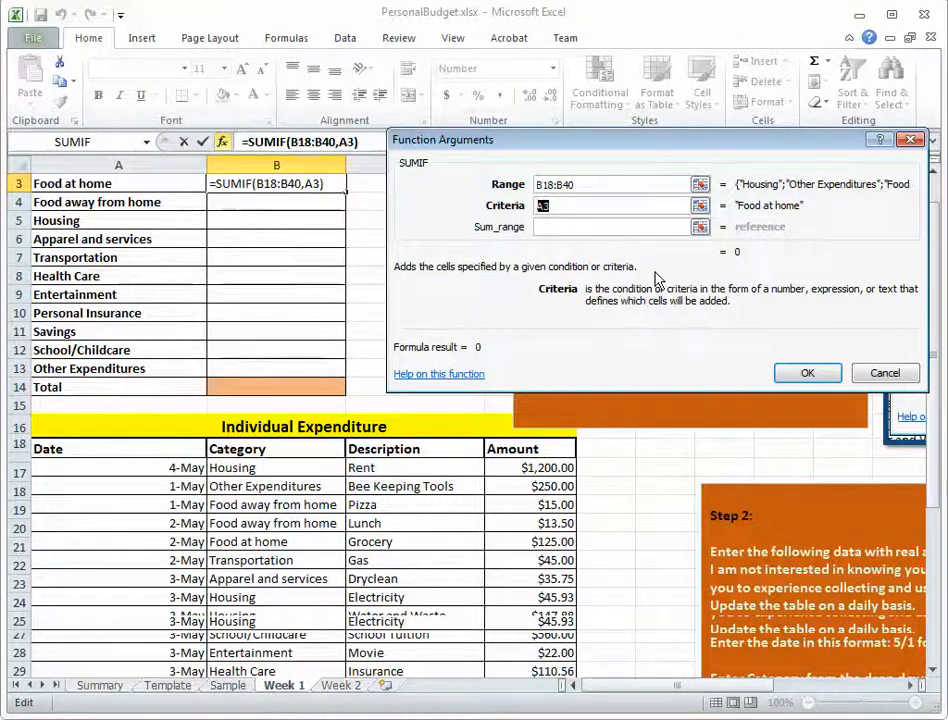
# Set the SUMIF Sum_range to the Individual Expenditure amounts D18:D40.
pyautogui.click(575, 227)
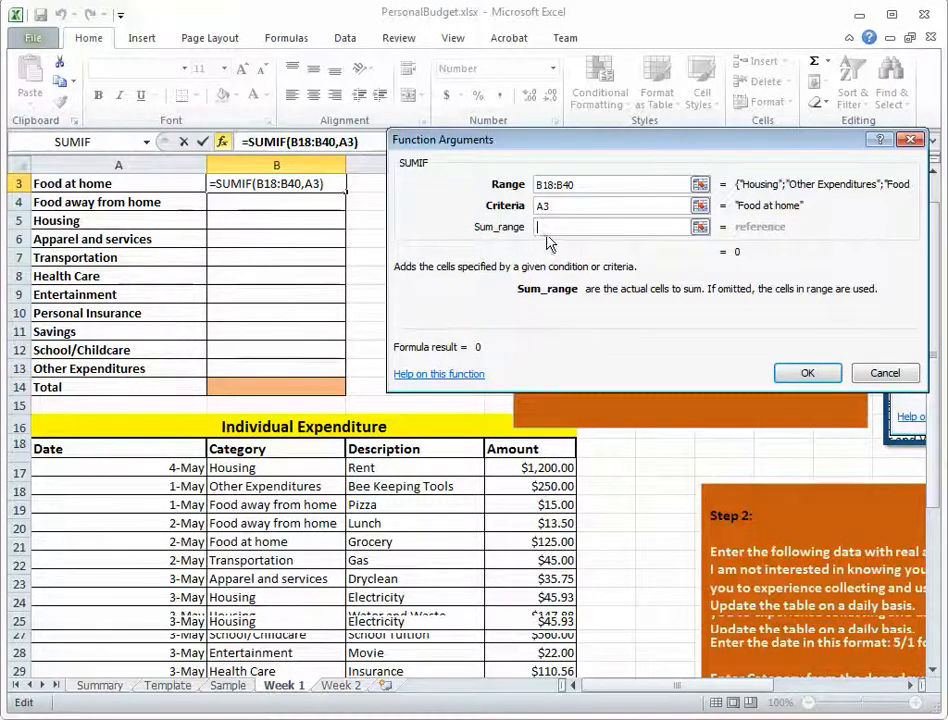
pyautogui.click(529, 467)
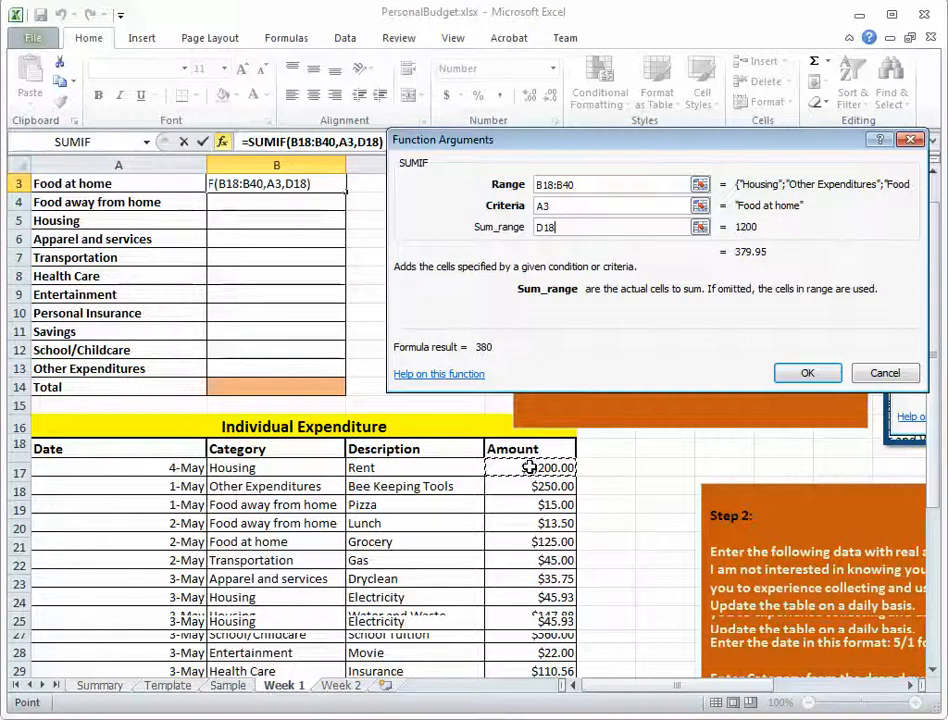
pyautogui.moveTo(529, 467); pyautogui.dragTo(529, 607)
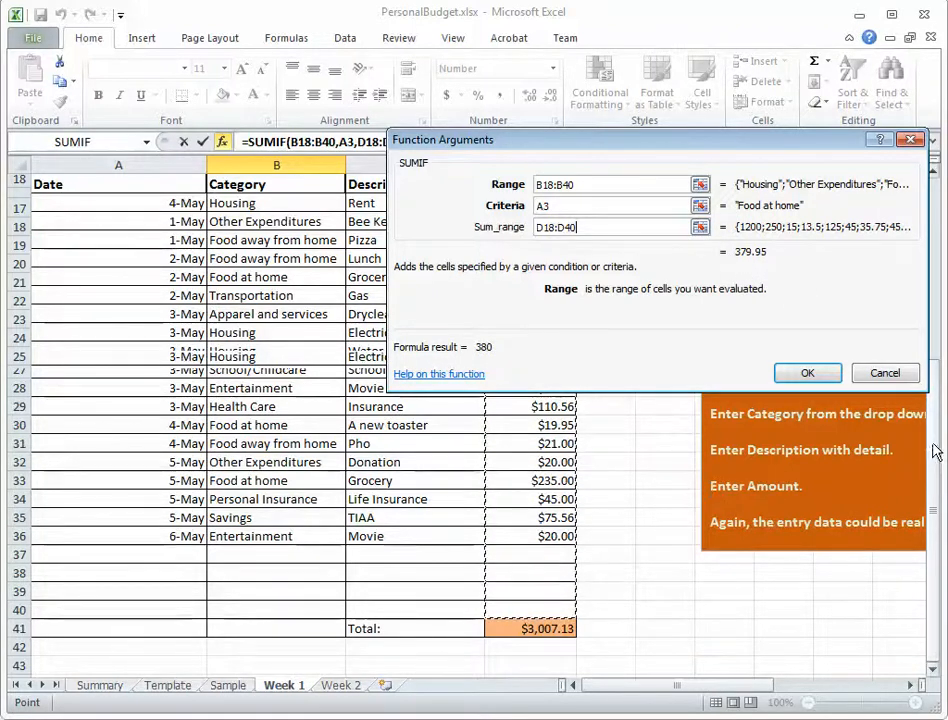
pyautogui.moveTo(932, 444); pyautogui.dragTo(920, 203)
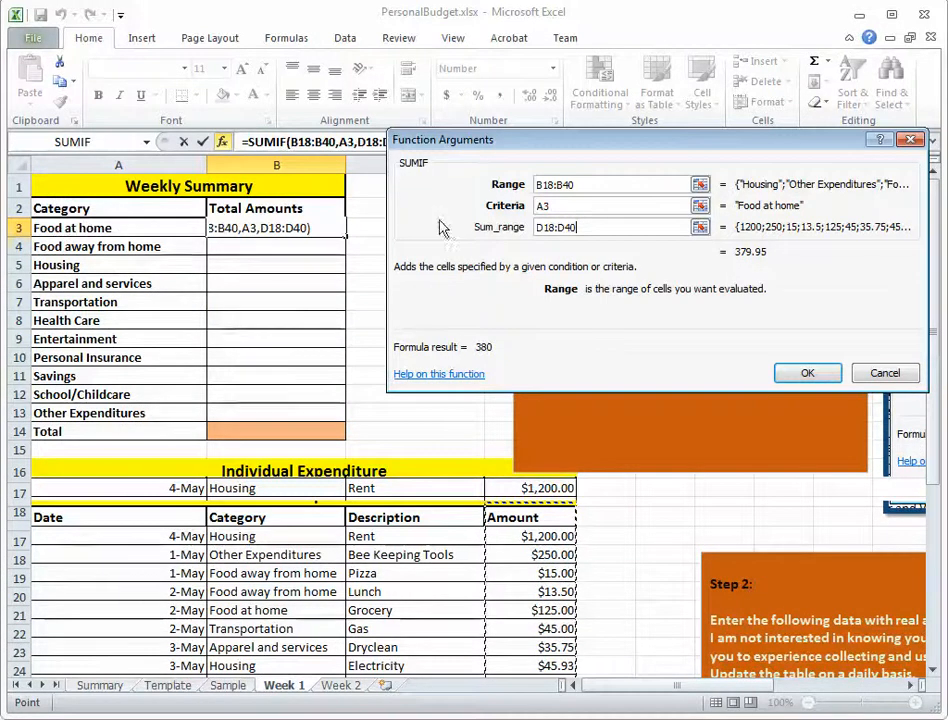
# Review the Criteria, Range and Sum_range arguments and accept the SUMIF formula in B3.
pyautogui.doubleClick(565, 205)
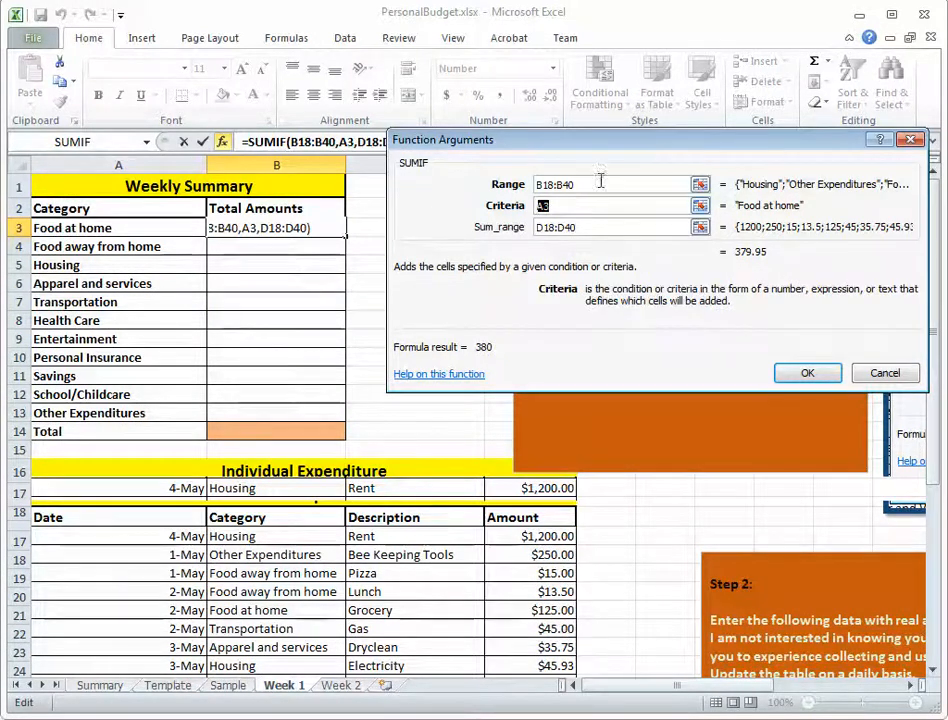
pyautogui.click(592, 186)
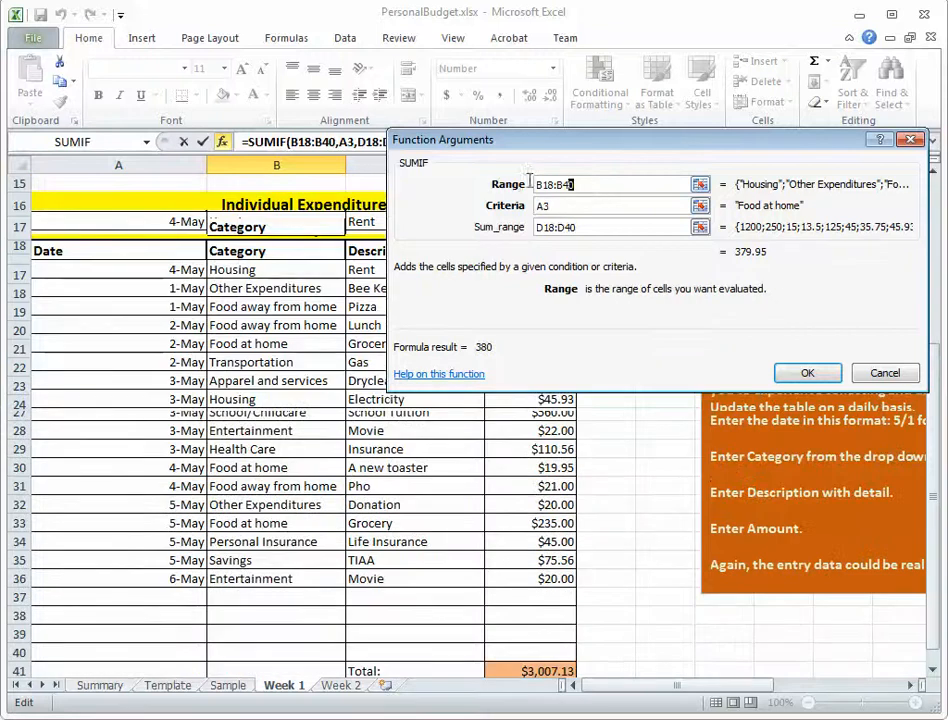
pyautogui.moveTo(530, 181); pyautogui.dragTo(502, 185)
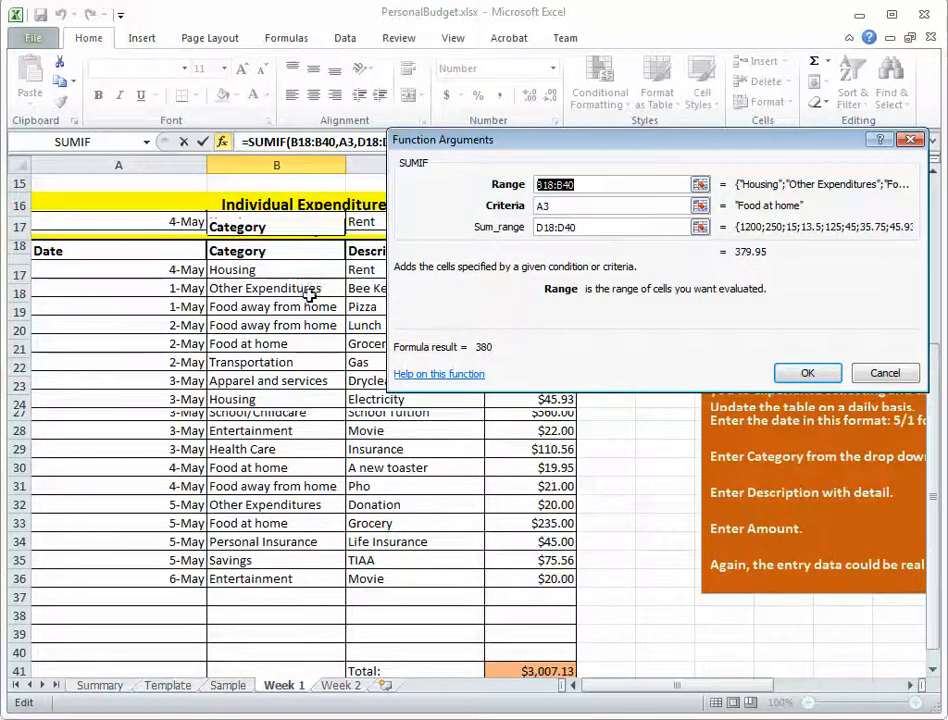
pyautogui.click(610, 227)
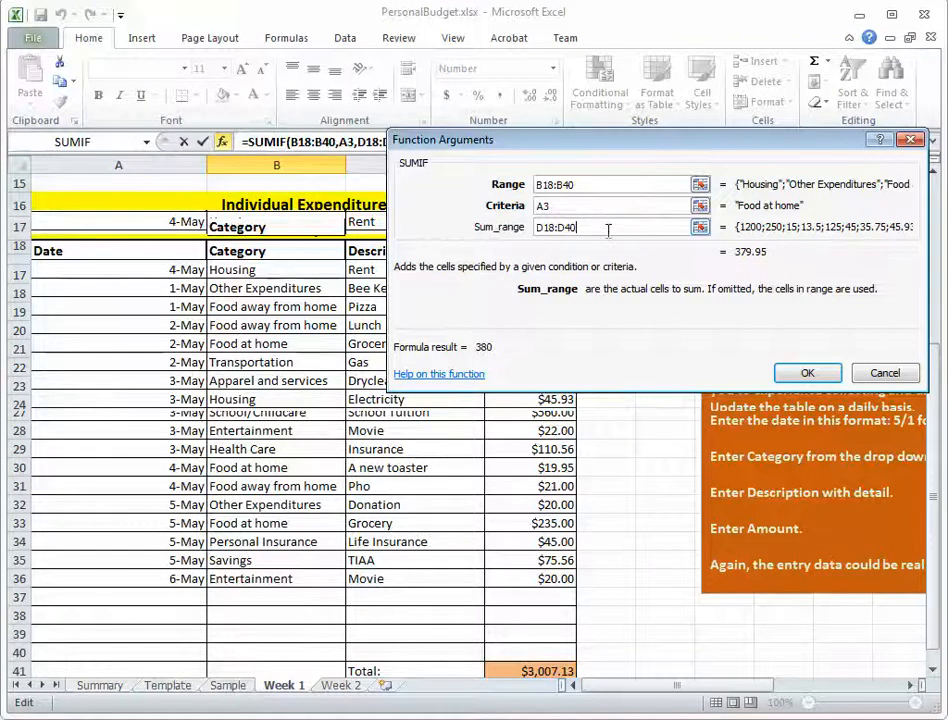
pyautogui.moveTo(609, 228); pyautogui.dragTo(537, 228)
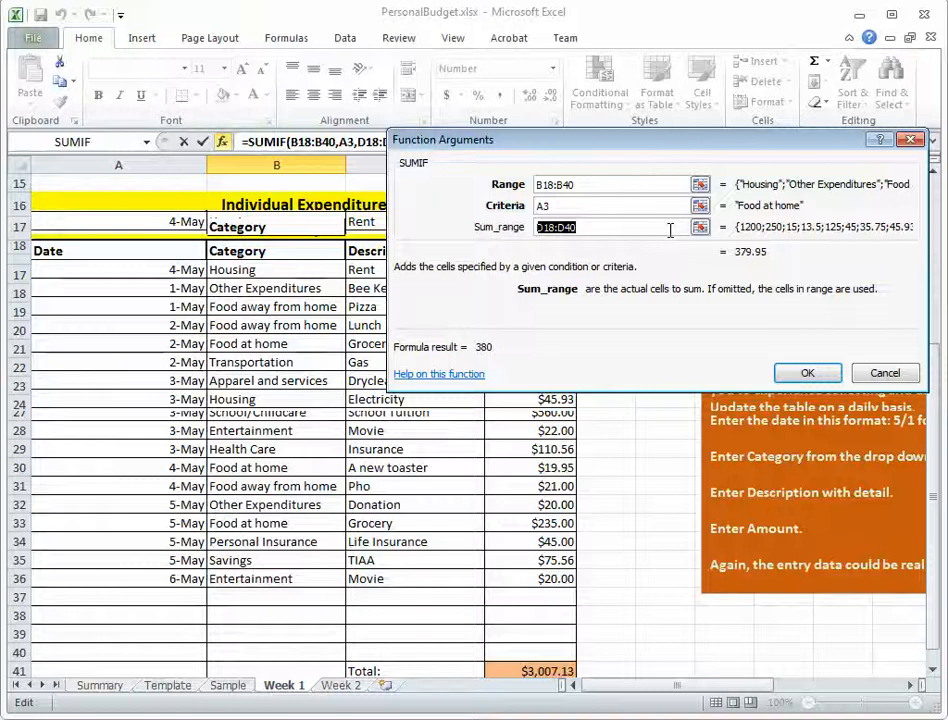
pyautogui.click(641, 187)
pyautogui.moveTo(938, 425); pyautogui.dragTo(918, 232)
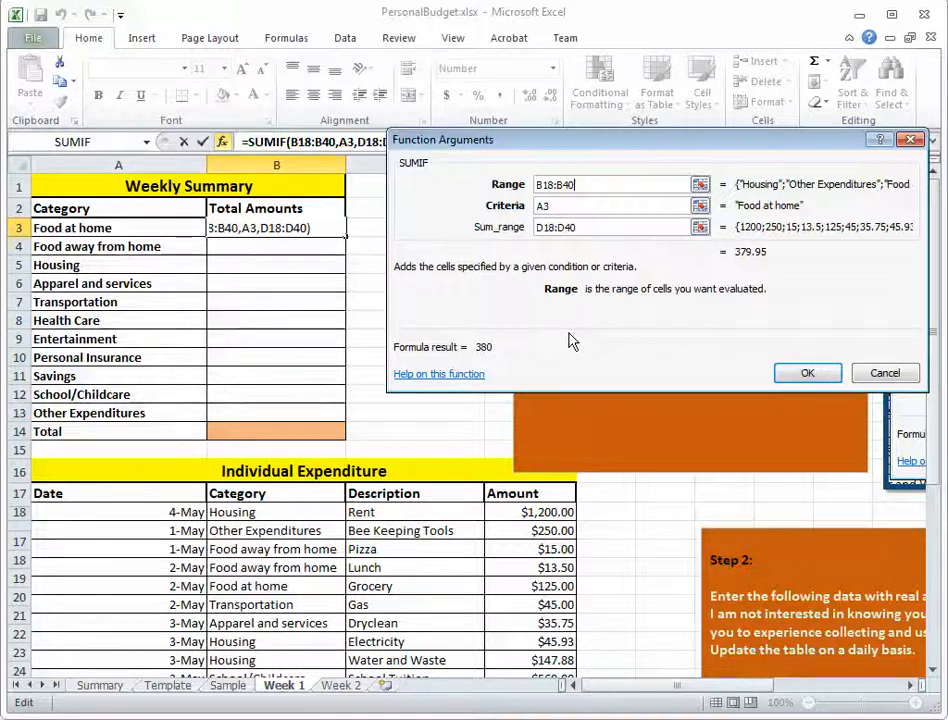
pyautogui.click(806, 375)
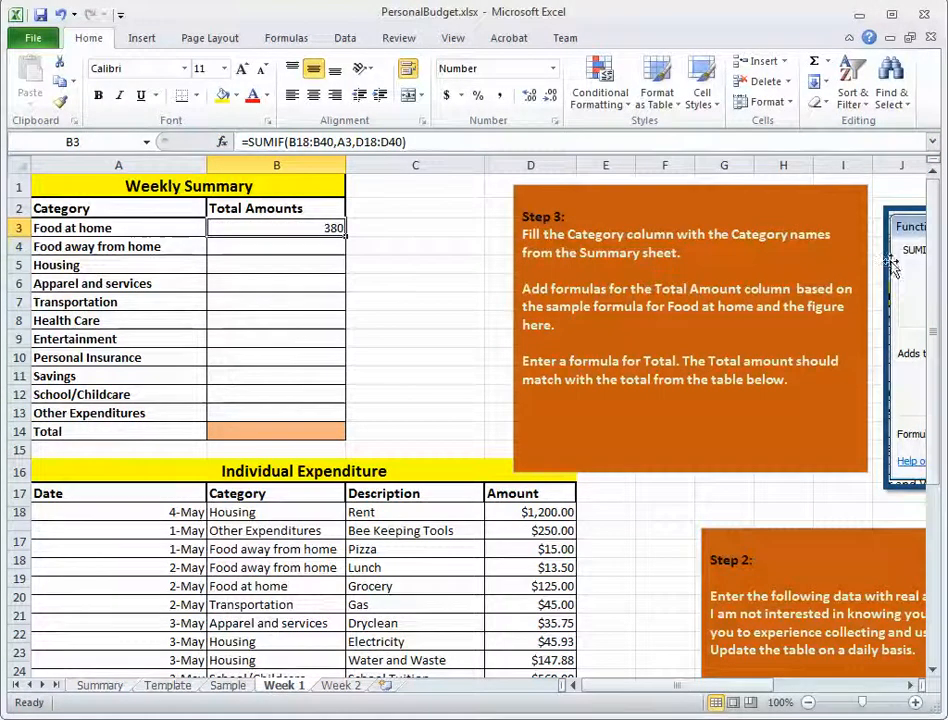
# Check the Food at home entries and their amounts in the Individual Expenditure table against the B3 total.
pyautogui.moveTo(927, 281); pyautogui.dragTo(940, 366)
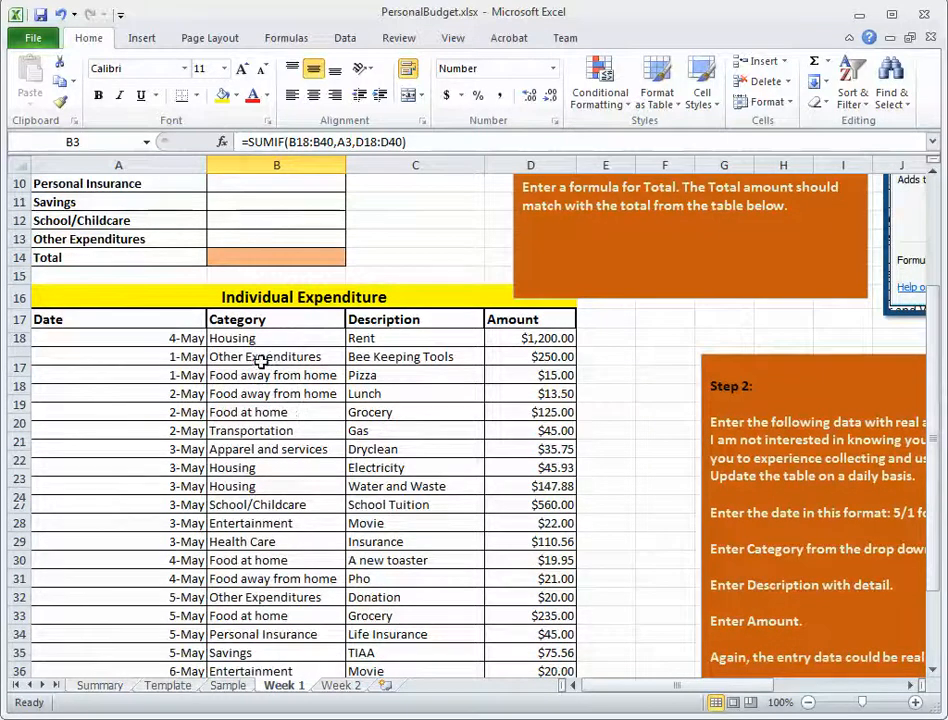
pyautogui.click(259, 412)
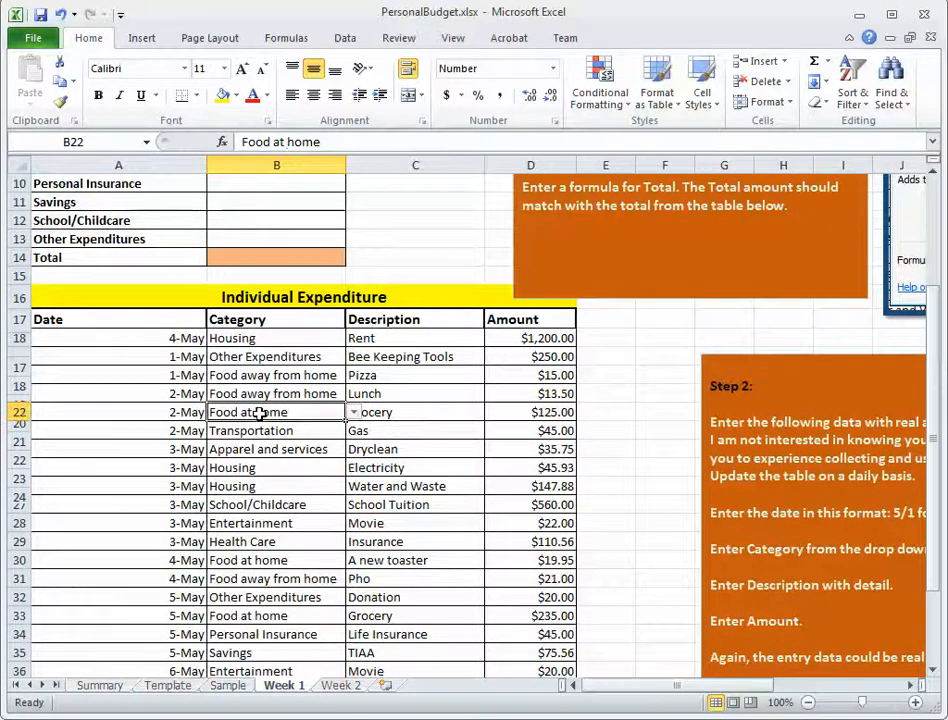
pyautogui.click(538, 414)
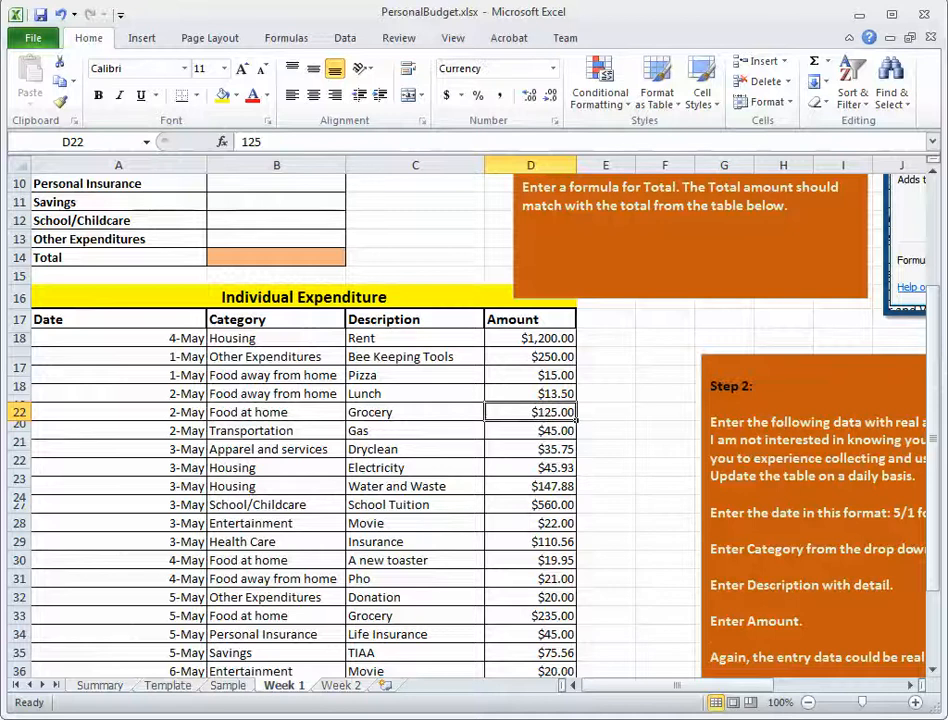
pyautogui.moveTo(931, 358); pyautogui.dragTo(933, 375)
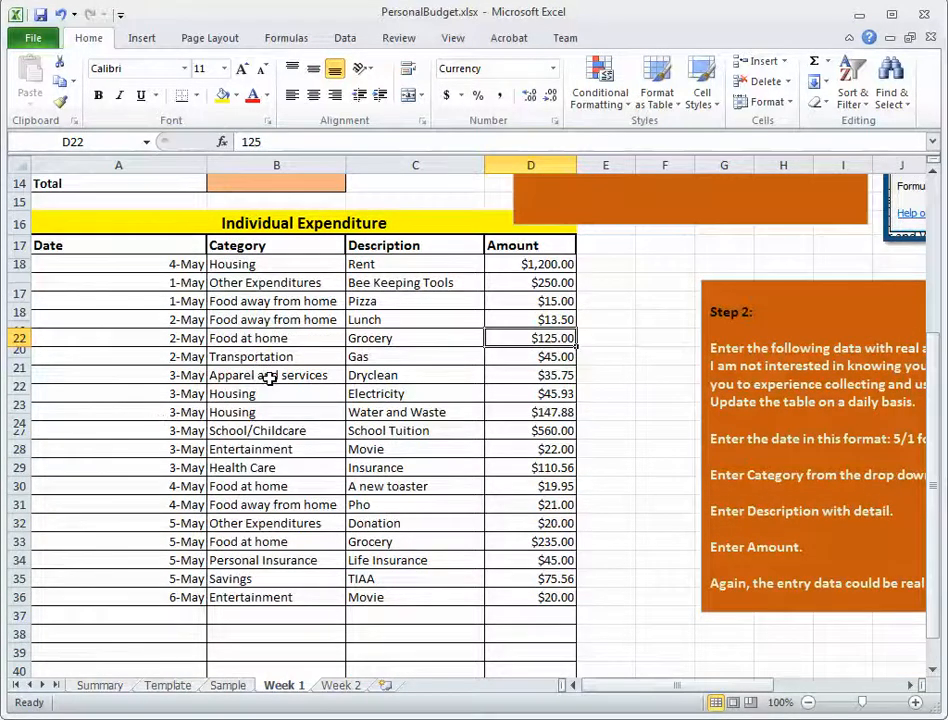
pyautogui.click(260, 488)
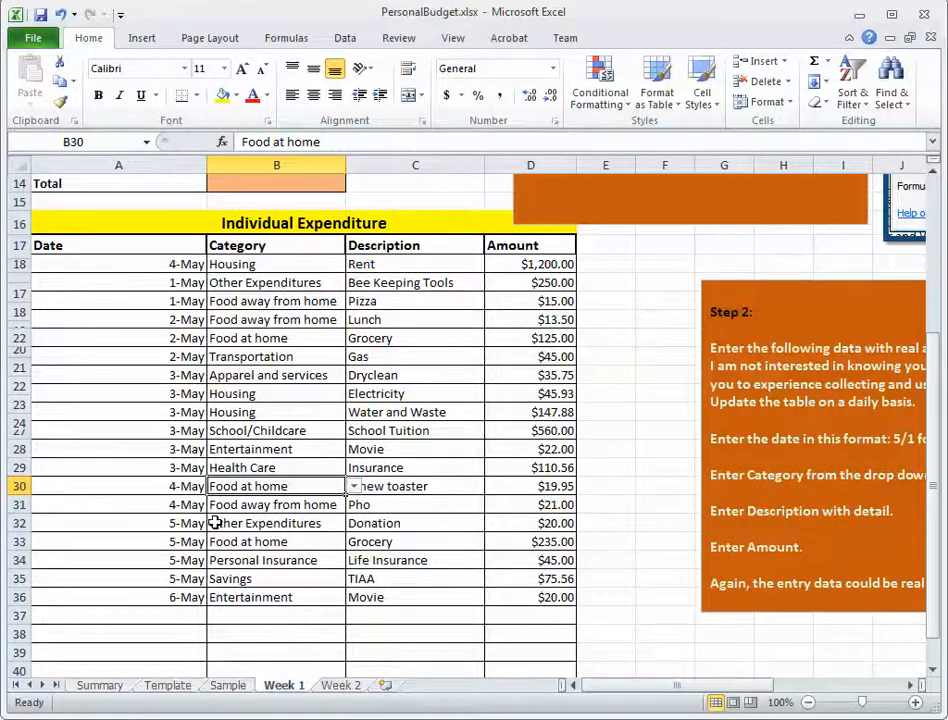
pyautogui.click(264, 541)
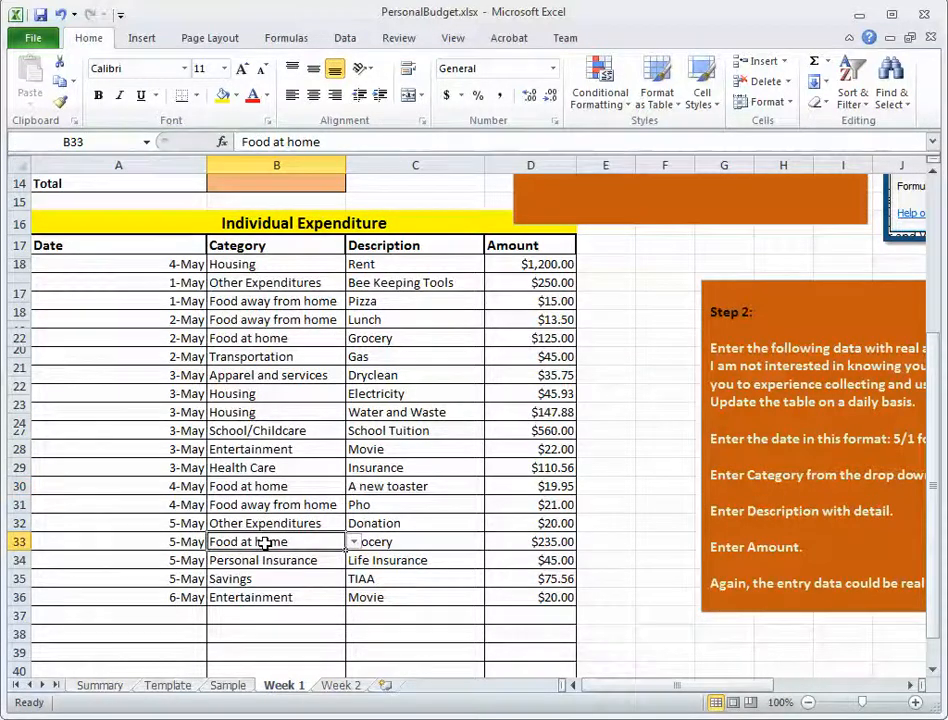
pyautogui.click(515, 541)
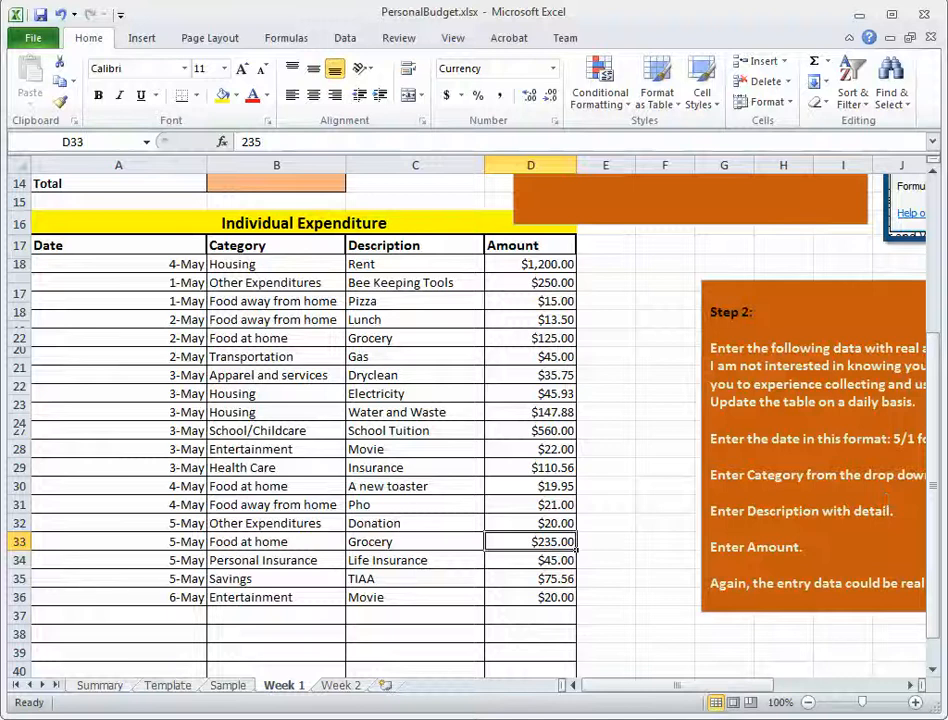
# Examine the SUMIF formula in the Food at home total B3, including its criteria and range references.
pyautogui.moveTo(935, 383); pyautogui.dragTo(940, 193)
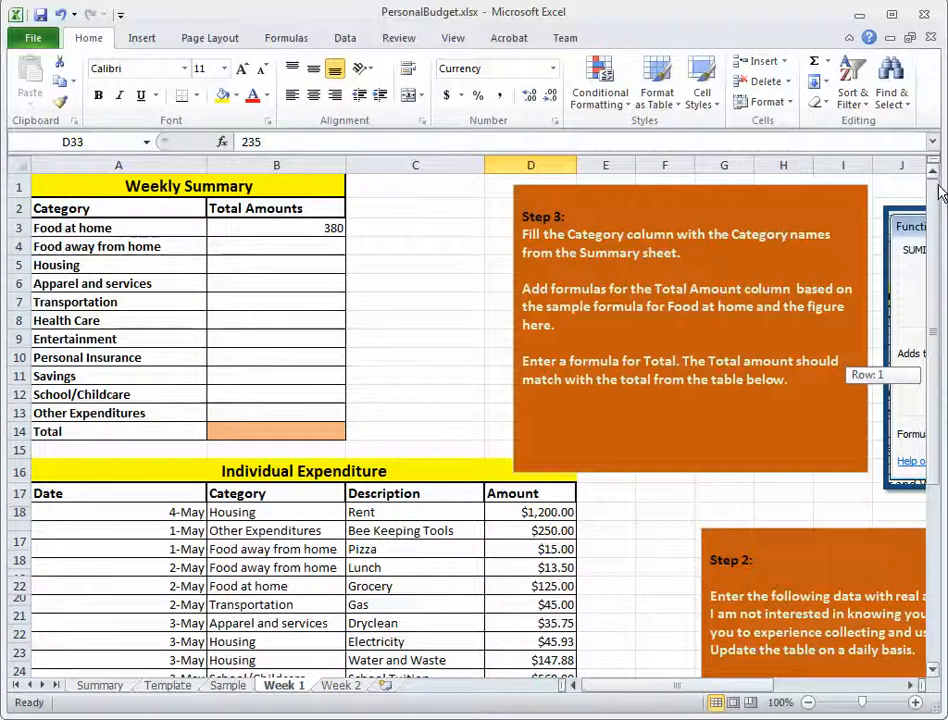
pyautogui.click(336, 227)
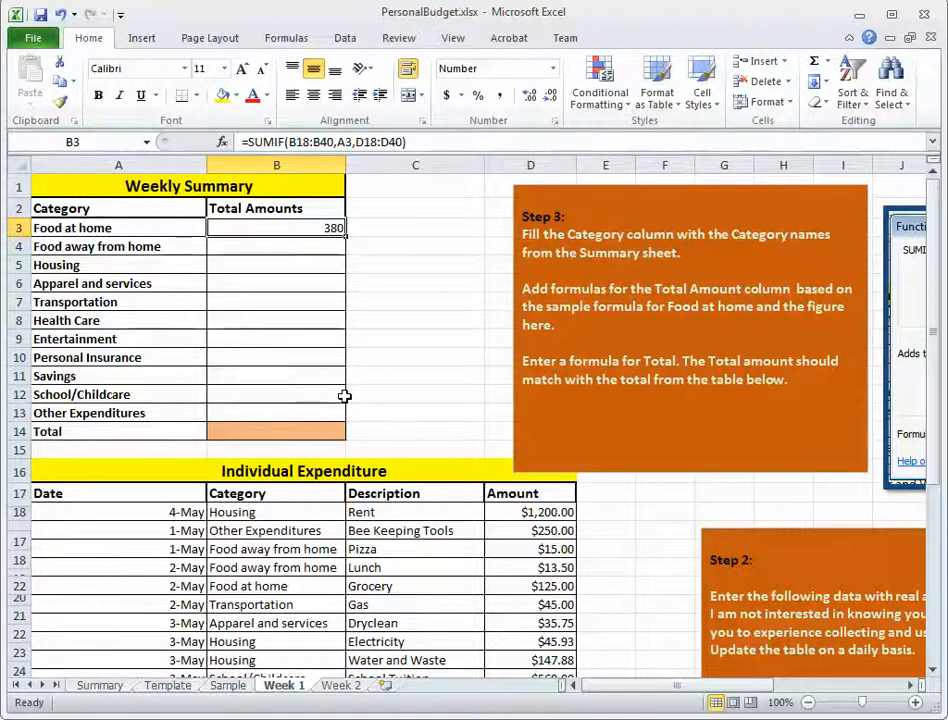
pyautogui.click(435, 143)
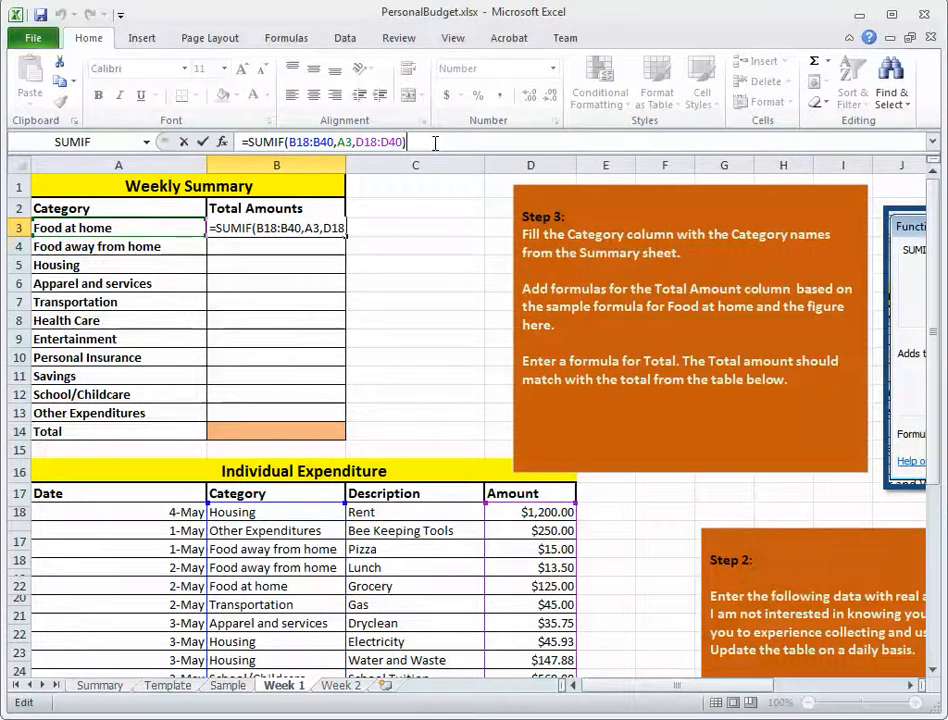
pyautogui.press('Return')
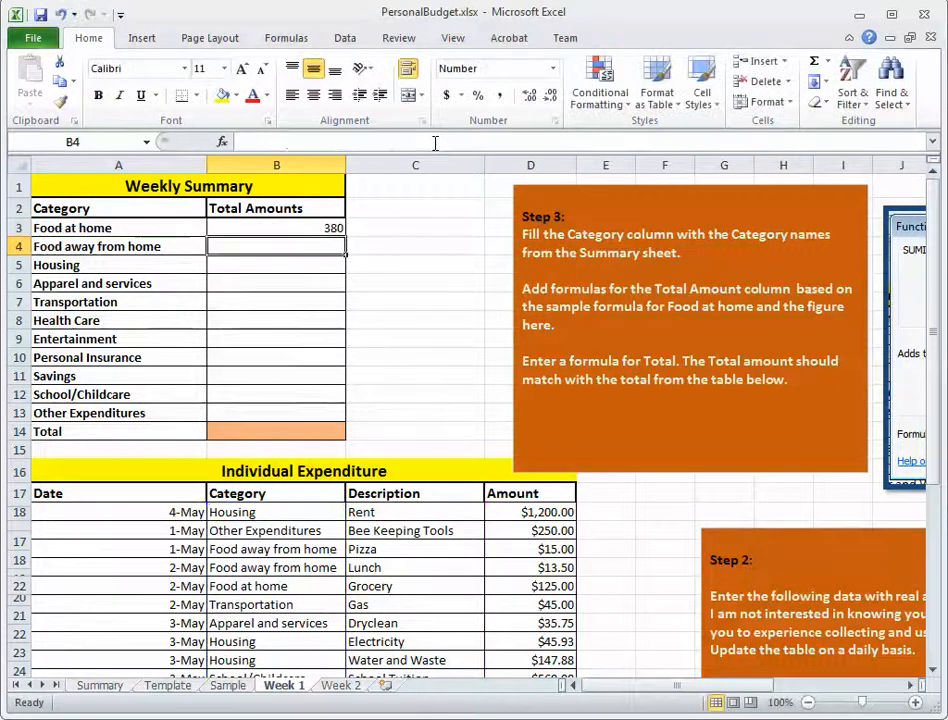
pyautogui.click(310, 229)
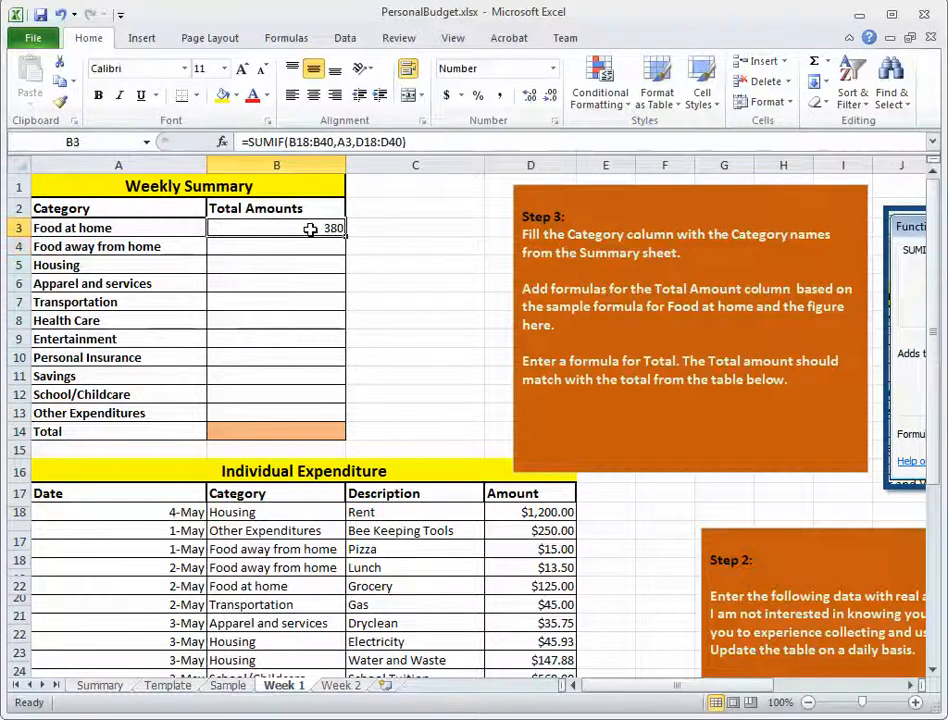
pyautogui.doubleClick(344, 142)
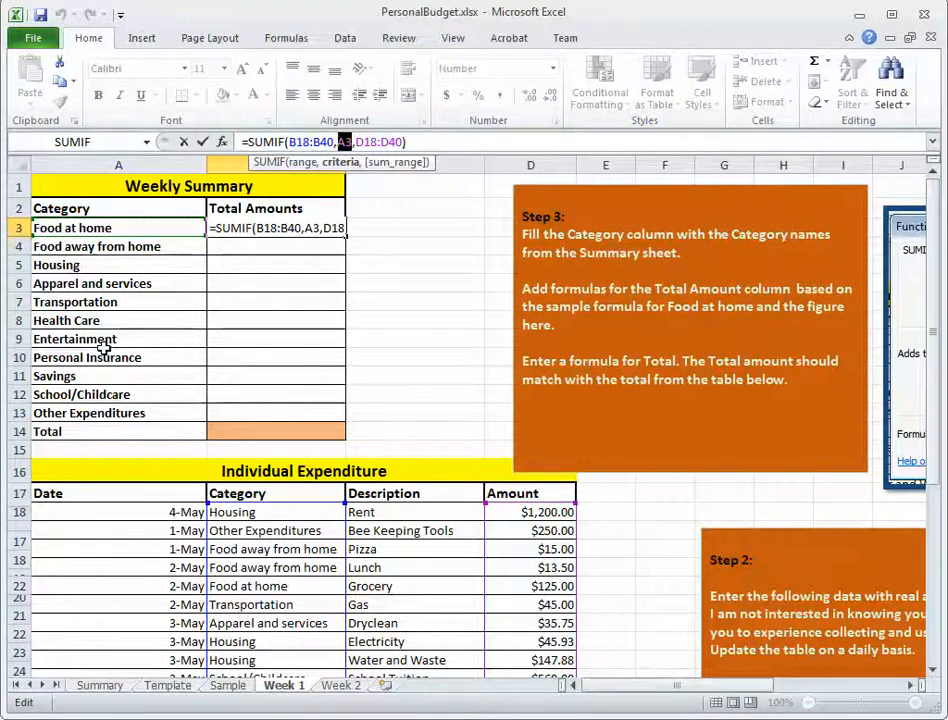
pyautogui.click(332, 141)
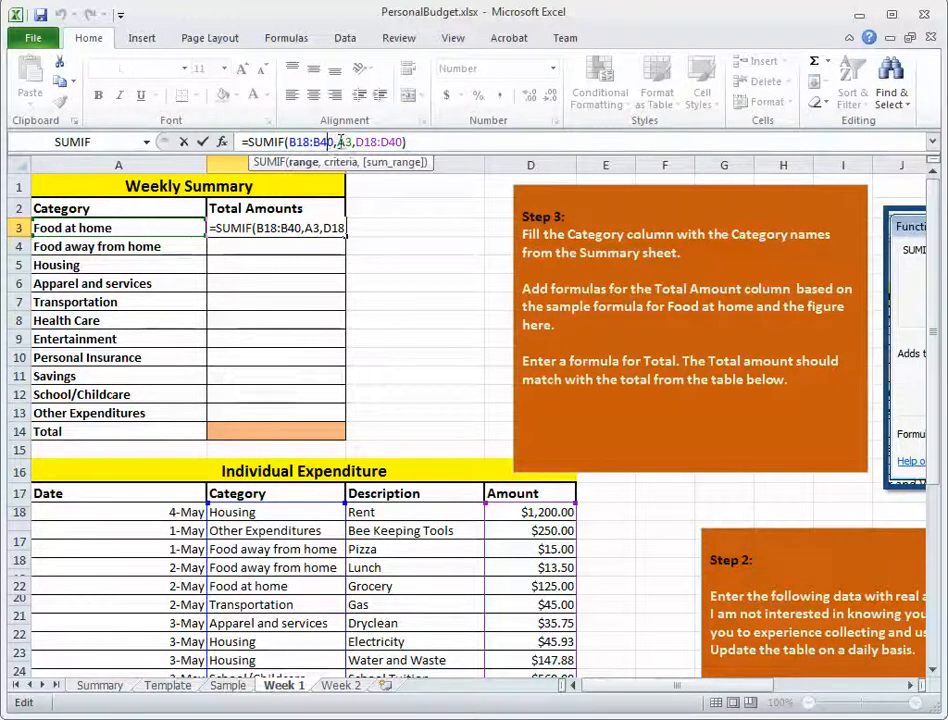
pyautogui.moveTo(335, 141); pyautogui.dragTo(292, 141)
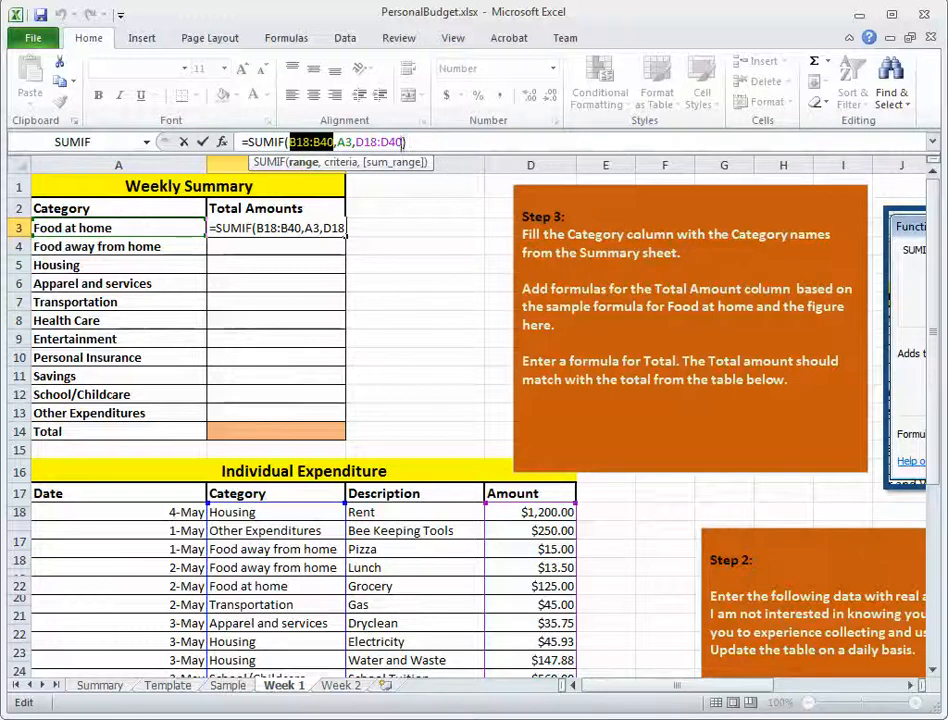
# Make the Sum_range in B3's SUMIF formula absolute as $D$18:$D$40.
pyautogui.moveTo(402, 141); pyautogui.dragTo(356, 141)
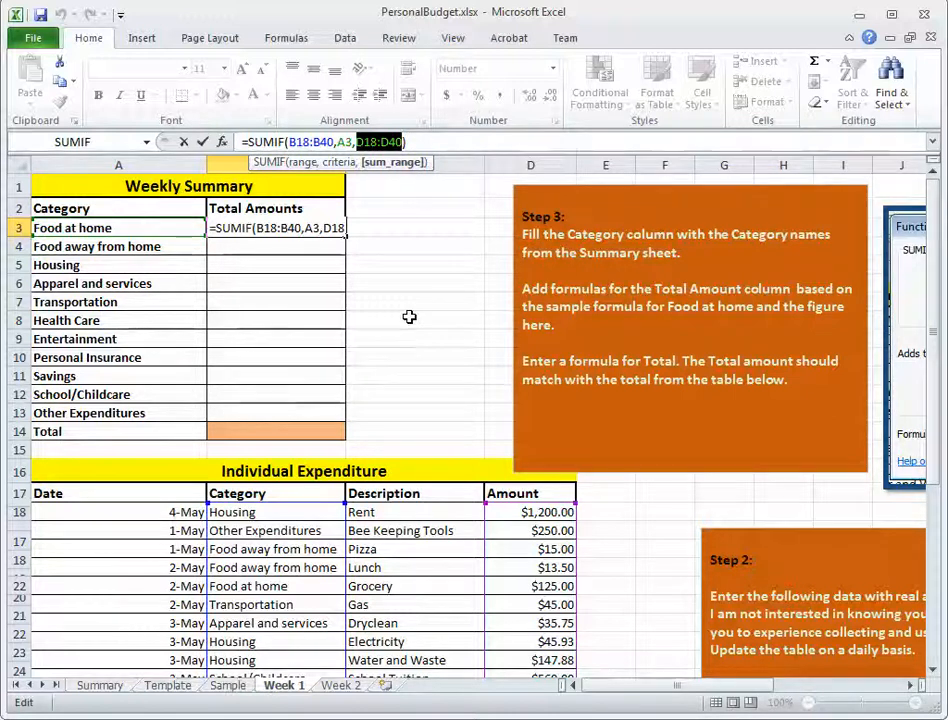
pyautogui.press('F4')
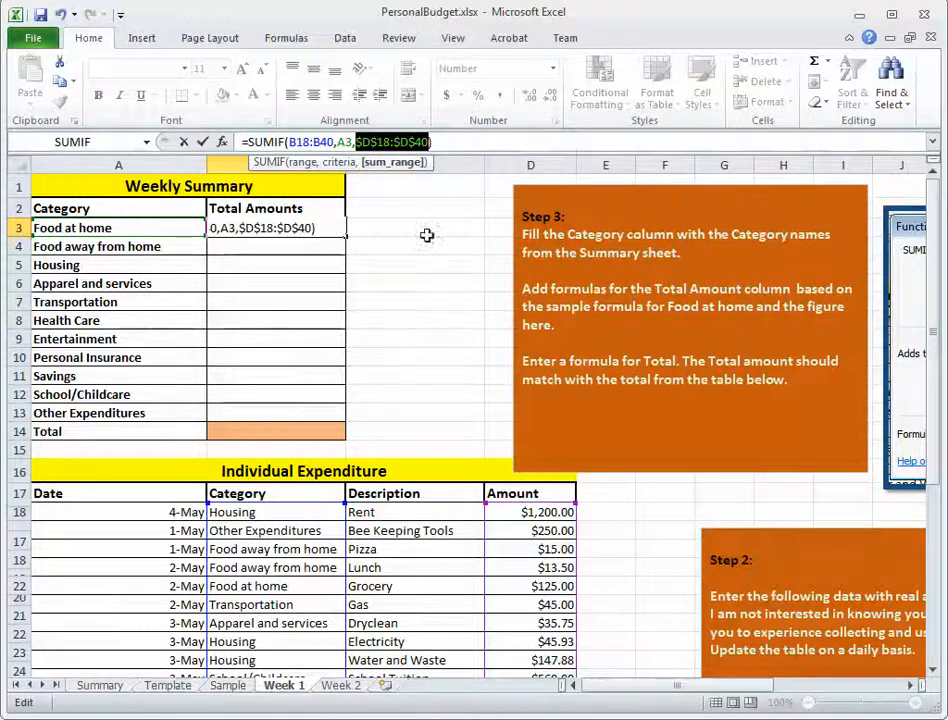
pyautogui.click(441, 142)
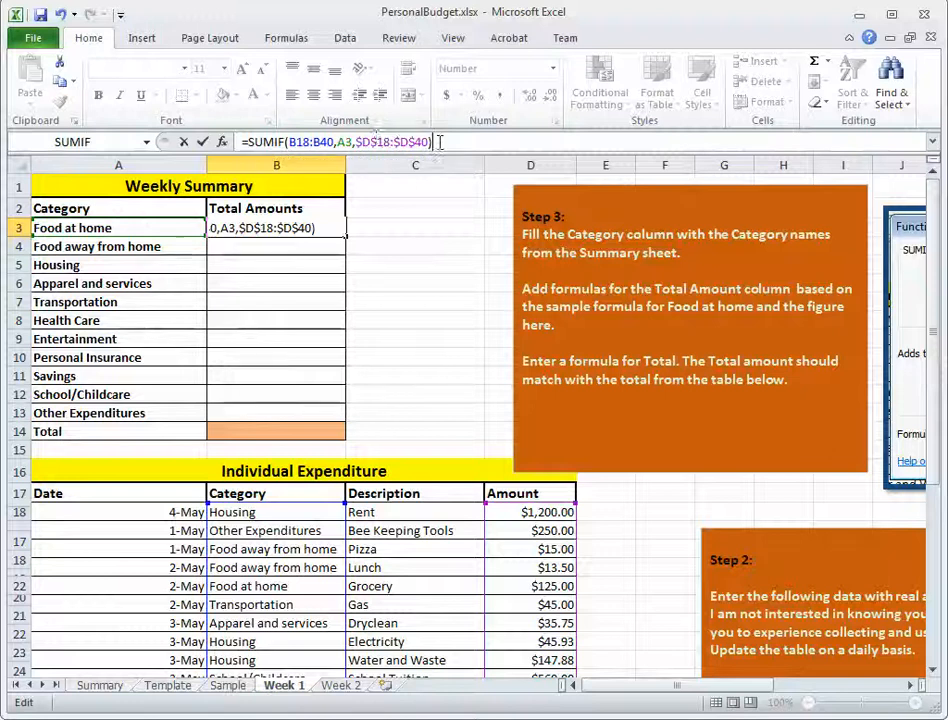
pyautogui.click(369, 142)
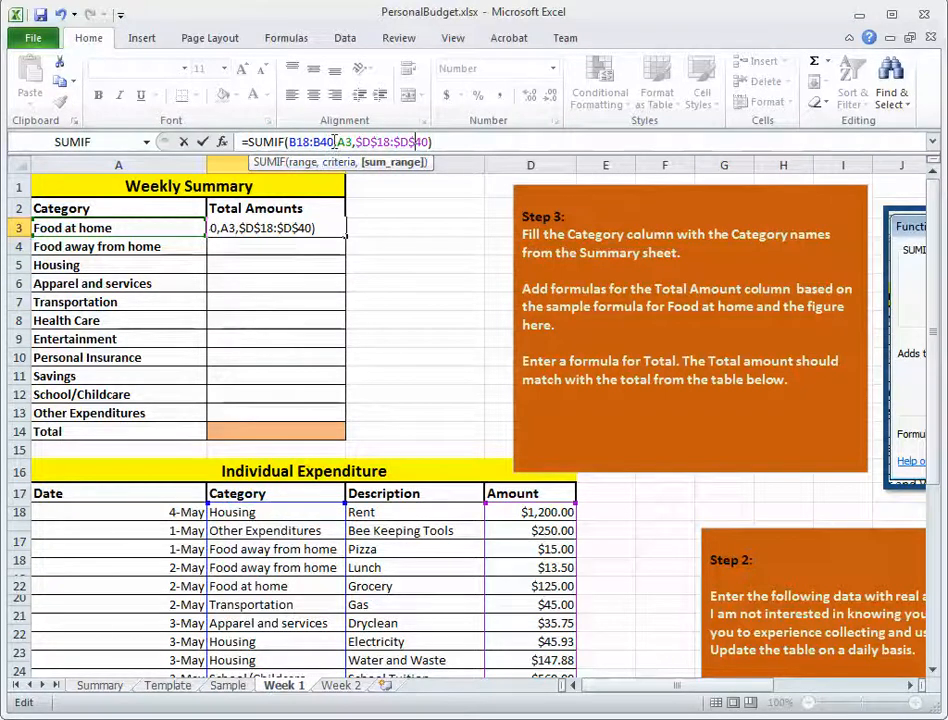
# Make the Range in B3's SUMIF formula absolute as $B$18:$B$40 and fill the formula down through B13.
pyautogui.moveTo(333, 142); pyautogui.dragTo(293, 142)
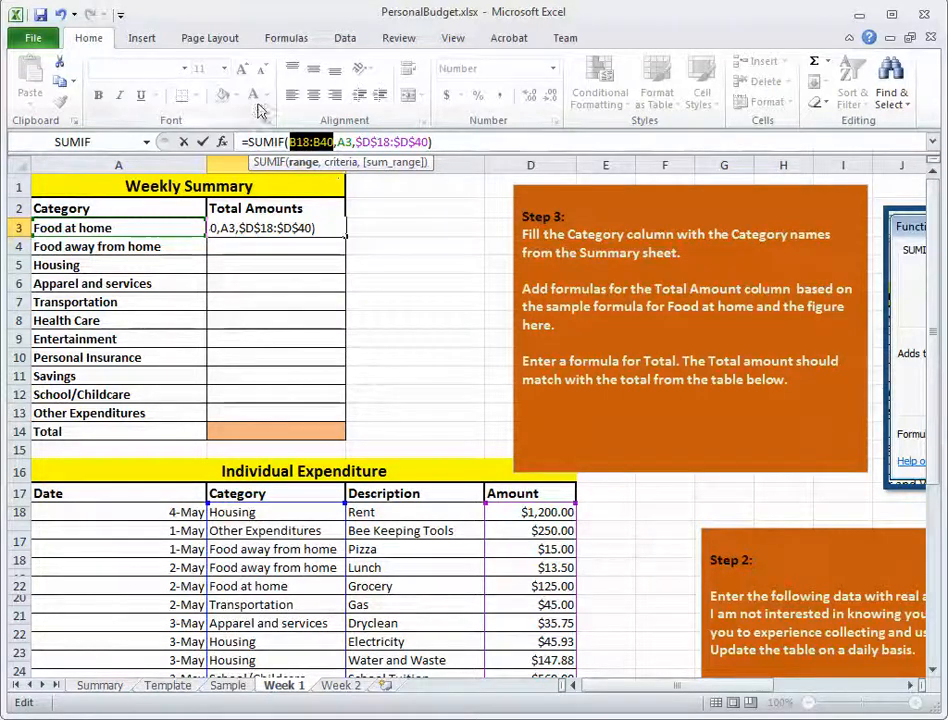
pyautogui.click(289, 141)
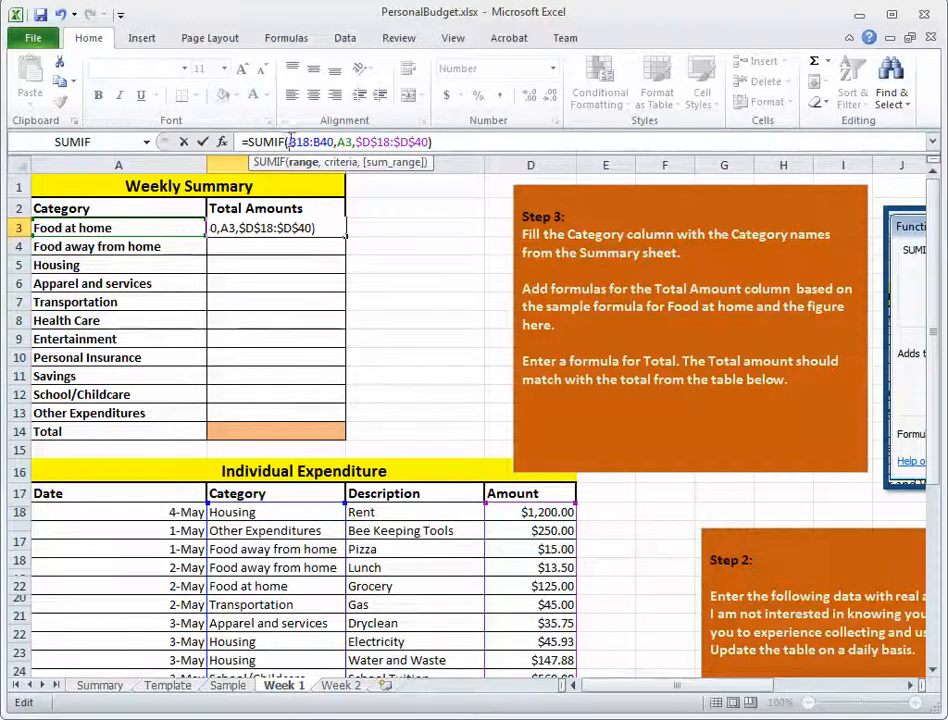
pyautogui.write('$')
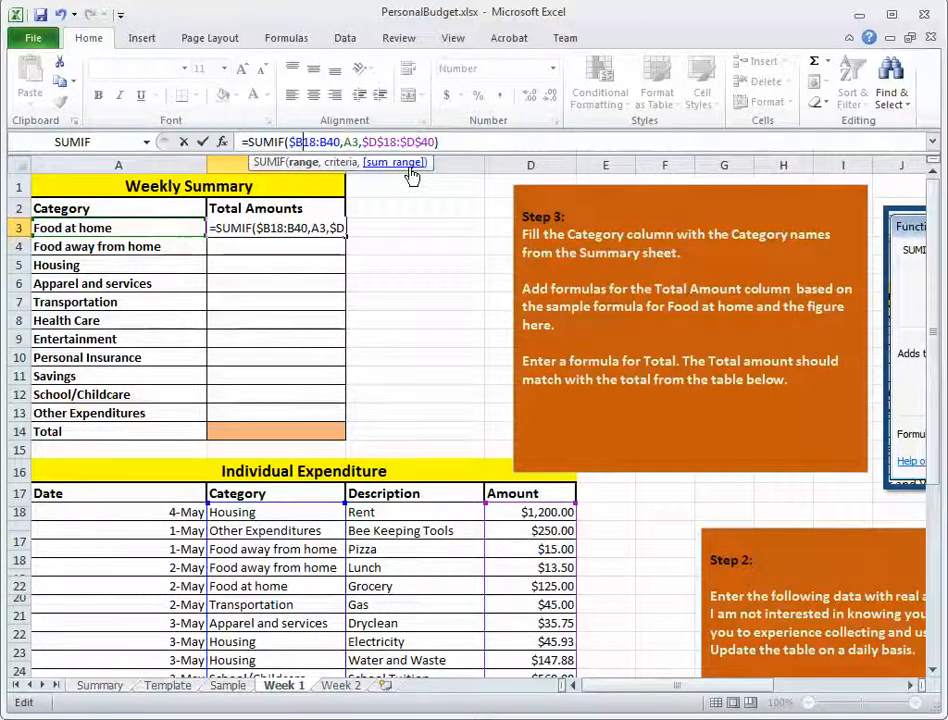
pyautogui.write('$')
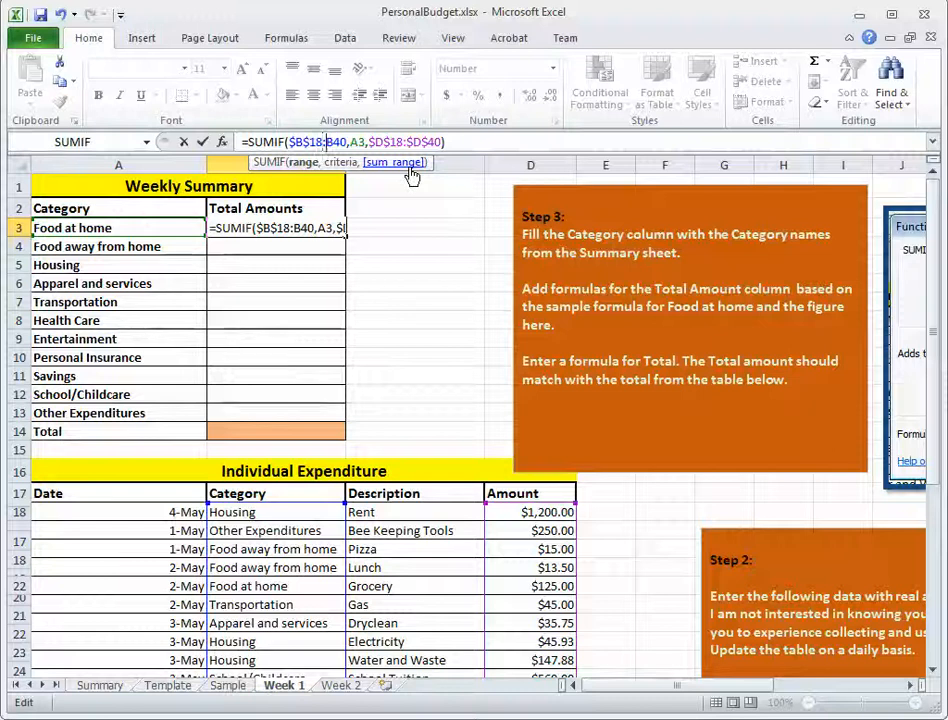
pyautogui.write('$')
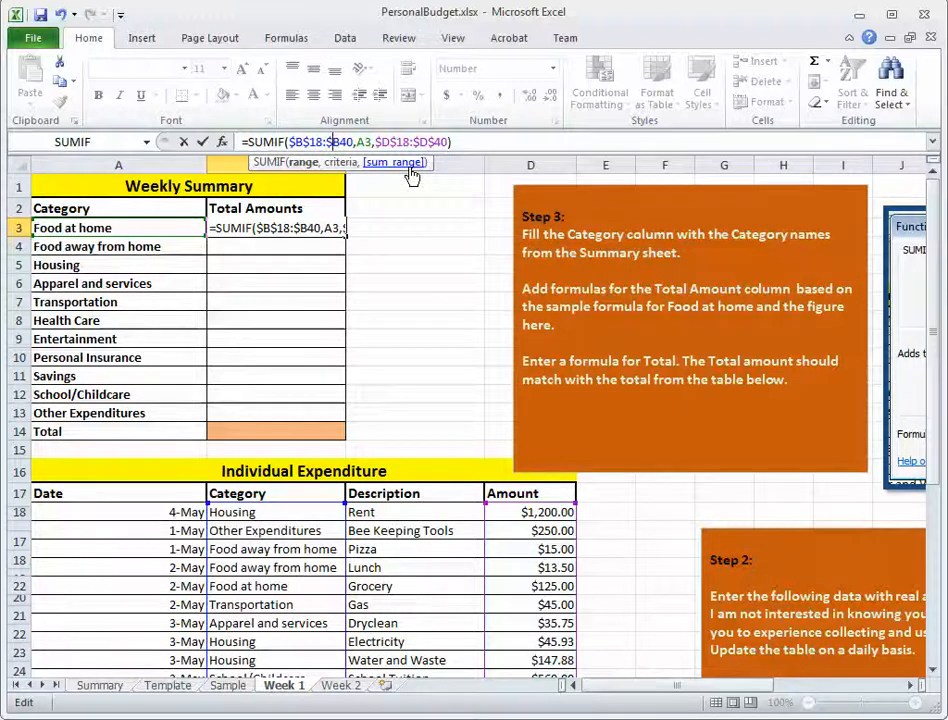
pyautogui.write('$')
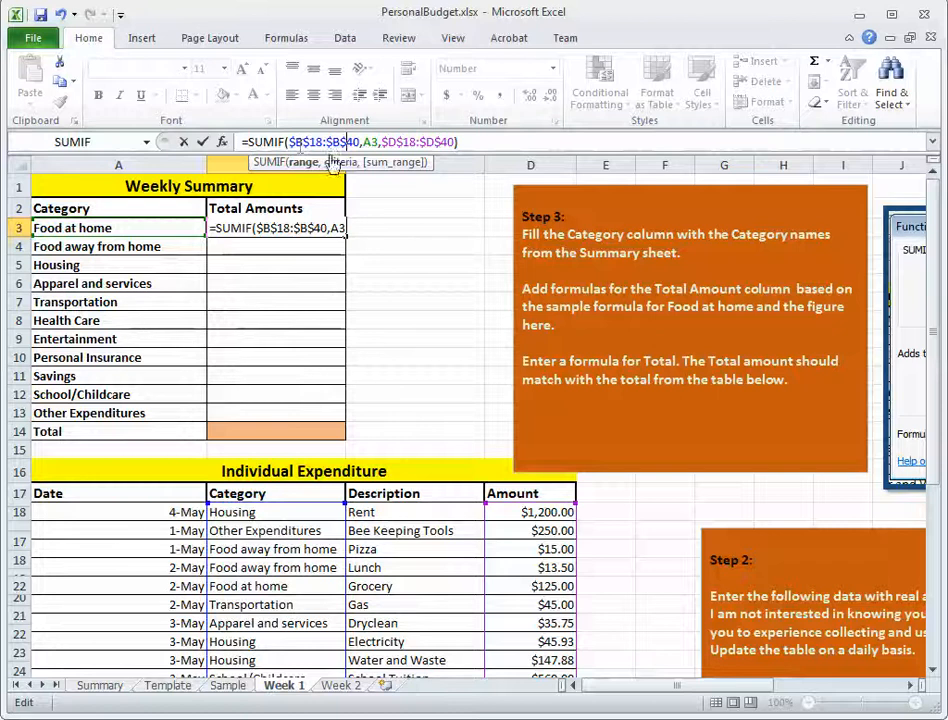
pyautogui.click(475, 142)
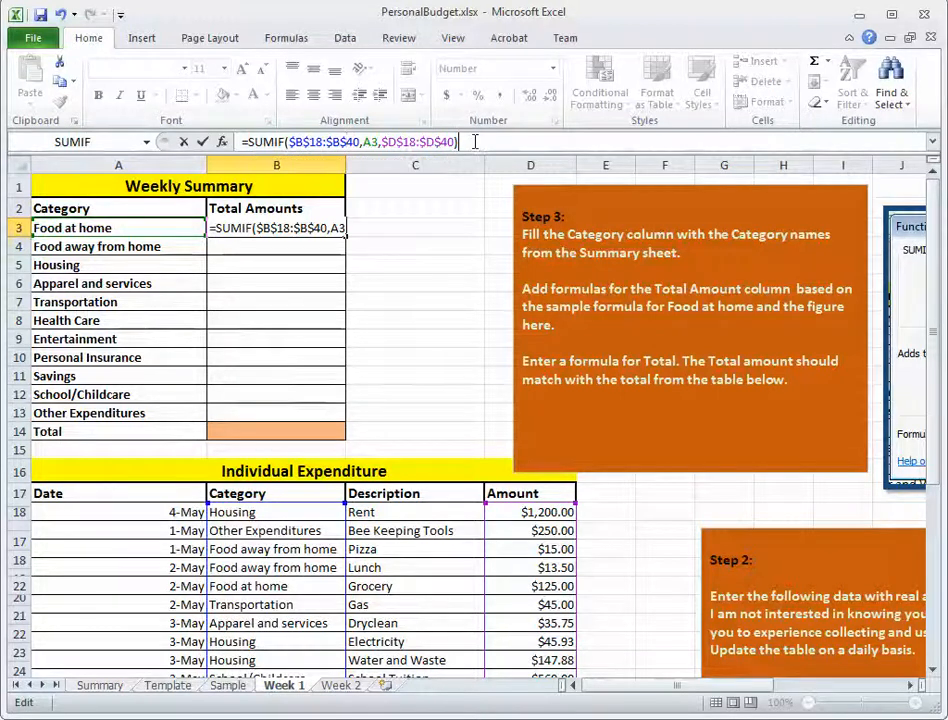
pyautogui.press('Return')
pyautogui.click(309, 227)
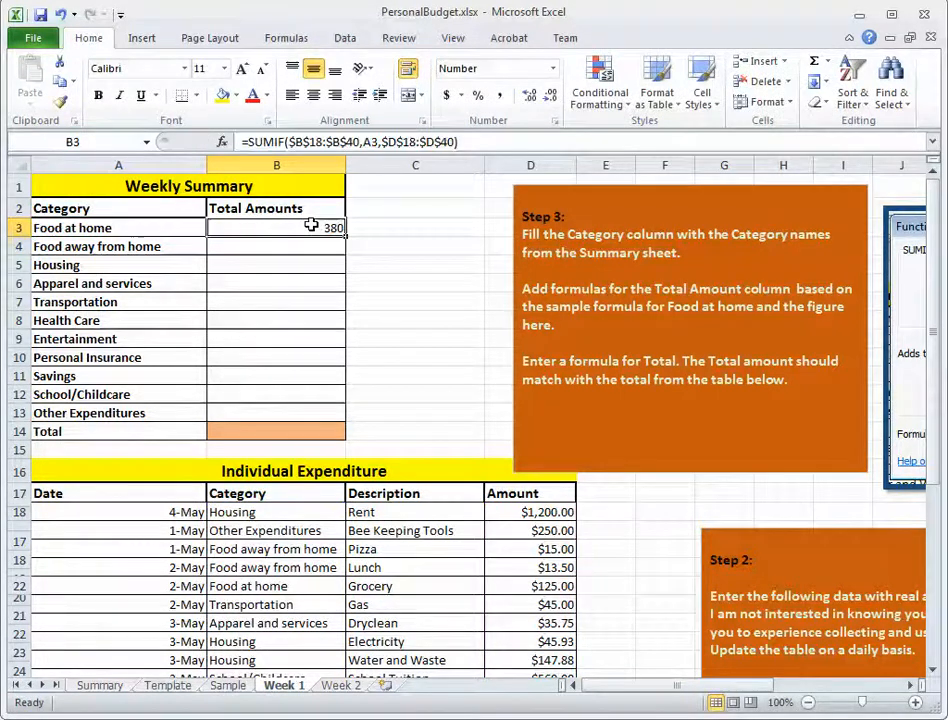
pyautogui.moveTo(345, 236); pyautogui.dragTo(333, 417)
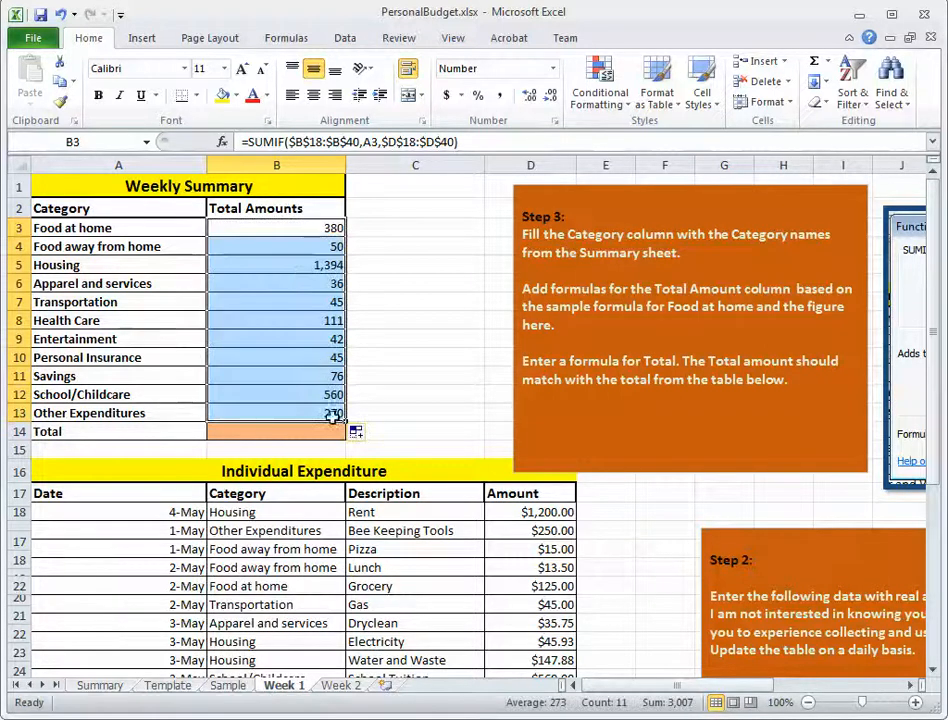
# Examine the copied SUMIF formulas from B4 to B13, checking the criteria reference and the absolute ranges in each.
pyautogui.click(288, 250)
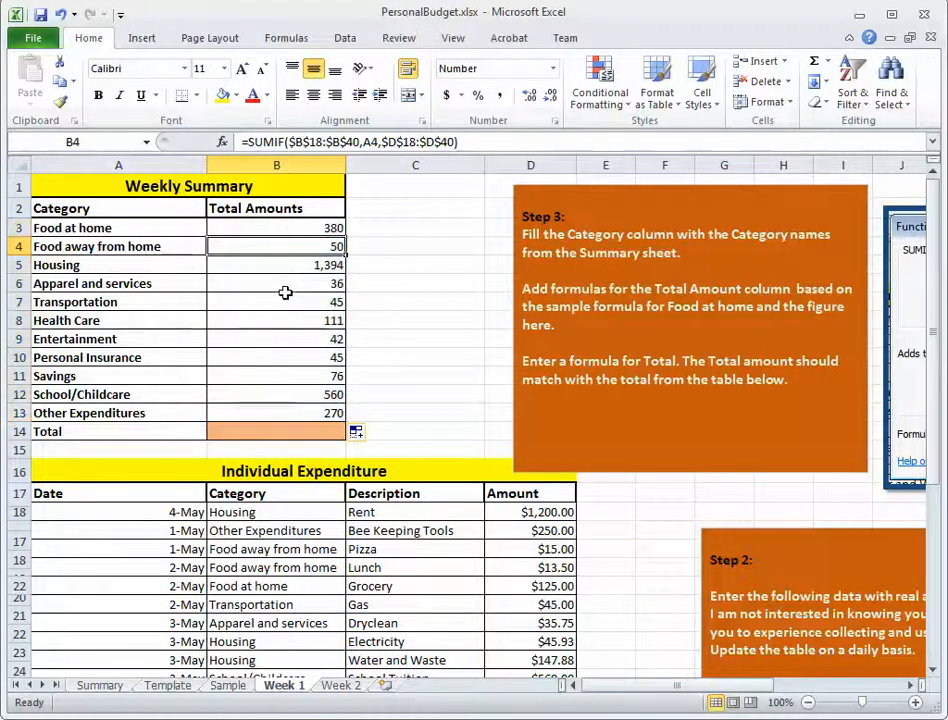
pyautogui.click(281, 270)
pyautogui.click(280, 285)
pyautogui.click(280, 302)
pyautogui.click(280, 320)
pyautogui.click(280, 337)
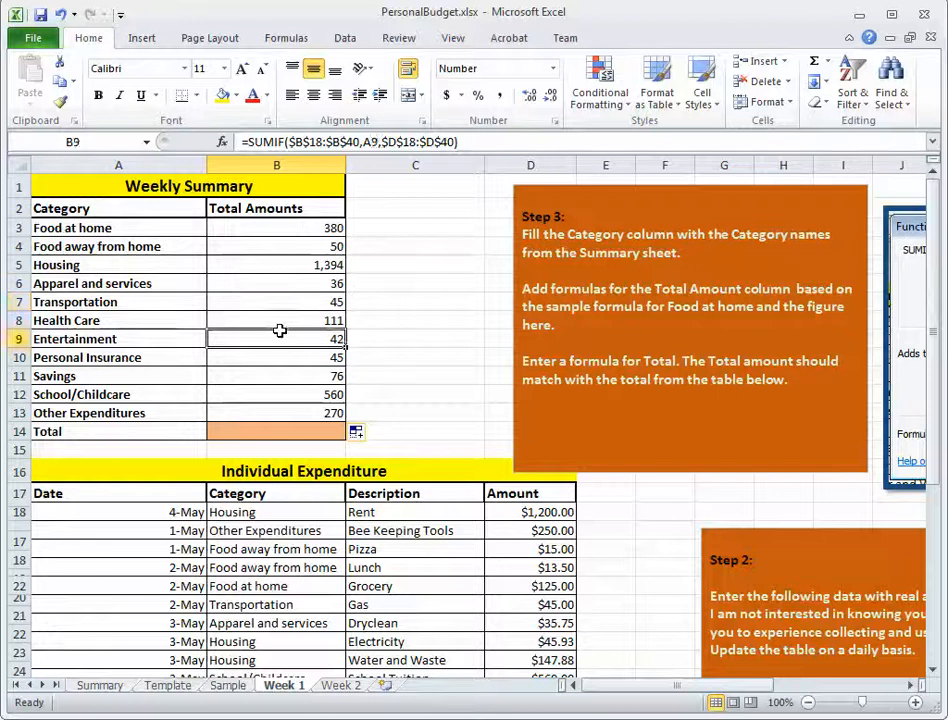
pyautogui.click(279, 357)
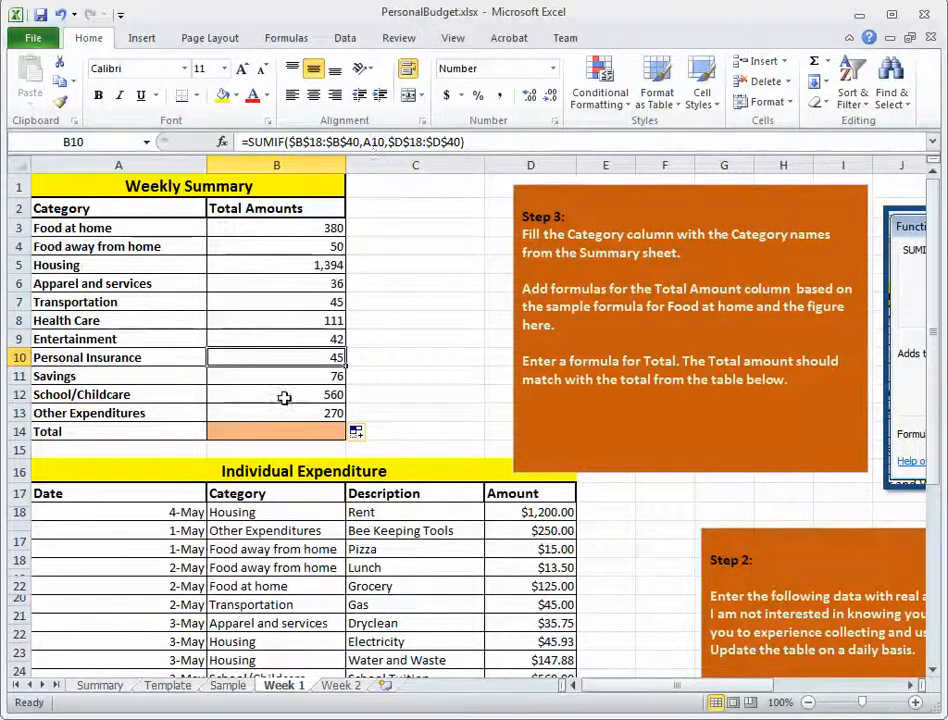
pyautogui.click(281, 377)
pyautogui.click(281, 394)
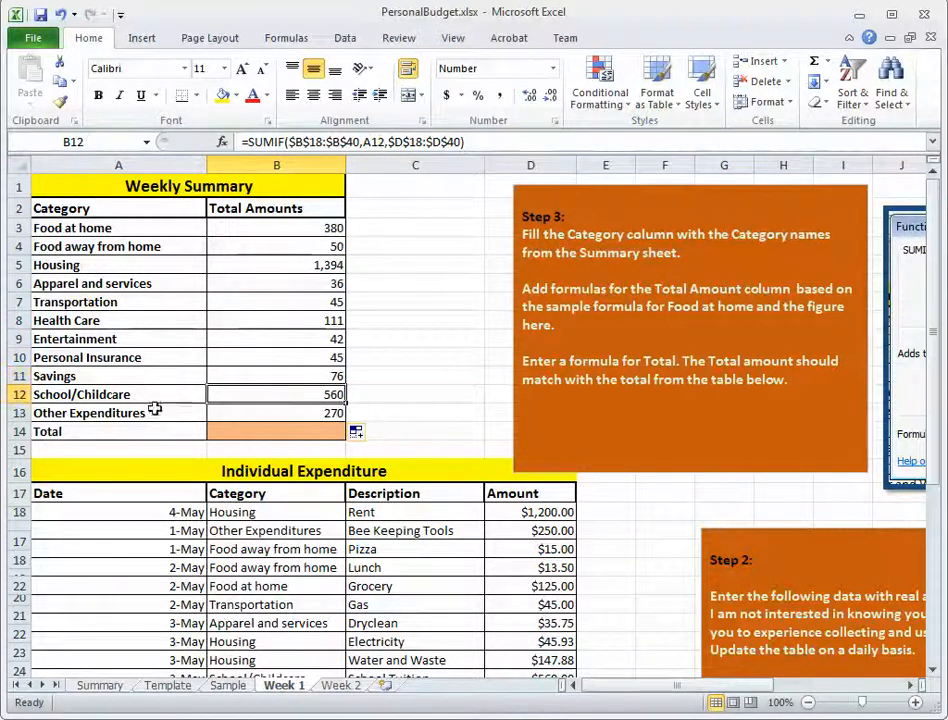
pyautogui.click(306, 412)
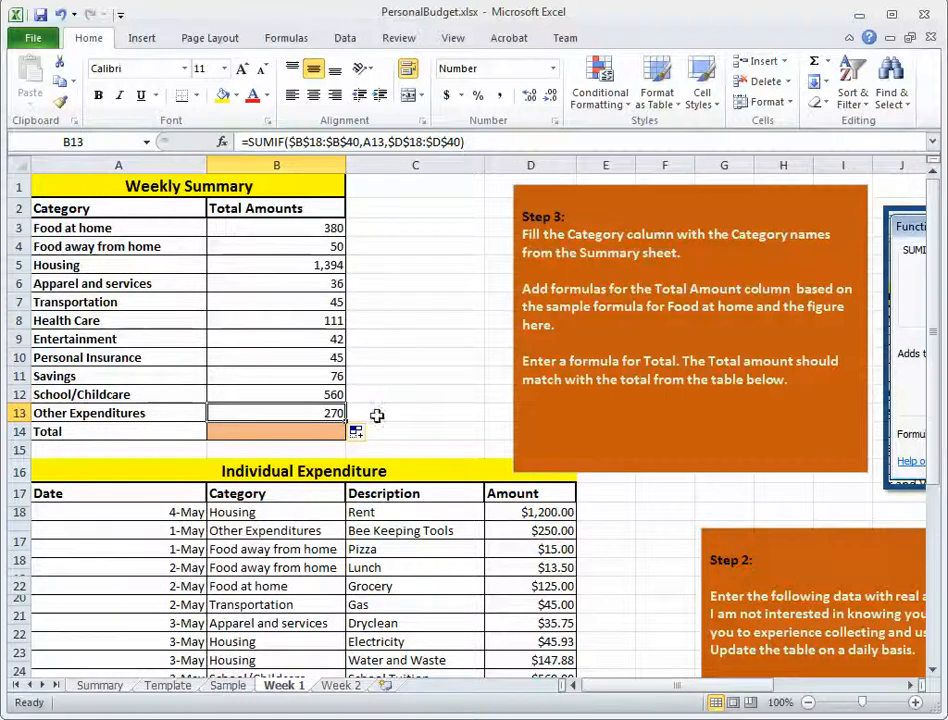
# Check the Other Expenditures entries and amounts in the Individual Expenditure table against the B13 total.
pyautogui.moveTo(931, 212); pyautogui.dragTo(940, 466)
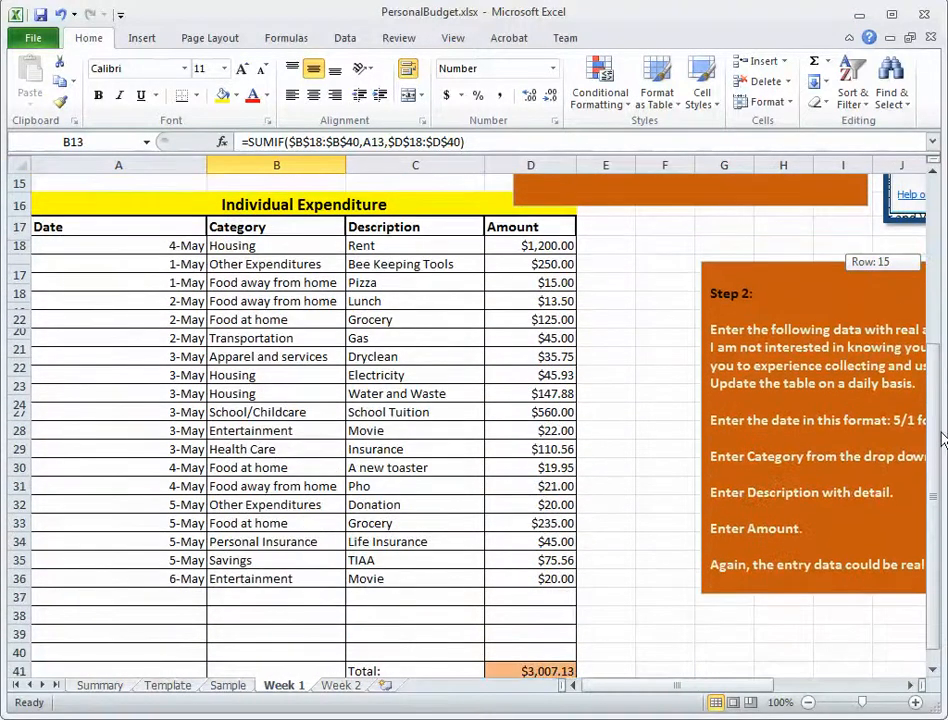
pyautogui.click(277, 264)
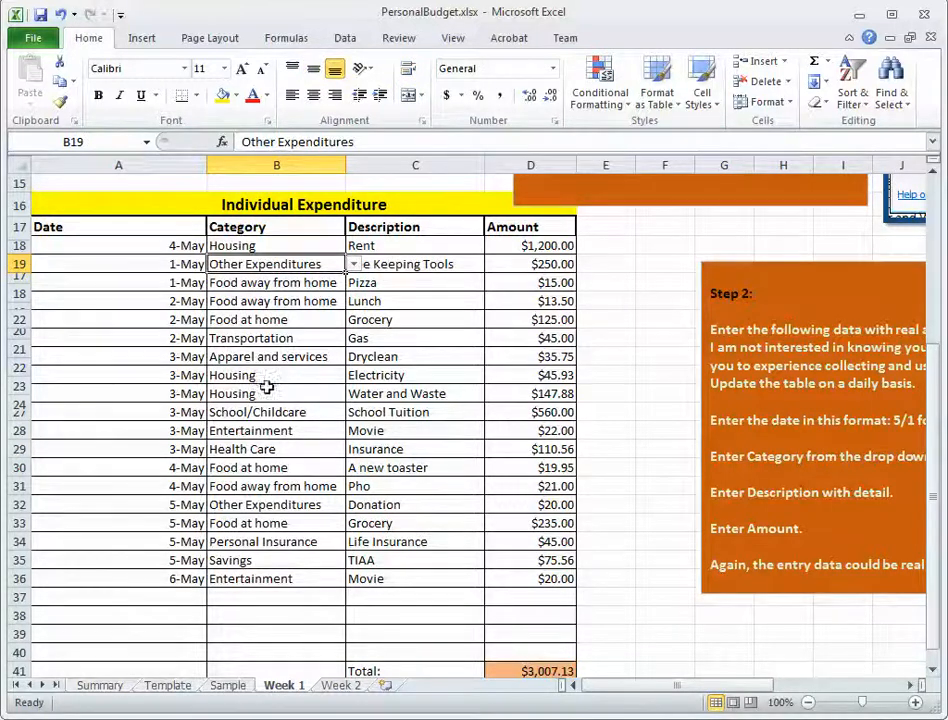
pyautogui.click(265, 506)
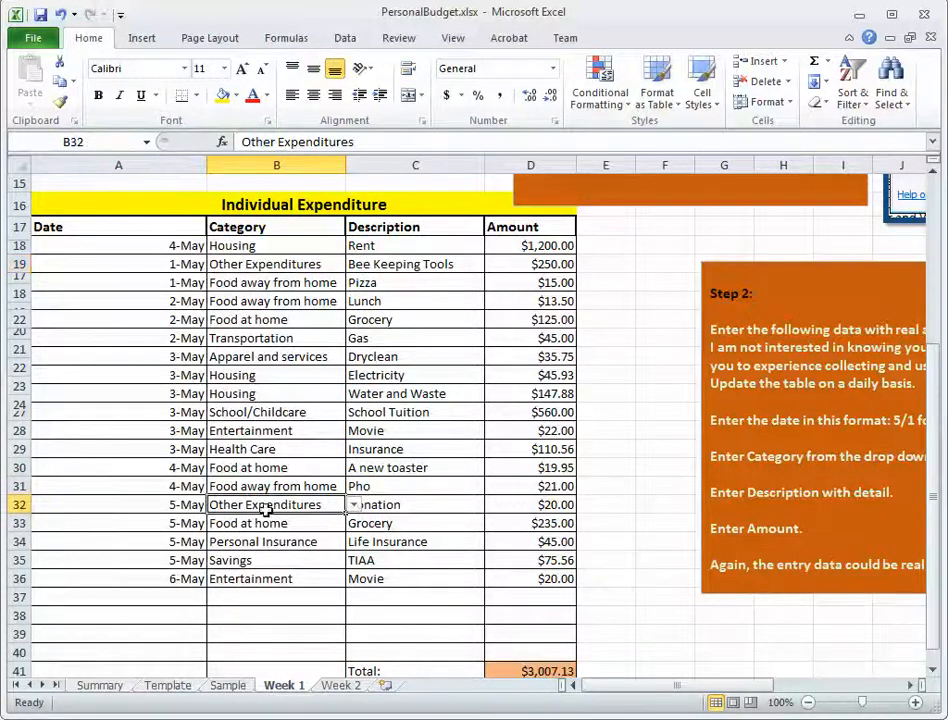
pyautogui.click(291, 264)
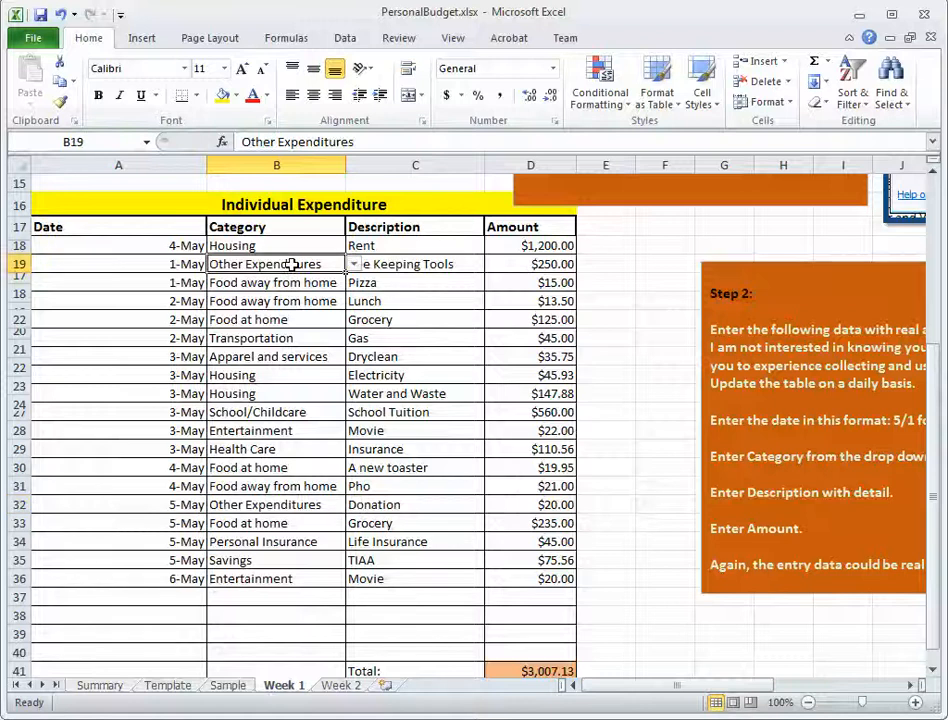
pyautogui.click(275, 504)
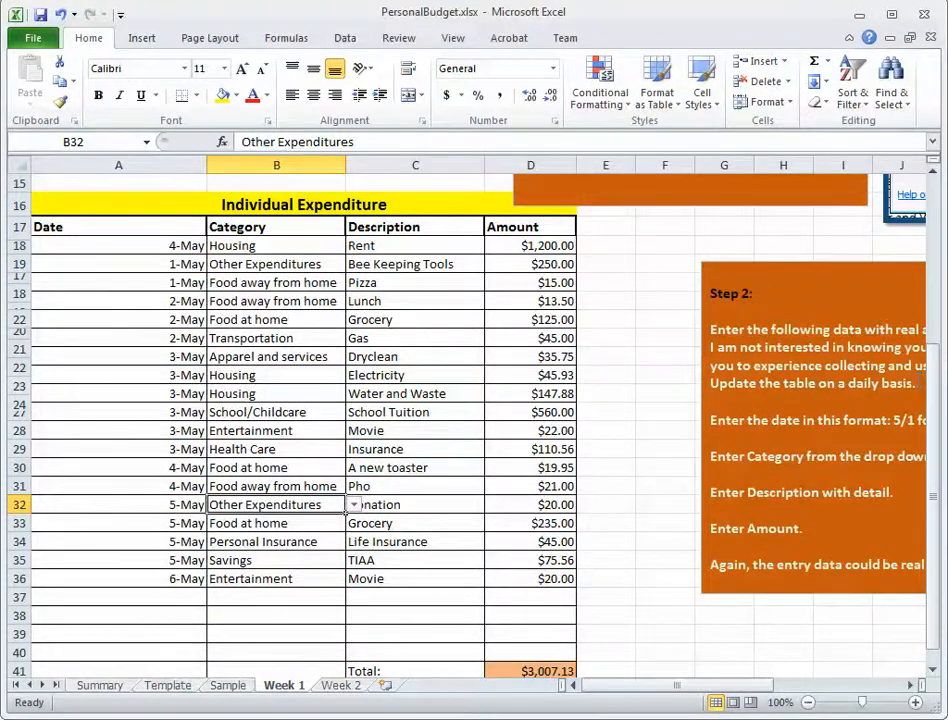
pyautogui.scroll(5, 382, 405)
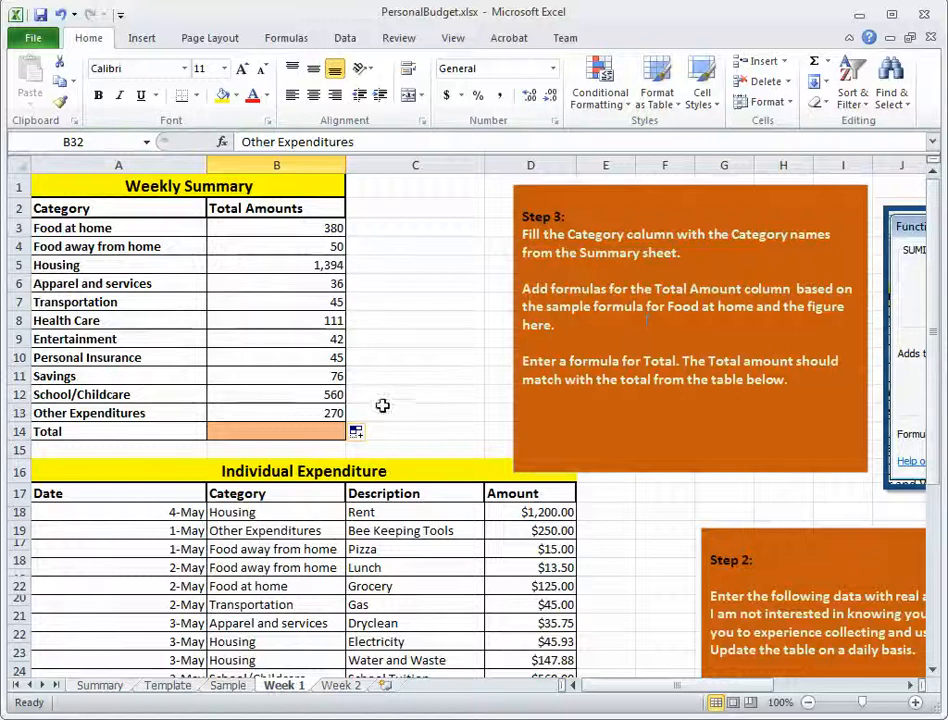
pyautogui.click(330, 413)
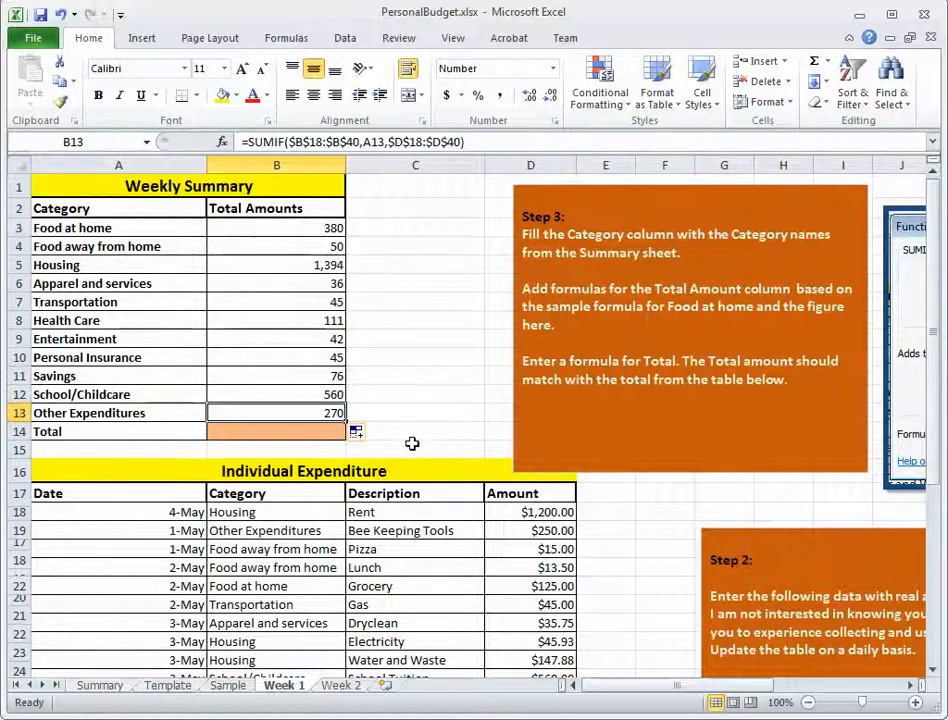
# Total the Weekly Summary amounts in B14 with =SUM(B3:B13) and save the workbook.
pyautogui.click(256, 432)
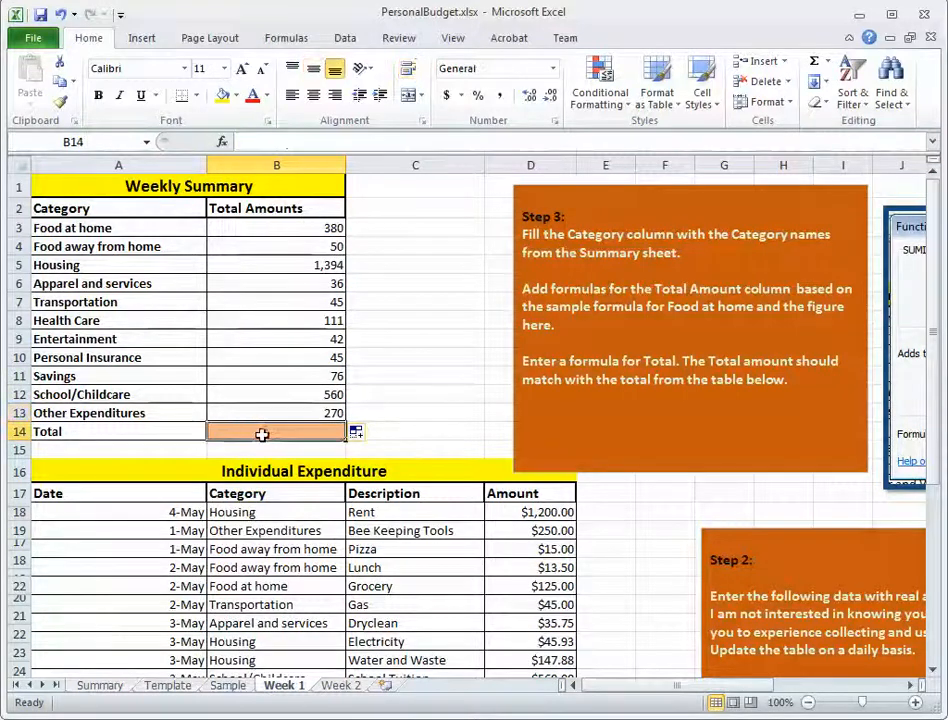
pyautogui.click(815, 63)
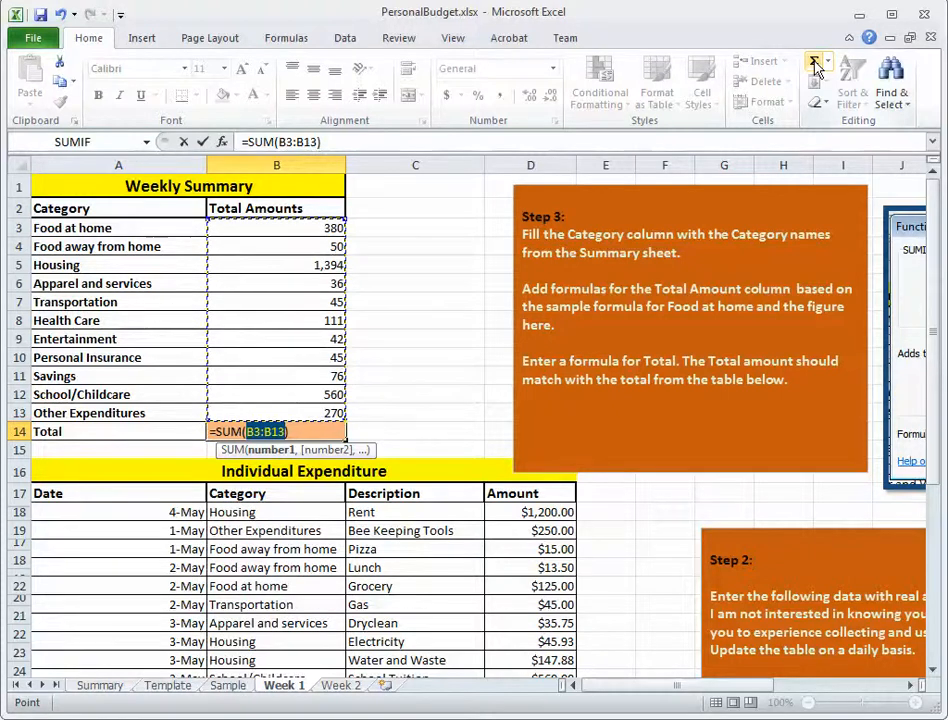
pyautogui.press('Return')
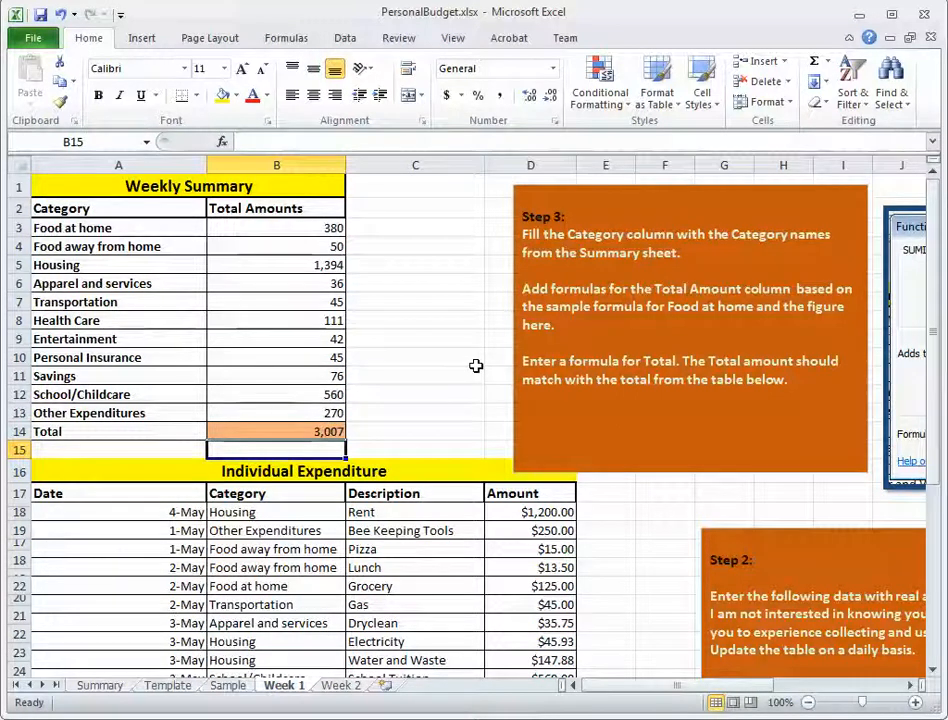
pyautogui.click(40, 15)
# Compare the Individual Expenditure total in D41 with the Weekly Summary total in B14, reviewing the blank entry row 37 and the summed cells.
pyautogui.moveTo(933, 371); pyautogui.dragTo(930, 518)
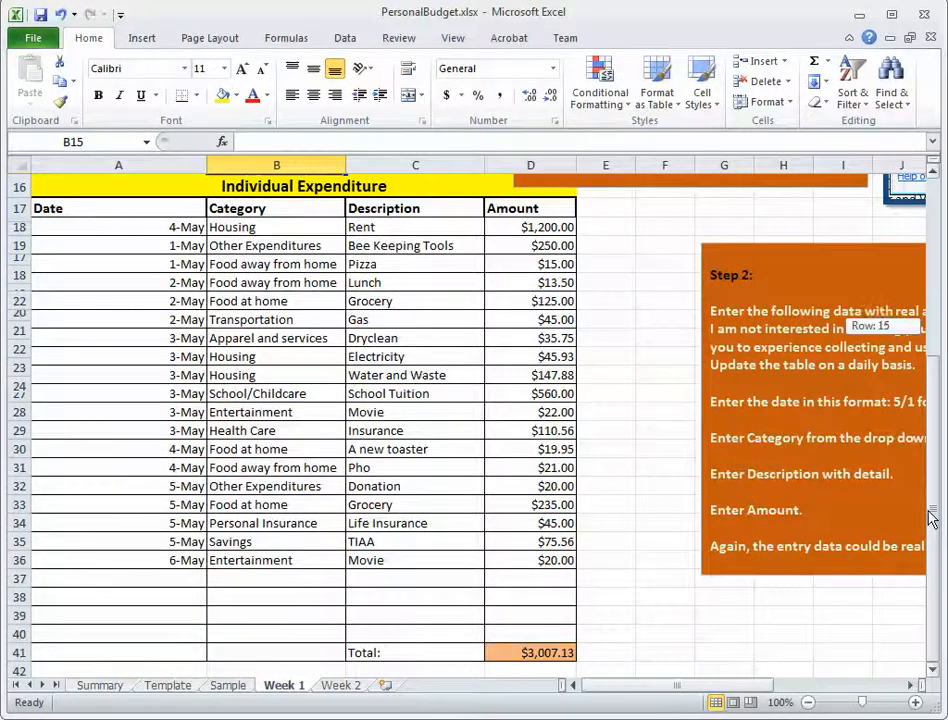
pyautogui.click(166, 580)
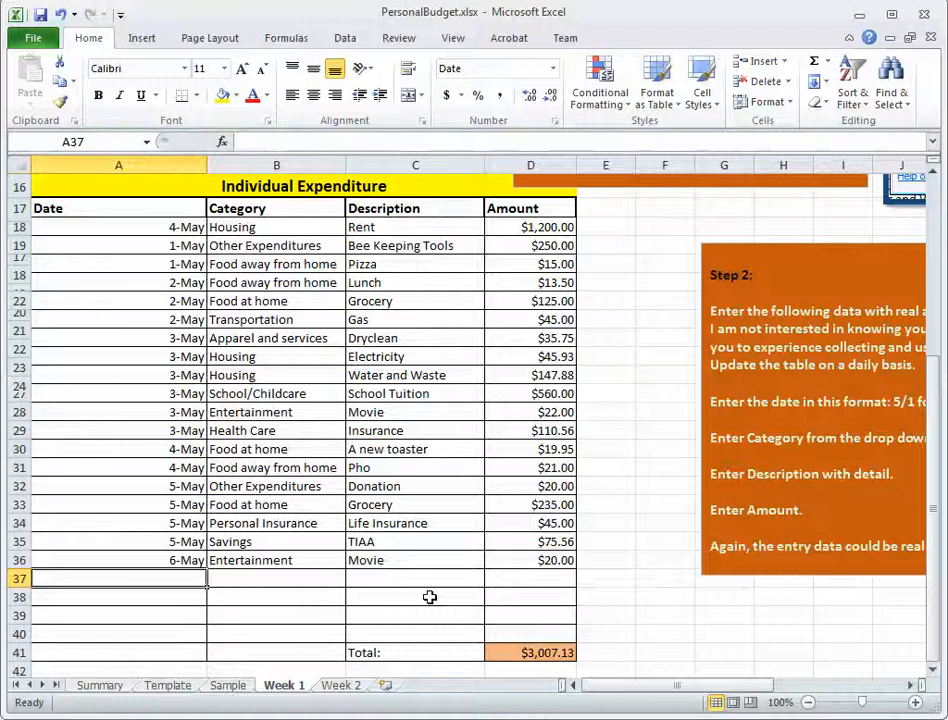
pyautogui.click(288, 574)
pyautogui.click(413, 585)
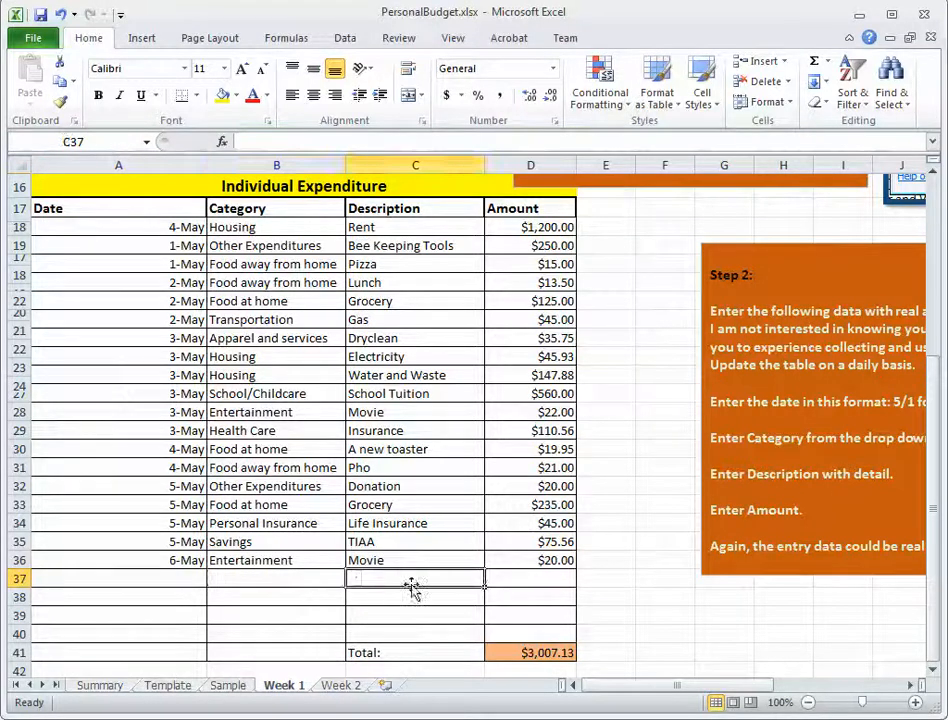
pyautogui.click(549, 574)
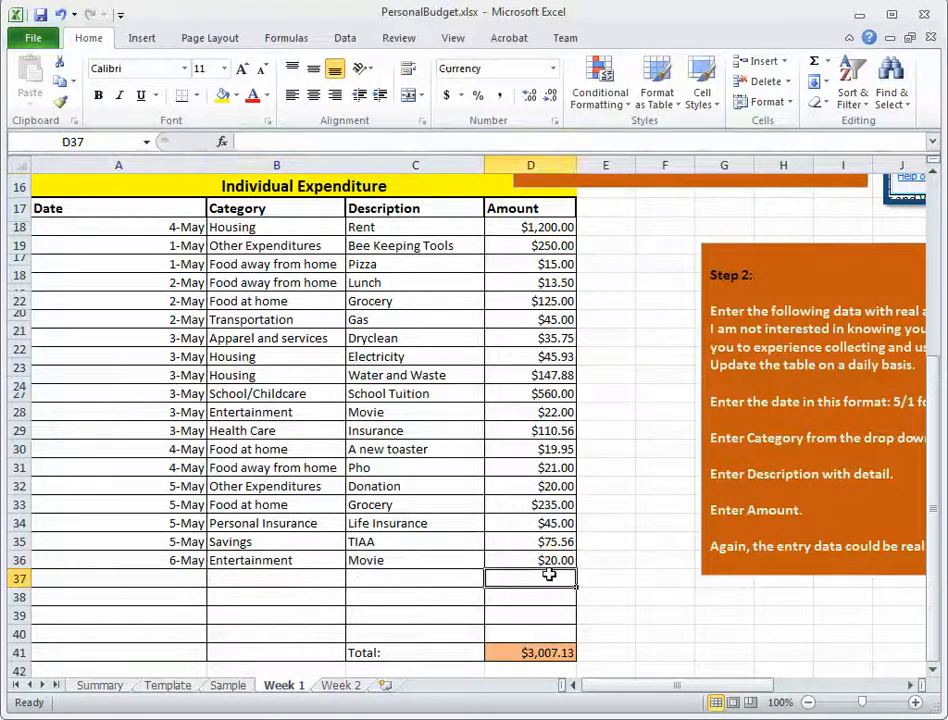
pyautogui.click(535, 655)
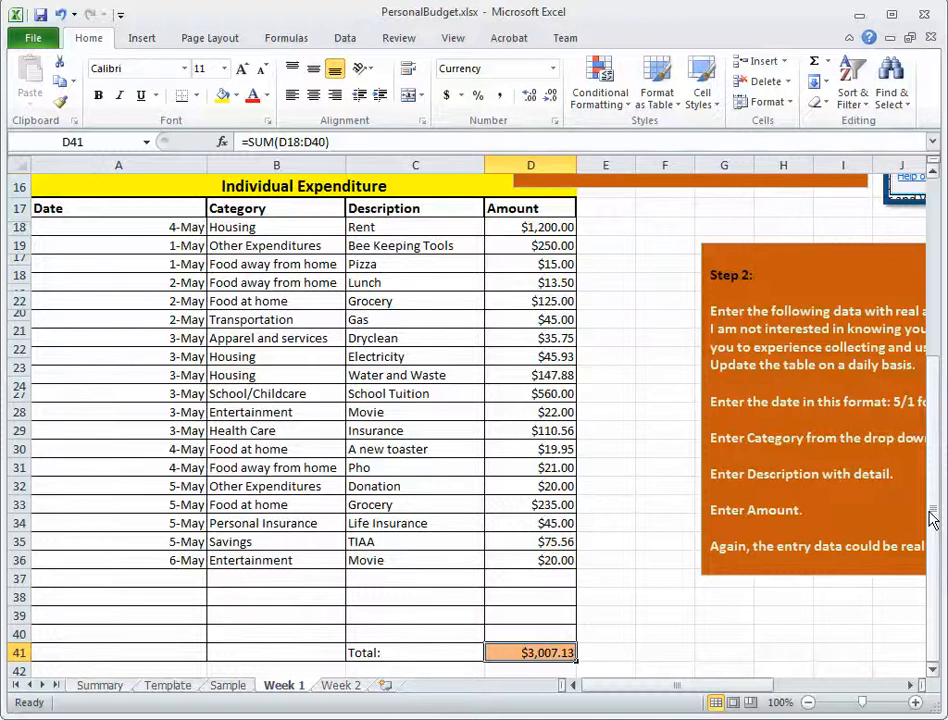
pyautogui.moveTo(930, 518); pyautogui.dragTo(930, 496)
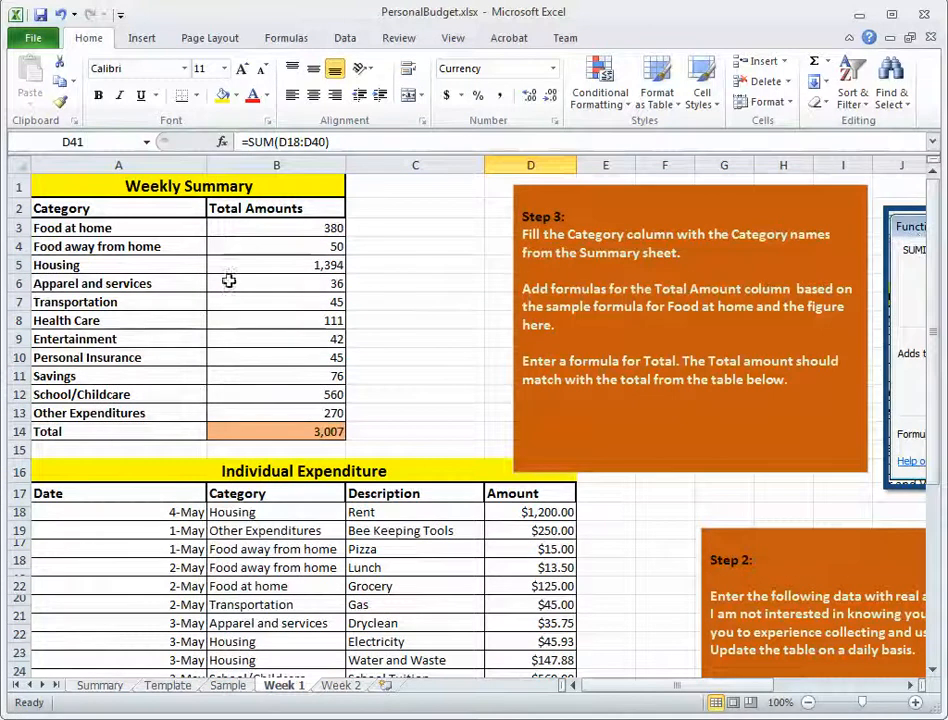
pyautogui.moveTo(245, 230); pyautogui.dragTo(276, 428)
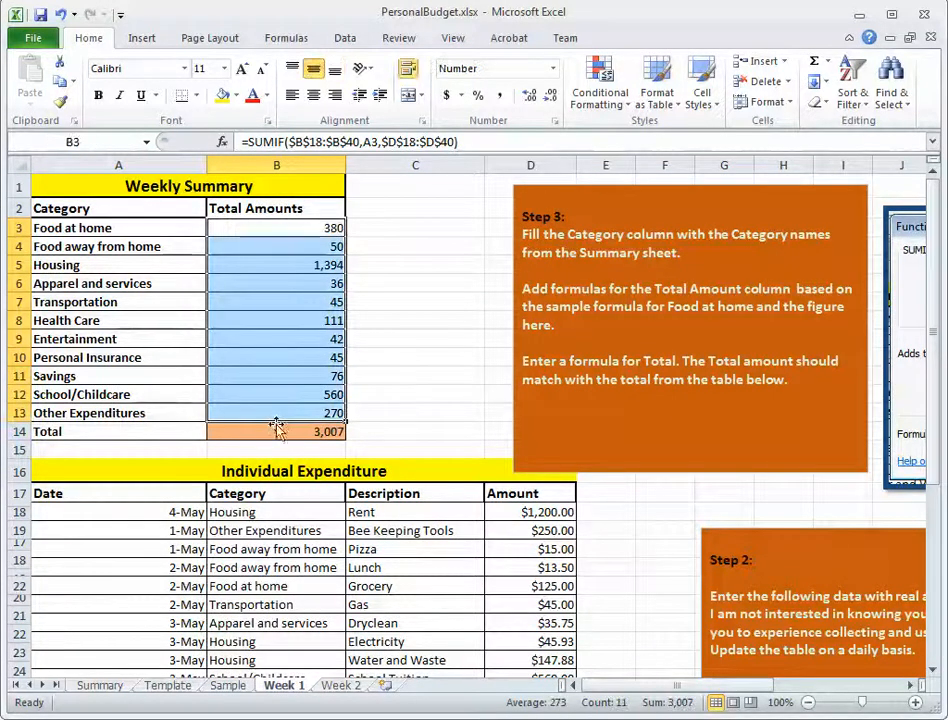
pyautogui.click(276, 428)
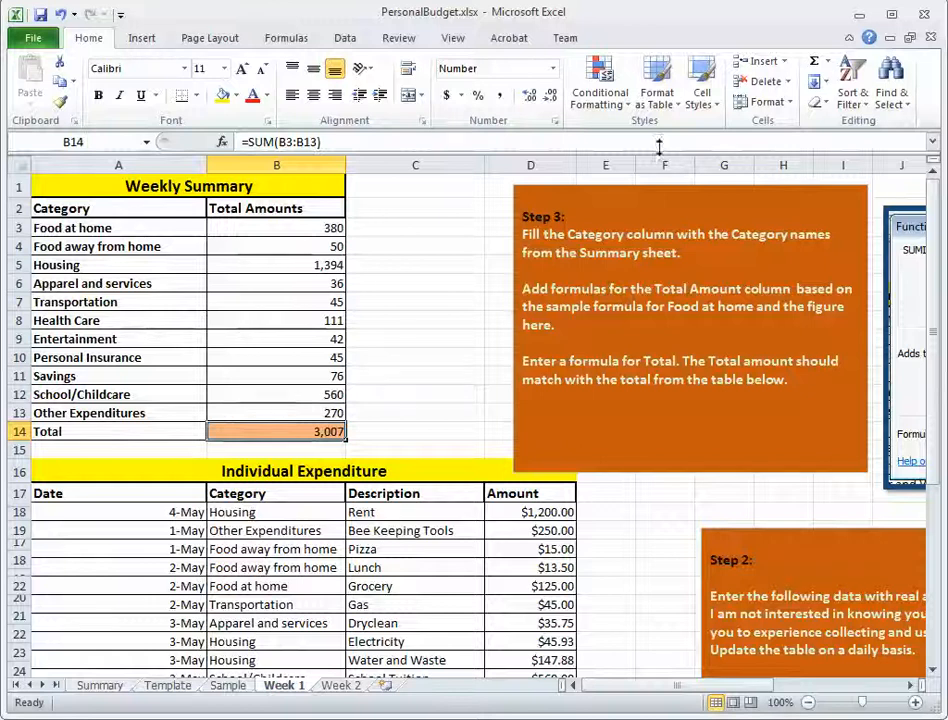
# Delete the Step 3 instruction text box beside the Weekly Summary table.
pyautogui.click(660, 212)
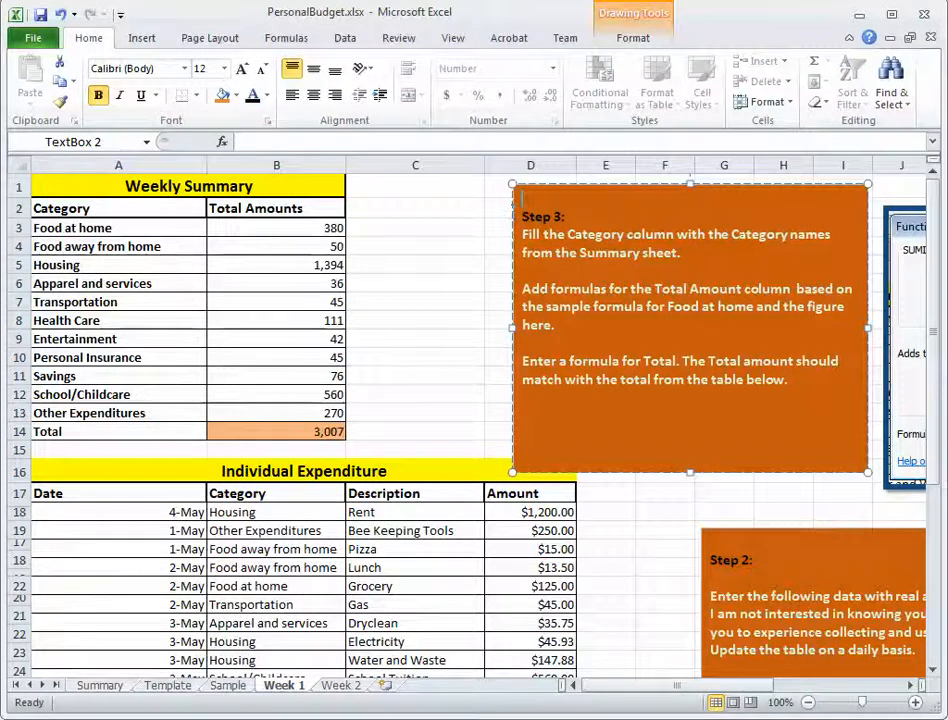
pyautogui.click(510, 248)
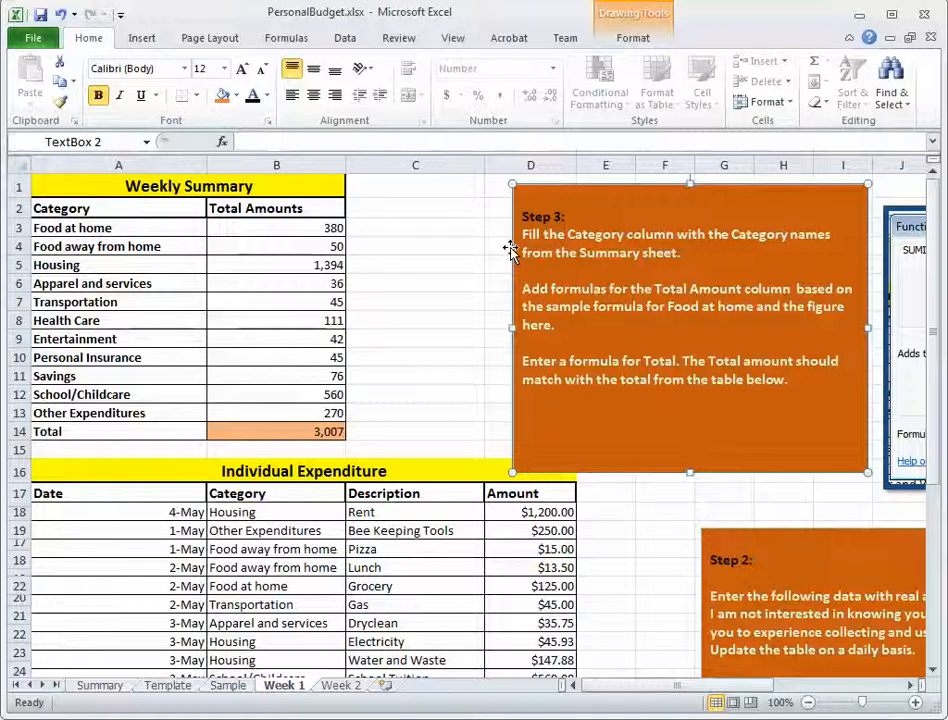
pyautogui.press('Delete')
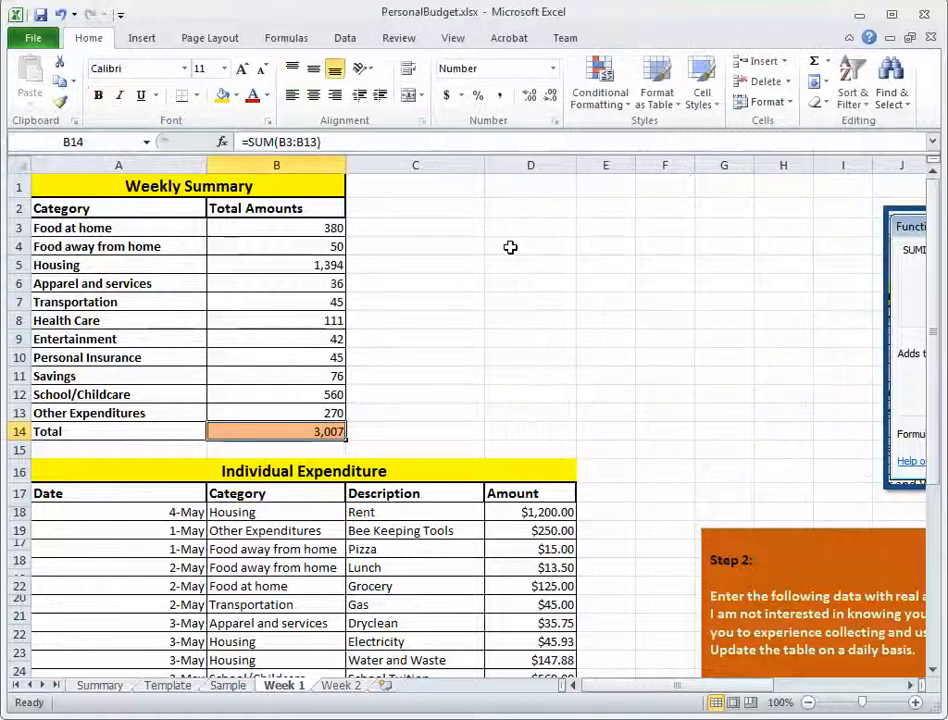
# Delete the Step 2 instruction text box beside the Individual Expenditure table.
pyautogui.click(731, 530)
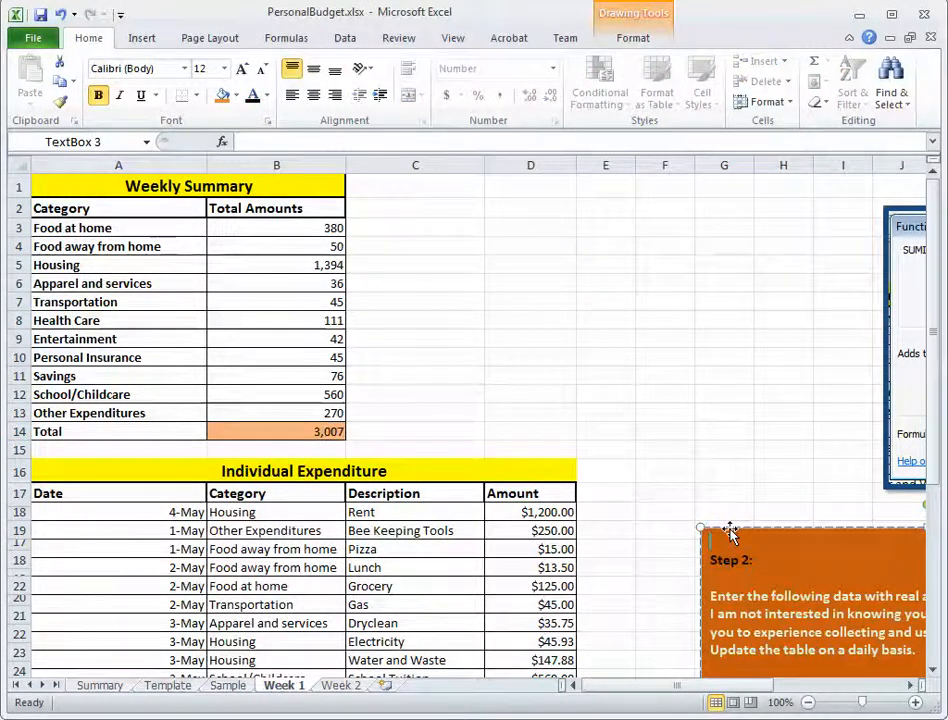
pyautogui.click(736, 529)
pyautogui.press('Delete')
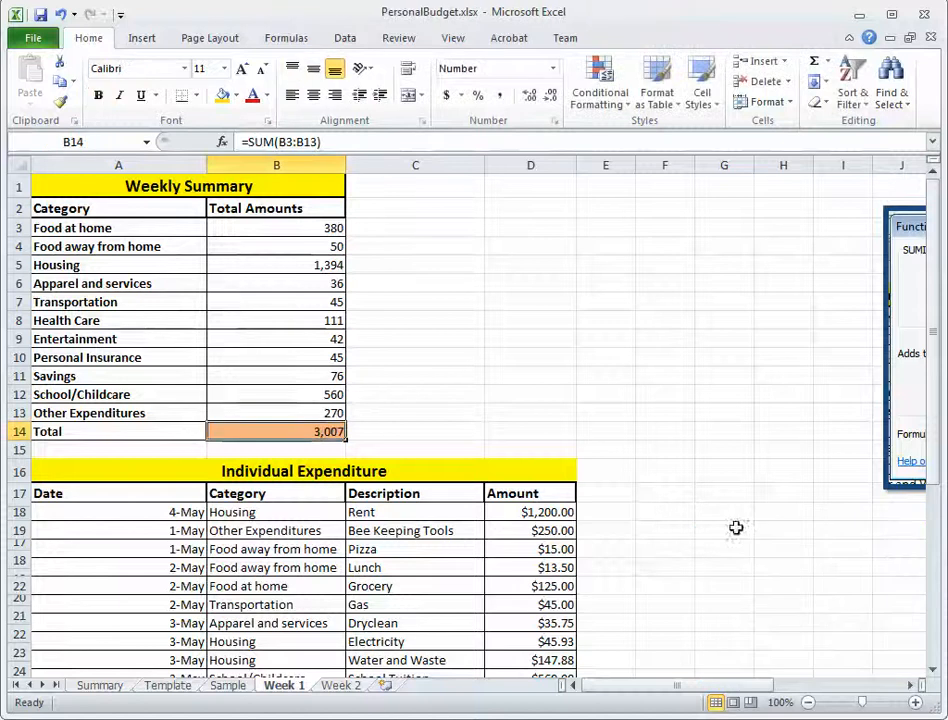
# Move the SUMIF Function Arguments picture next to the Weekly Summary table, delete it and undo the deletion.
pyautogui.click(900, 318)
pyautogui.moveTo(900, 318); pyautogui.dragTo(403, 262)
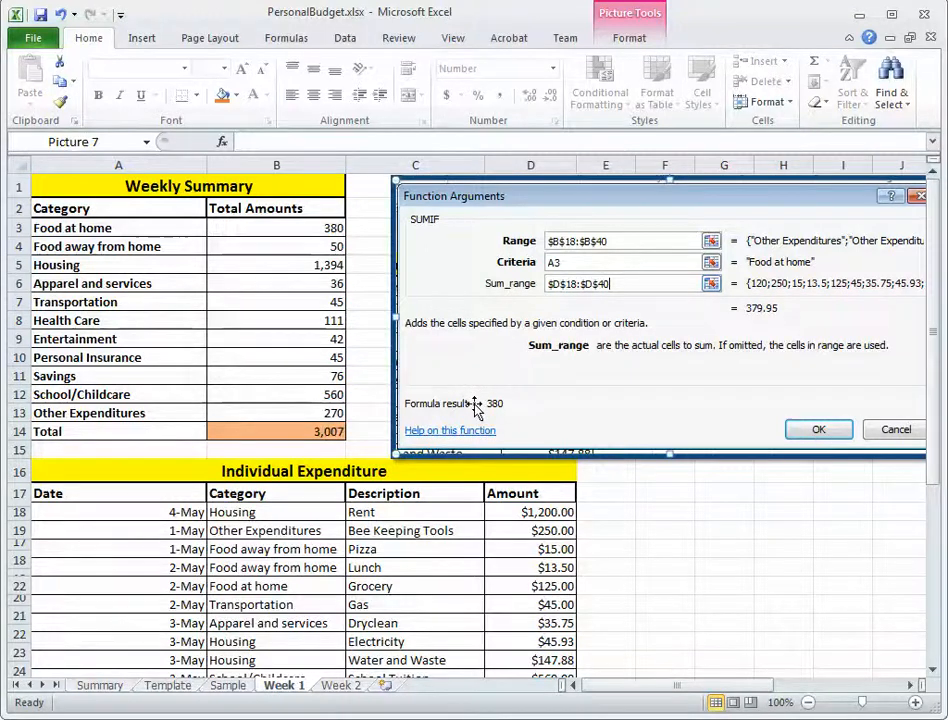
pyautogui.press('Delete')
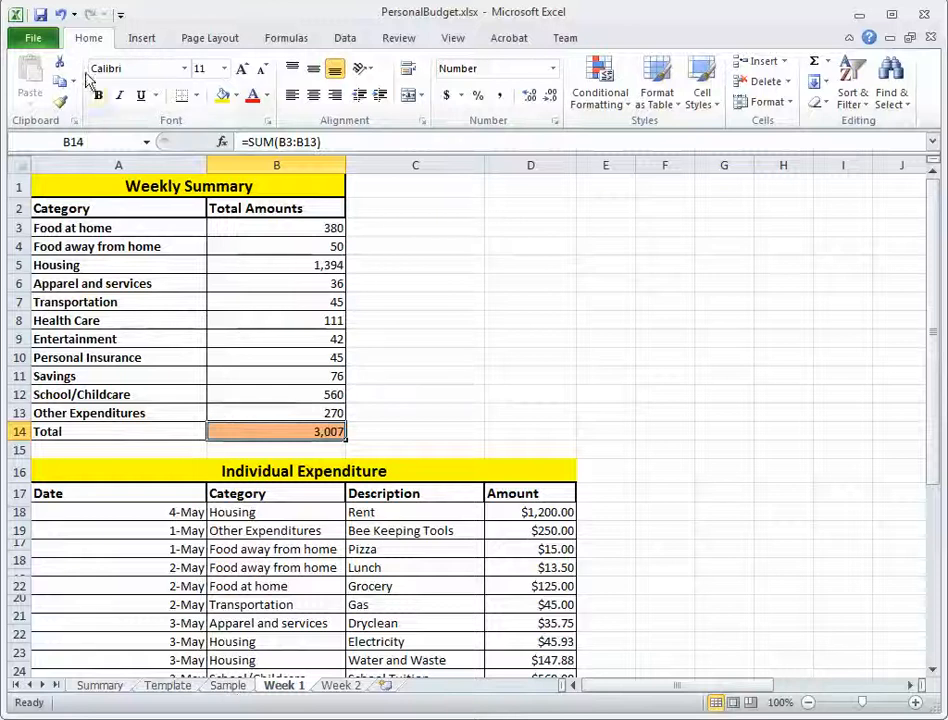
pyautogui.click(62, 23)
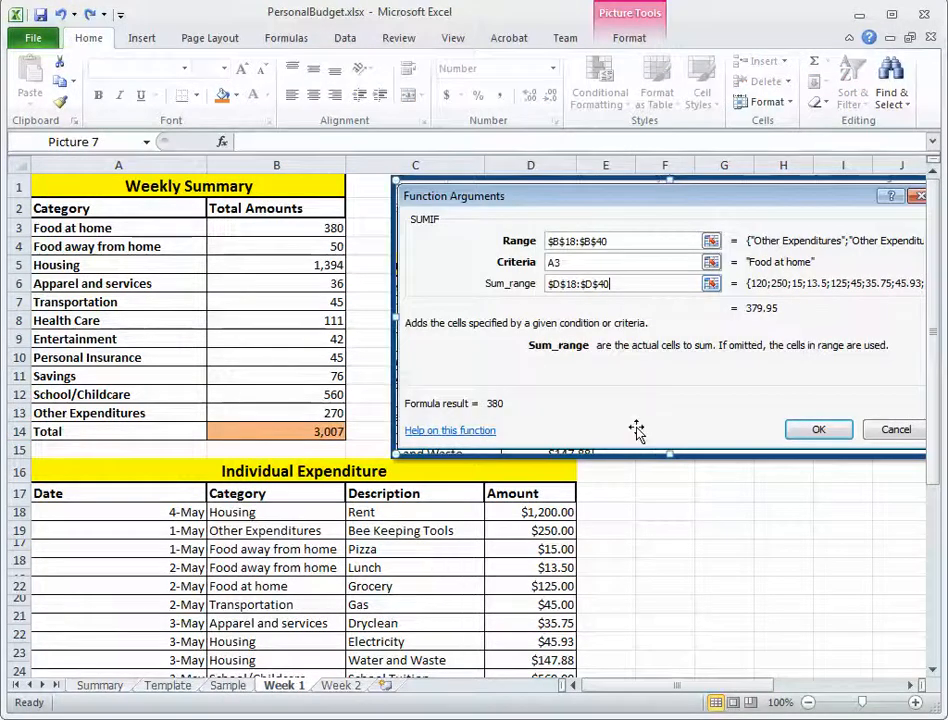
# Switch to the Template sheet and examine its empty Total Amounts cells B3:B13, total cell B14 and Individual Expenditure table.
pyautogui.click(170, 693)
pyautogui.click(496, 318)
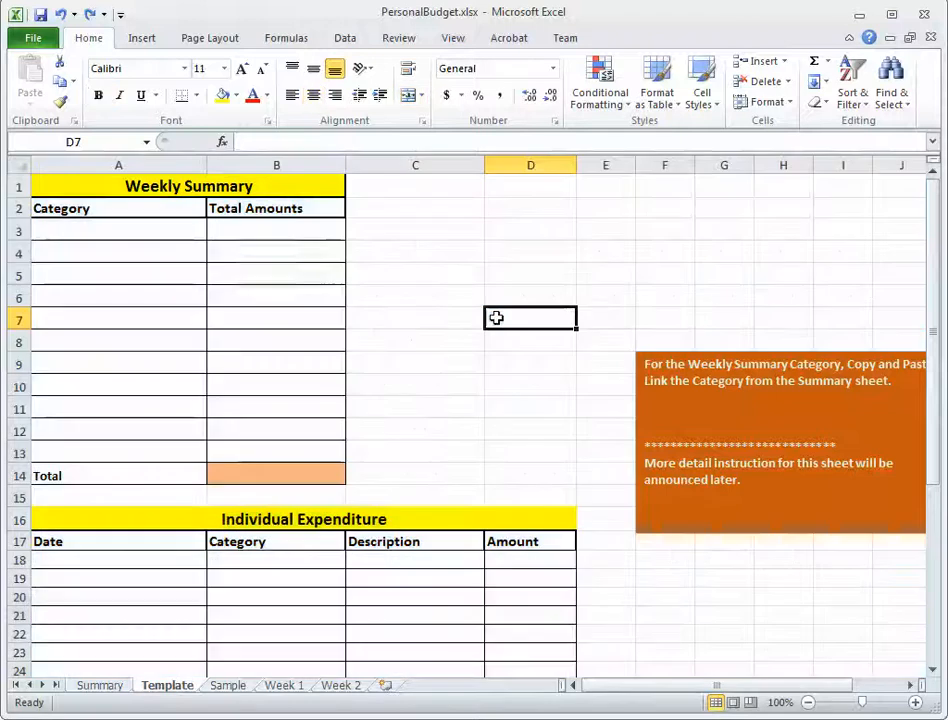
pyautogui.moveTo(292, 232); pyautogui.dragTo(281, 440)
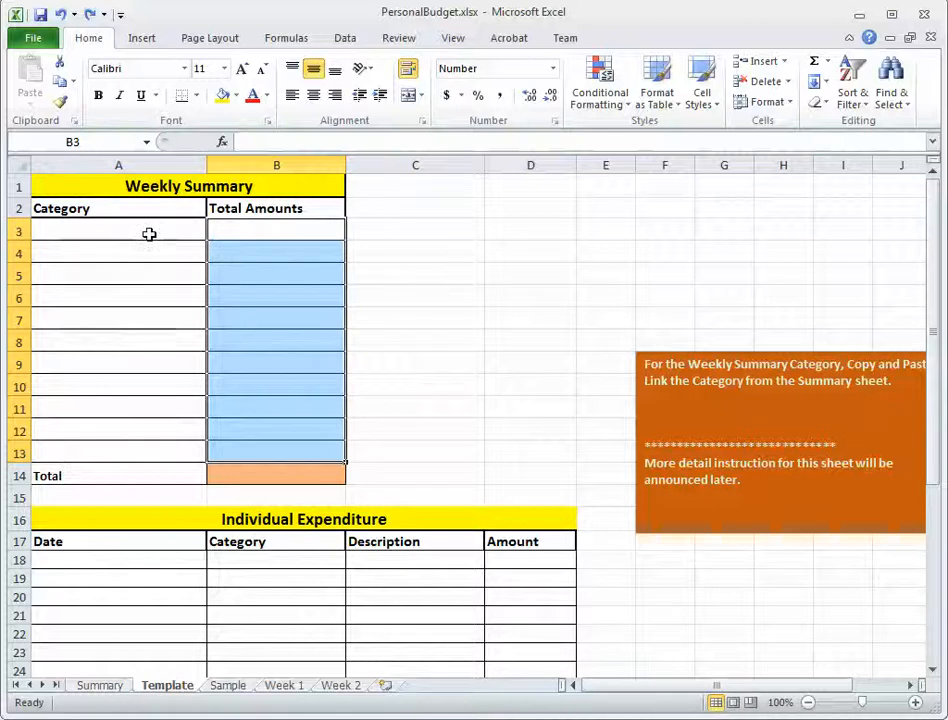
pyautogui.click(298, 474)
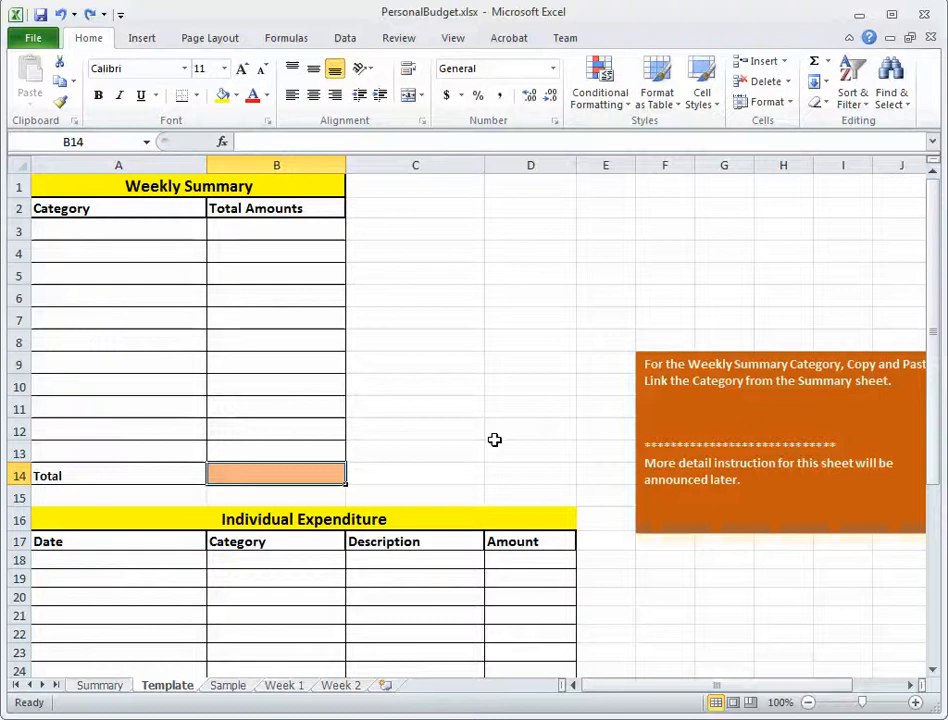
pyautogui.scroll(-4, 494, 440)
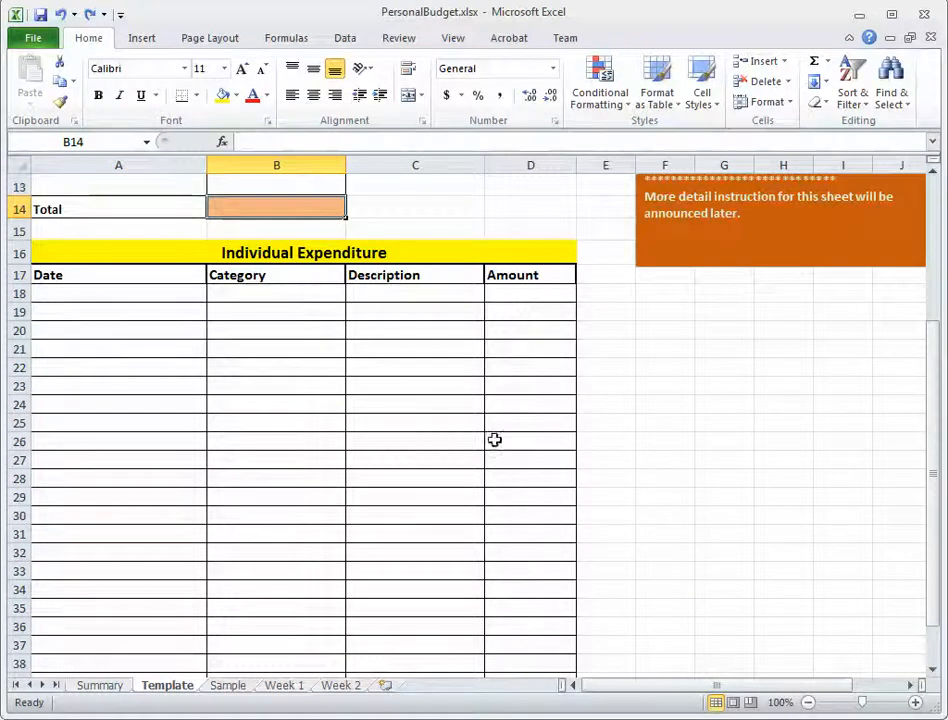
pyautogui.scroll(-2, 578, 410)
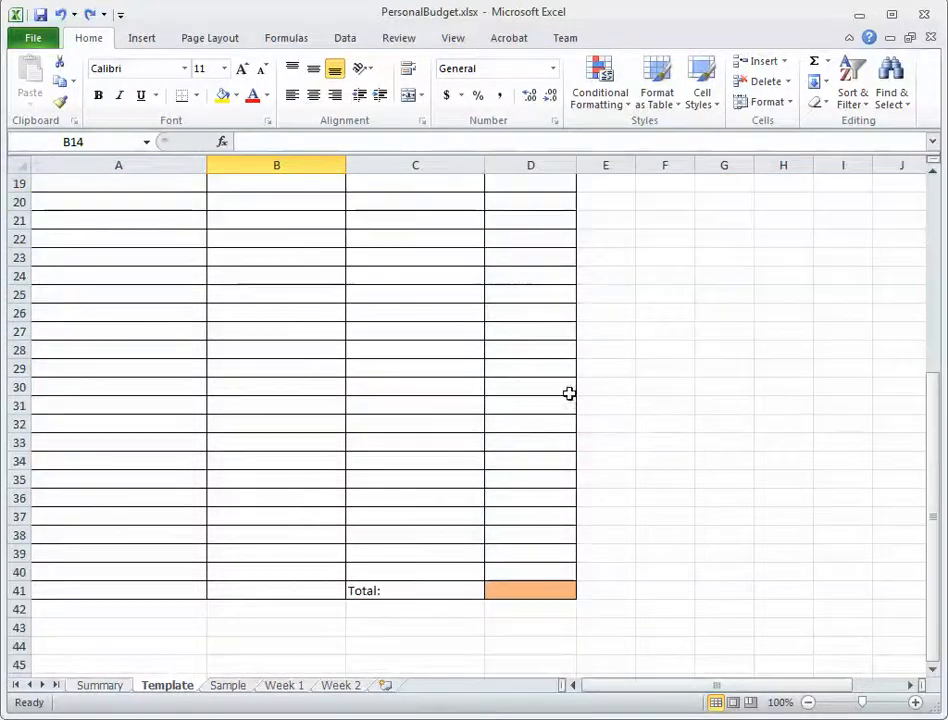
# Total the Template sheet's Individual Expenditure amounts in D41 with =SUM(D18:D40).
pyautogui.click(529, 590)
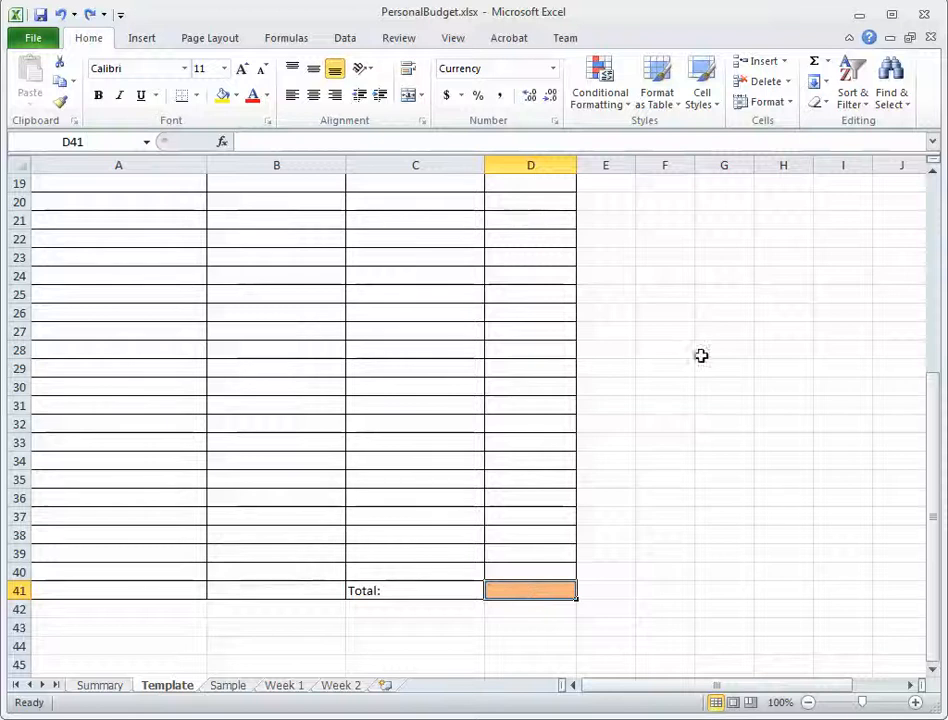
pyautogui.click(813, 63)
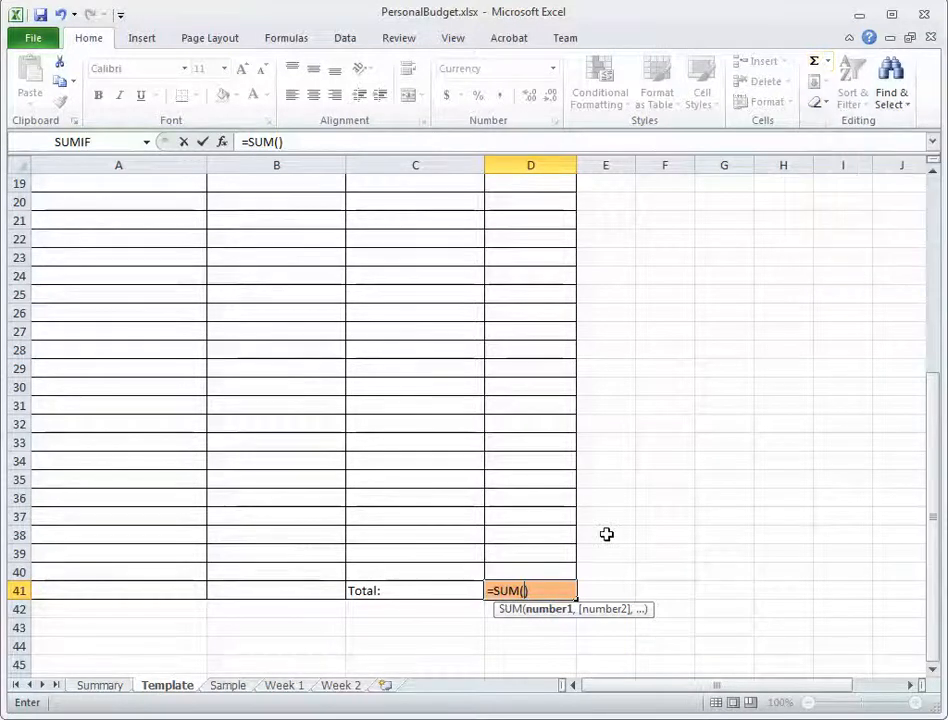
pyautogui.moveTo(520, 571); pyautogui.dragTo(517, 297)
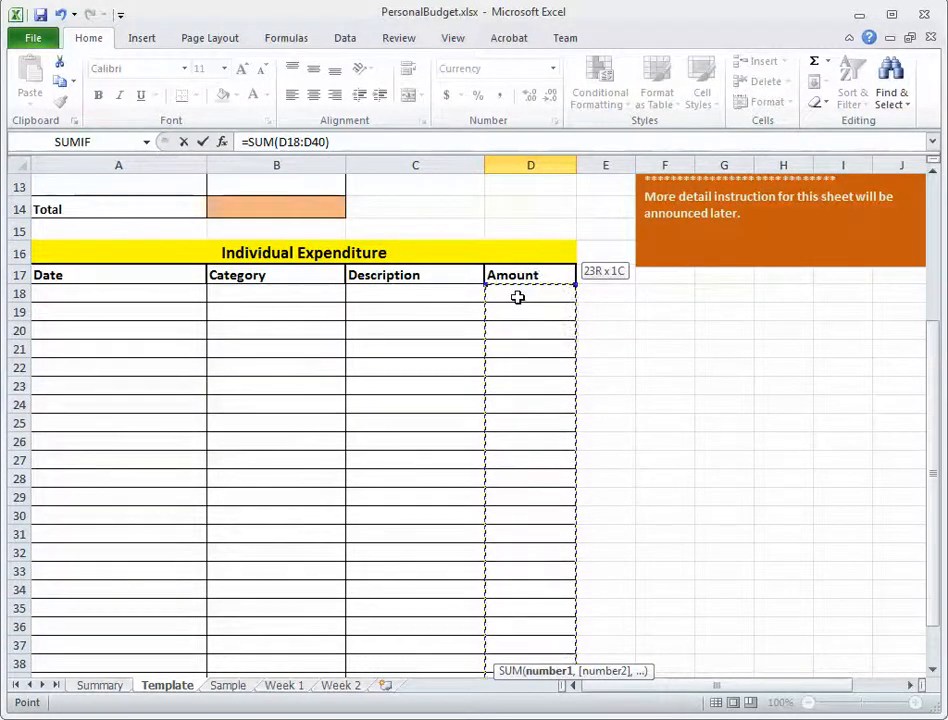
pyautogui.moveTo(517, 297); pyautogui.dragTo(517, 296)
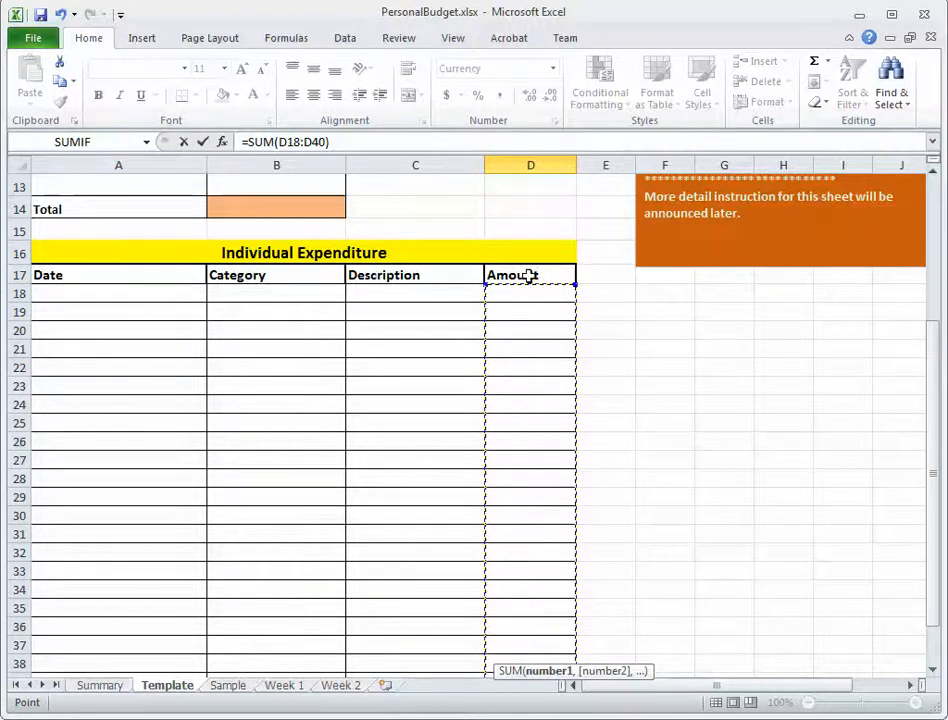
pyautogui.moveTo(929, 385); pyautogui.dragTo(932, 492)
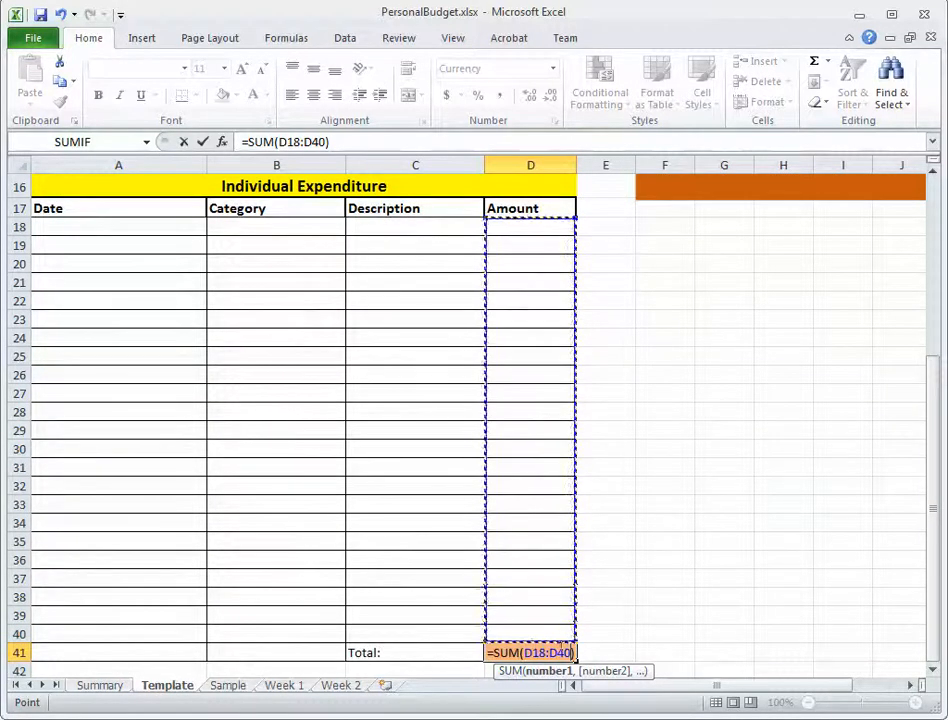
pyautogui.click(345, 141)
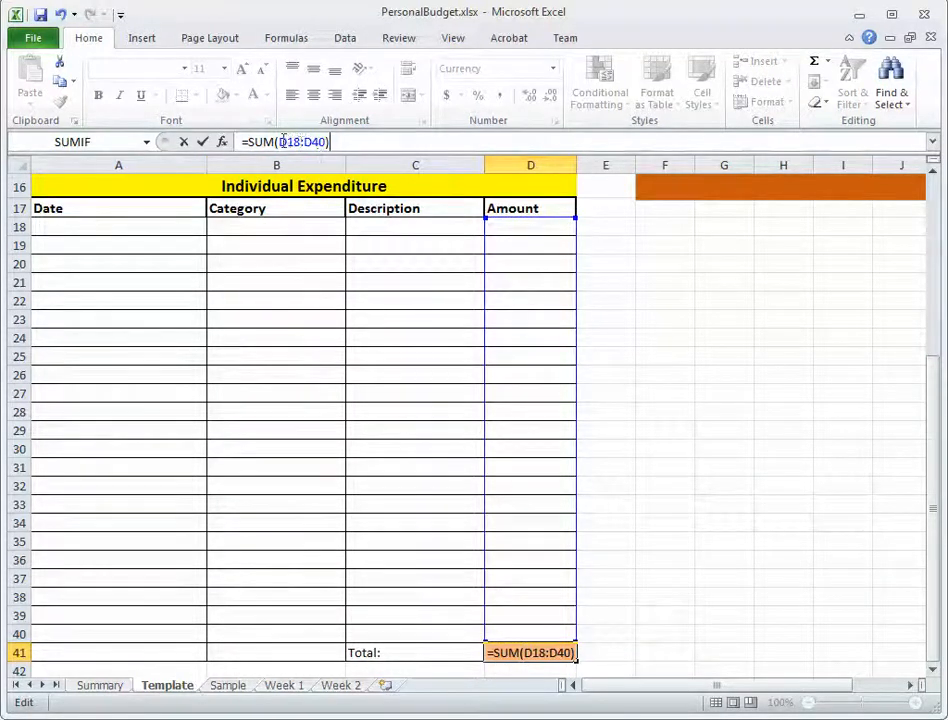
pyautogui.moveTo(318, 141); pyautogui.dragTo(366, 142)
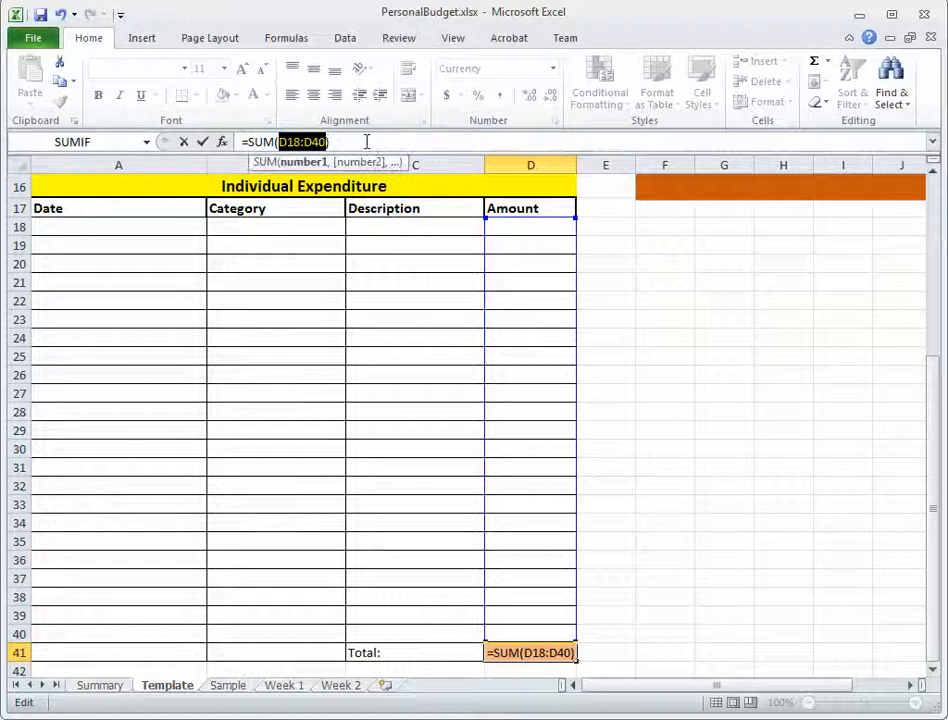
pyautogui.click(358, 141)
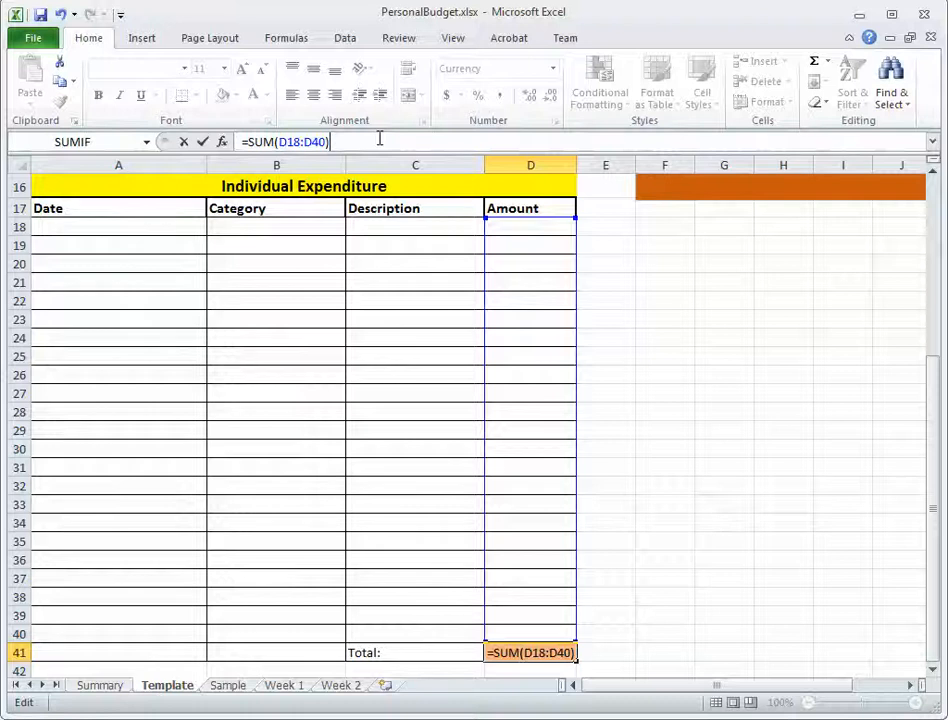
pyautogui.press('Return')
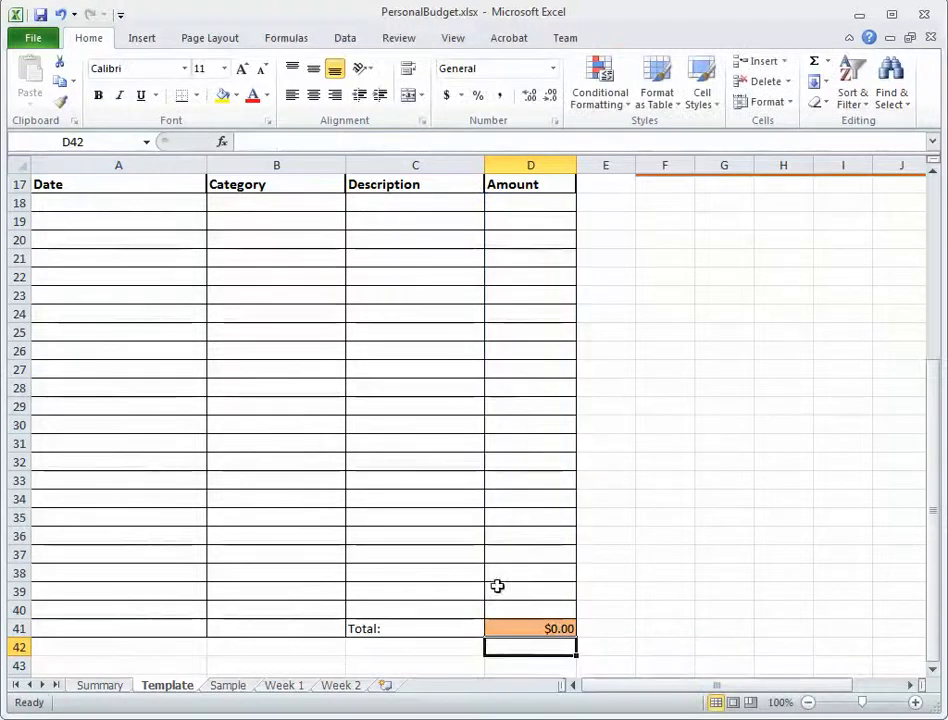
# Test the D41 total by entering 10 in D18 and 10 in D40, and undo both entries.
pyautogui.click(553, 628)
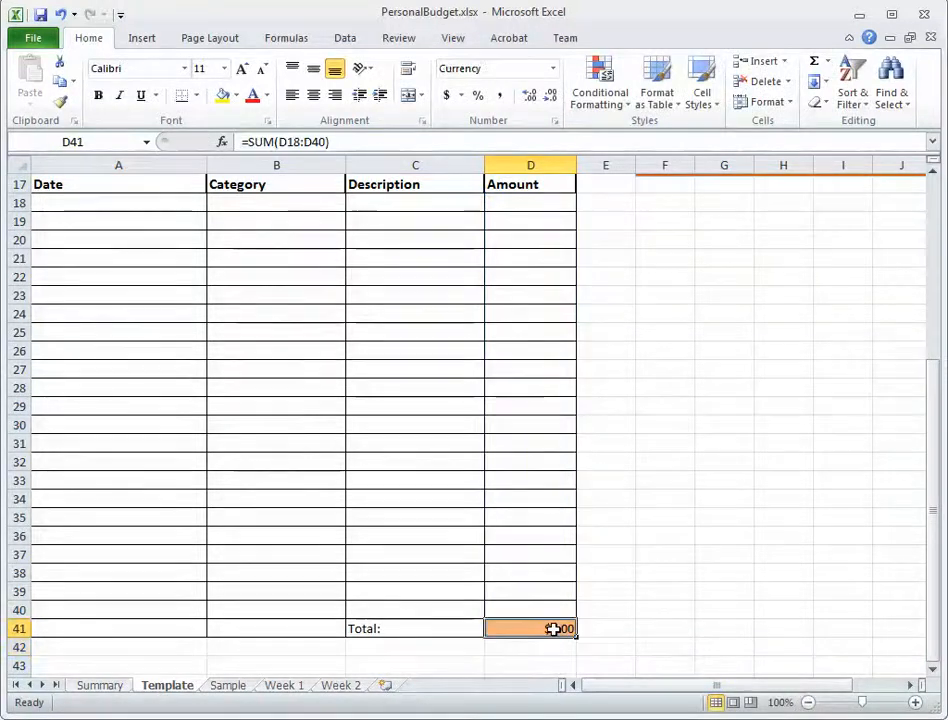
pyautogui.click(554, 204)
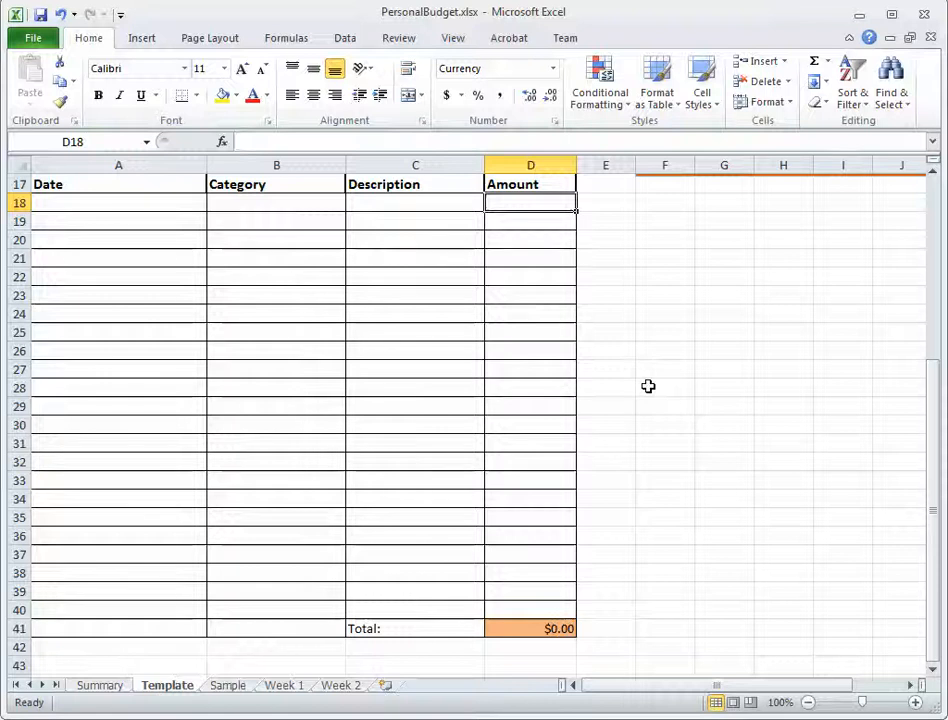
pyautogui.write('10')
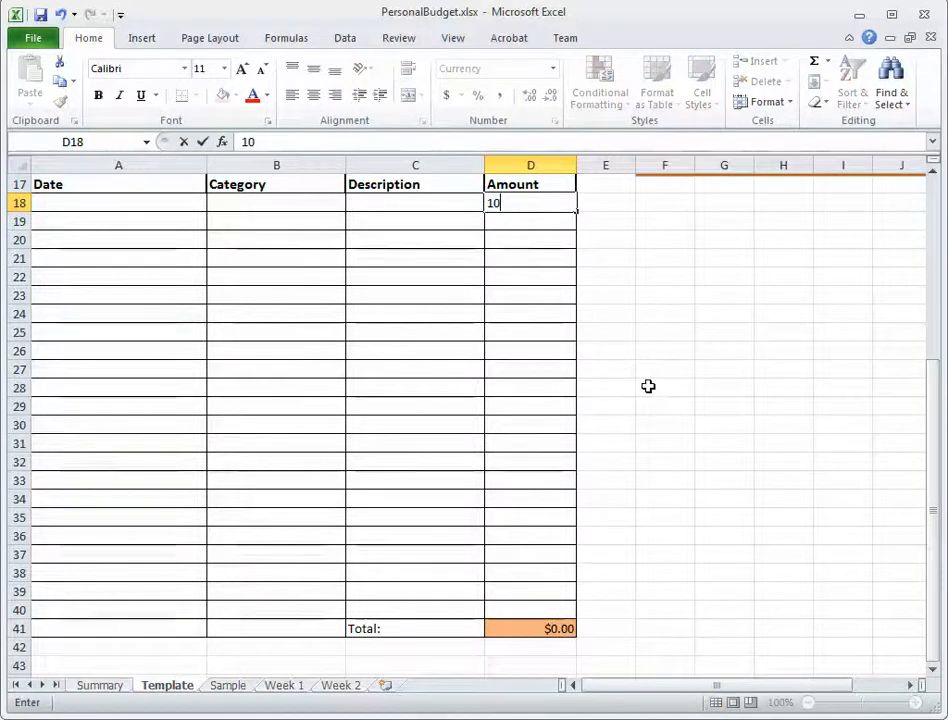
pyautogui.press('Return')
pyautogui.click(537, 609)
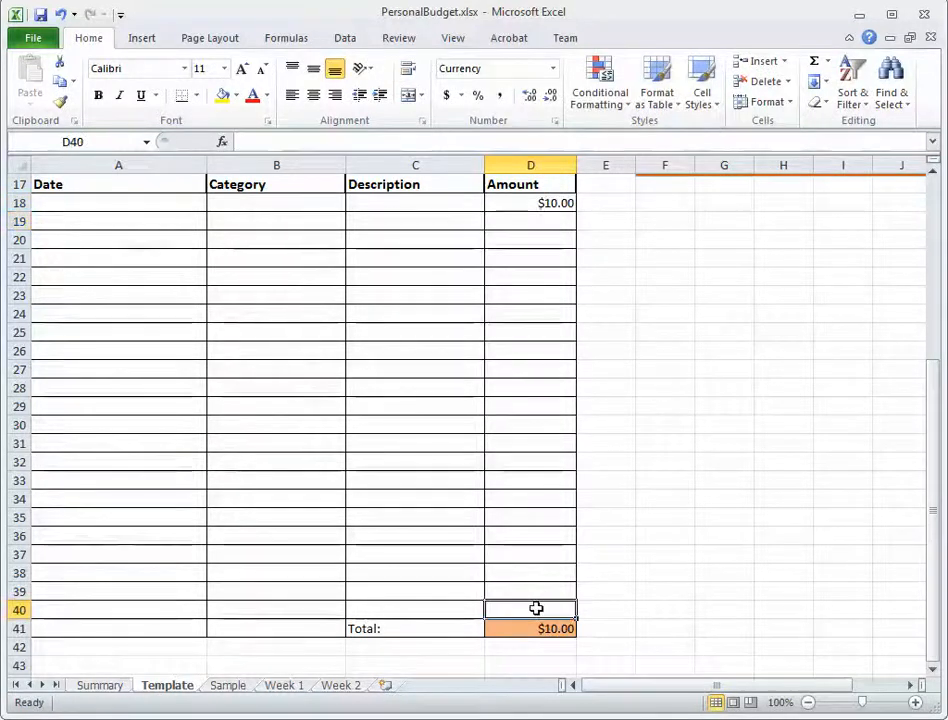
pyautogui.write('10')
pyautogui.press('Return')
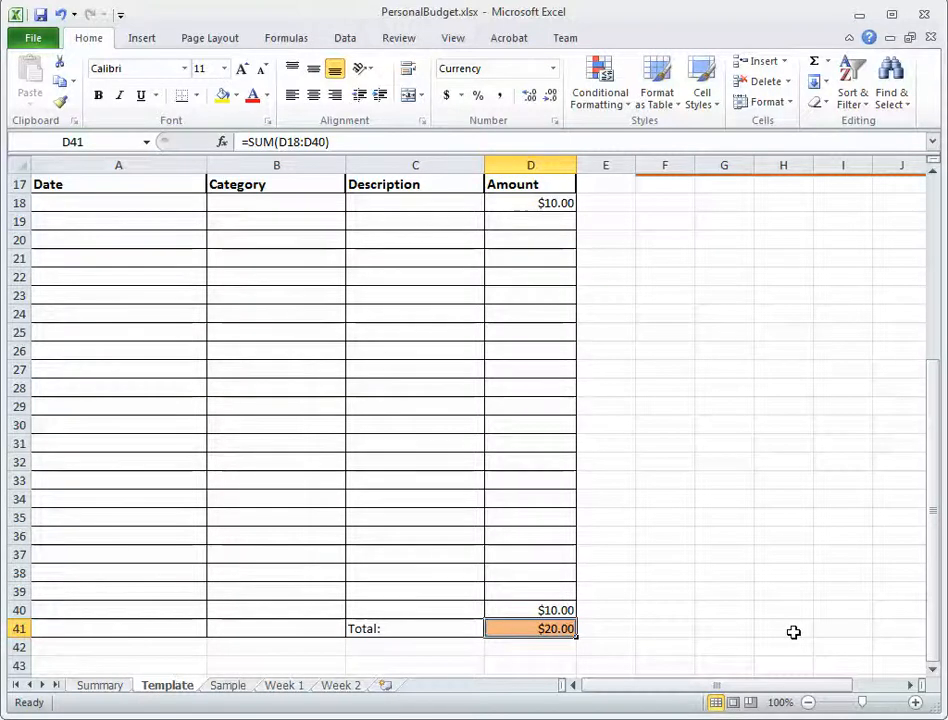
pyautogui.click(62, 15)
pyautogui.click(62, 15)
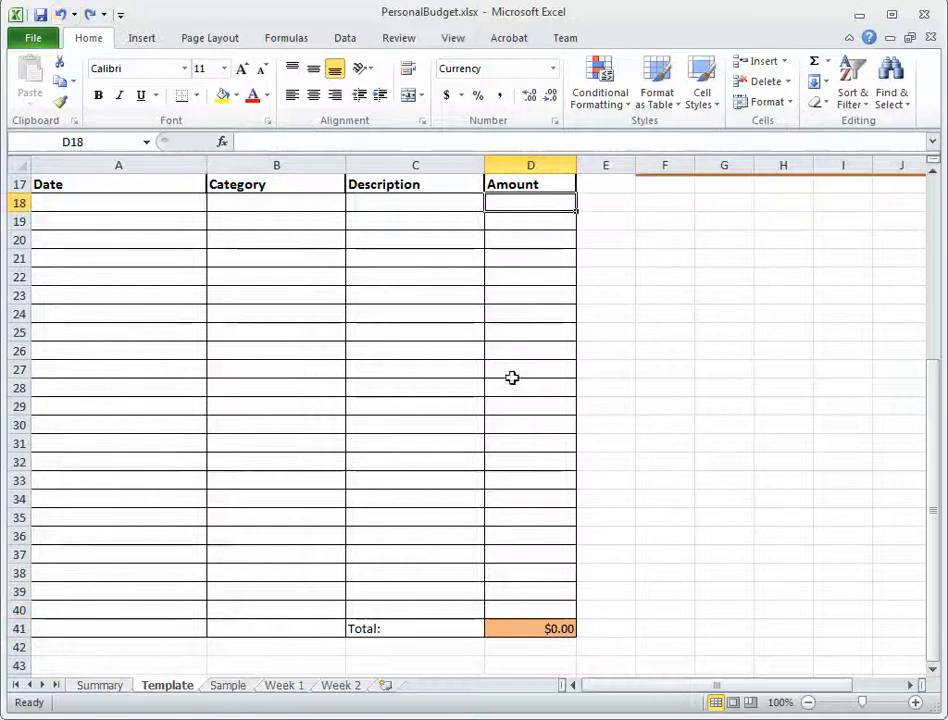
# Link Template cell A3 to the Summary sheet's first category with =Summary!A2 and fill the formula down to A13.
pyautogui.moveTo(931, 415); pyautogui.dragTo(925, 229)
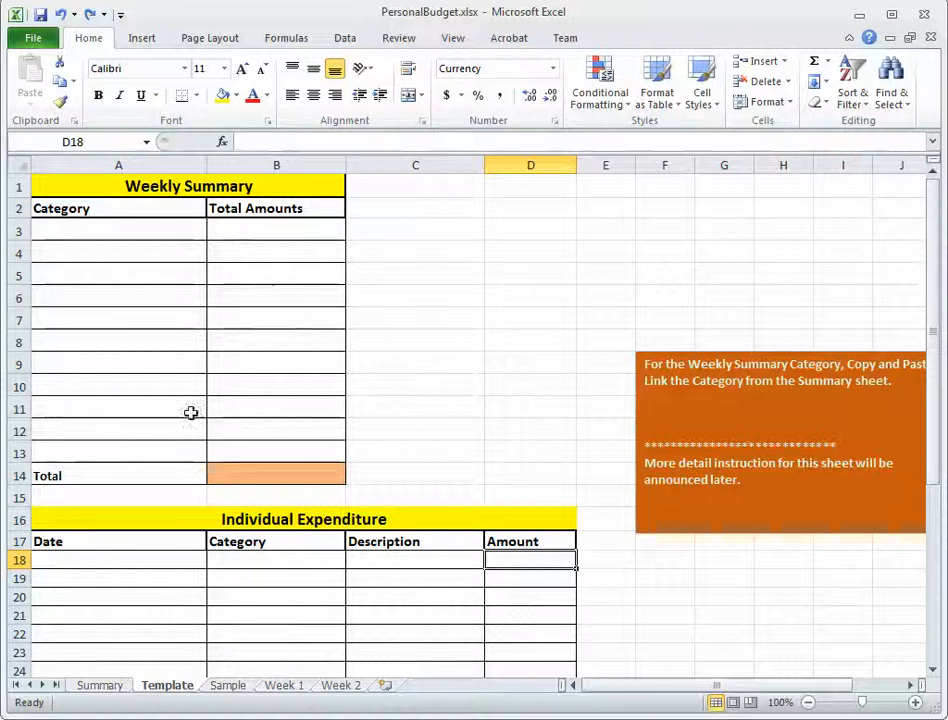
pyautogui.click(155, 233)
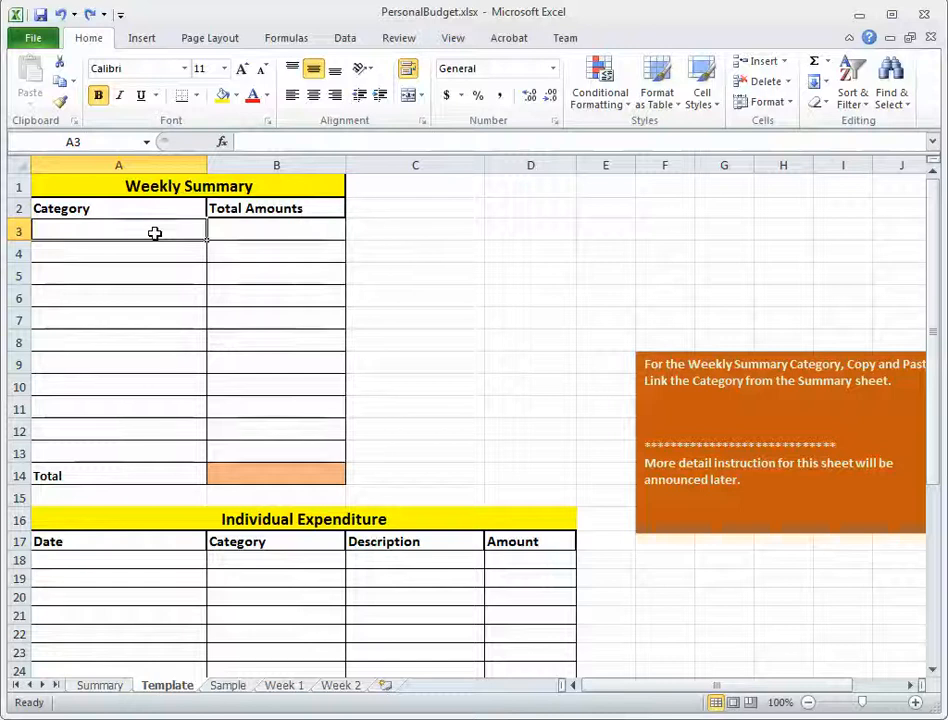
pyautogui.write('=')
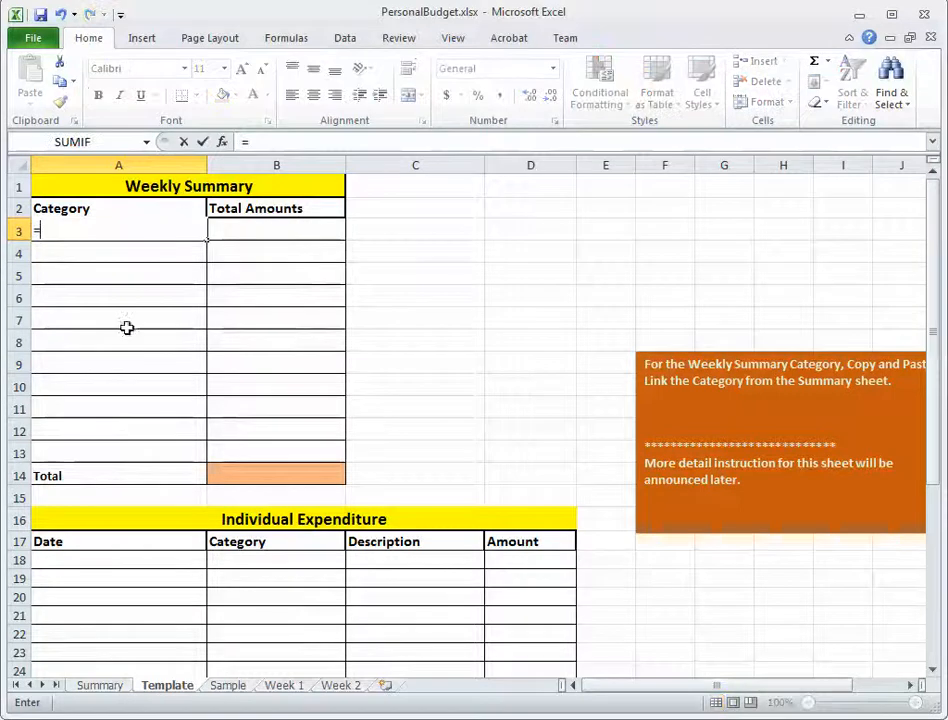
pyautogui.click(100, 686)
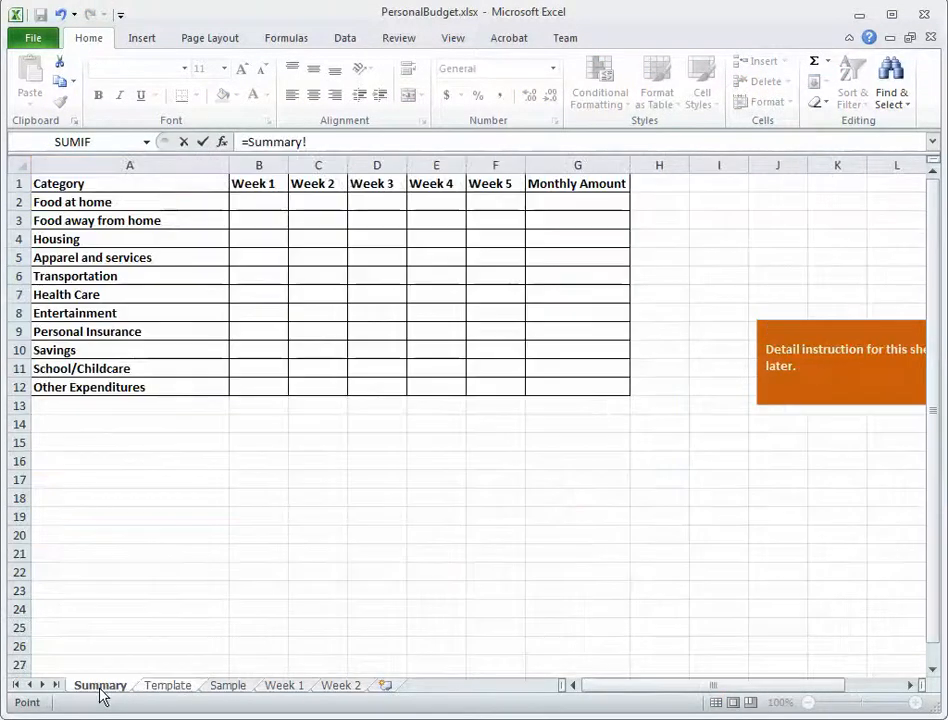
pyautogui.click(120, 203)
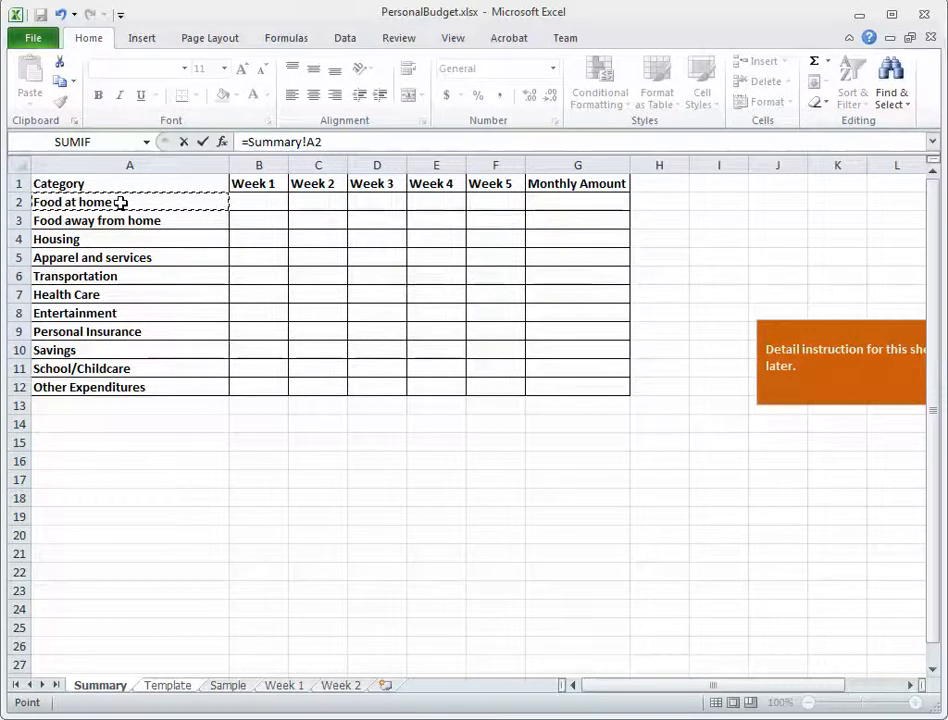
pyautogui.press('Return')
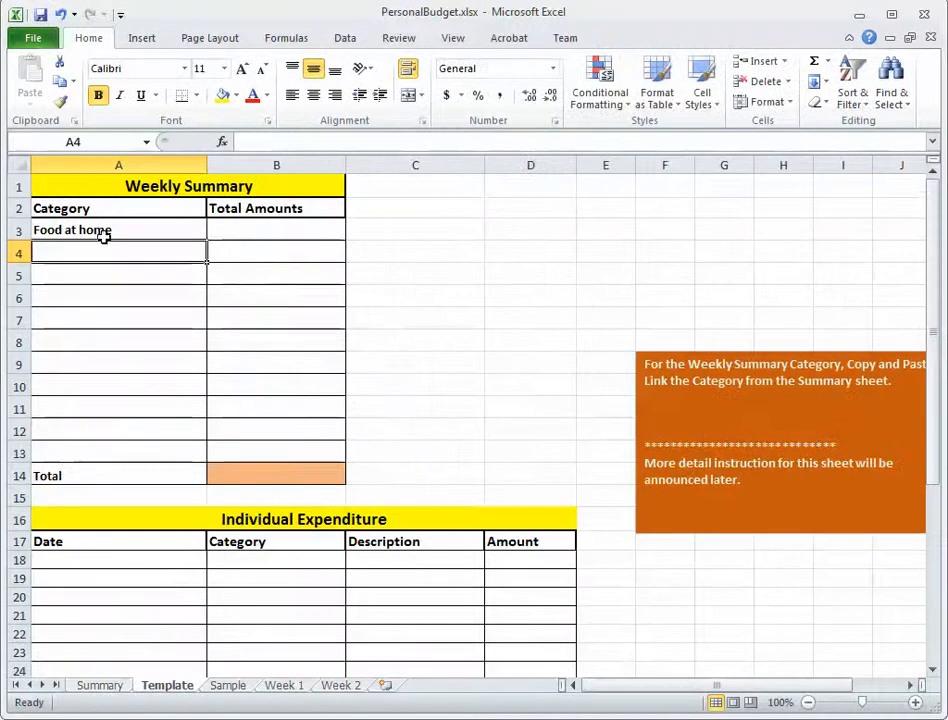
pyautogui.click(116, 231)
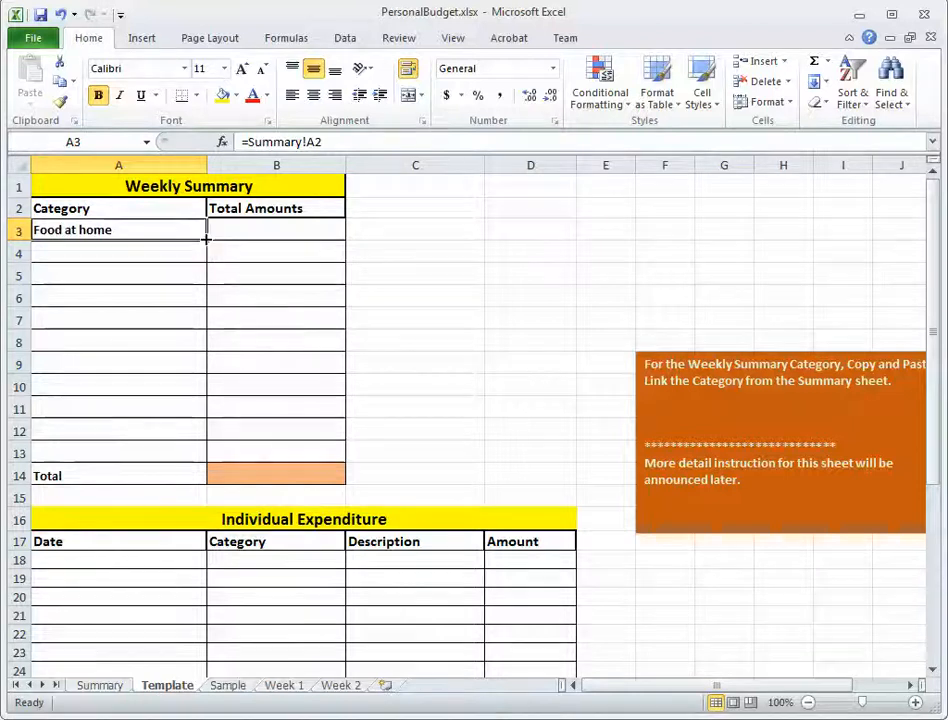
pyautogui.moveTo(206, 237); pyautogui.dragTo(197, 452)
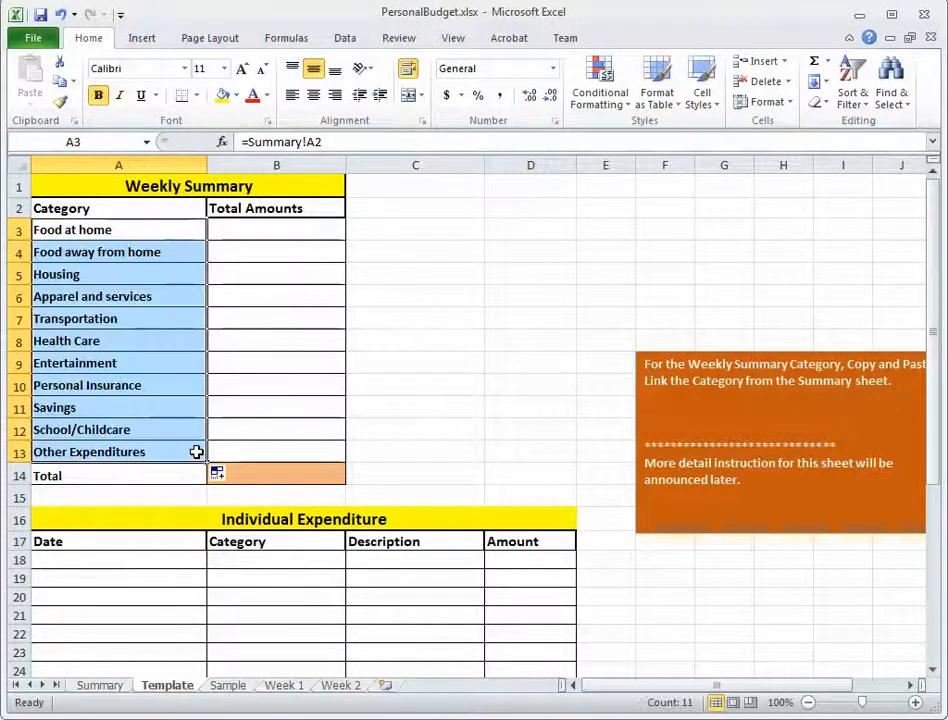
# Search the function list for sumif and insert the SUMIF function into Template cell B3.
pyautogui.click(285, 230)
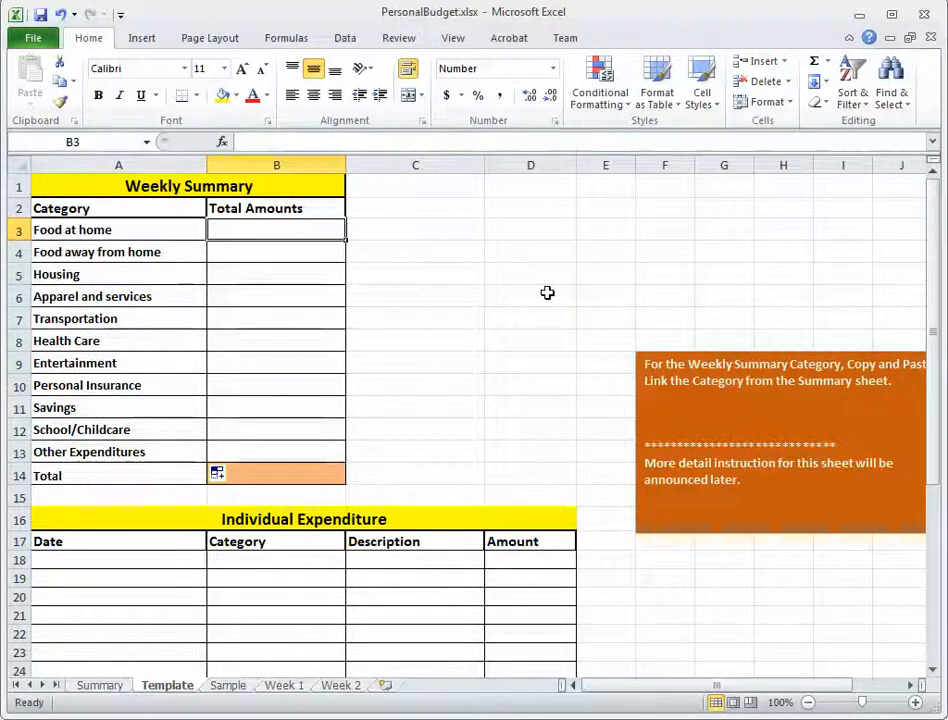
pyautogui.click(225, 145)
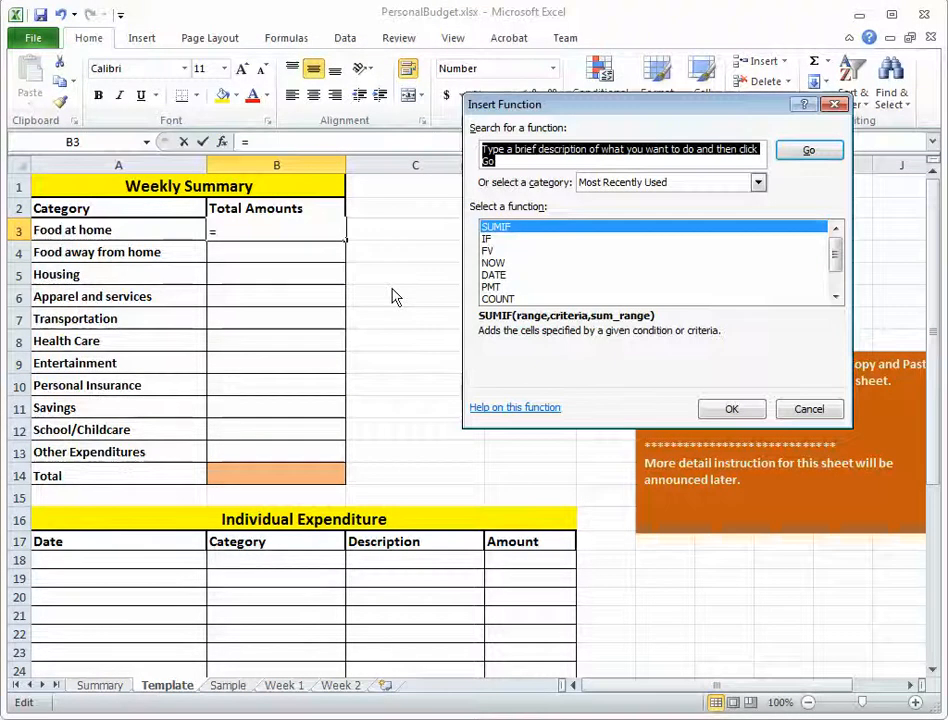
pyautogui.write('sumi')
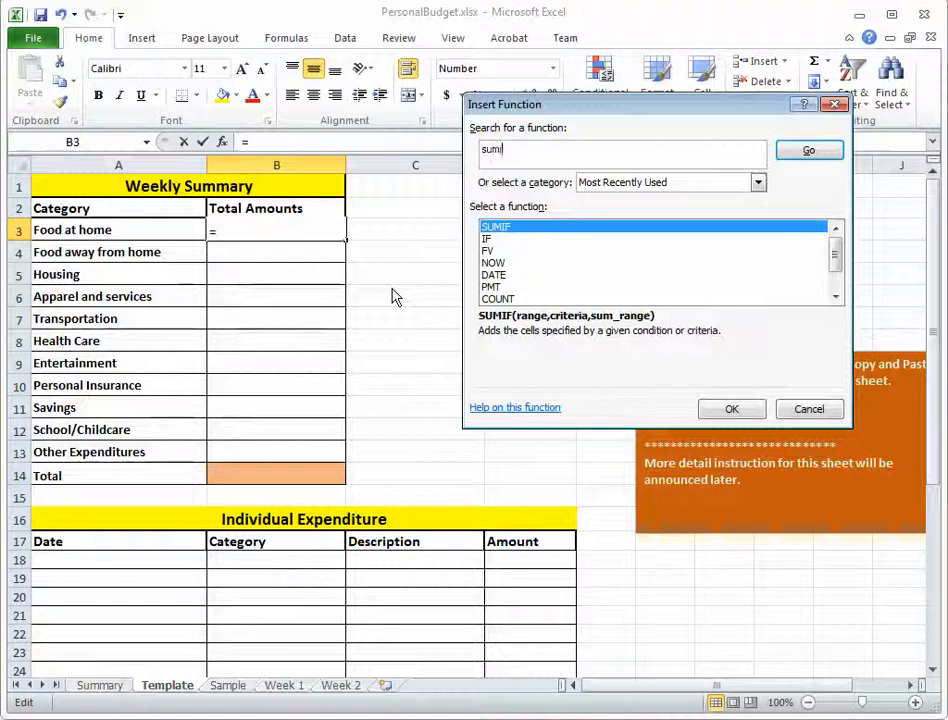
pyautogui.write('f')
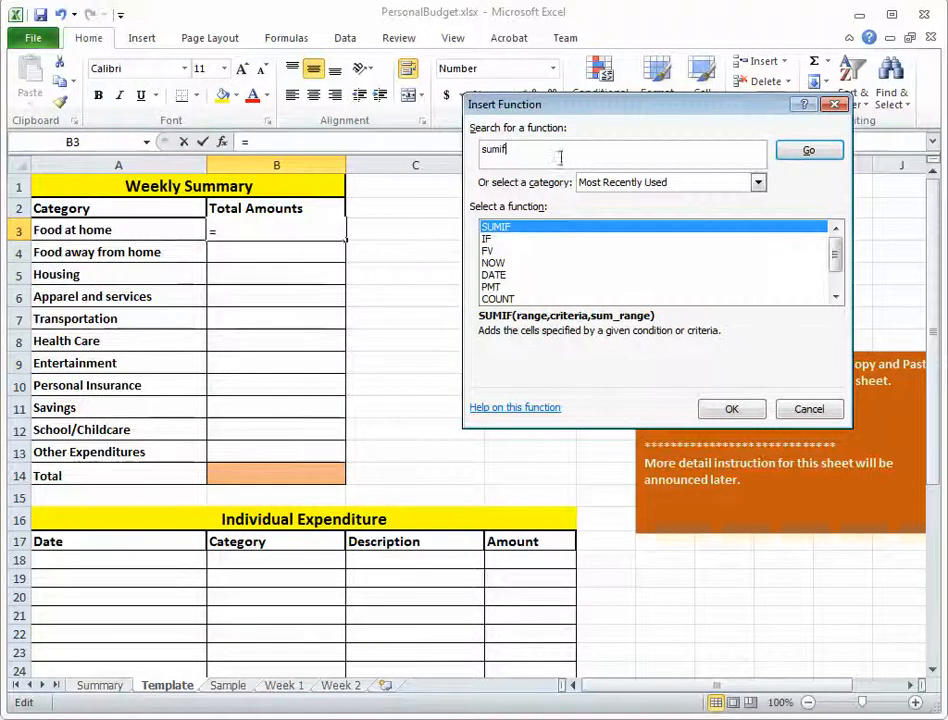
pyautogui.click(815, 151)
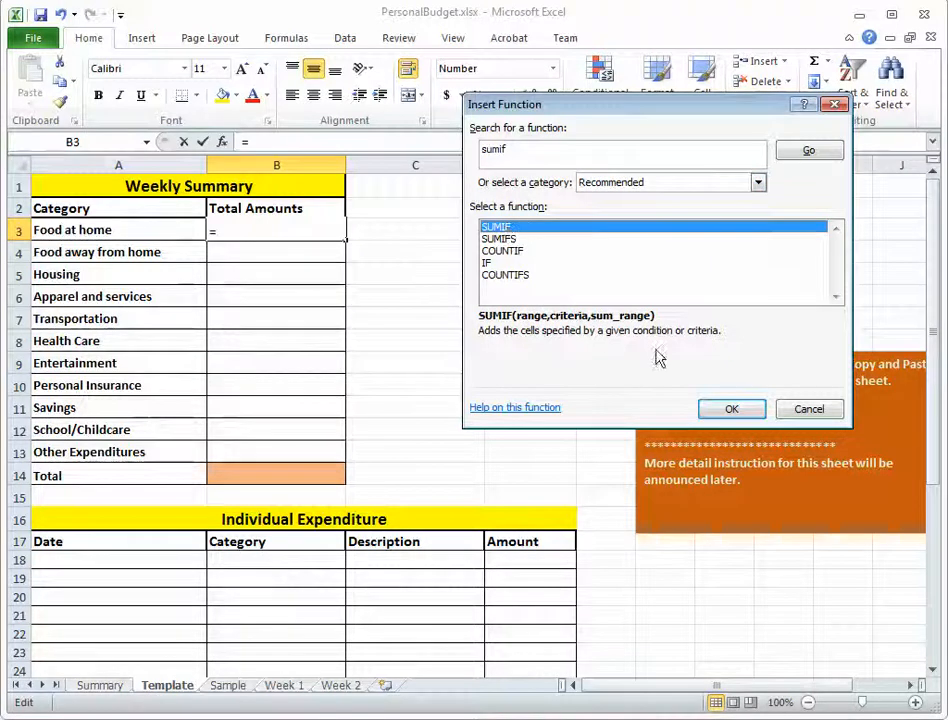
pyautogui.click(731, 411)
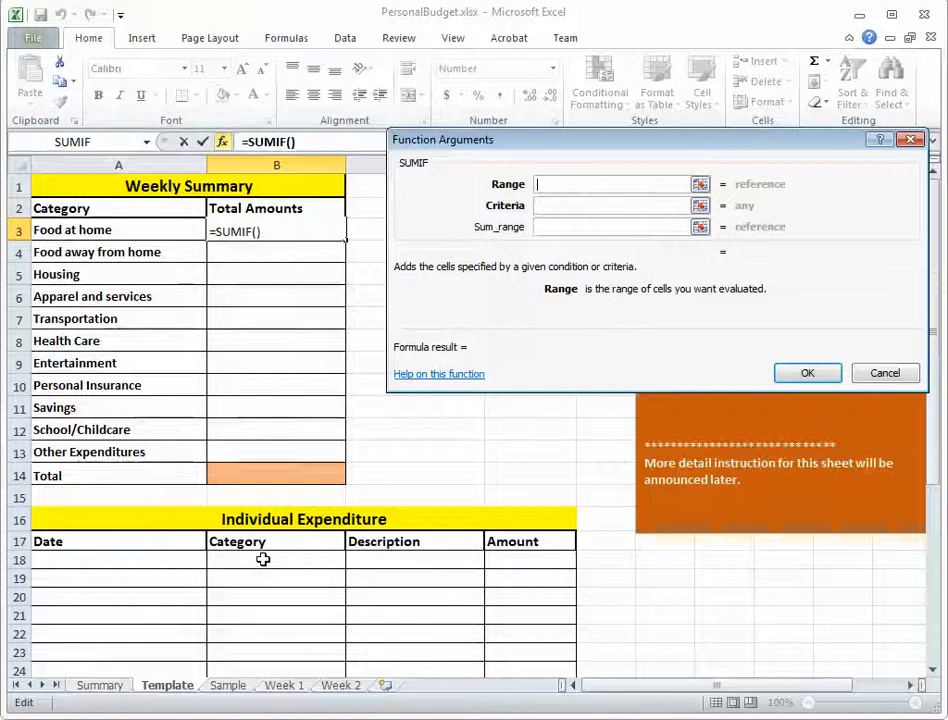
# Set the SUMIF range to the absolute reference $B$18:$B$40 and the criteria to cell A3.
pyautogui.moveTo(263, 560); pyautogui.dragTo(265, 608)
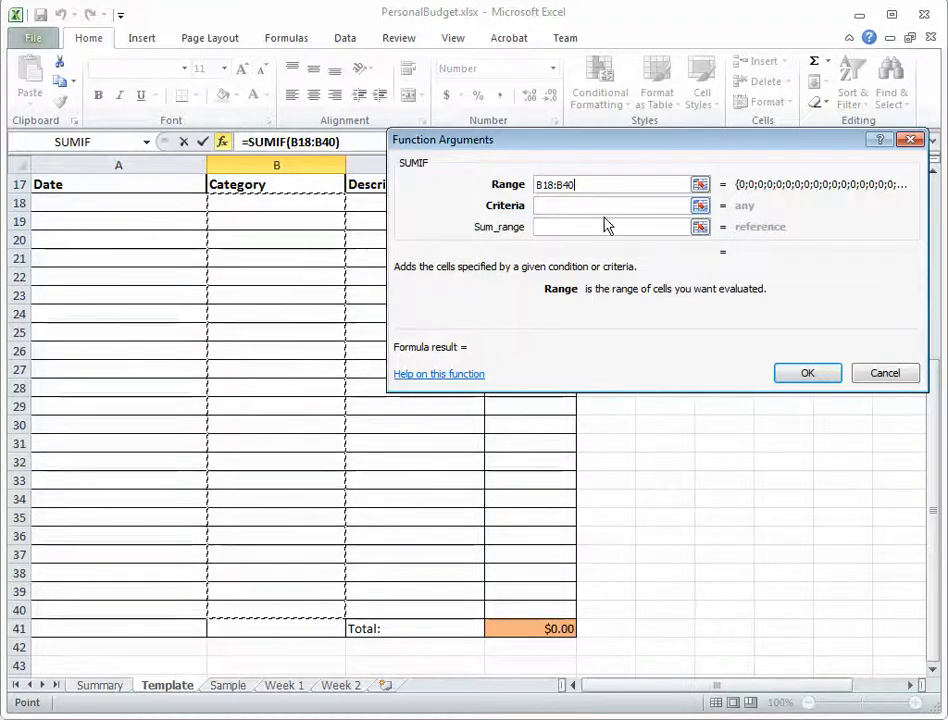
pyautogui.moveTo(590, 184); pyautogui.dragTo(508, 190)
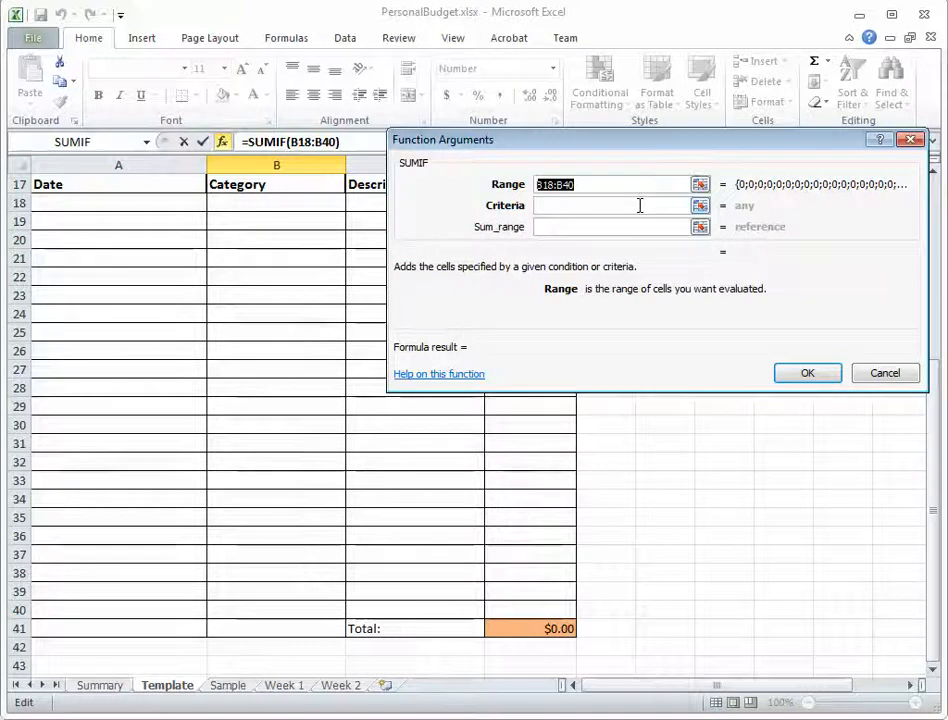
pyautogui.press('F4')
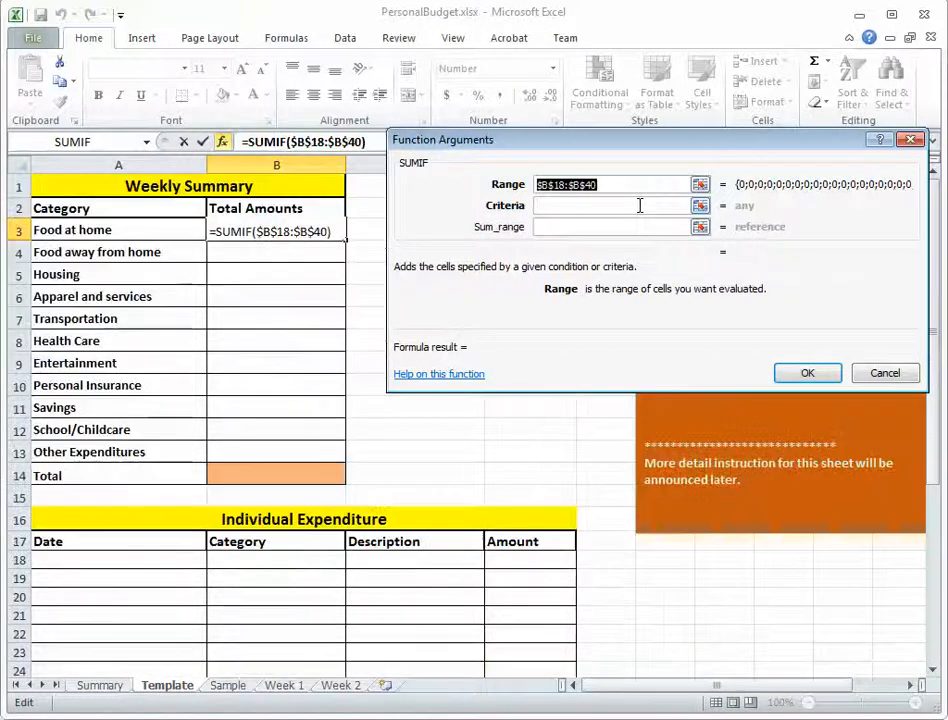
pyautogui.click(572, 205)
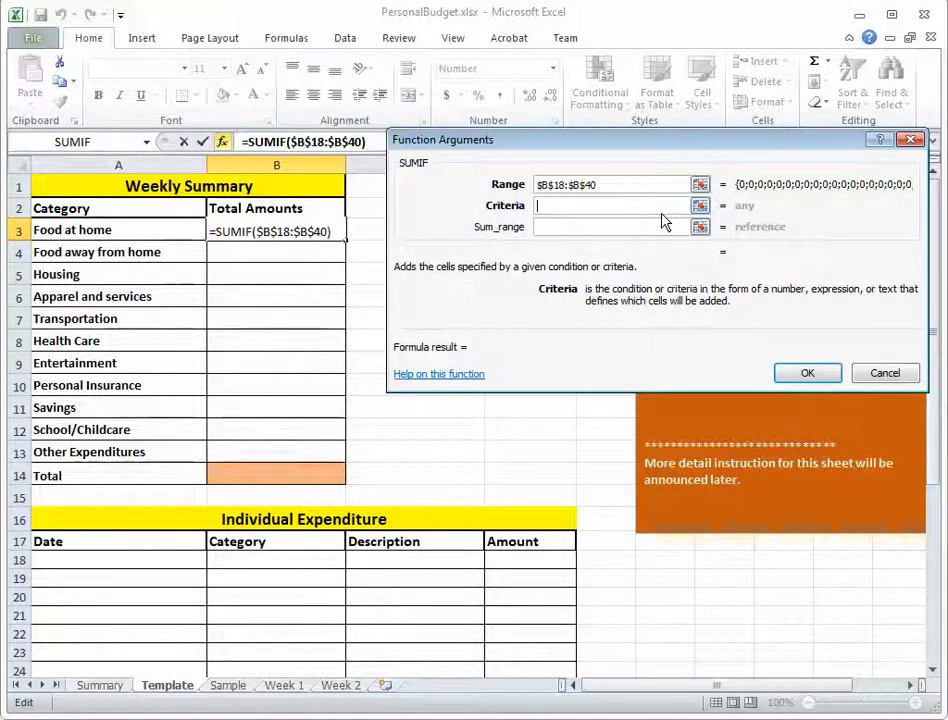
pyautogui.click(103, 232)
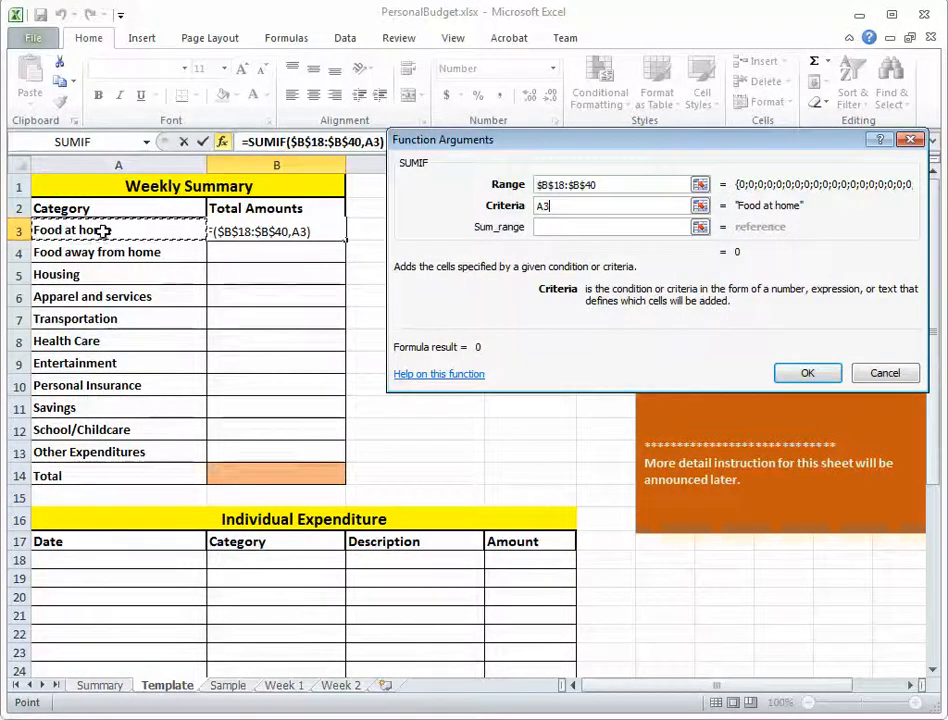
# Set the SUMIF sum range to the absolute reference $D$18:$D$40 and complete the formula in B3.
pyautogui.click(563, 225)
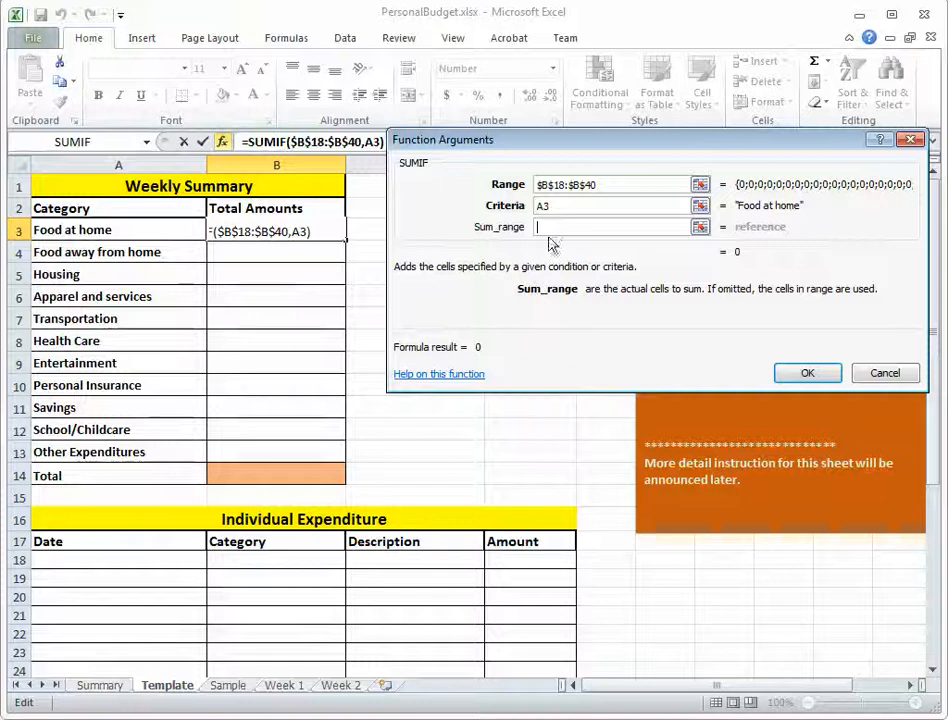
pyautogui.click(521, 557)
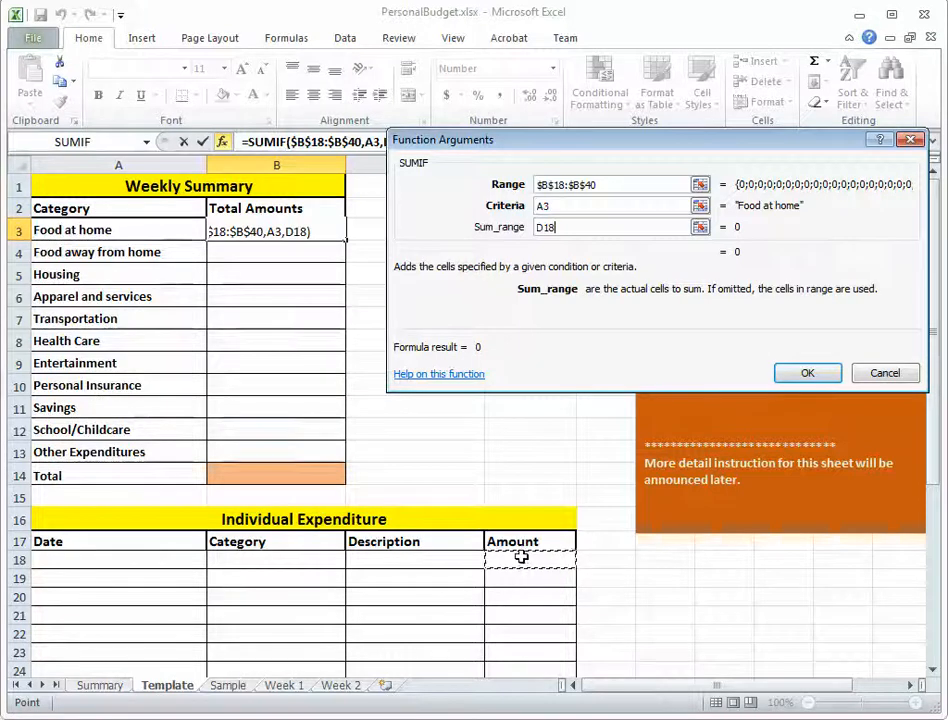
pyautogui.moveTo(521, 560); pyautogui.dragTo(520, 612)
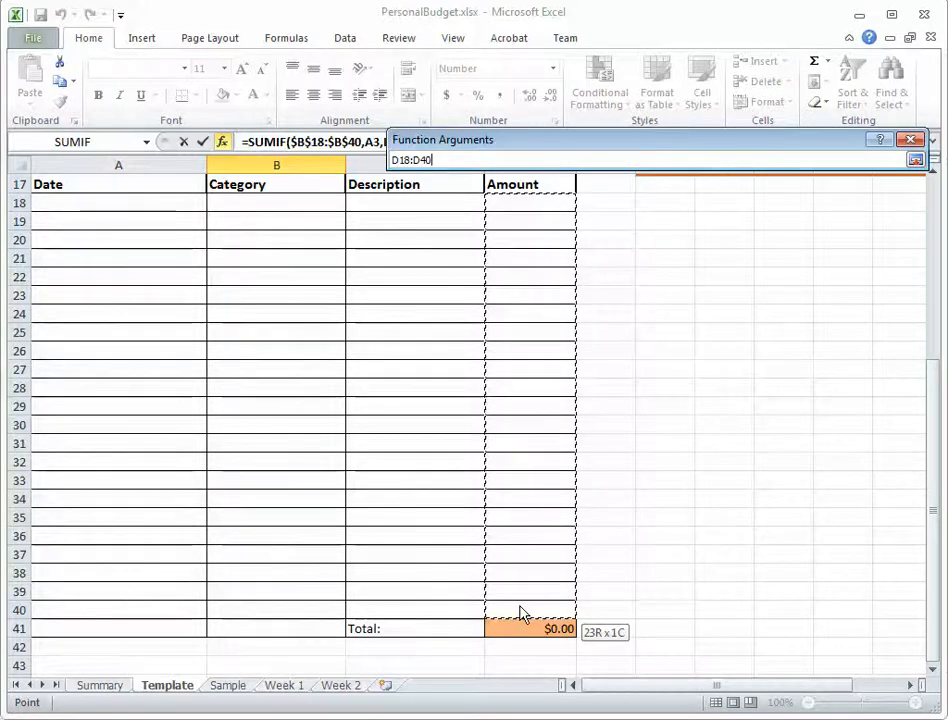
pyautogui.moveTo(520, 612); pyautogui.dragTo(520, 606)
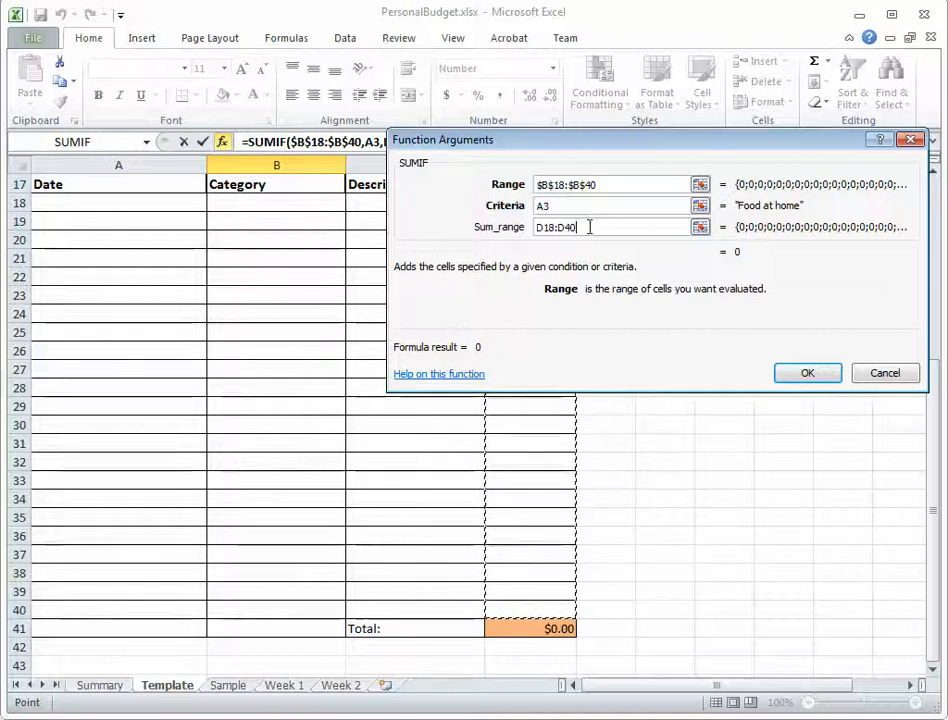
pyautogui.moveTo(588, 227); pyautogui.dragTo(536, 227)
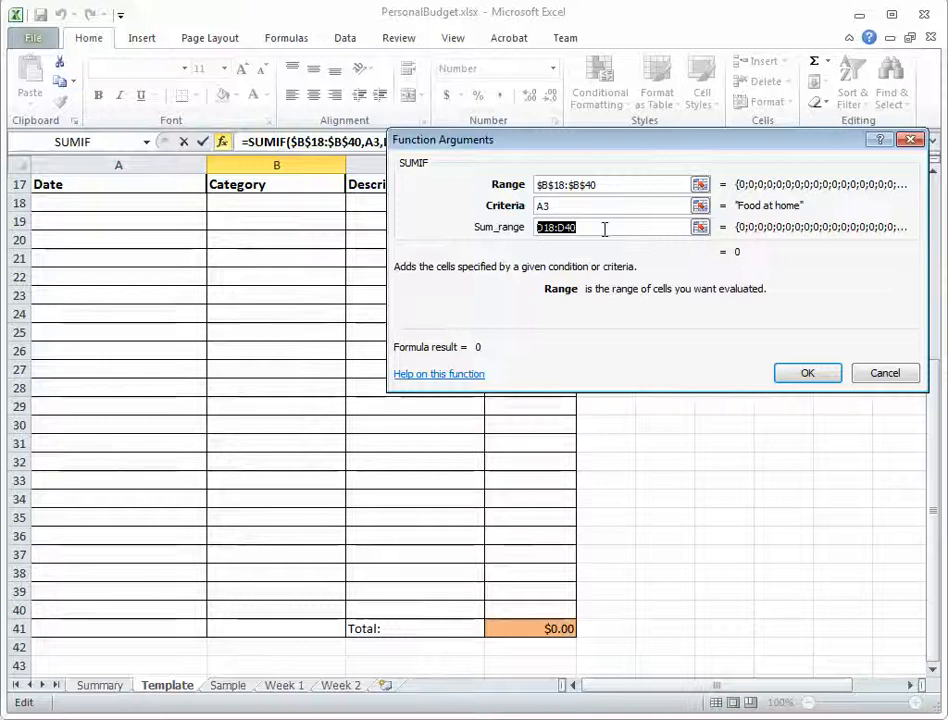
pyautogui.press('F4')
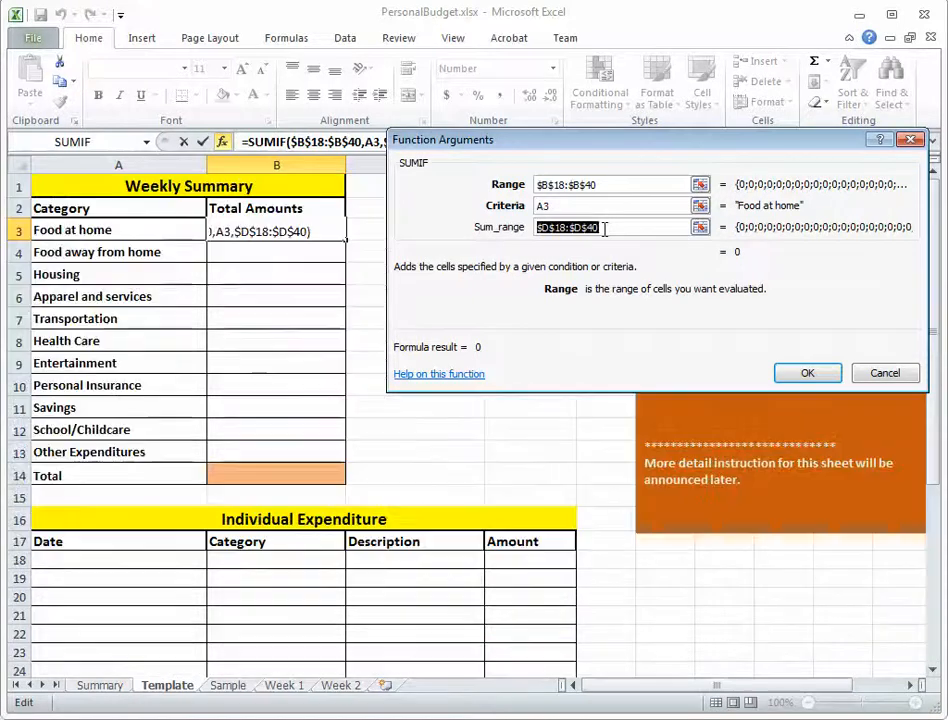
pyautogui.click(811, 377)
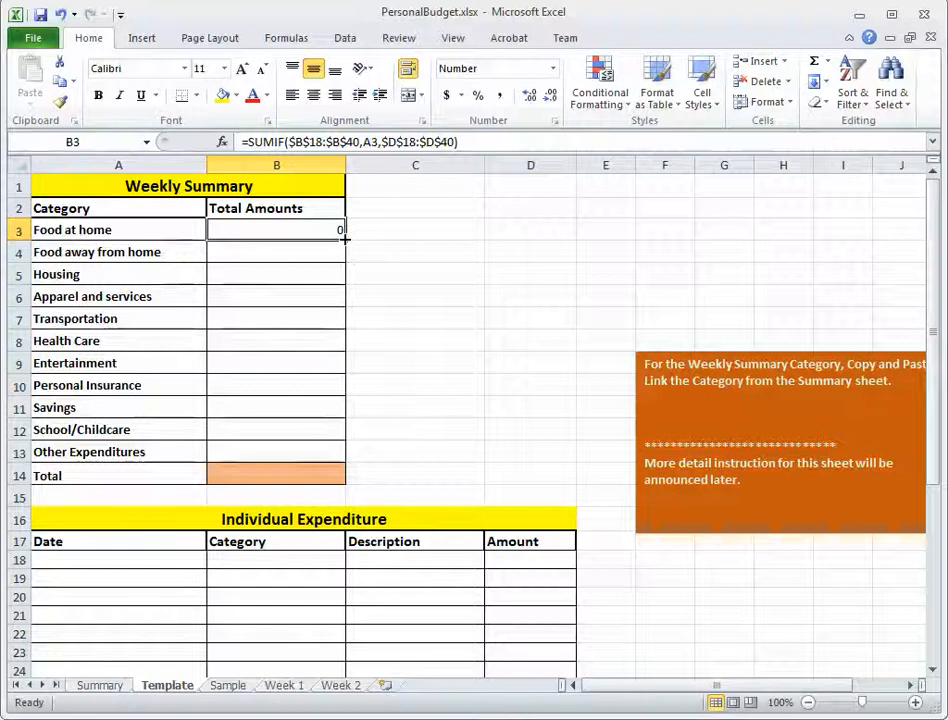
# Fill the B3 formula down to B13 and total the category amounts in B14 with =SUM(B3:B13).
pyautogui.moveTo(344, 237); pyautogui.dragTo(344, 455)
pyautogui.click(301, 480)
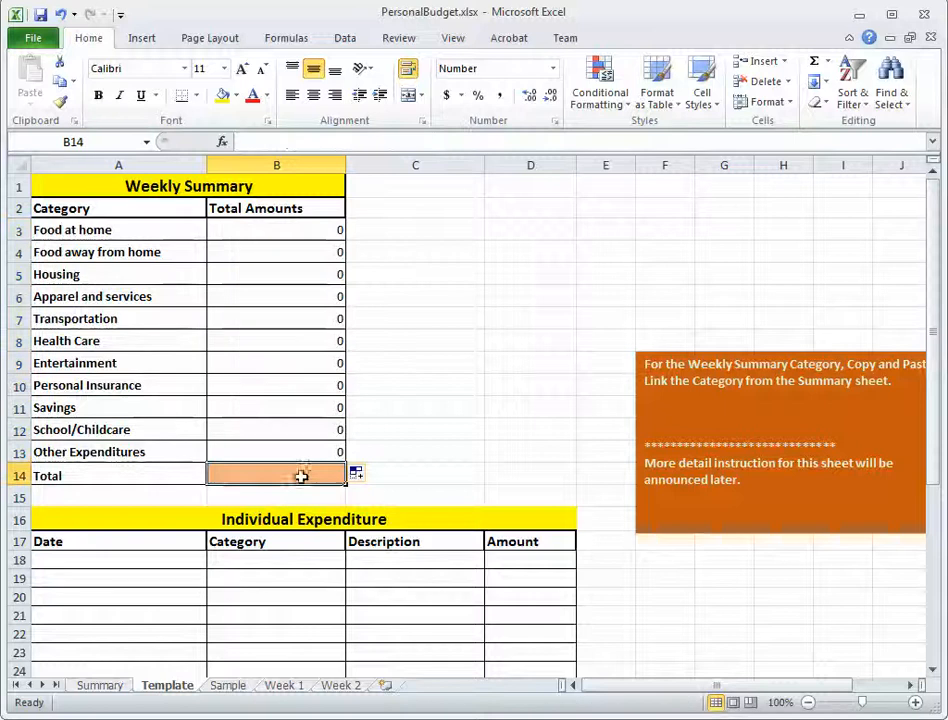
pyautogui.click(815, 66)
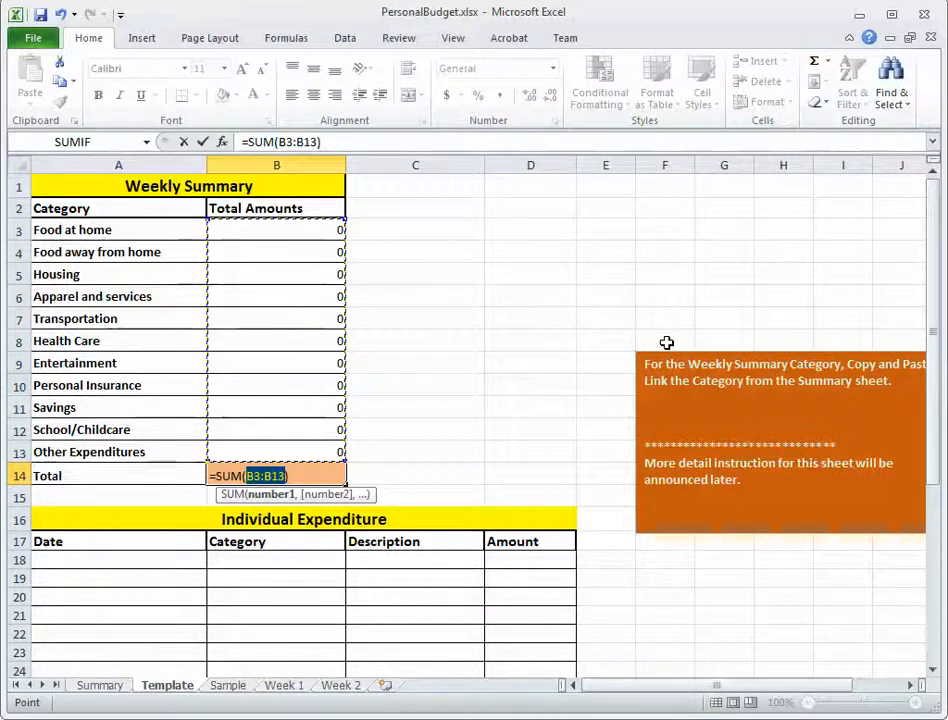
pyautogui.press('Return')
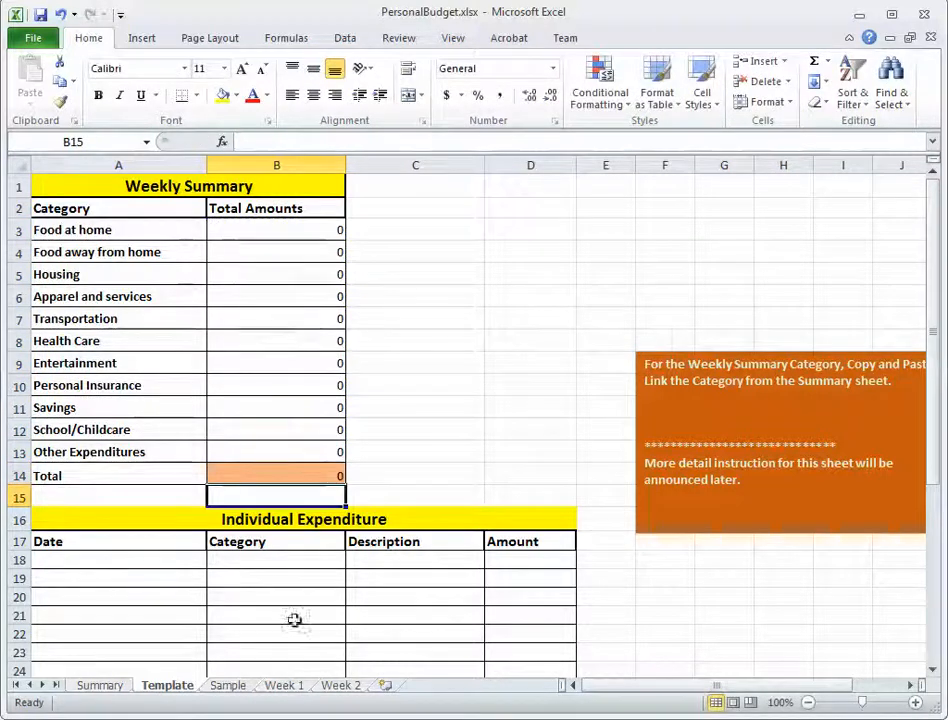
# Enter a test expenditure in row 18 with category Food at home, description Grocery and amount 10.
pyautogui.click(278, 561)
pyautogui.click(355, 563)
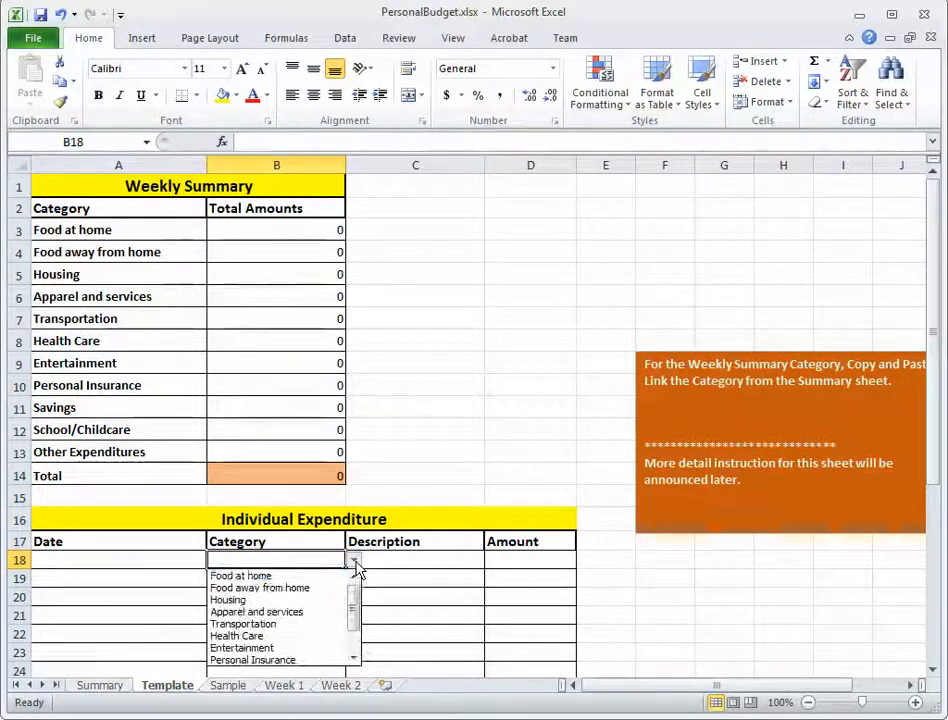
pyautogui.click(271, 577)
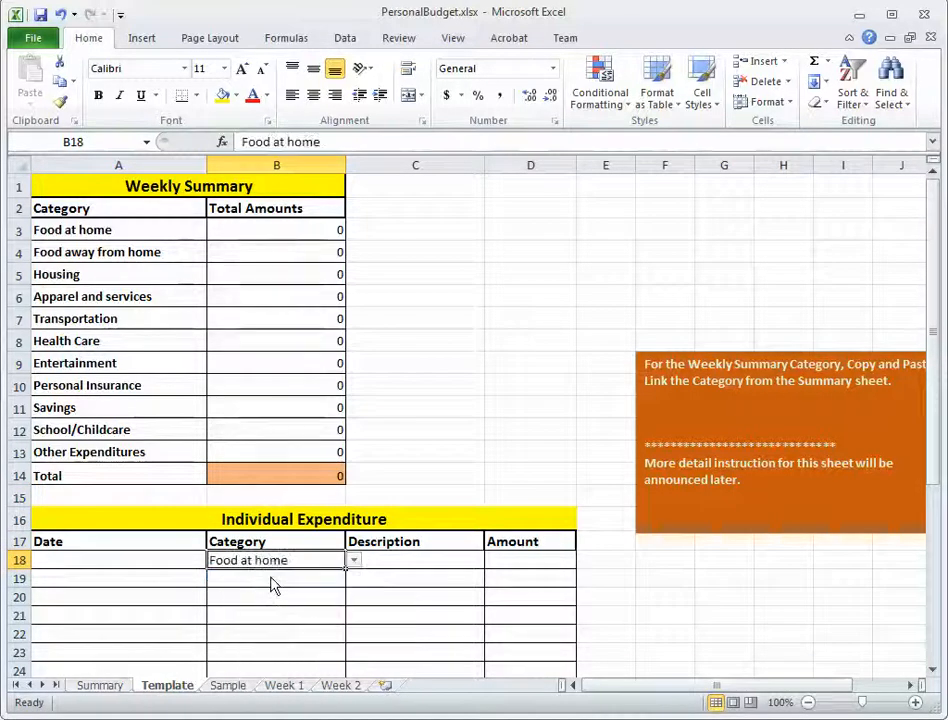
pyautogui.click(424, 565)
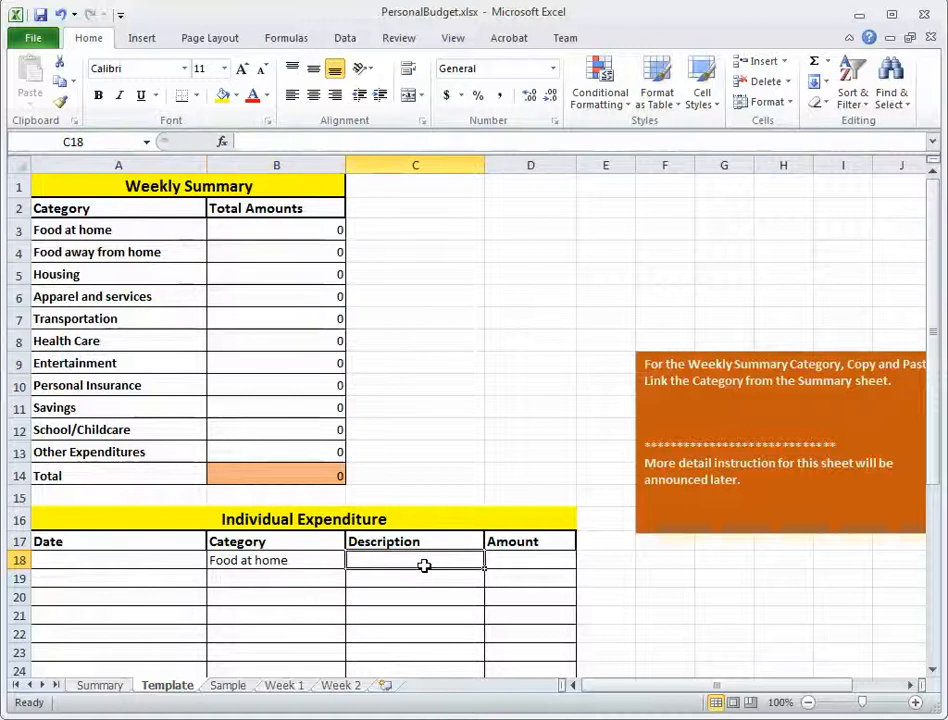
pyautogui.write('Gro')
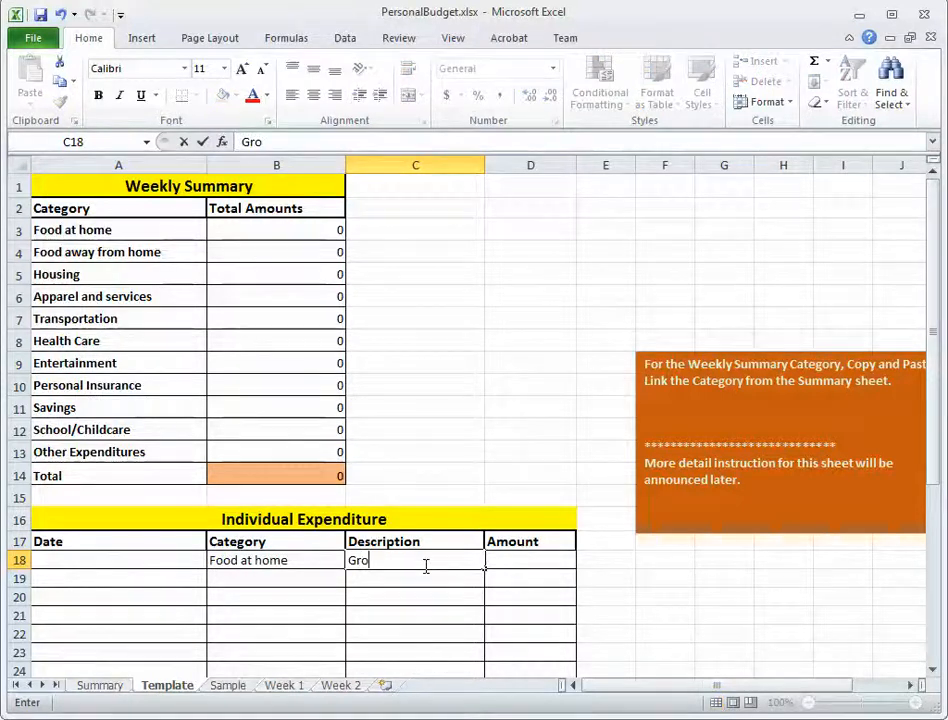
pyautogui.write('cery')
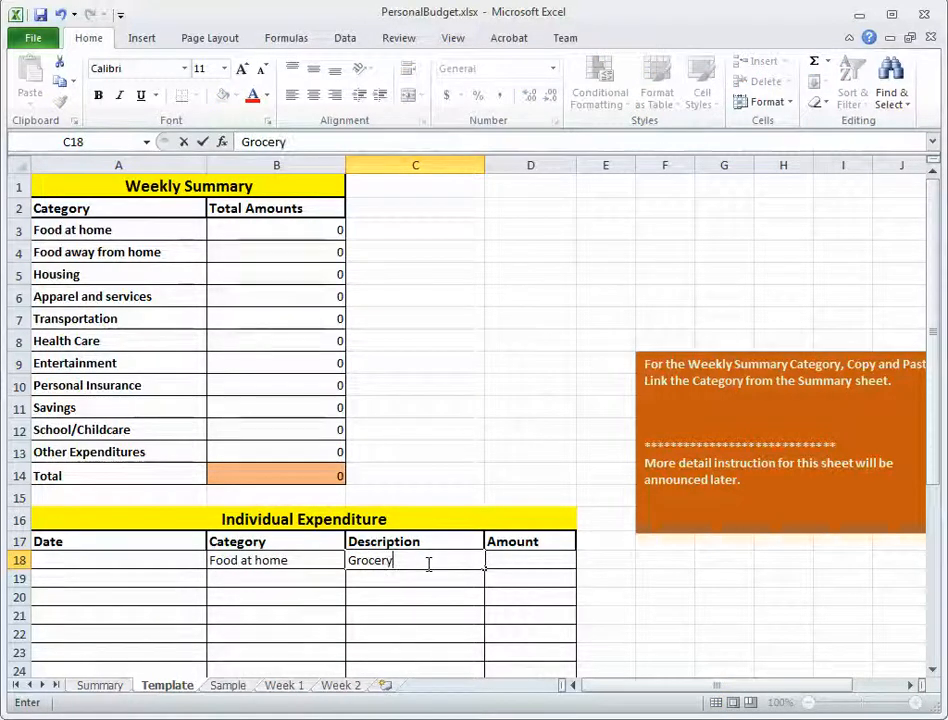
pyautogui.click(536, 562)
pyautogui.write('10')
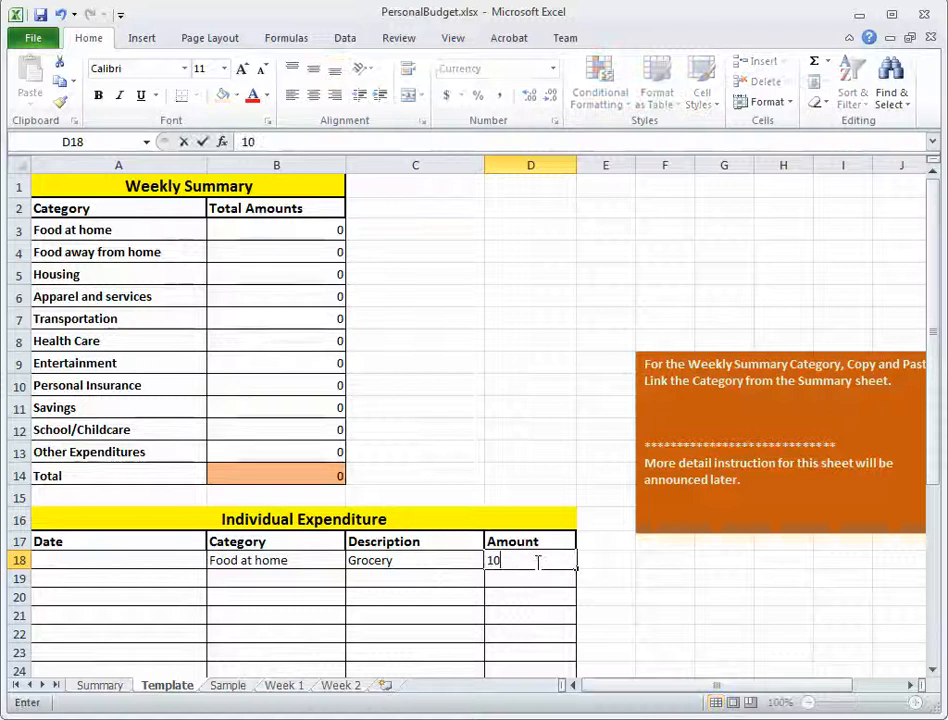
pyautogui.press('Return')
# Enter a test expenditure in row 19 with category Entertainment, description Movies and amount 20.
pyautogui.click(326, 596)
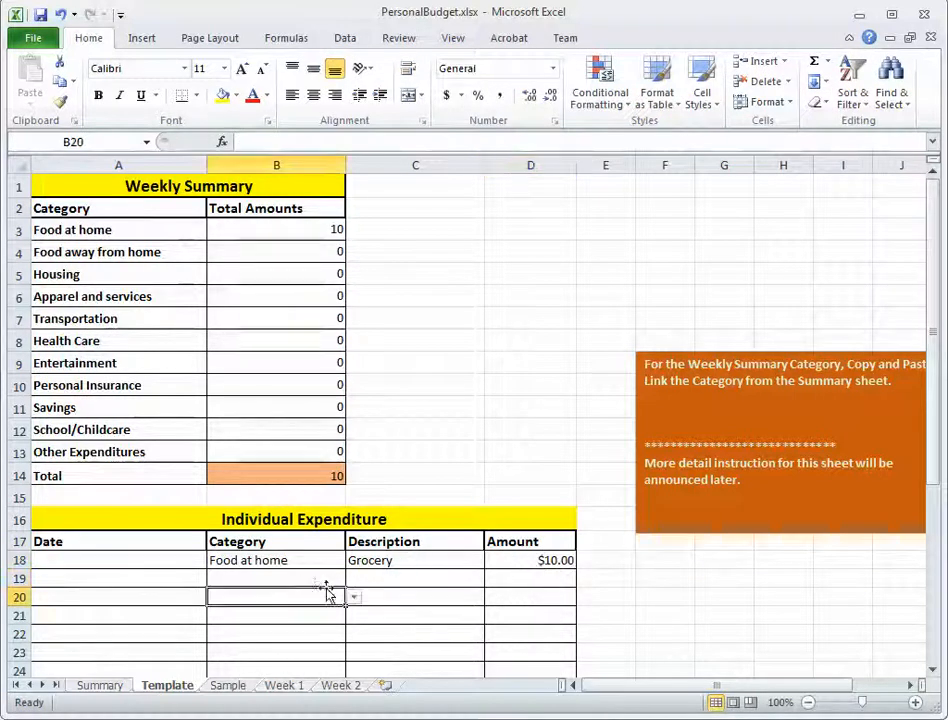
pyautogui.click(323, 576)
pyautogui.click(354, 580)
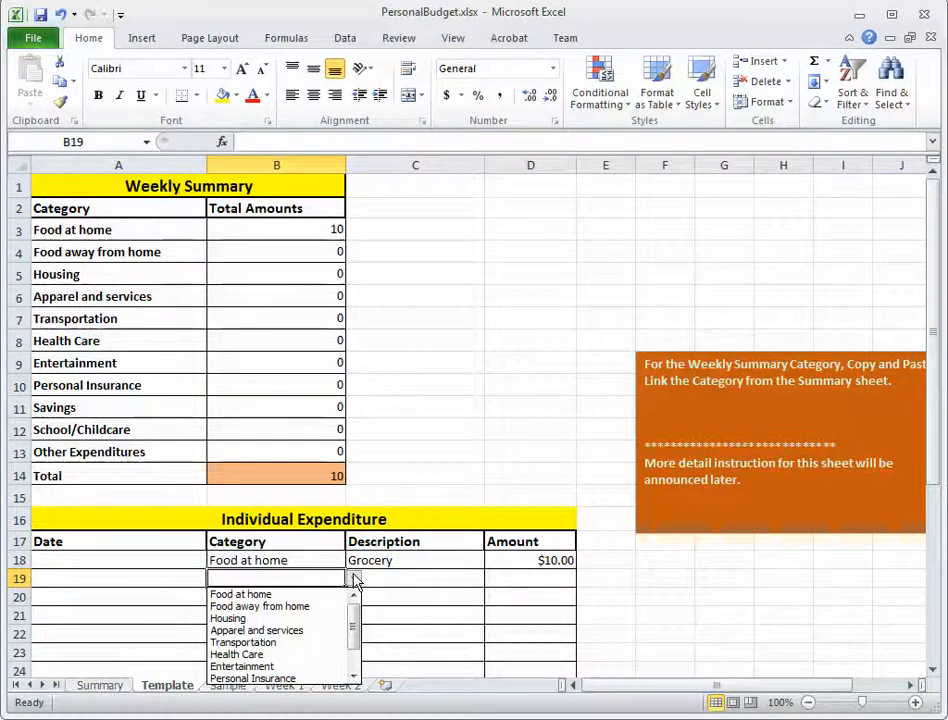
pyautogui.click(282, 667)
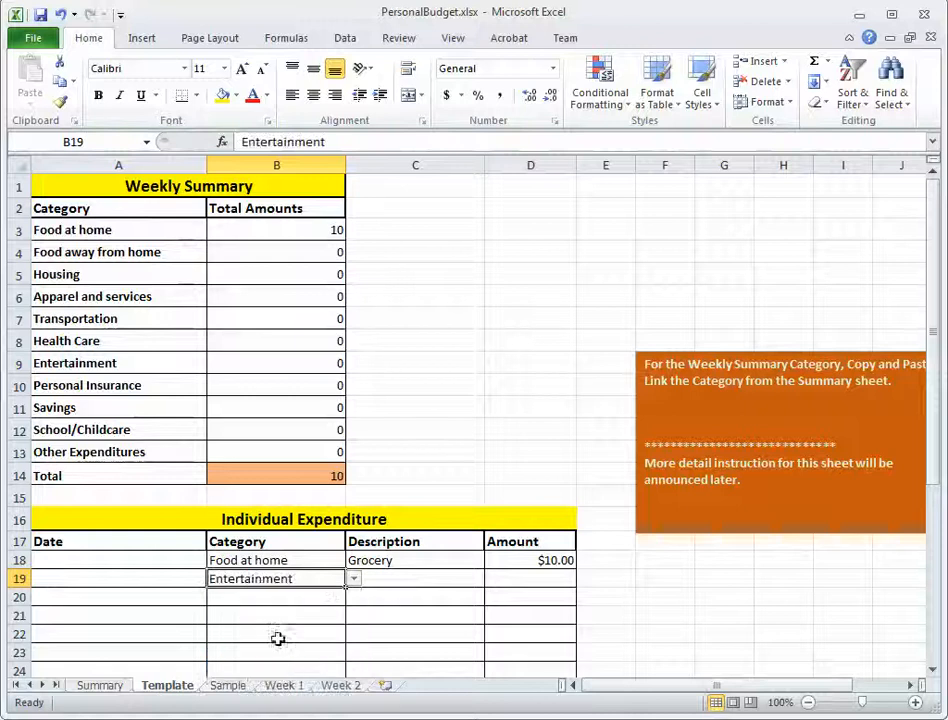
pyautogui.click(399, 577)
pyautogui.write('Mo')
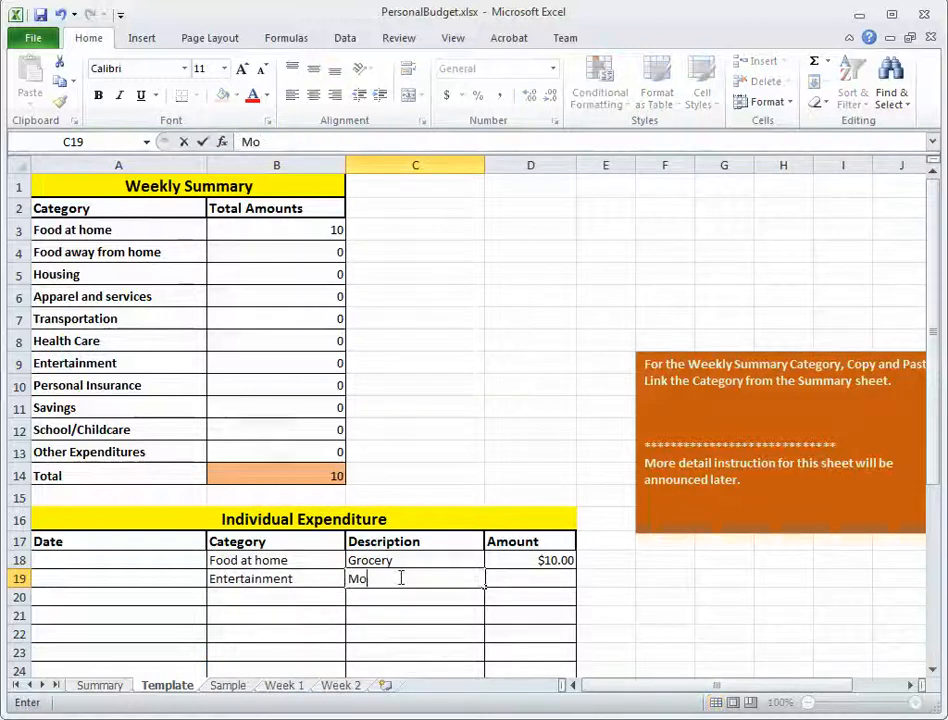
pyautogui.write('vies')
pyautogui.click(521, 580)
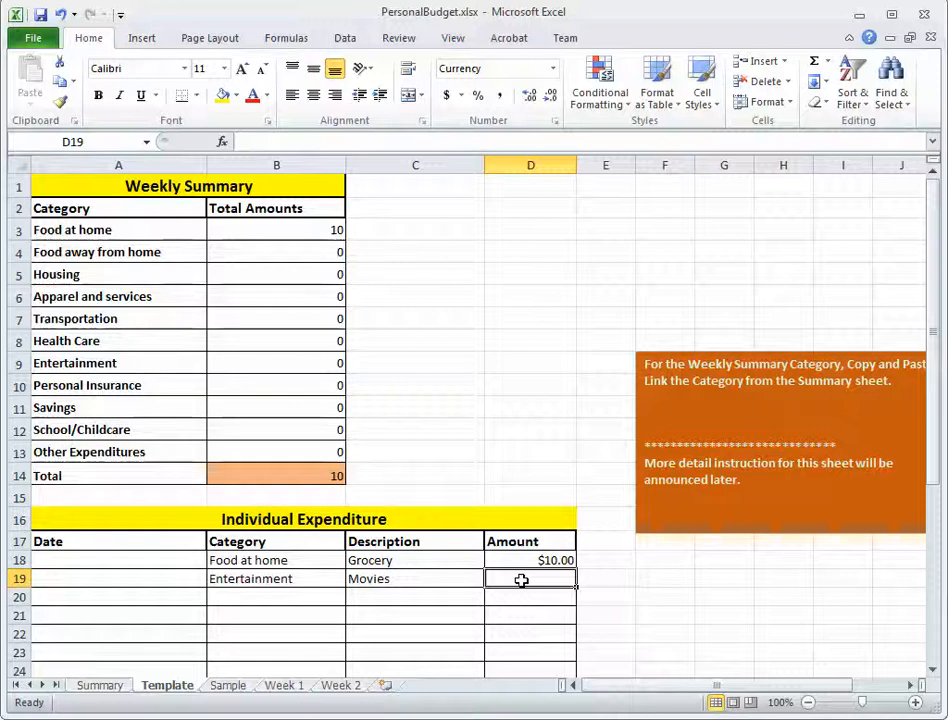
pyautogui.write('20')
pyautogui.press('Return')
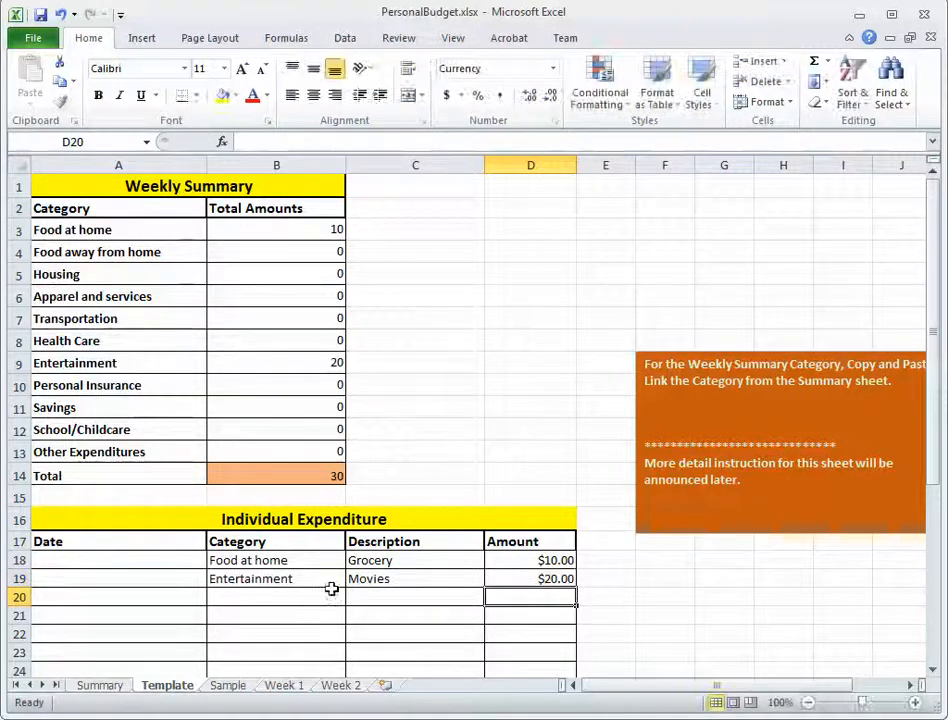
# Enter a test expenditure in row 20 with category Food at home, description Grocery and amount 5.
pyautogui.click(316, 598)
pyautogui.click(354, 598)
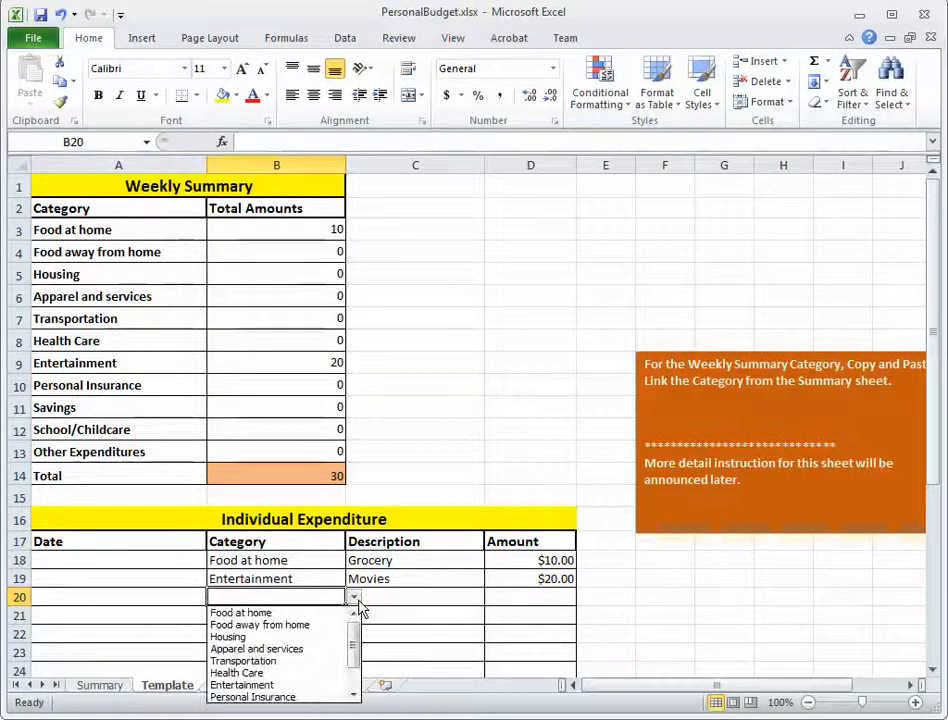
pyautogui.click(343, 612)
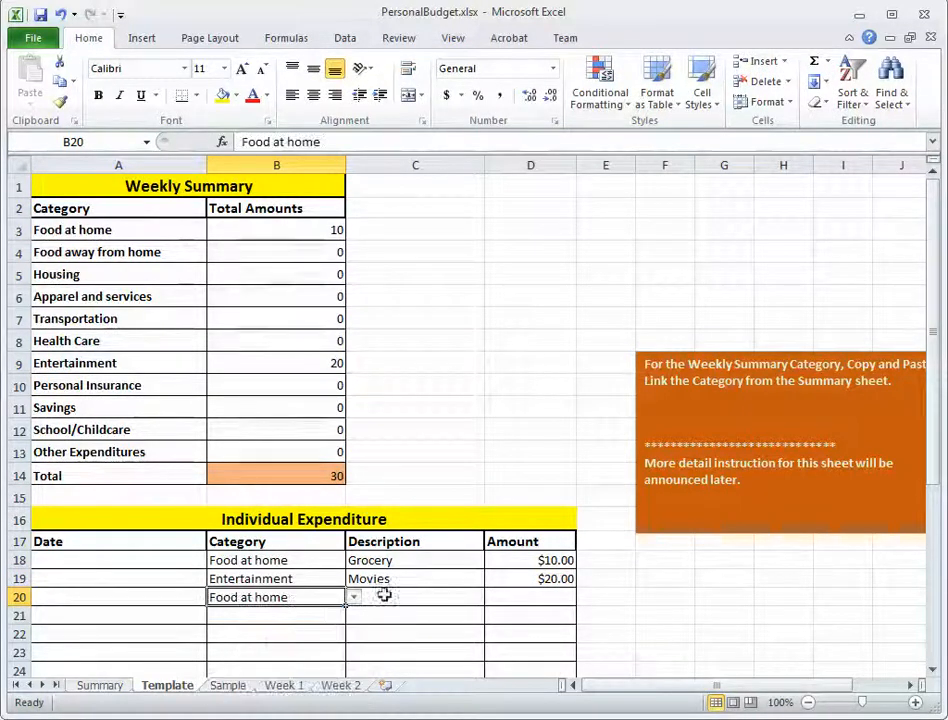
pyautogui.click(440, 599)
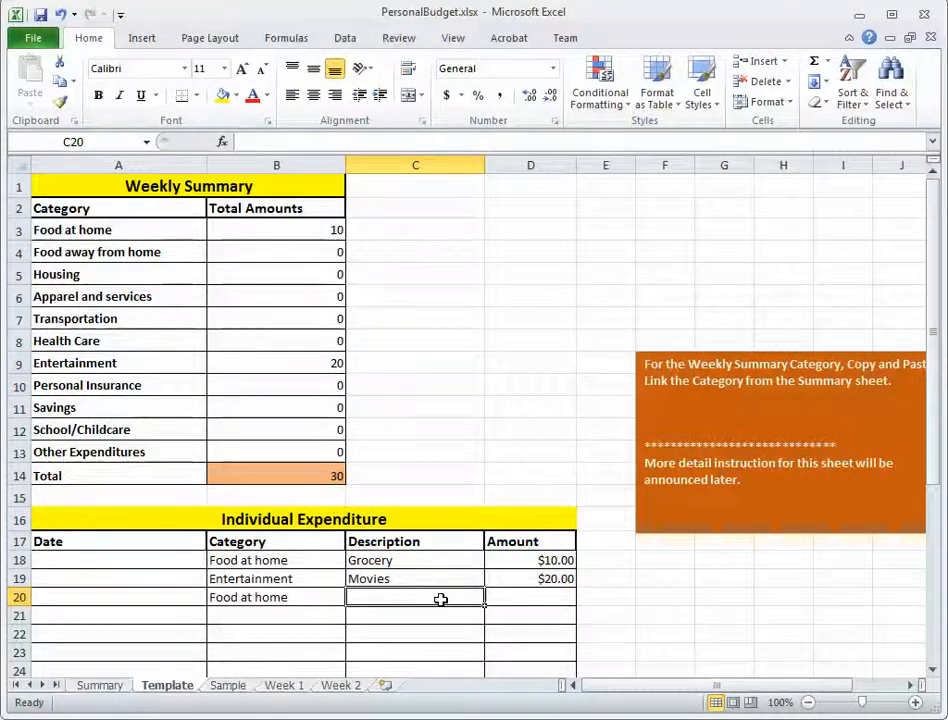
pyautogui.write('Grocery')
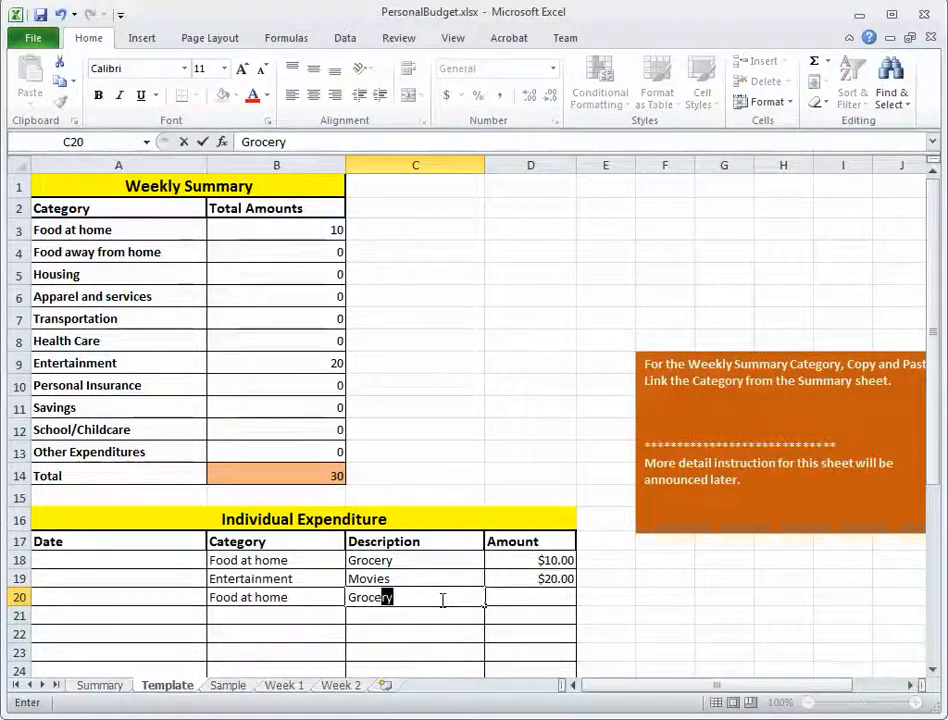
pyautogui.click(562, 598)
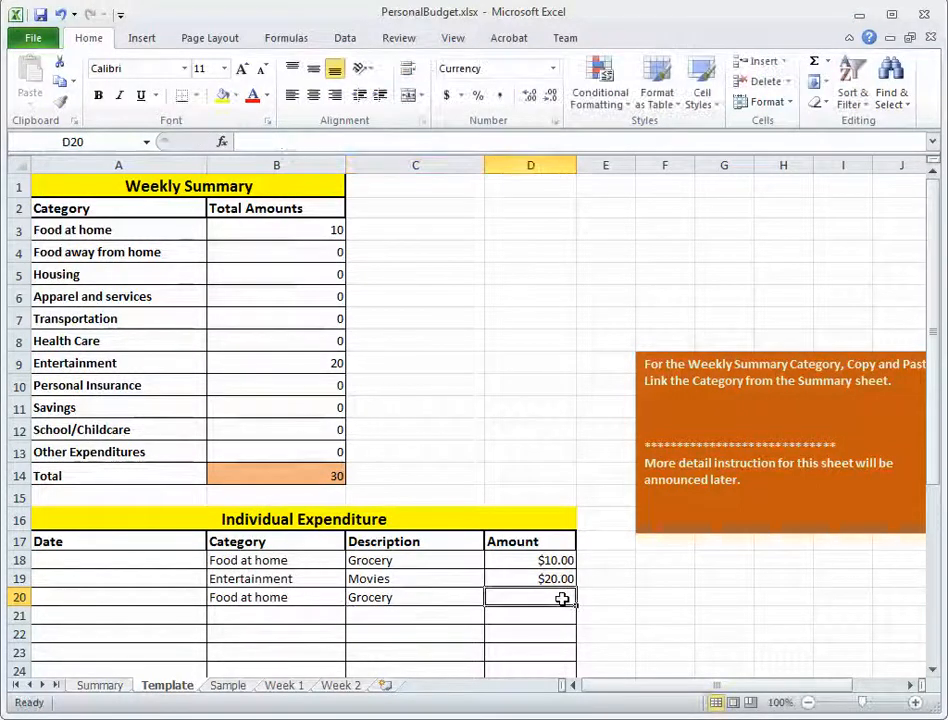
pyautogui.write('5')
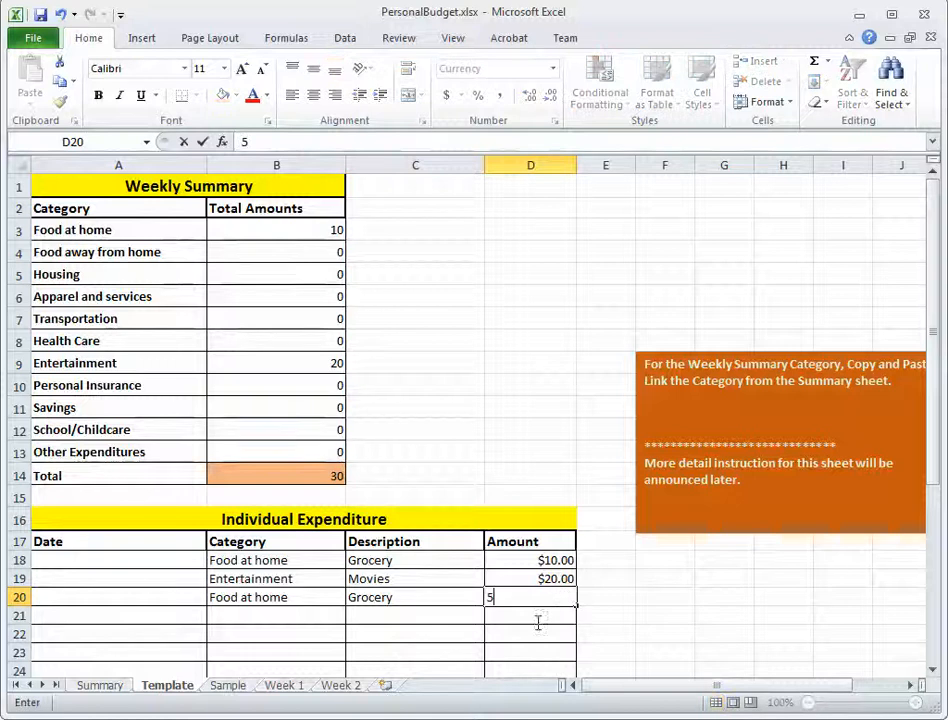
pyautogui.press('Return')
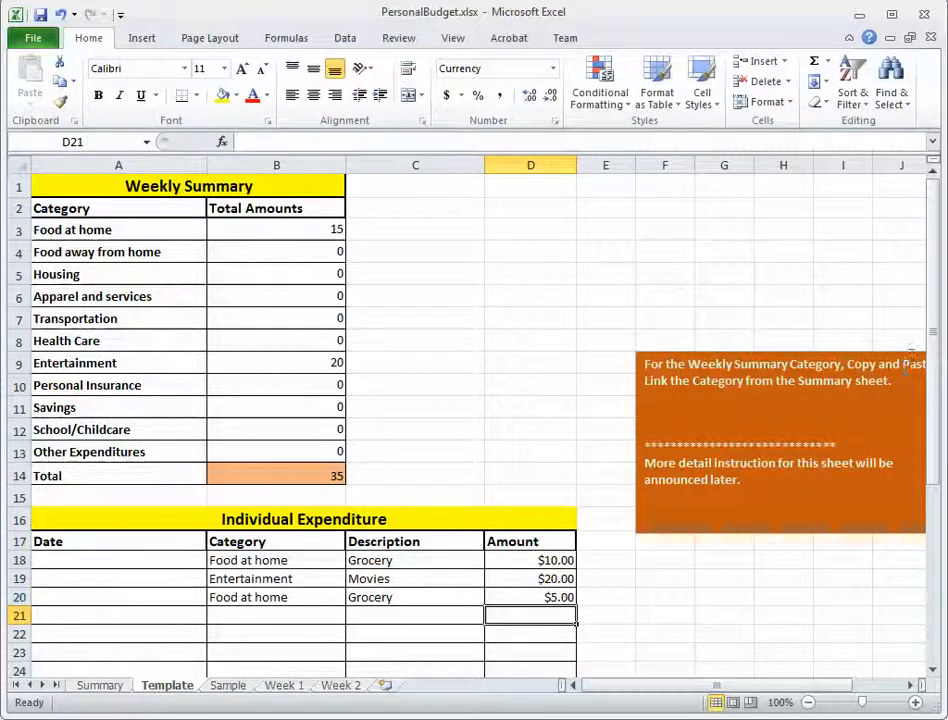
# Check the Individual Expenditure total in D41 against the test amounts in D18:D20.
pyautogui.moveTo(933, 360); pyautogui.dragTo(935, 563)
pyautogui.click(561, 653)
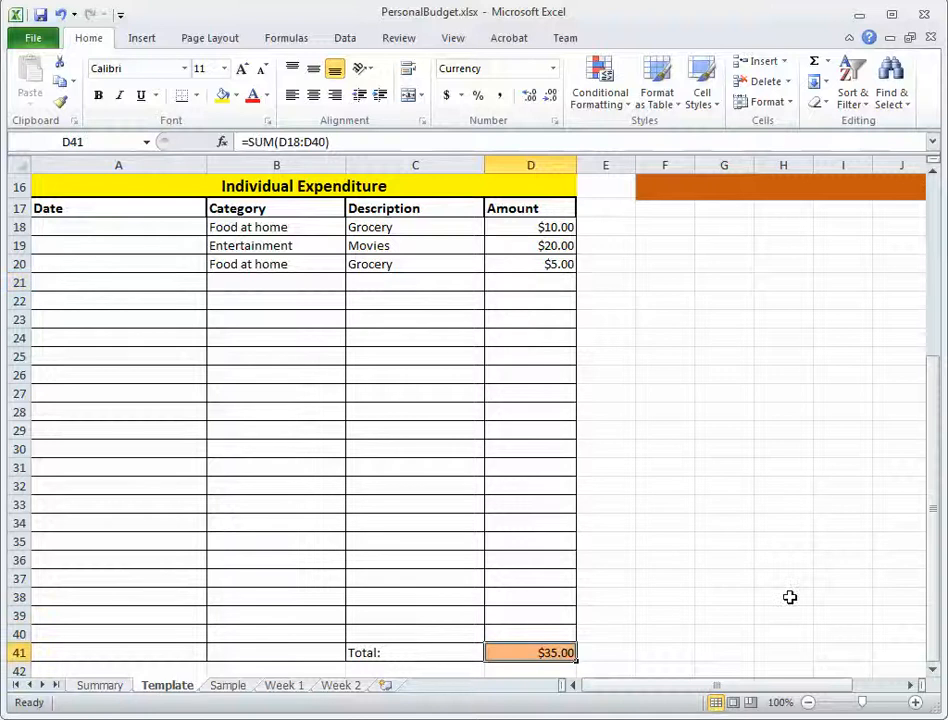
pyautogui.click(557, 227)
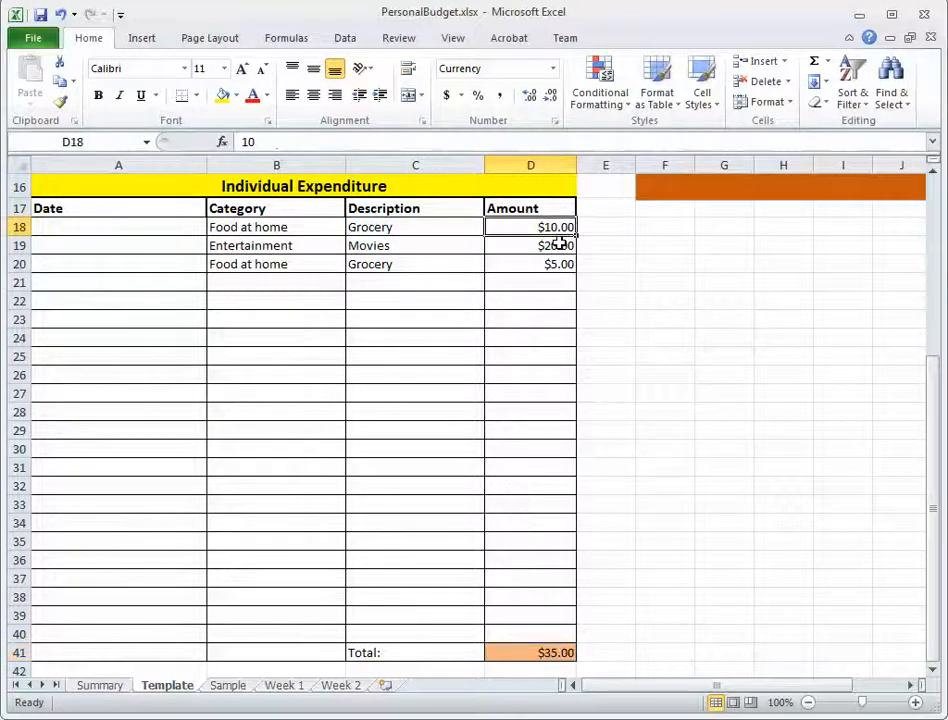
pyautogui.click(559, 246)
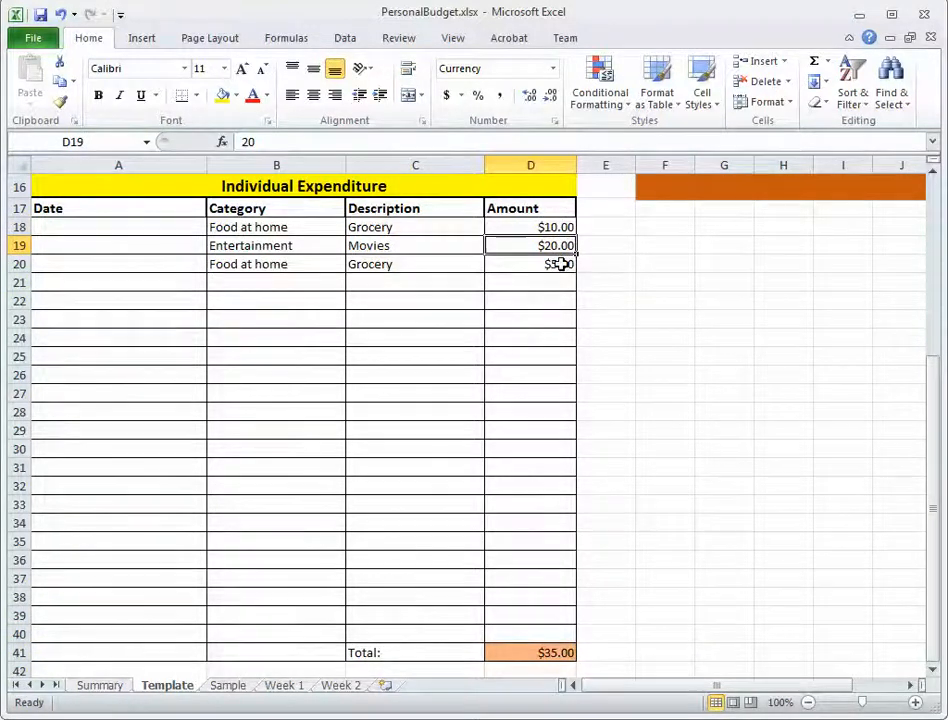
pyautogui.click(561, 264)
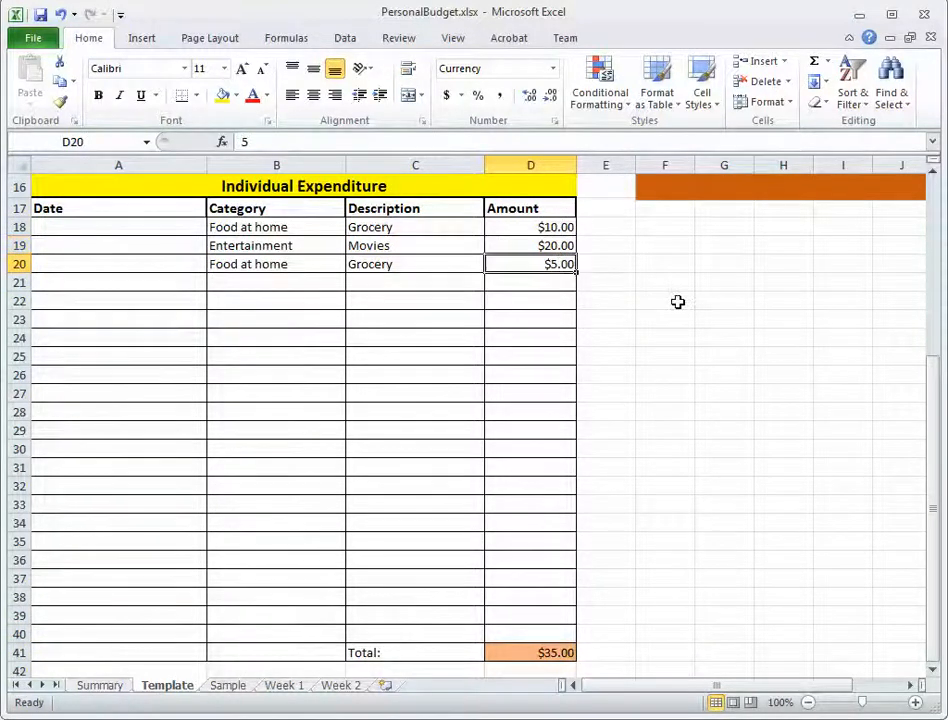
pyautogui.click(551, 657)
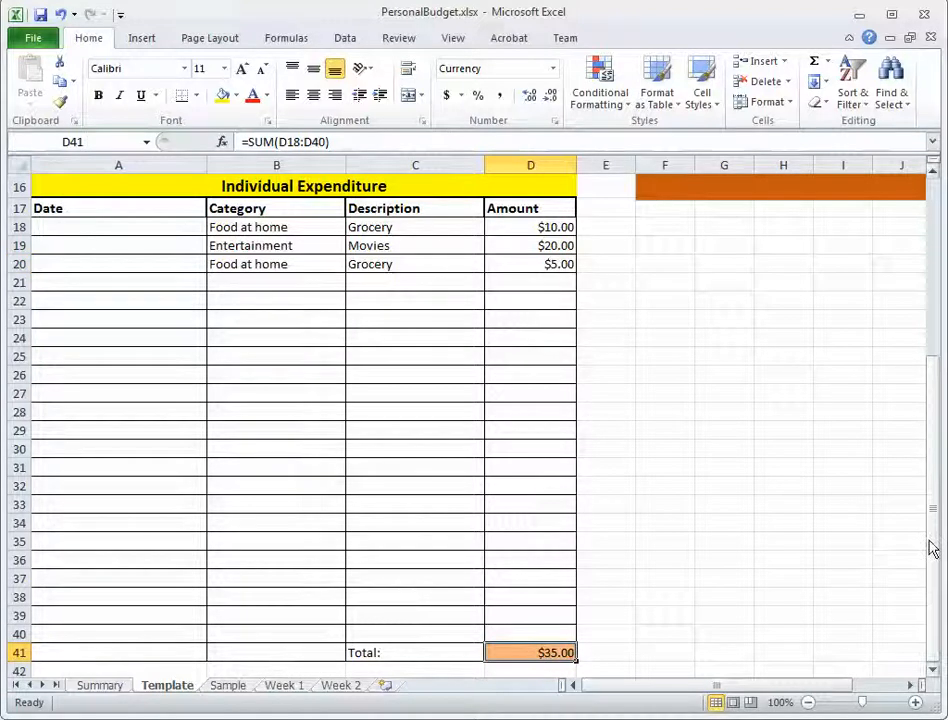
# Check the Weekly Summary total in B14 and the Food at home and Entertainment totals against the individual test amounts.
pyautogui.moveTo(930, 548); pyautogui.dragTo(920, 355)
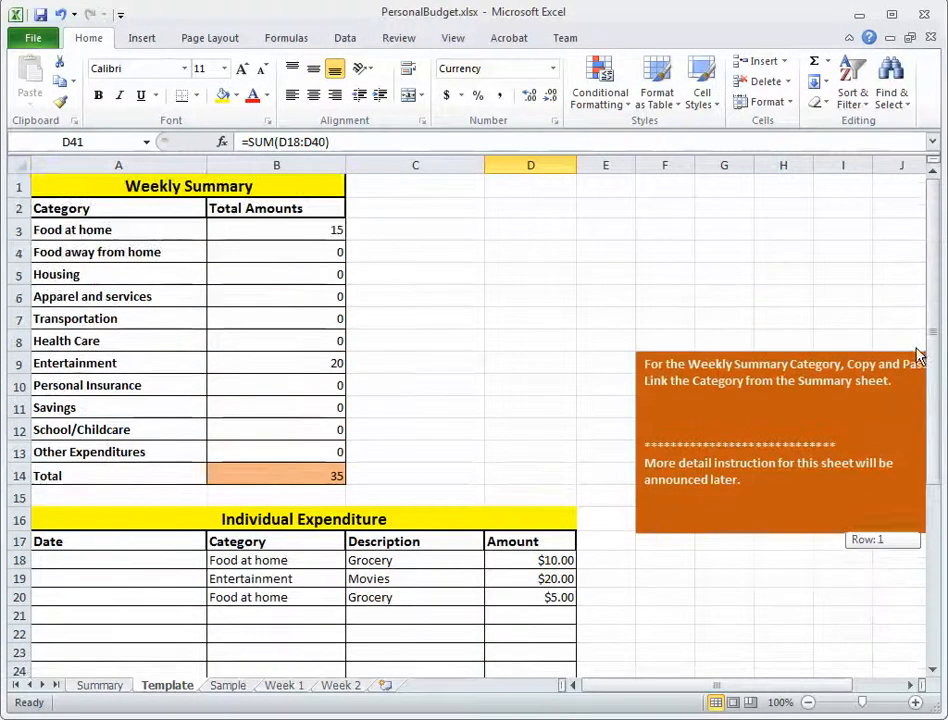
pyautogui.click(311, 476)
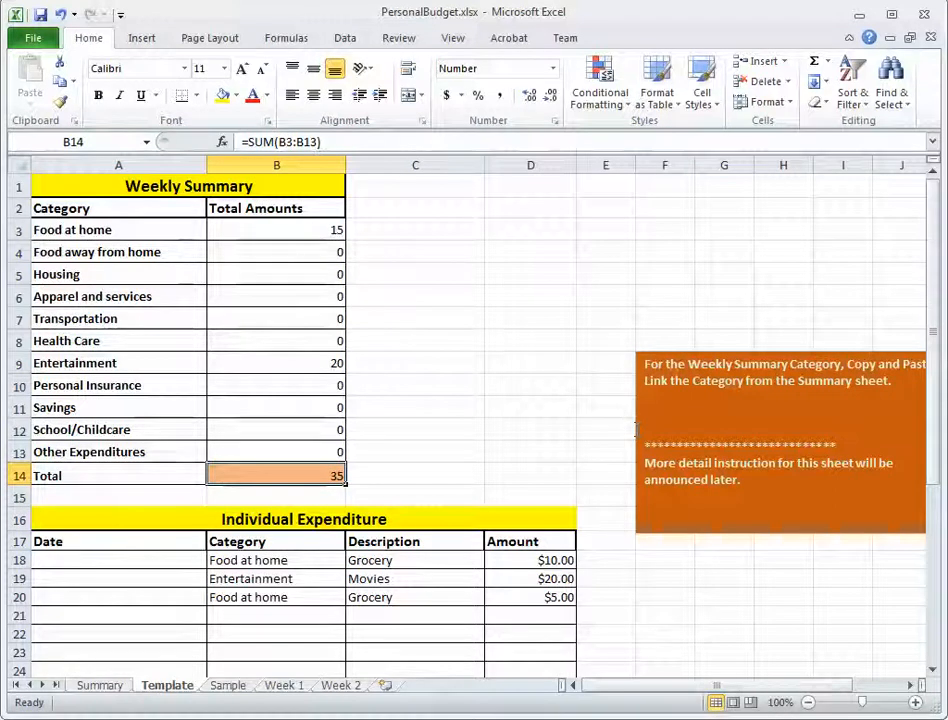
pyautogui.click(286, 231)
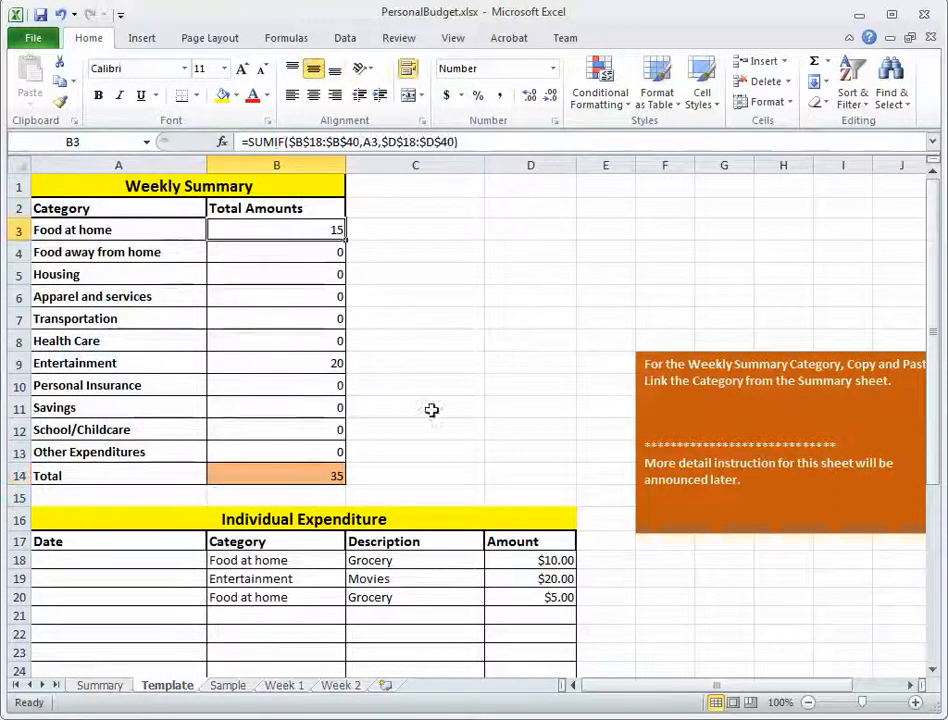
pyautogui.click(559, 560)
pyautogui.click(554, 599)
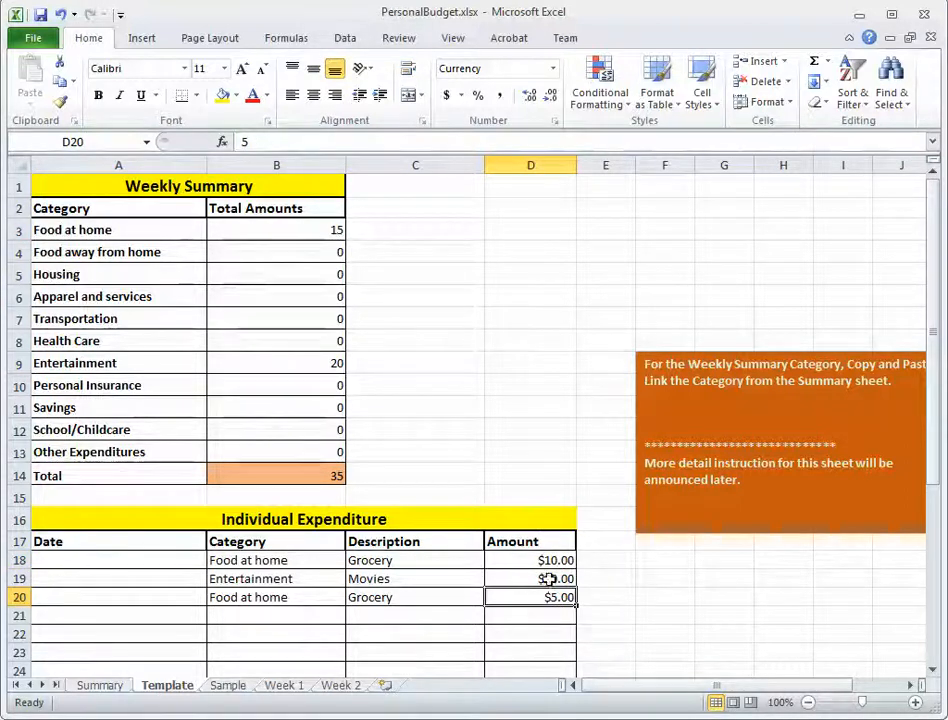
pyautogui.click(546, 578)
pyautogui.click(331, 365)
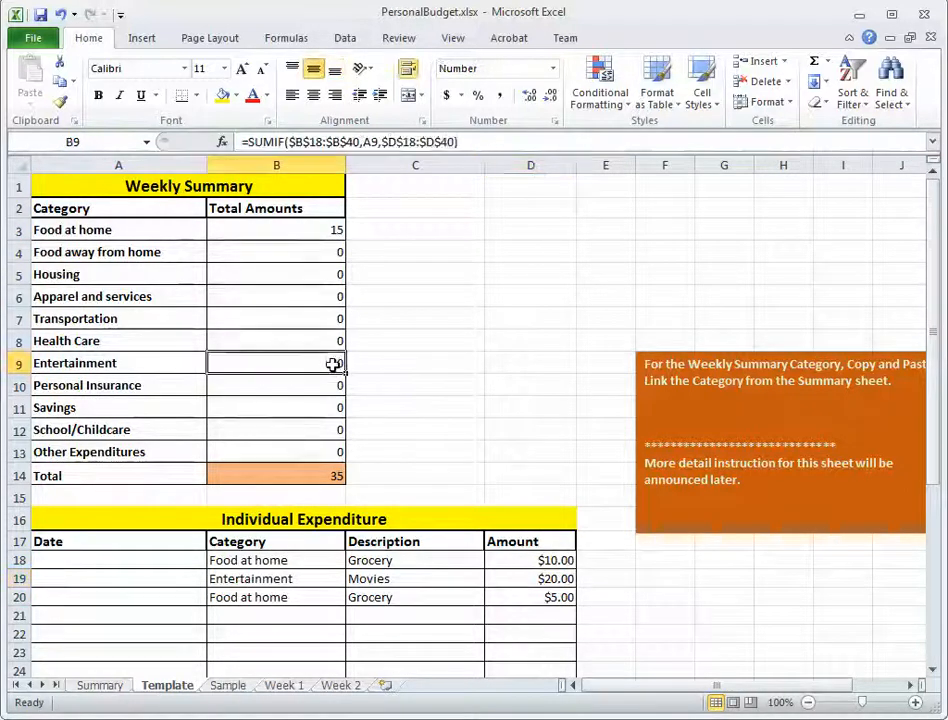
pyautogui.click(334, 474)
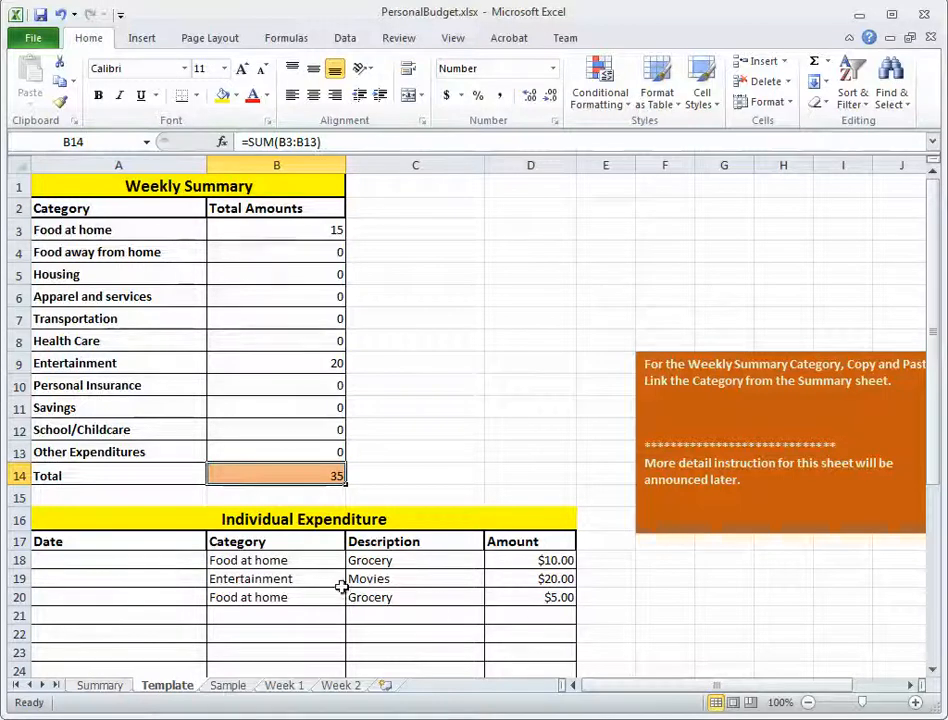
# Clear the test expenditures from A18:D20 on the Template sheet and save the workbook.
pyautogui.moveTo(165, 559); pyautogui.dragTo(520, 598)
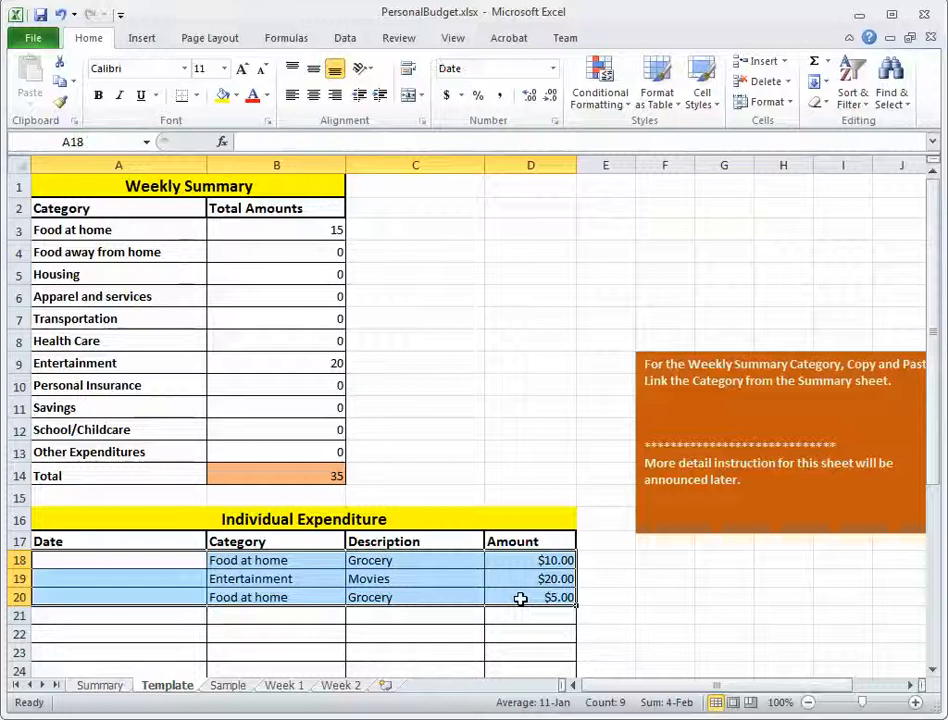
pyautogui.press('Delete')
pyautogui.click(465, 300)
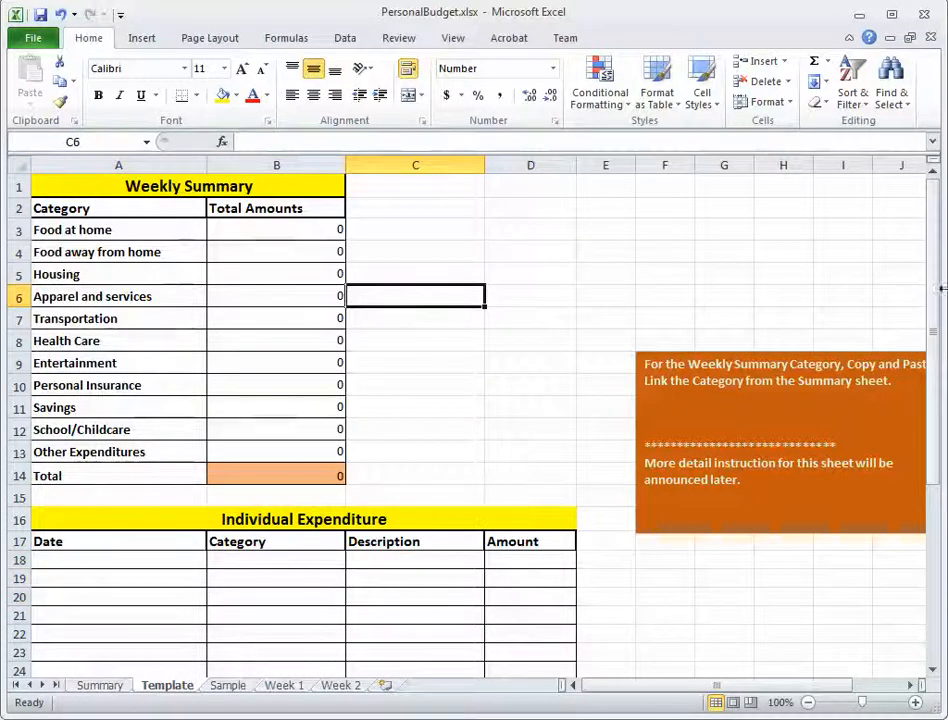
pyautogui.moveTo(935, 283); pyautogui.dragTo(920, 265)
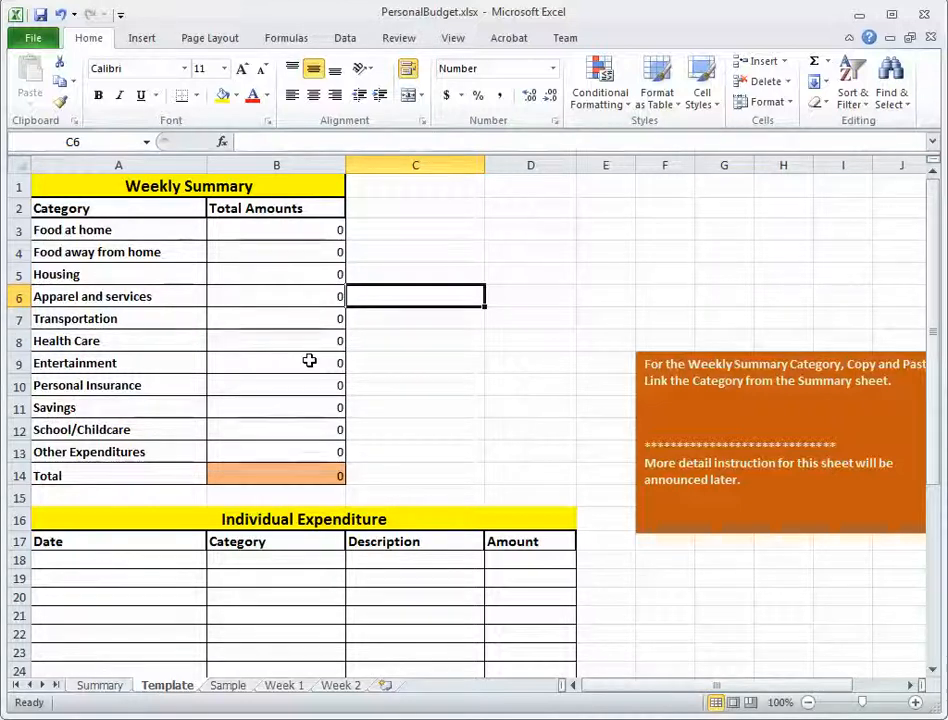
pyautogui.click(40, 15)
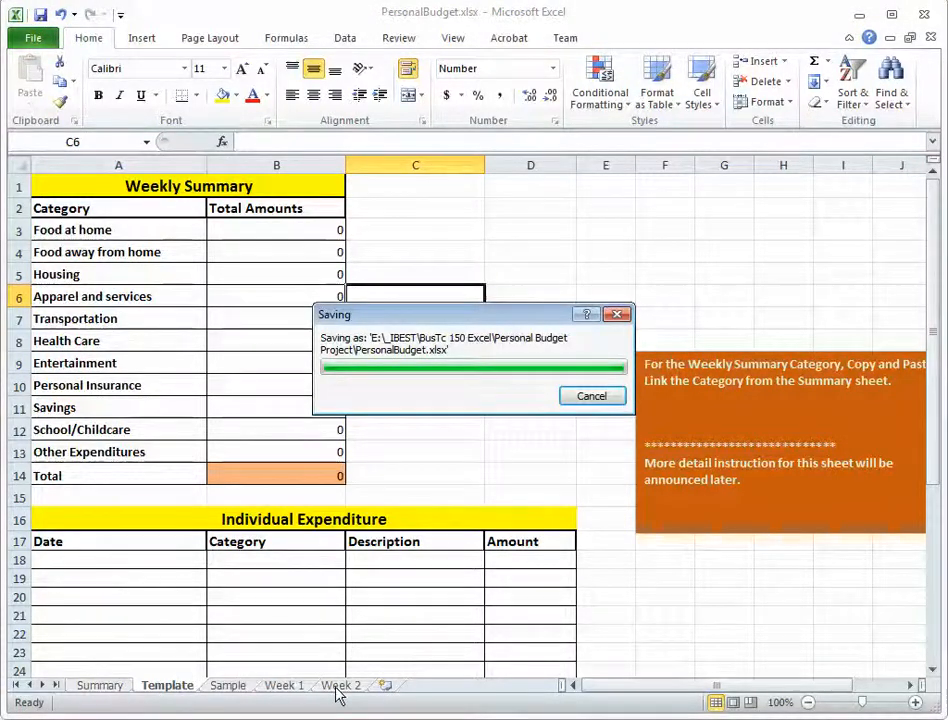
# Copy the entire Template sheet, paste it at A1 of the Week 2 sheet and review the pasted formulas and entry rows.
pyautogui.click(340, 686)
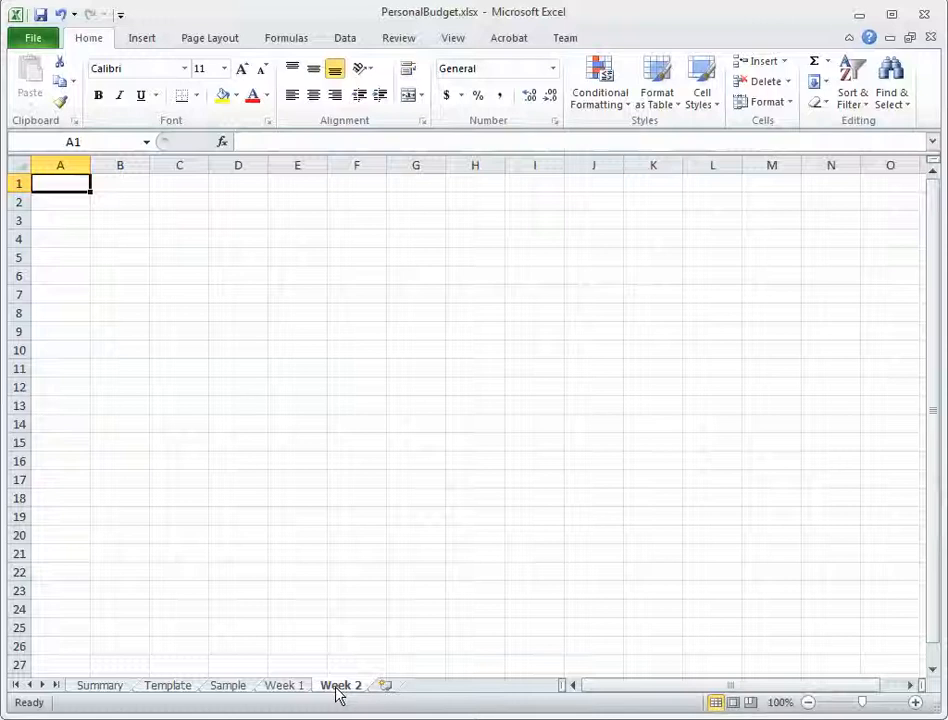
pyautogui.click(168, 687)
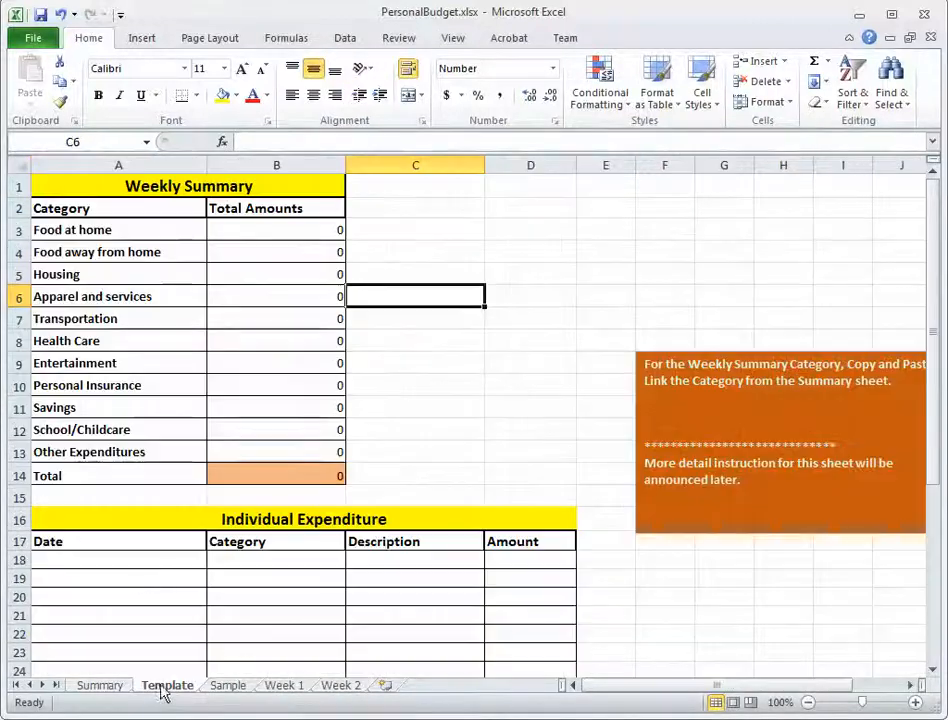
pyautogui.click(18, 165)
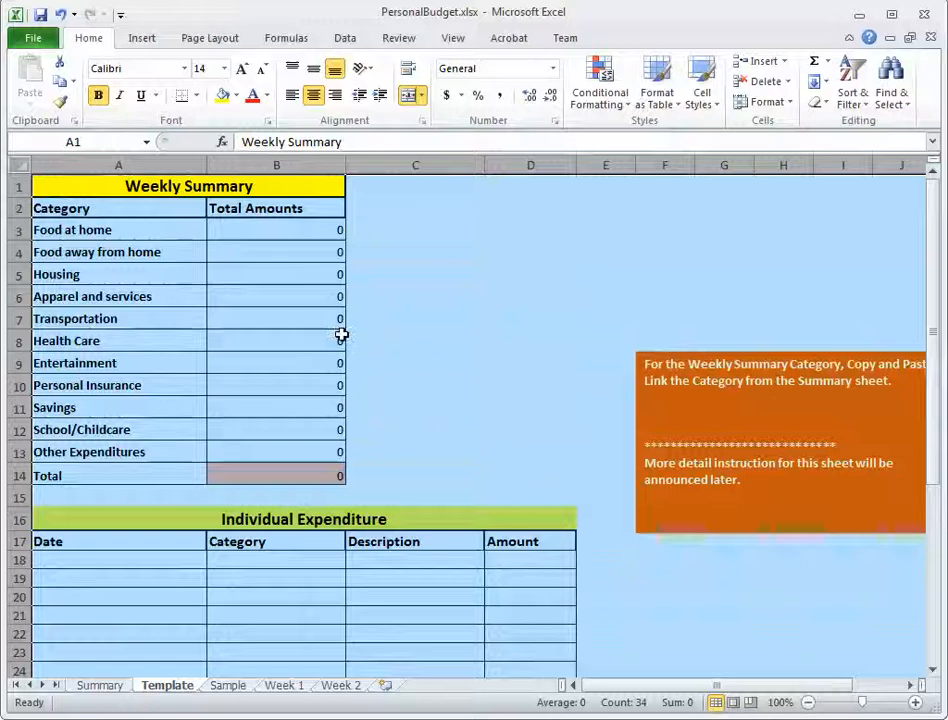
pyautogui.click(57, 84)
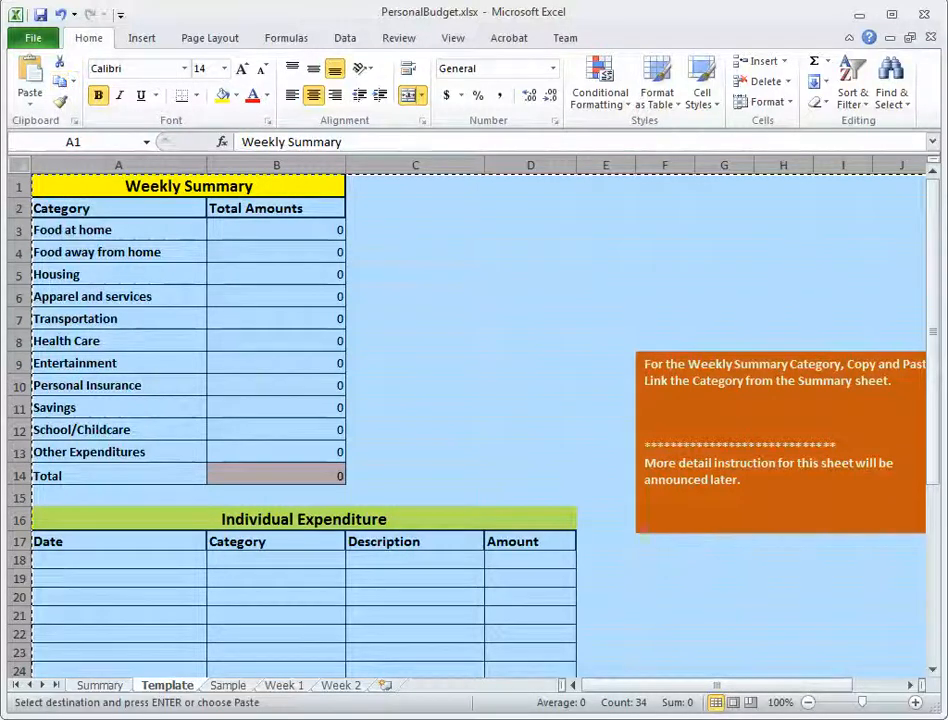
pyautogui.click(341, 686)
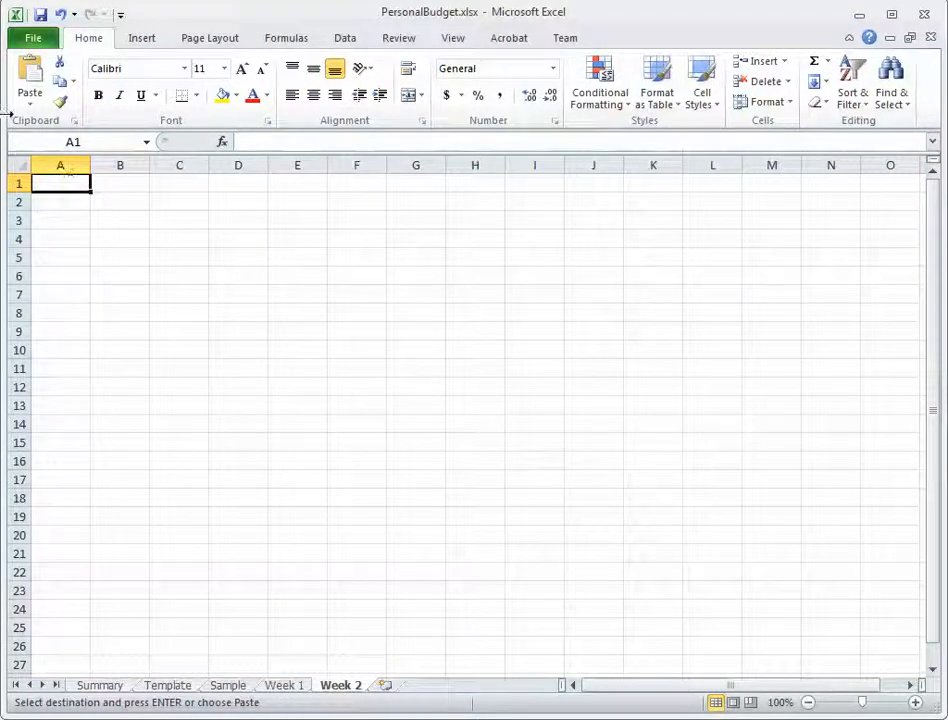
pyautogui.click(30, 80)
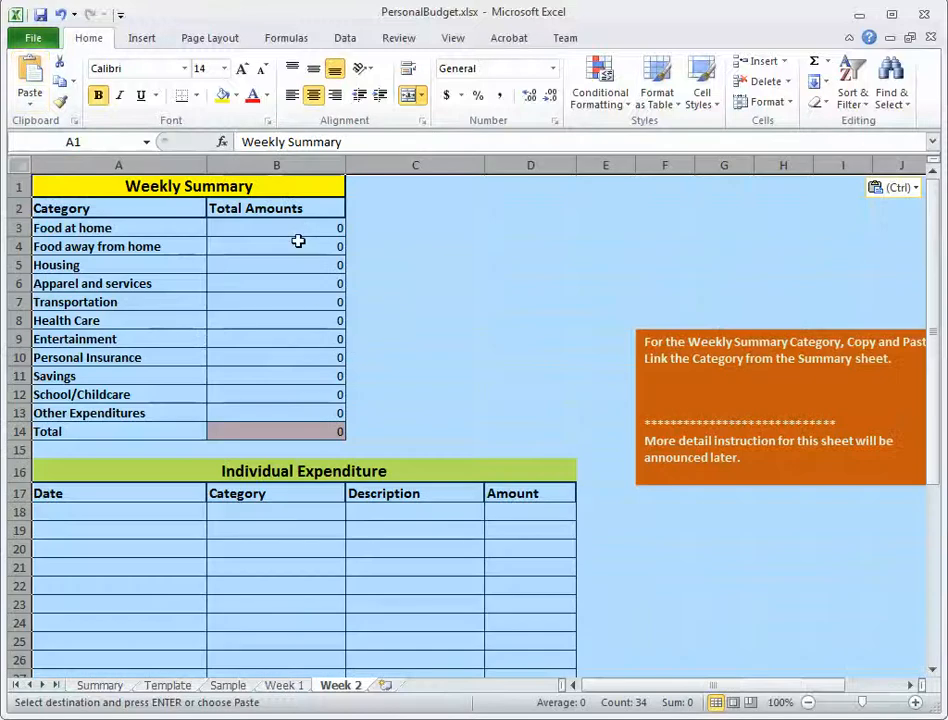
pyautogui.click(298, 241)
pyautogui.click(298, 318)
pyautogui.click(298, 372)
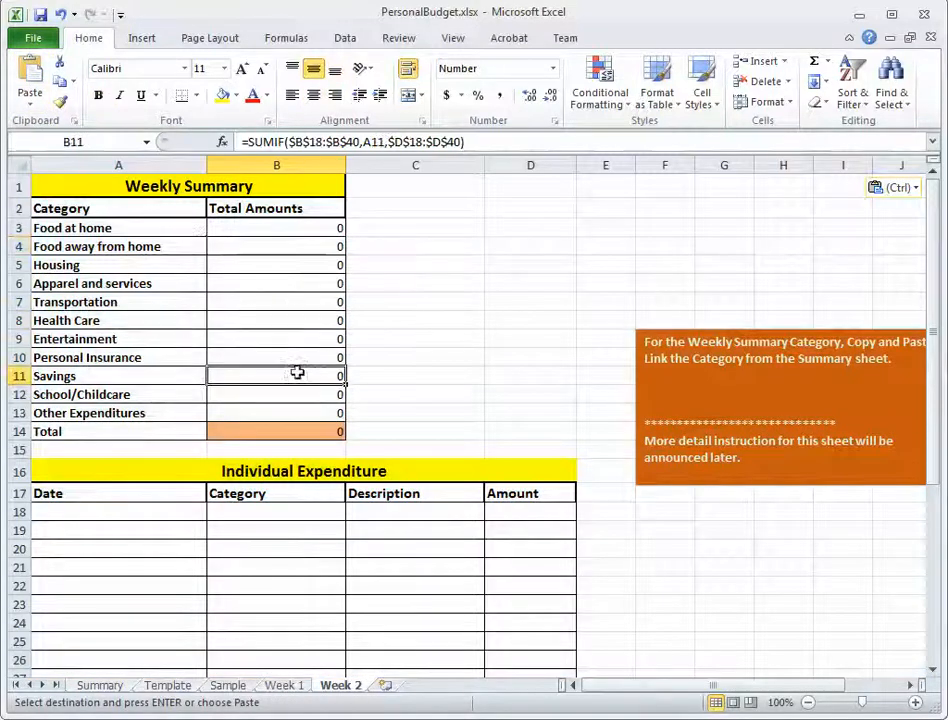
pyautogui.click(283, 551)
pyautogui.moveTo(166, 516); pyautogui.dragTo(560, 590)
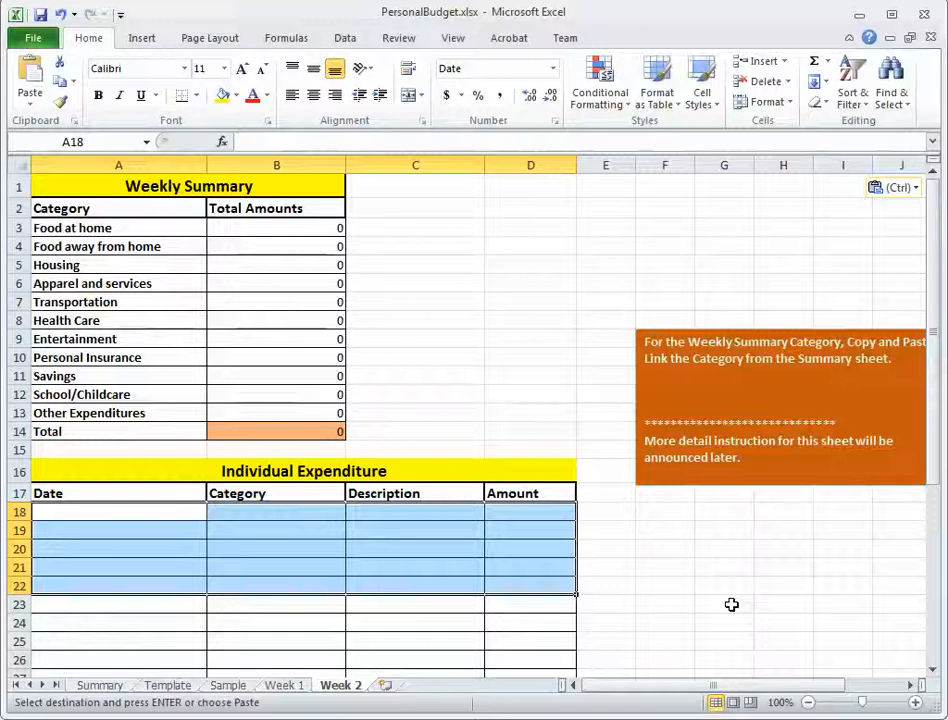
# Insert a new worksheet after Week 2 and name it Week 3.
pyautogui.click(386, 686)
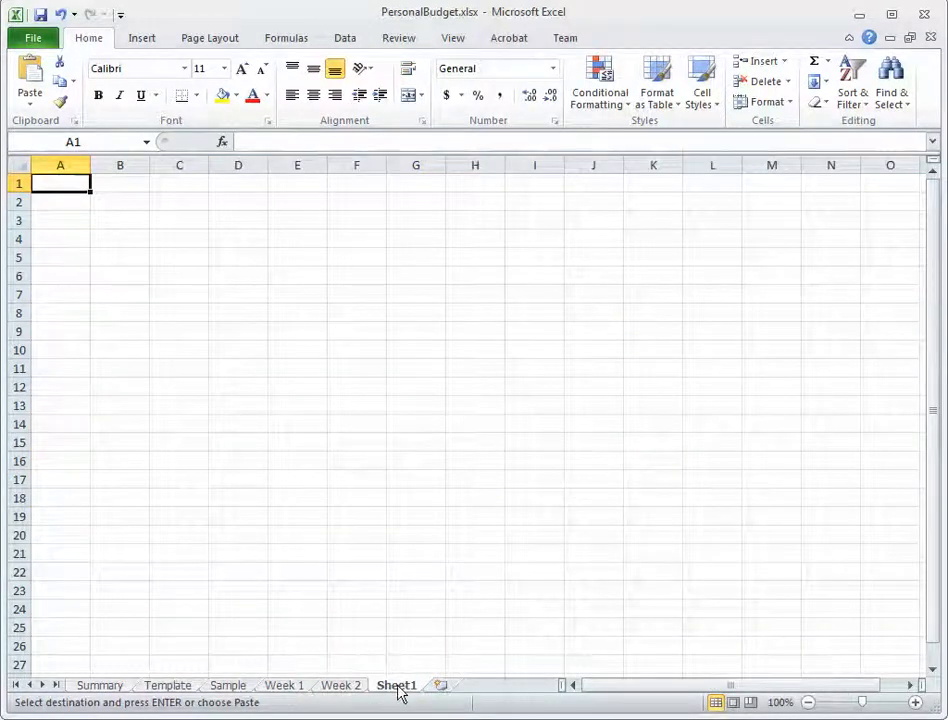
pyautogui.doubleClick(398, 686)
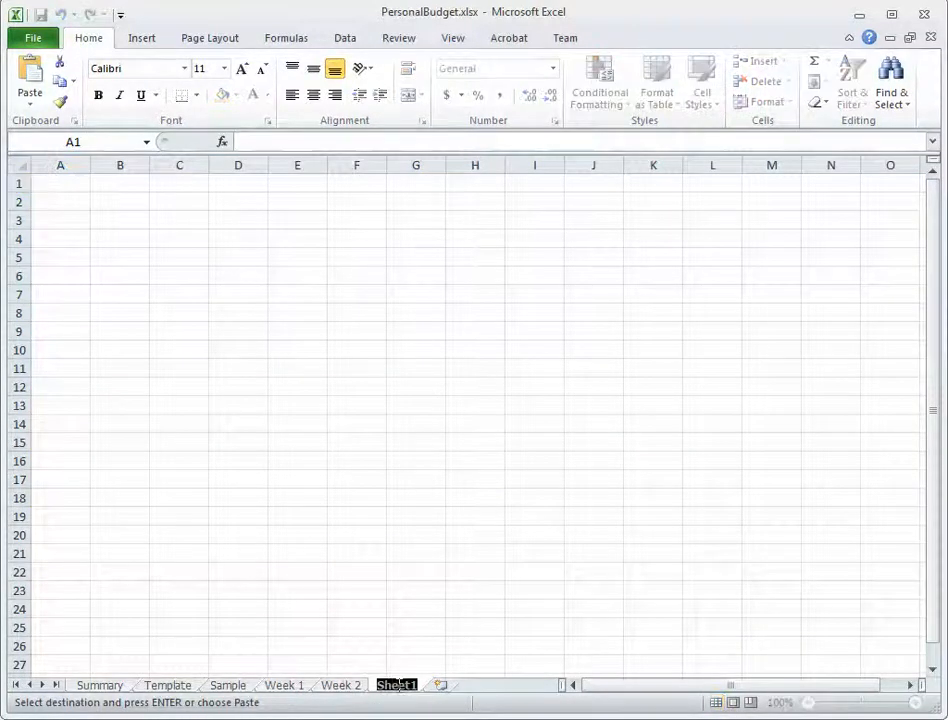
pyautogui.write('Week 3')
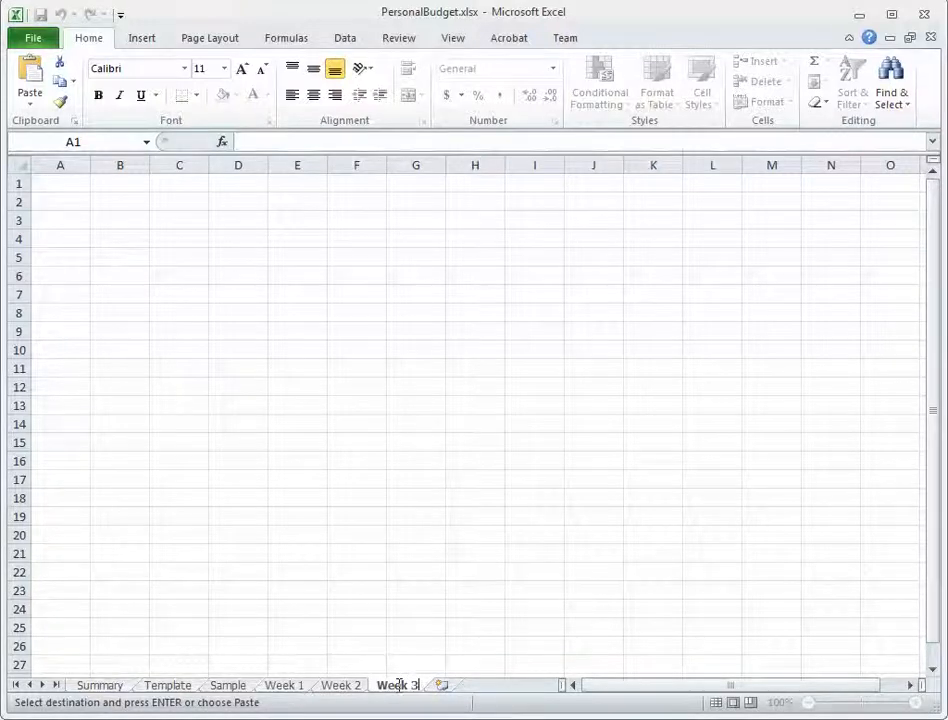
# Paste the copied Template sheet at A1 of the Week 3 sheet and deselect the pasted range.
pyautogui.click(168, 688)
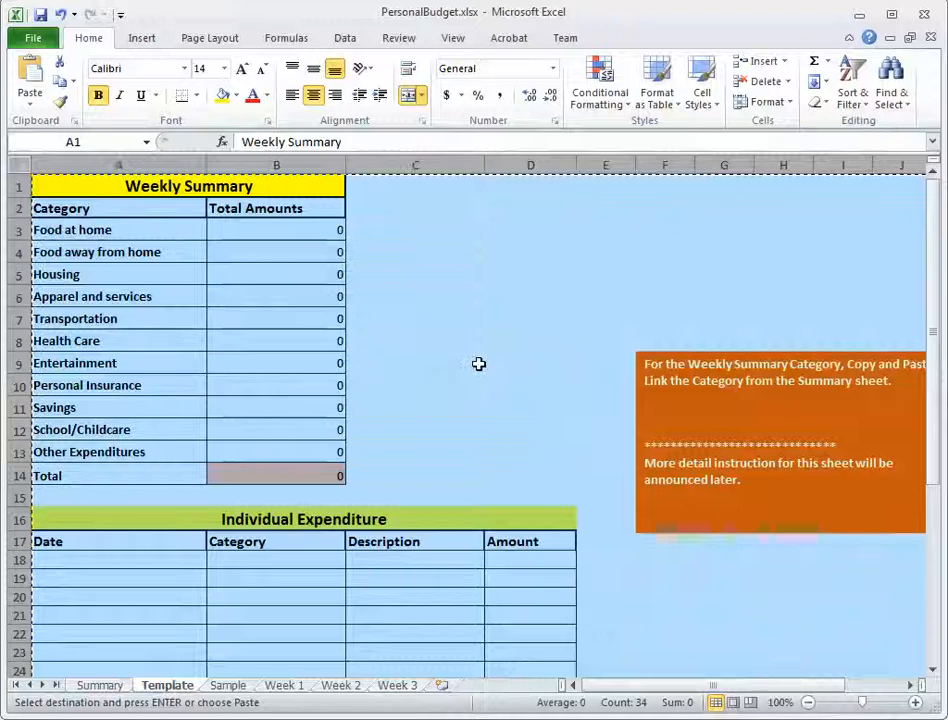
pyautogui.click(396, 686)
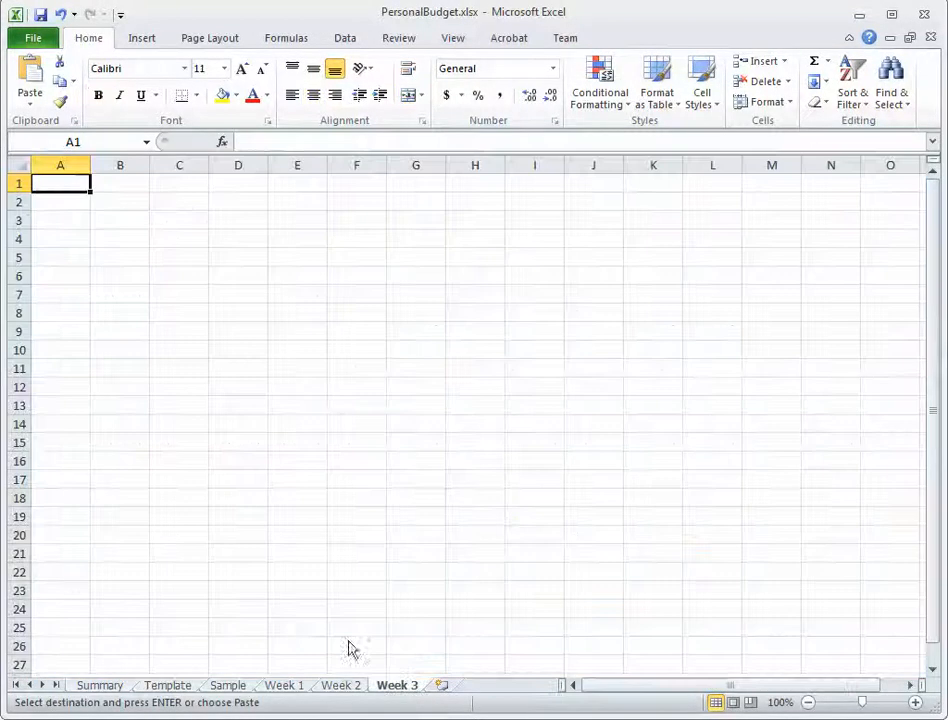
pyautogui.click(33, 78)
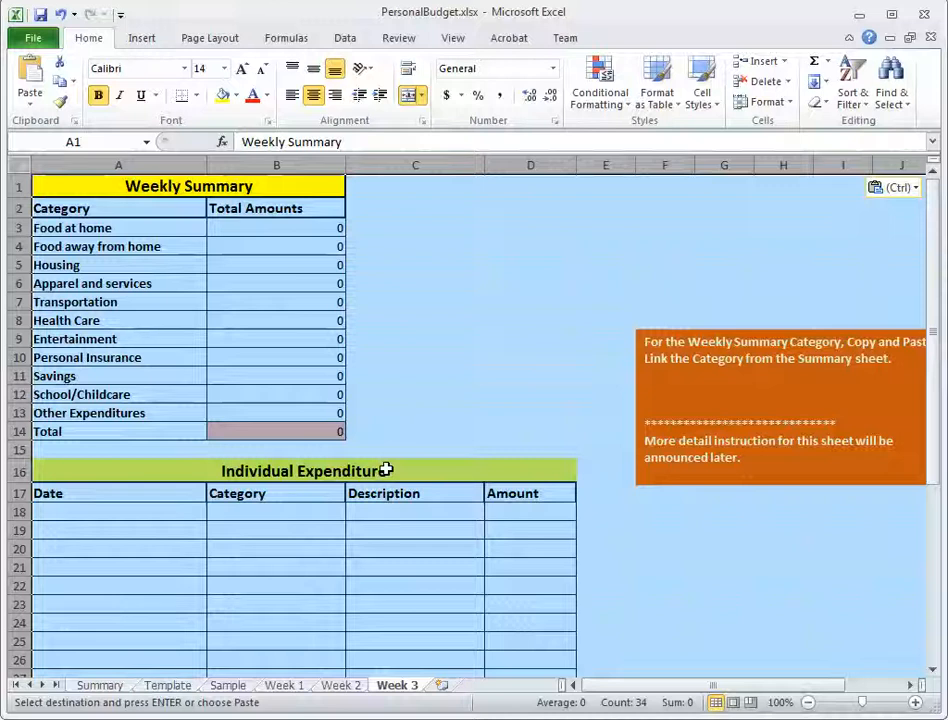
pyautogui.click(475, 417)
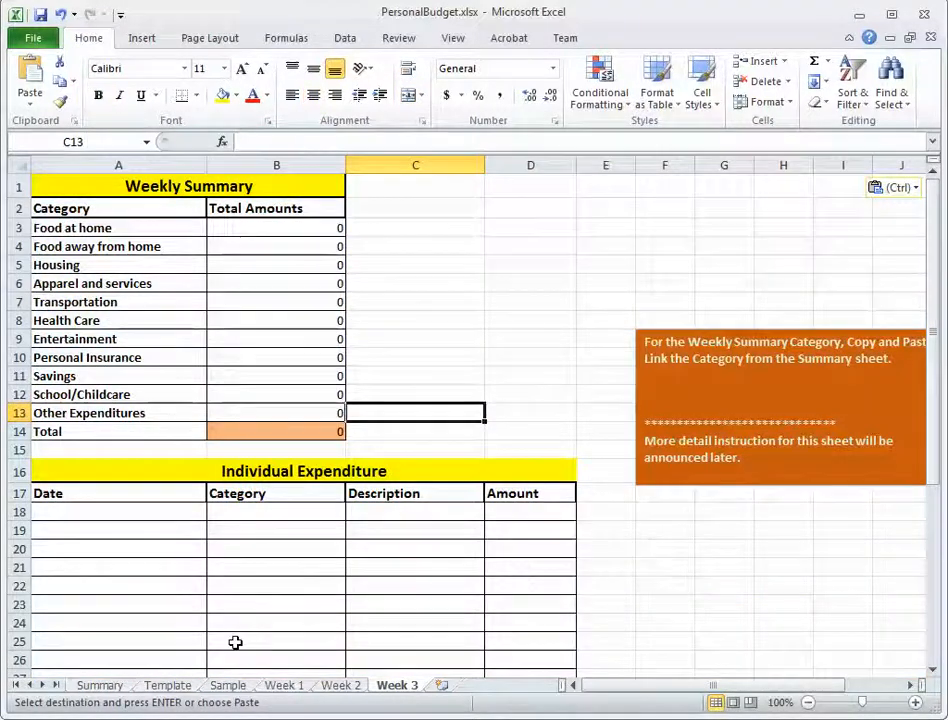
# Open the Summary sheet.
pyautogui.click(99, 686)
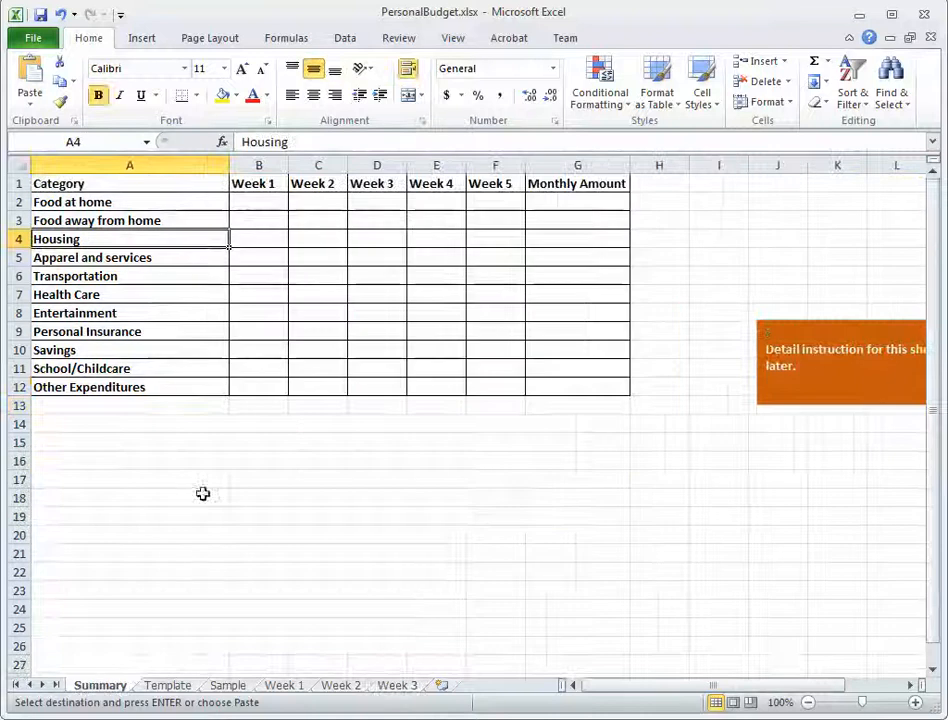